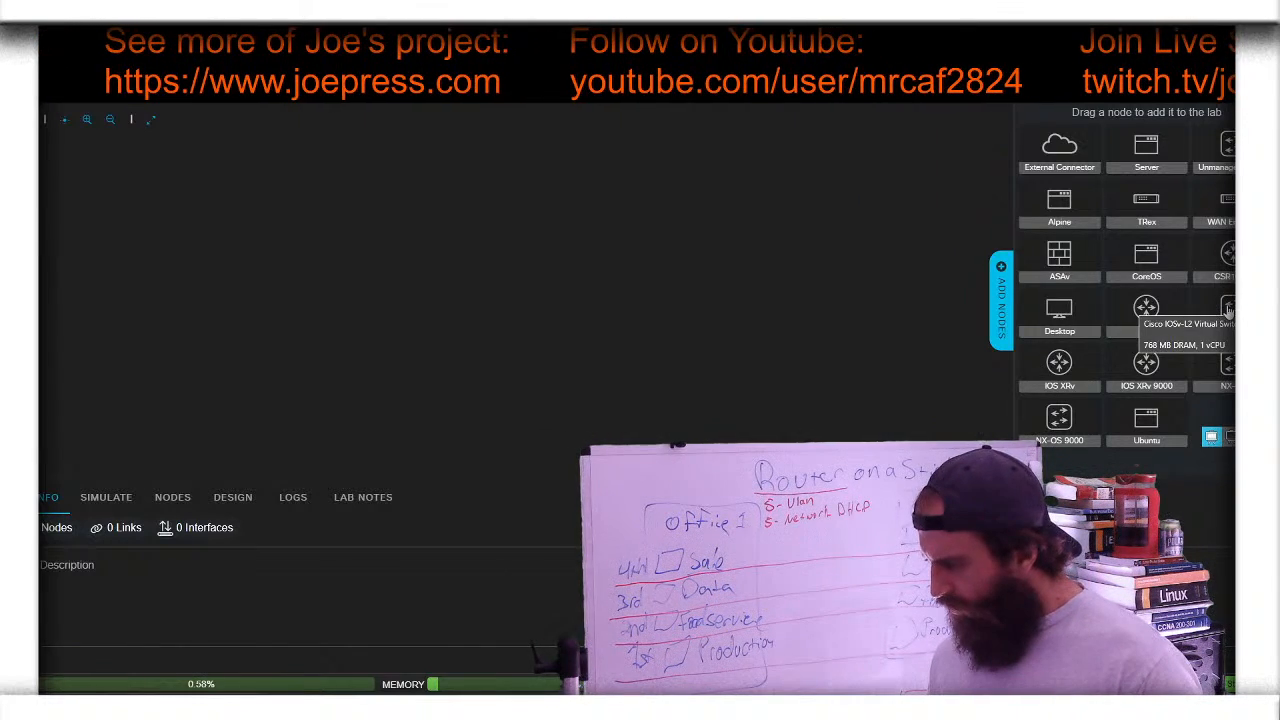
- Drag two IOSv-L2 switches, one IOSv router and three Unmanaged Switch nodes onto the canvas
drag(1228, 312, 333, 289)
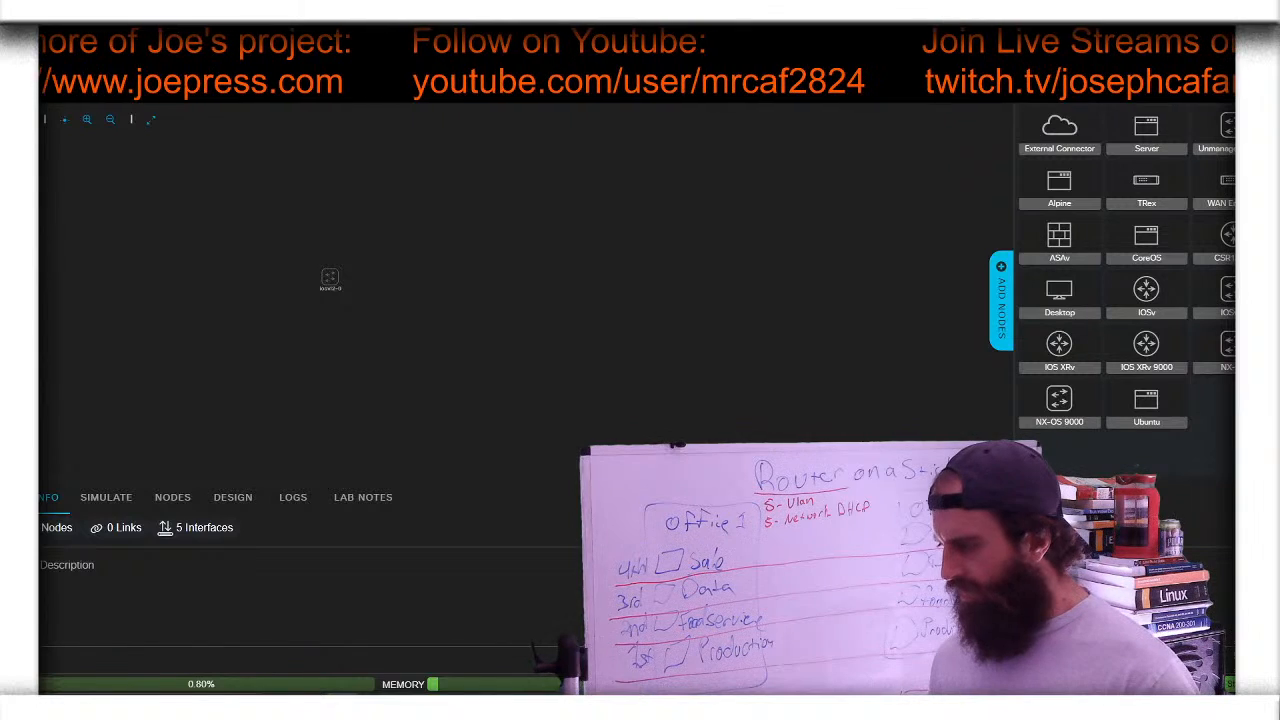
drag(1228, 292, 459, 259)
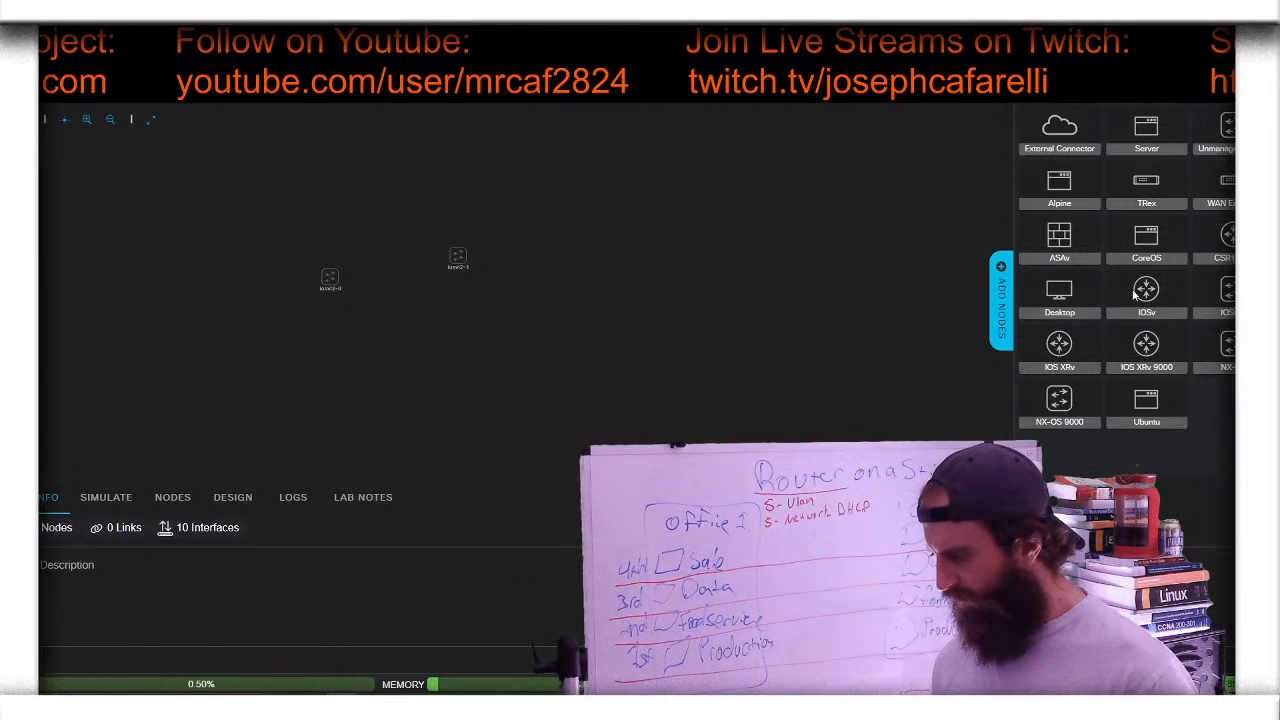
drag(1146, 290, 374, 238)
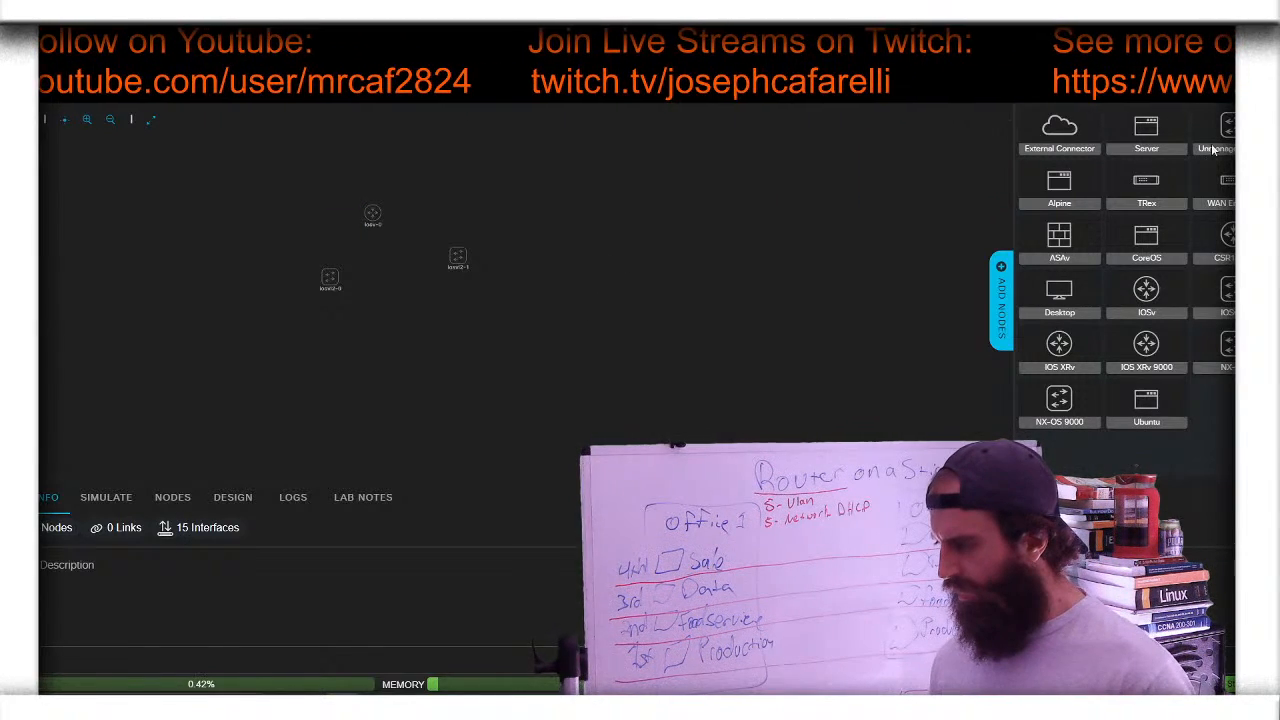
drag(1226, 135, 334, 372)
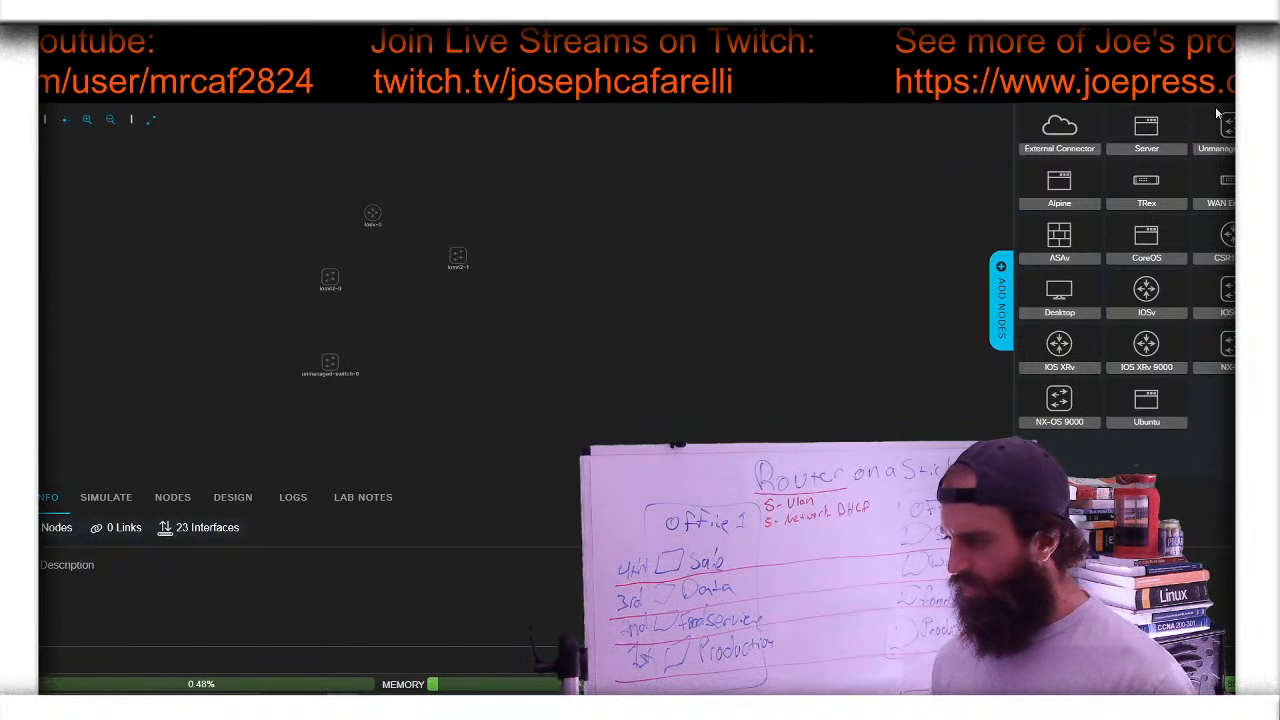
drag(965, 211, 415, 366)
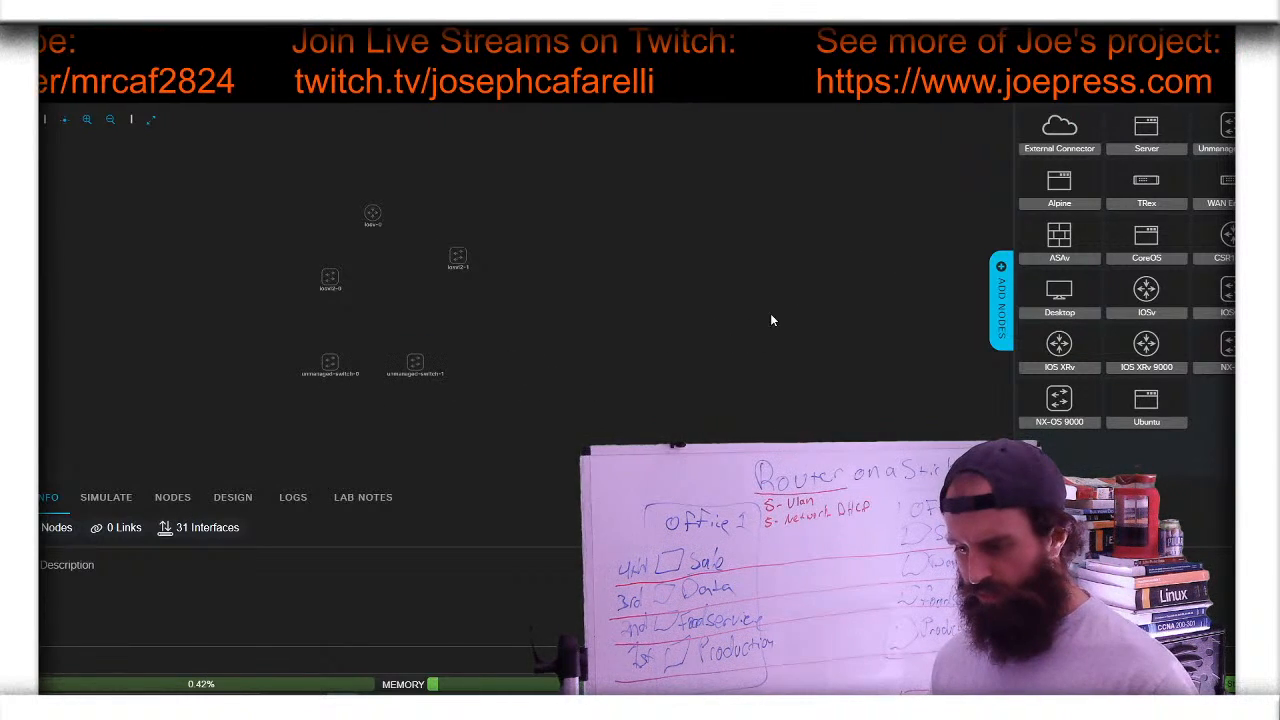
drag(1228, 135, 558, 327)
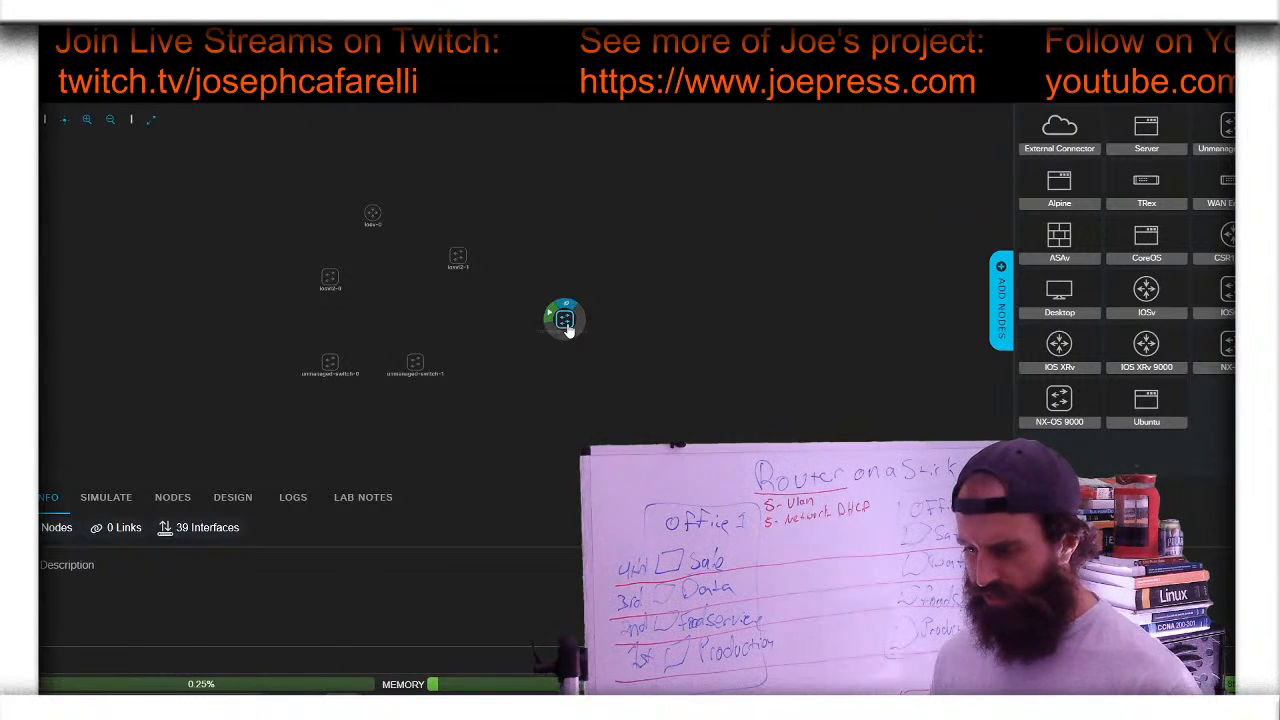
- Delete unmanaged-switch-2, unmanaged-switch-1 and unmanaged-switch-0, confirming each removal
click(565, 320)
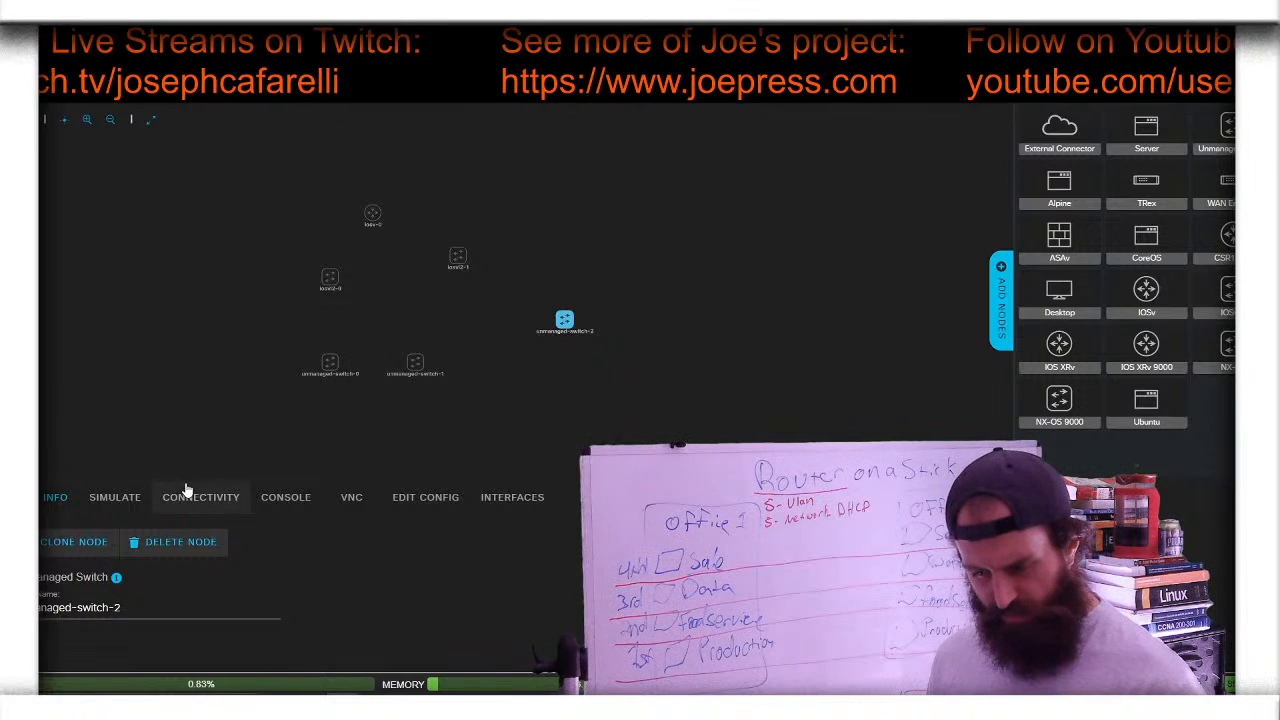
click(178, 542)
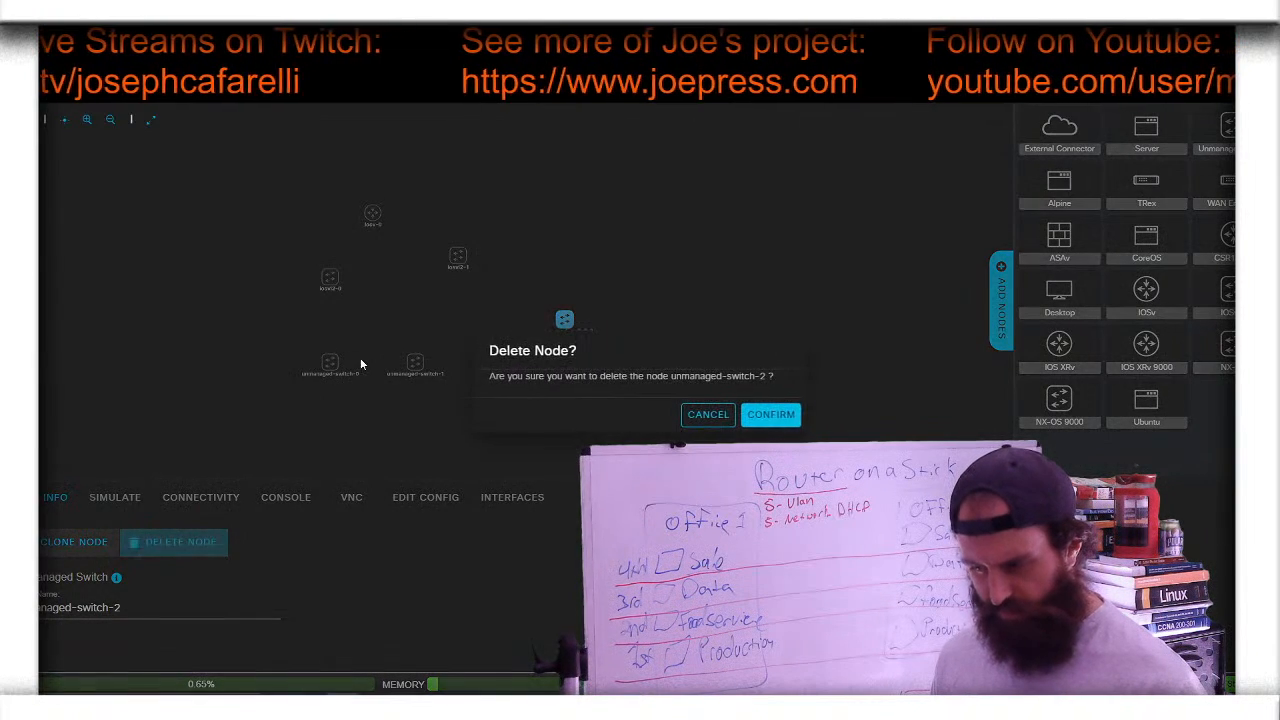
click(768, 418)
click(415, 365)
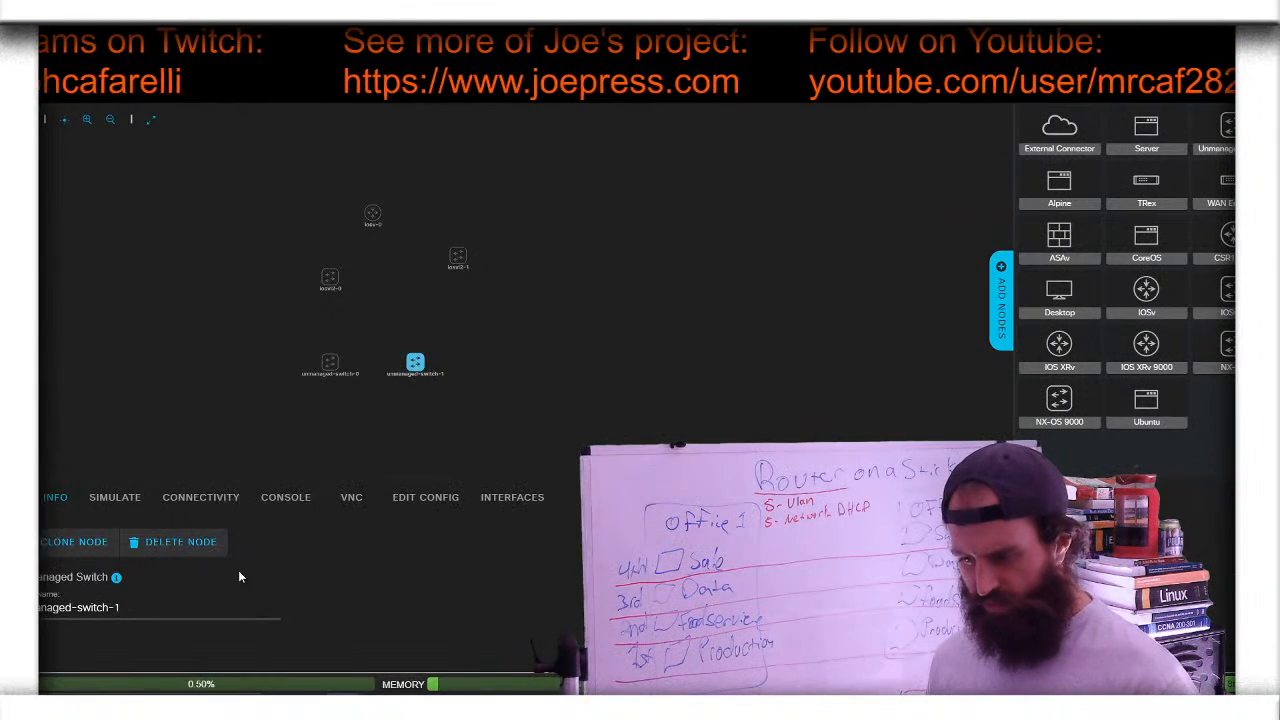
click(198, 552)
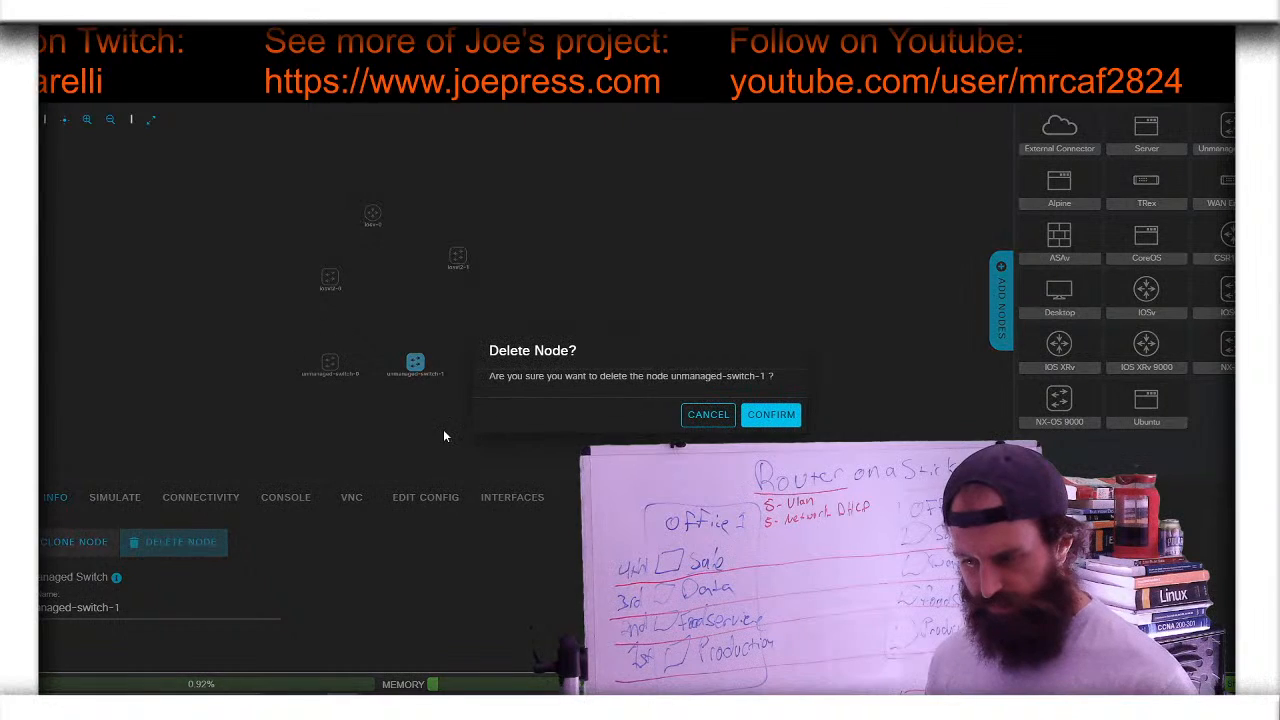
click(745, 407)
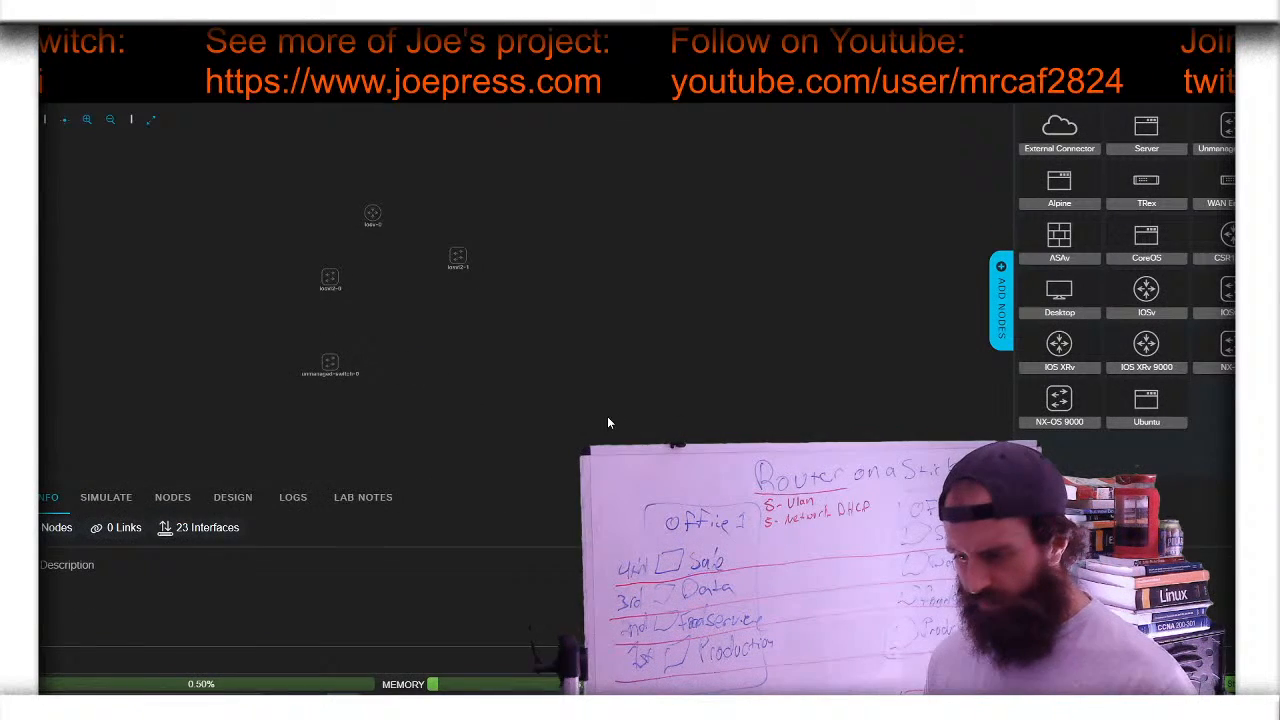
click(322, 363)
click(200, 550)
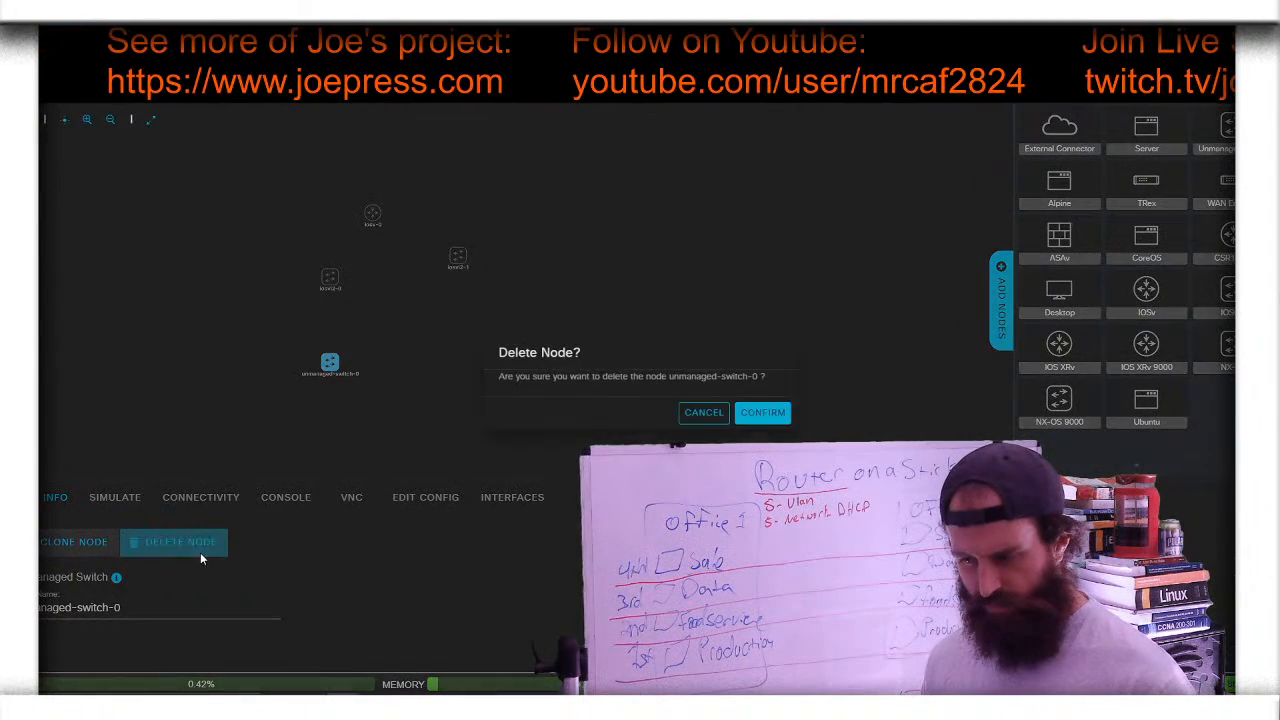
click(786, 414)
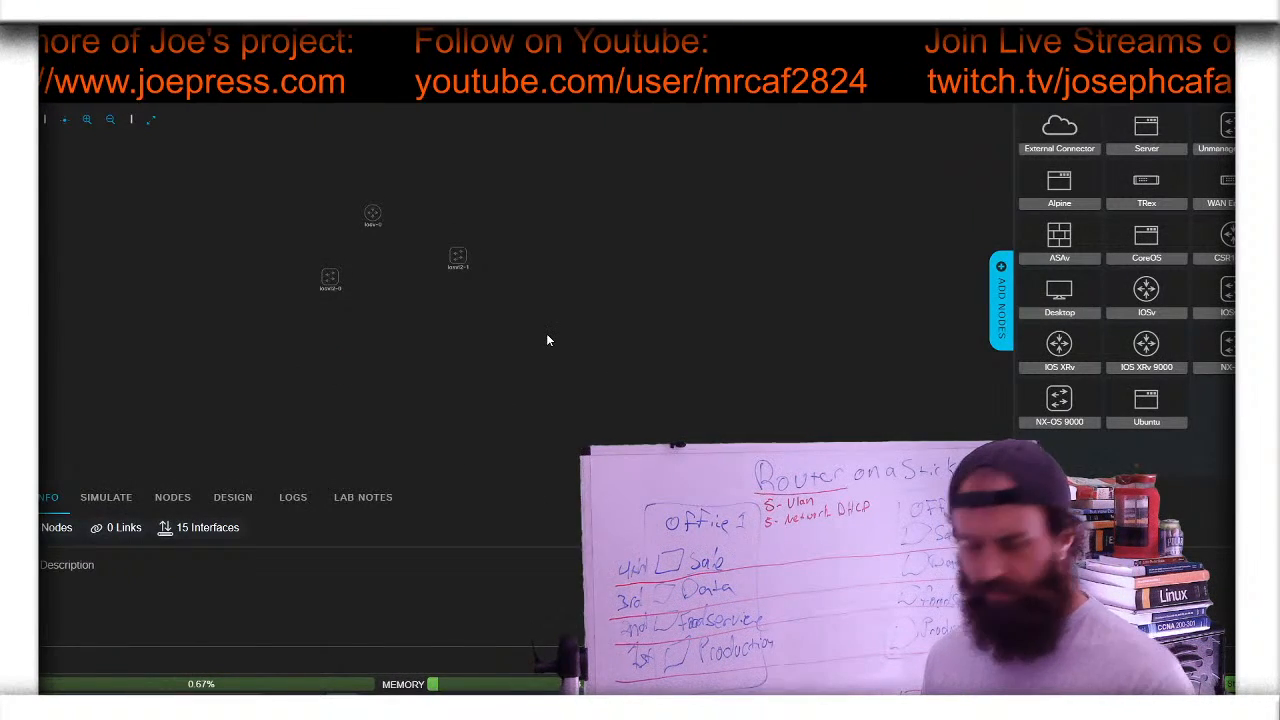
- Move switch iosvl2-0 level with iosvl2-1 beside the router
mouse_move(330, 280)
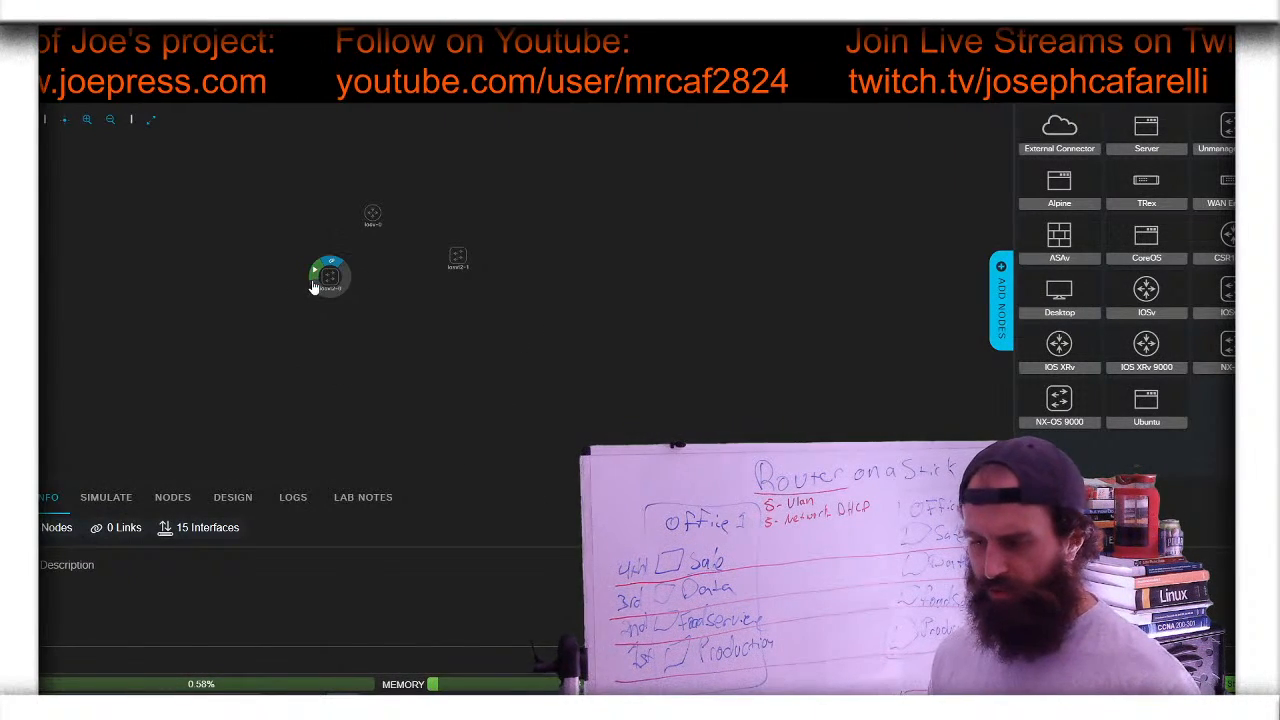
mouse_move(330, 280)
mouse_down()
mouse_move(329, 244)
mouse_move(330, 260)
mouse_up()
mouse_move(465, 265)
mouse_move(460, 260)
mouse_down()
mouse_move(374, 240)
mouse_move(462, 268)
mouse_up()
- Add four desktop PCs, desktop-0 to desktop-3, around the left switch
mouse_move(397, 266)
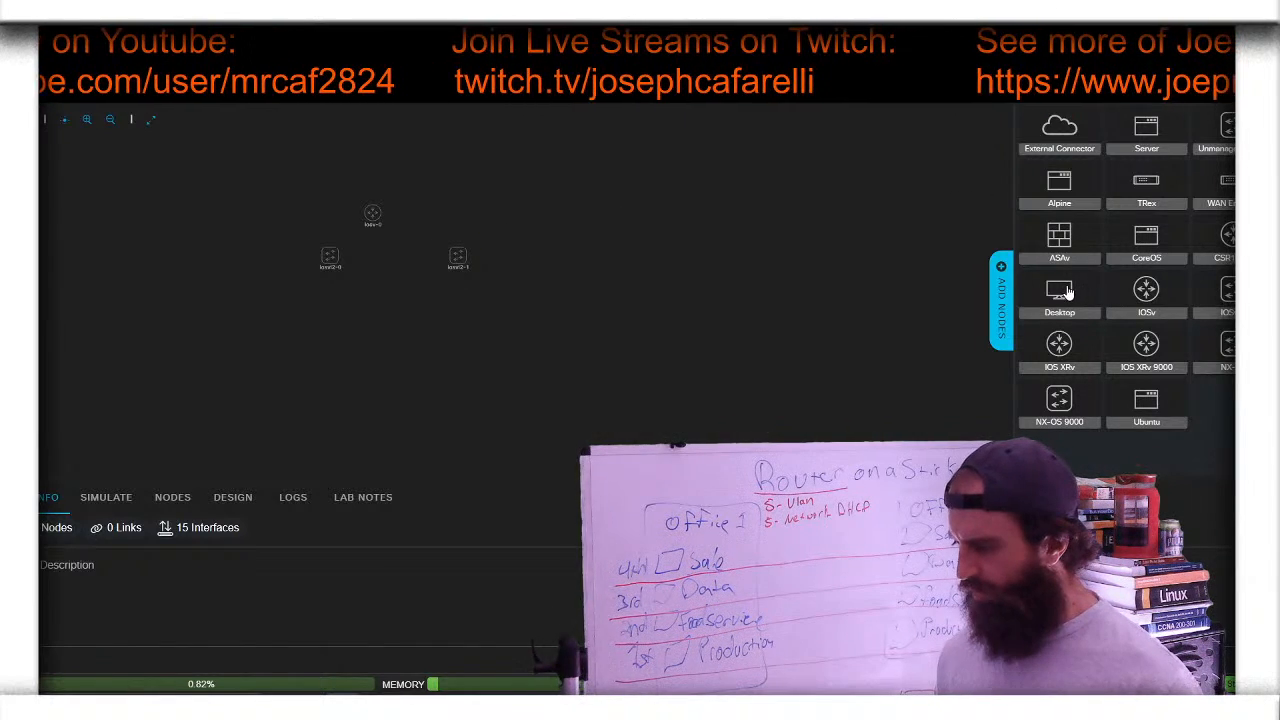
drag(388, 397, 183, 217)
drag(1059, 290, 158, 255)
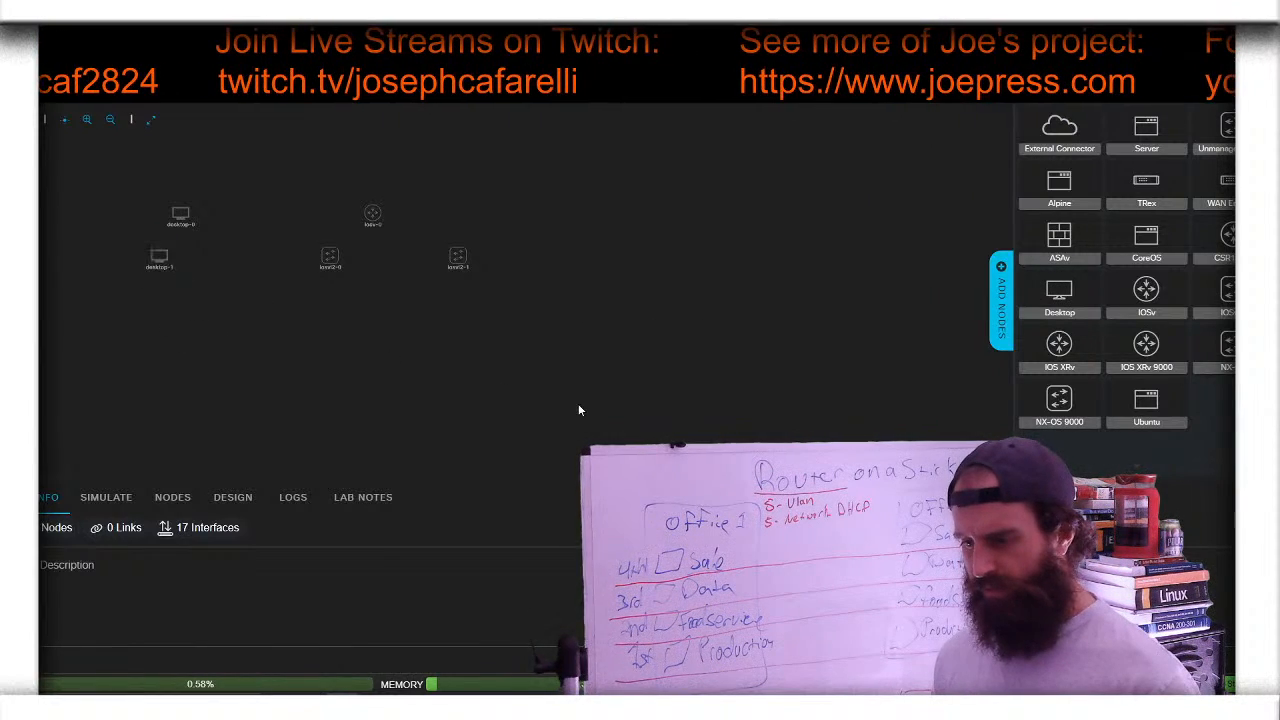
drag(1059, 290, 160, 299)
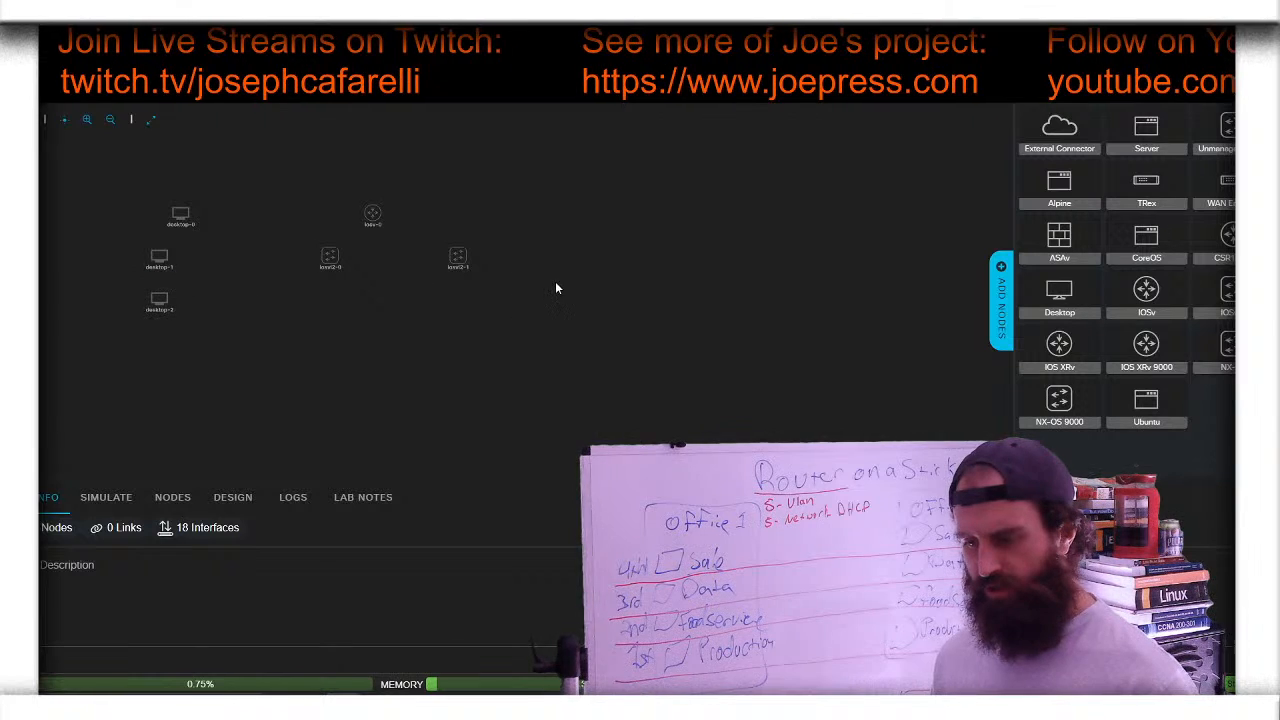
drag(1052, 283, 223, 304)
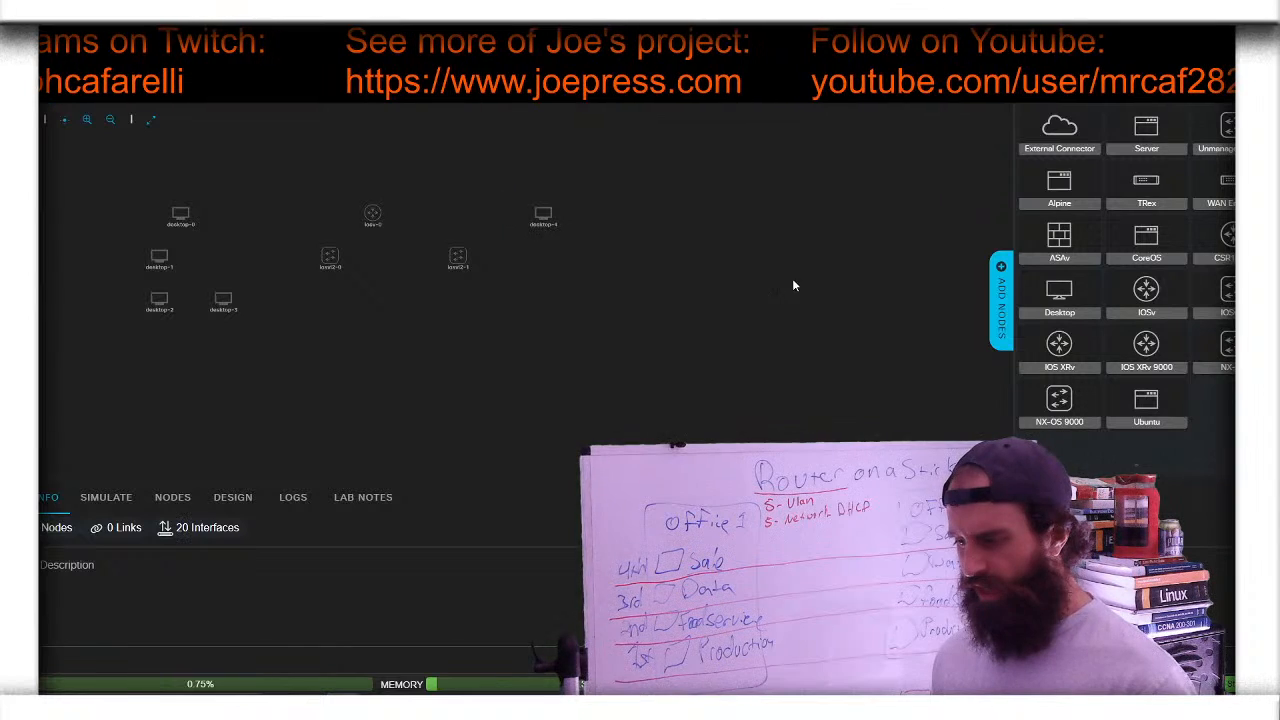
- Add four desktop PCs, desktop-4 to desktop-7, around the right switch
drag(1047, 293, 677, 276)
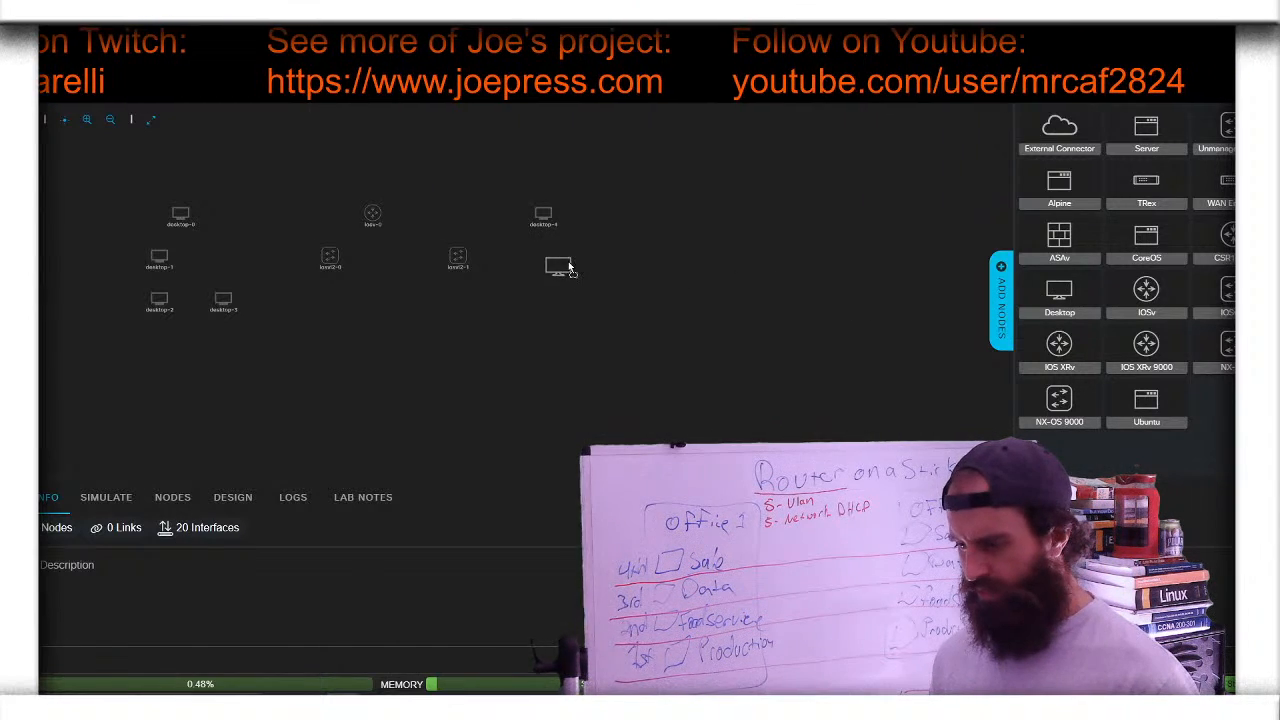
drag(569, 267, 572, 264)
drag(1062, 293, 522, 305)
drag(1075, 291, 525, 341)
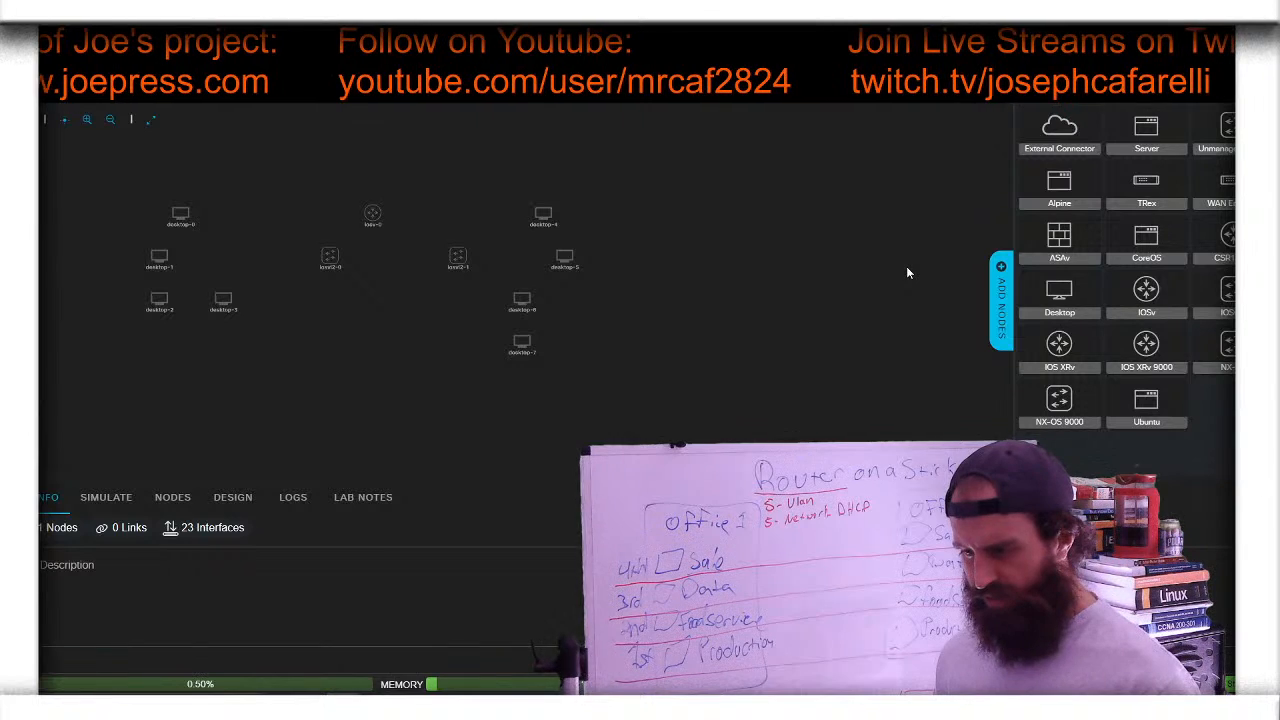
- Close the node palette and add four interfaces to switch iosvl2-0
click(997, 280)
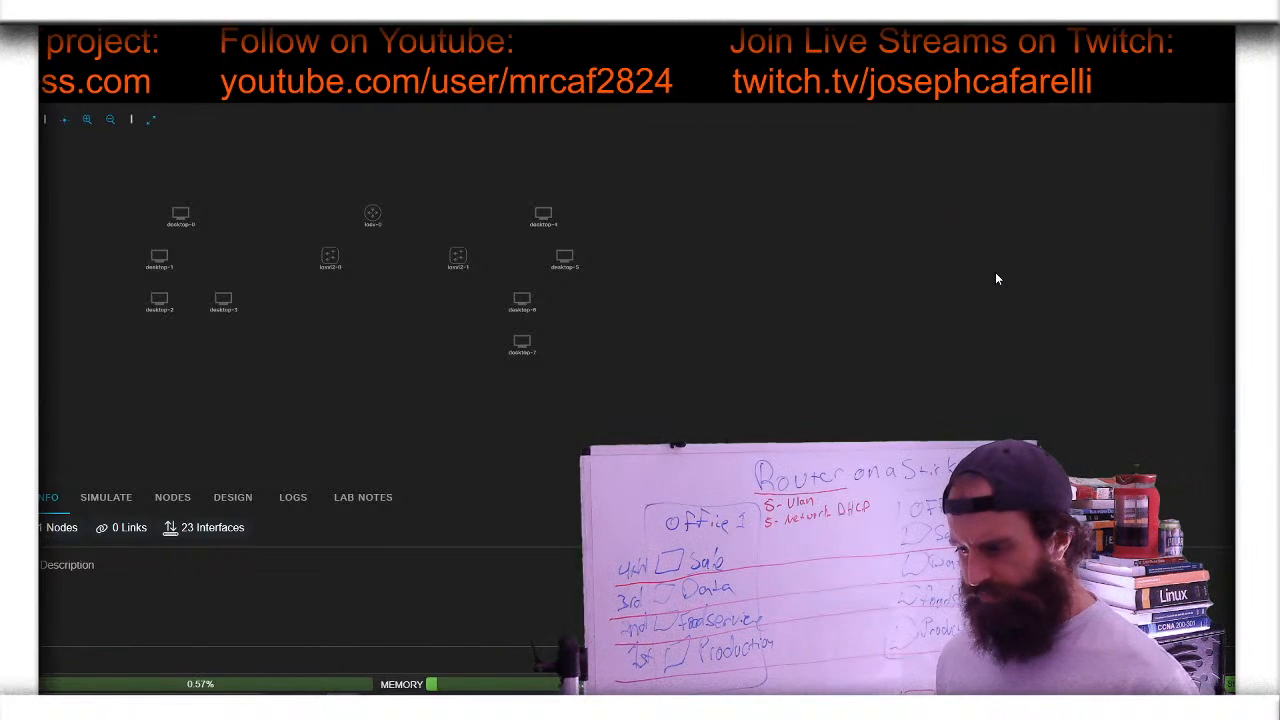
click(329, 258)
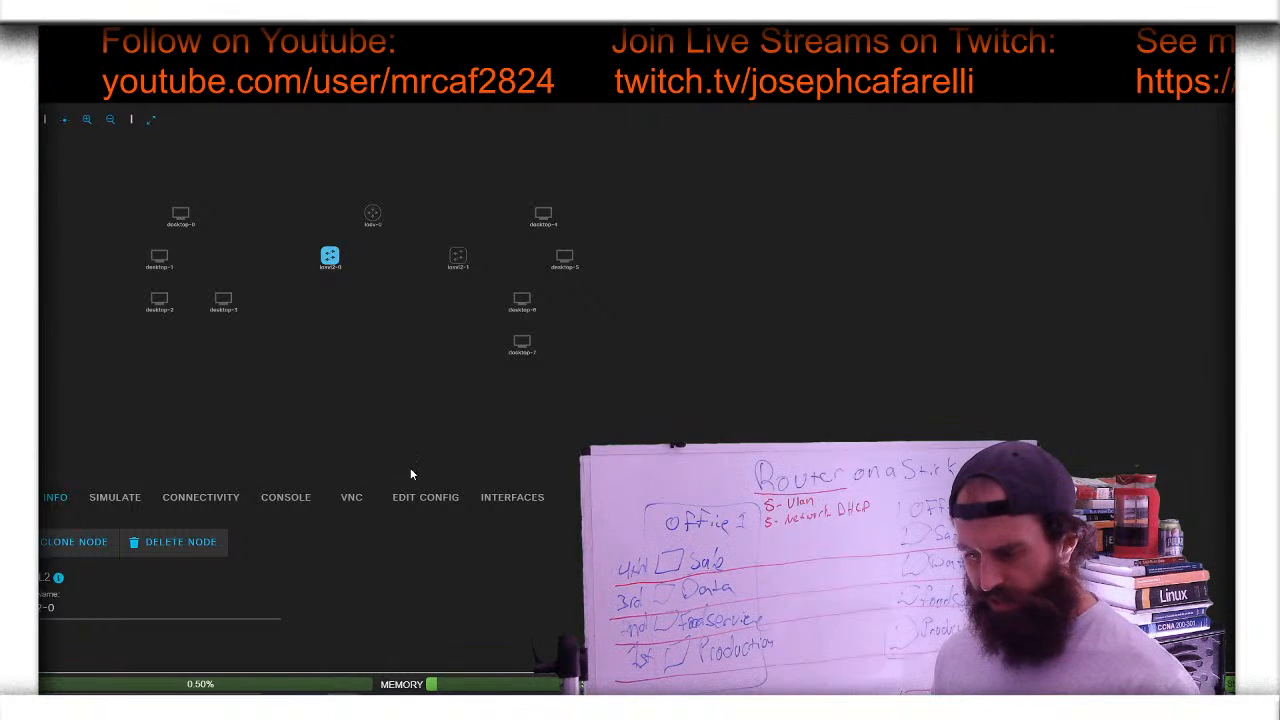
click(513, 497)
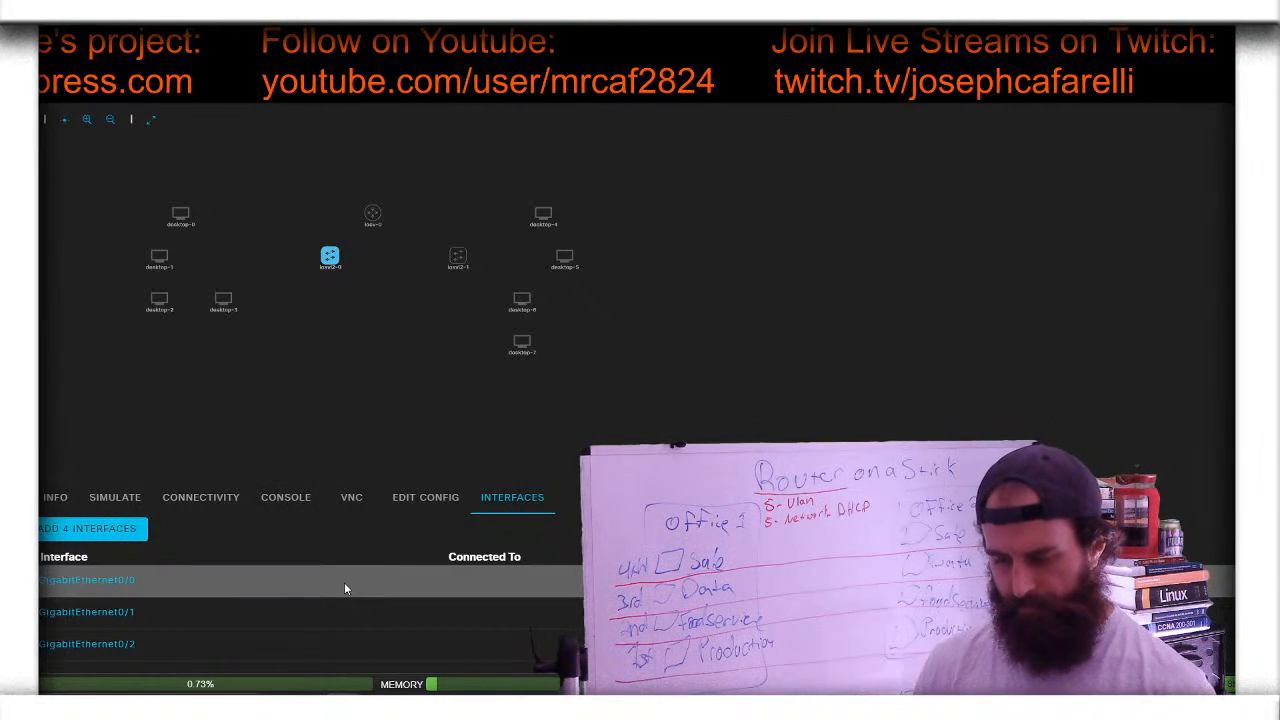
scroll(344, 588, down, 3)
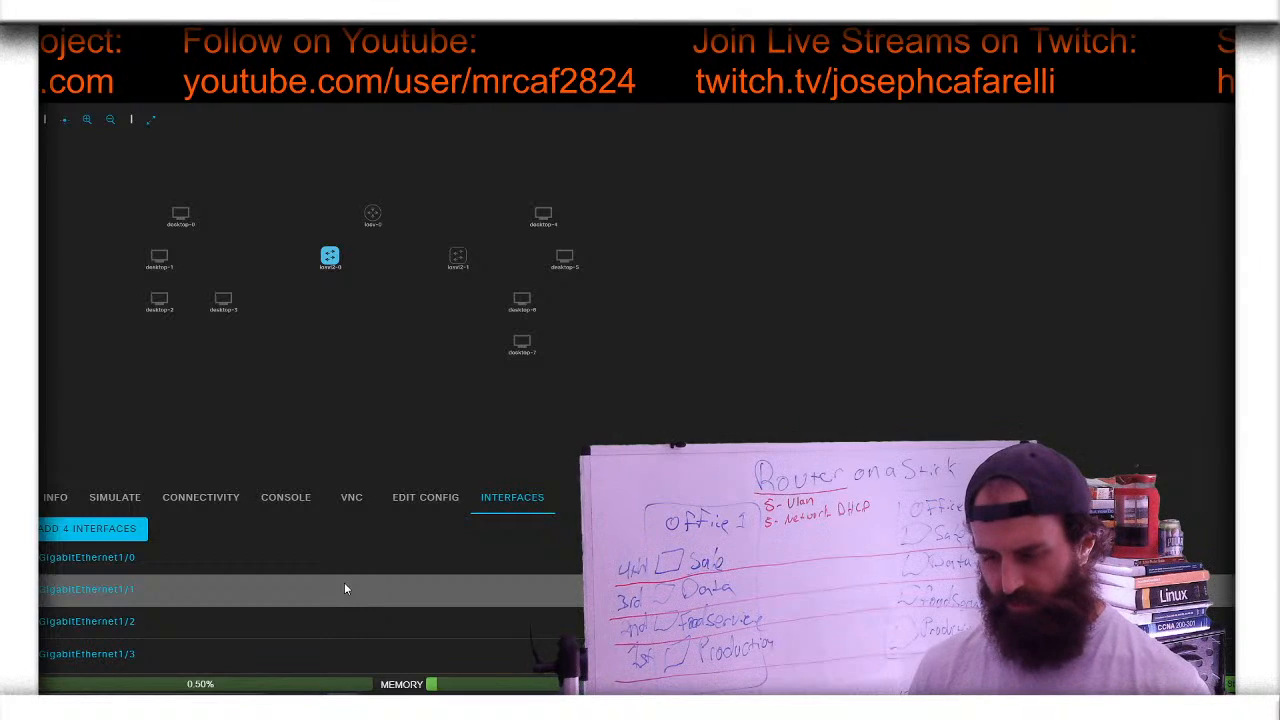
- Add four interfaces to switch iosvl2-1, then deselect it
click(449, 258)
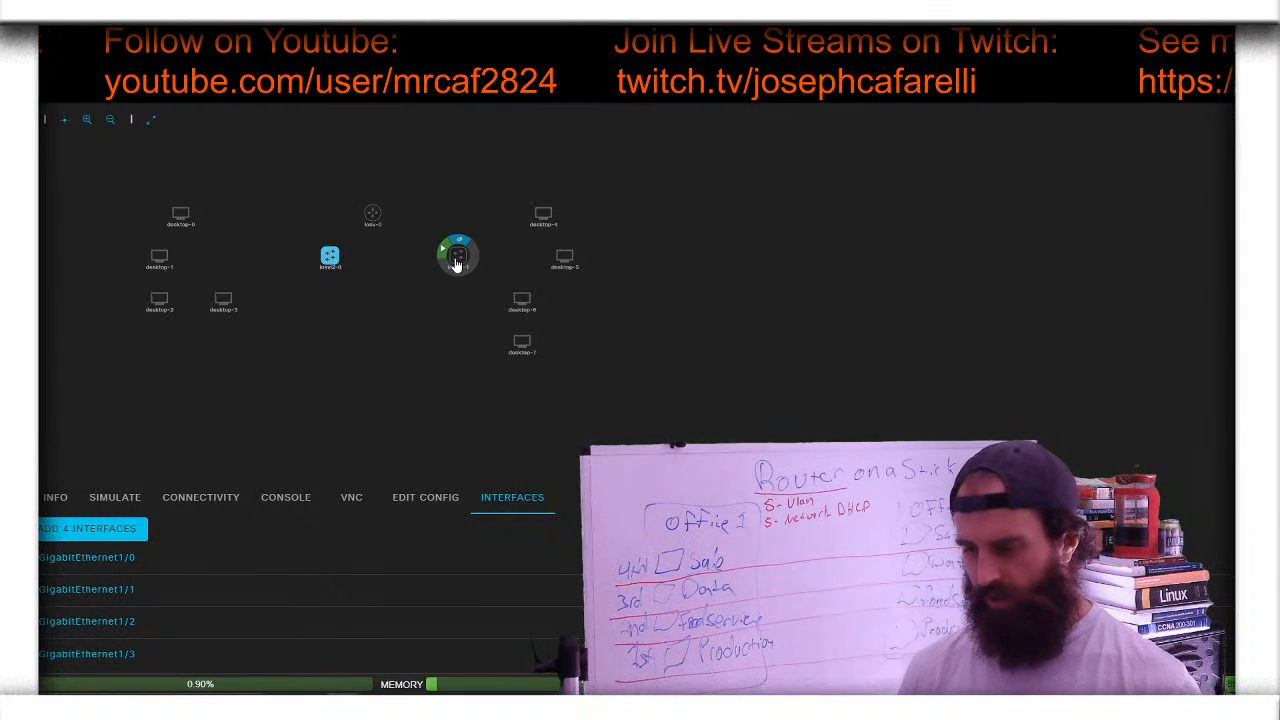
scroll(176, 560, down, 3)
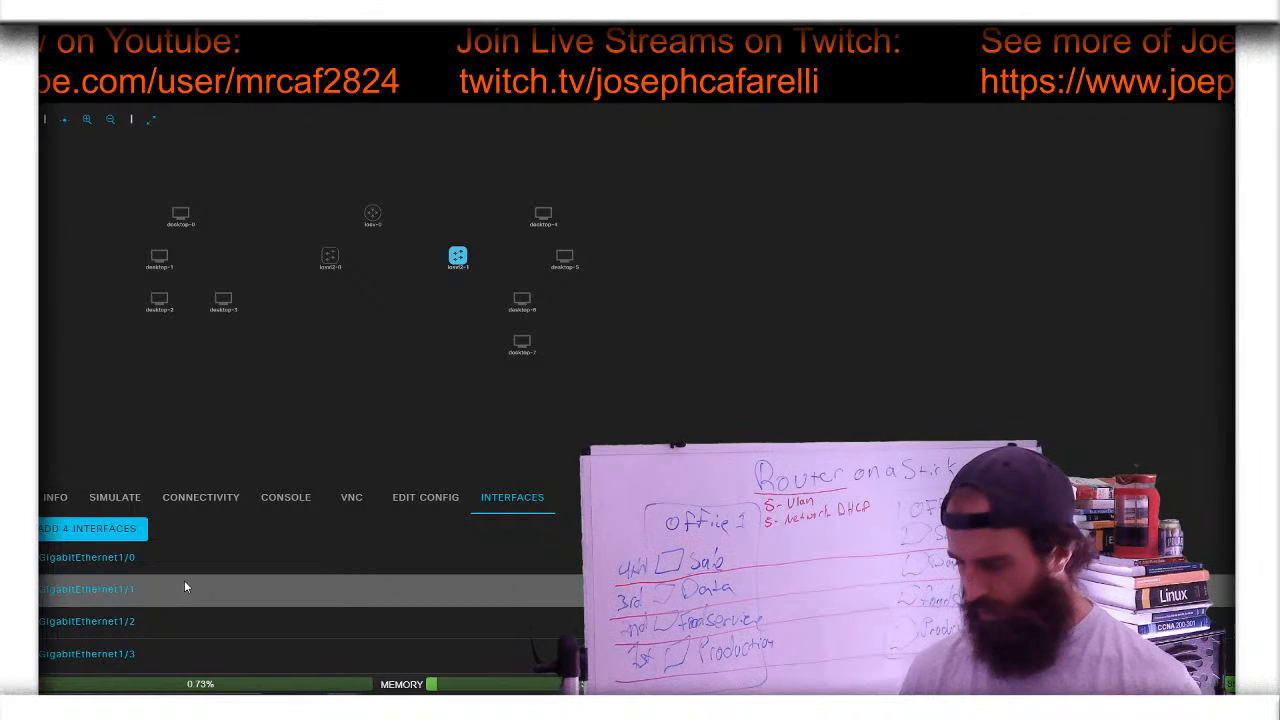
click(405, 355)
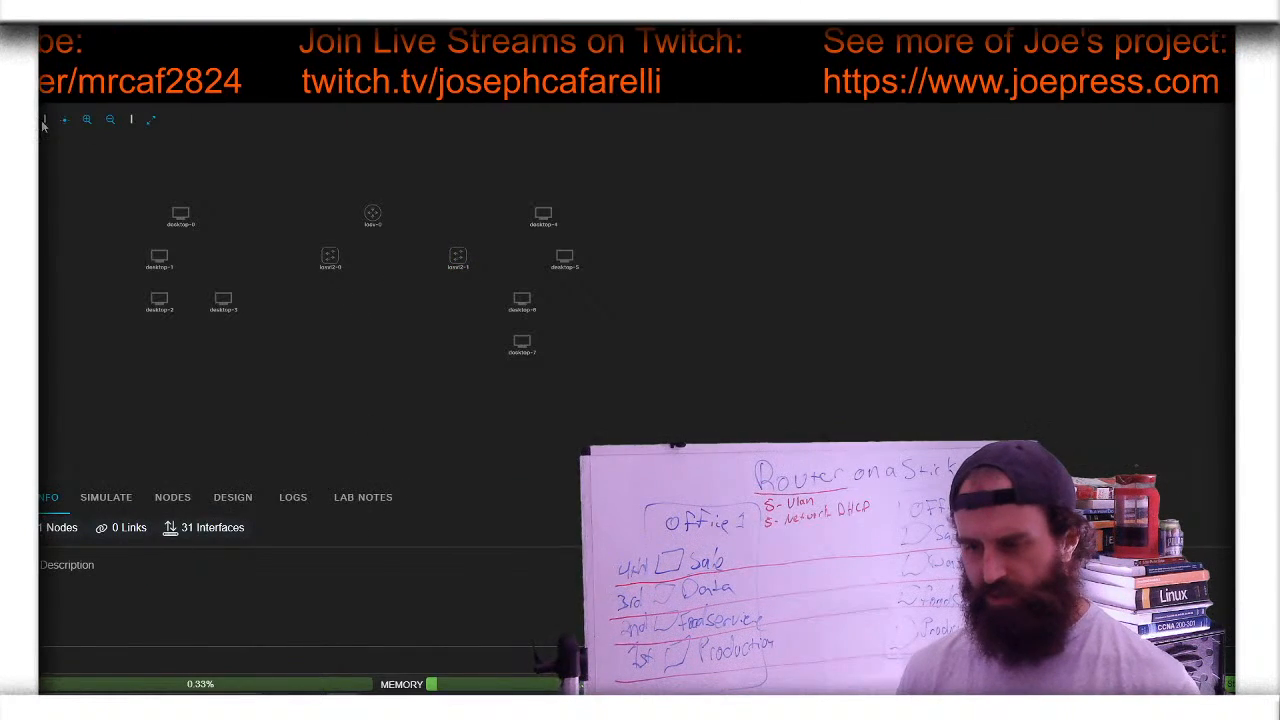
- Zoom in and line desktop-0 to desktop-3 up in a bottom row
click(87, 120)
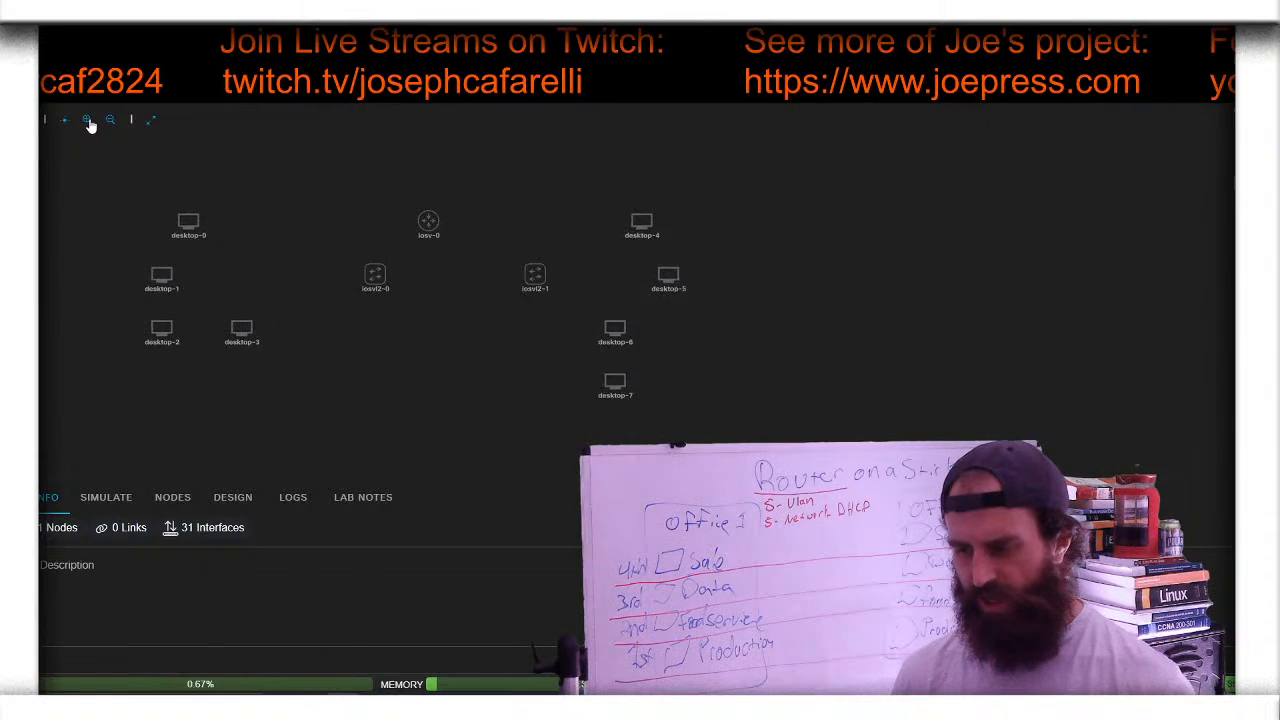
click(87, 120)
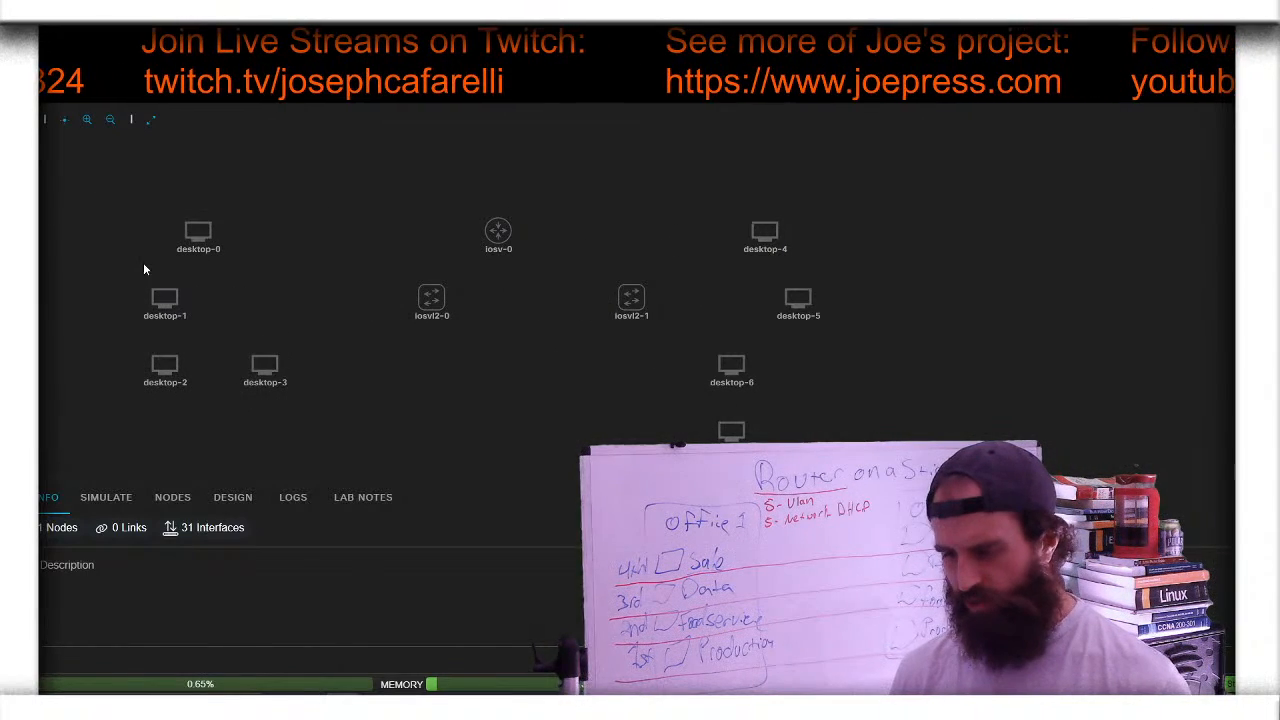
drag(420, 295, 362, 262)
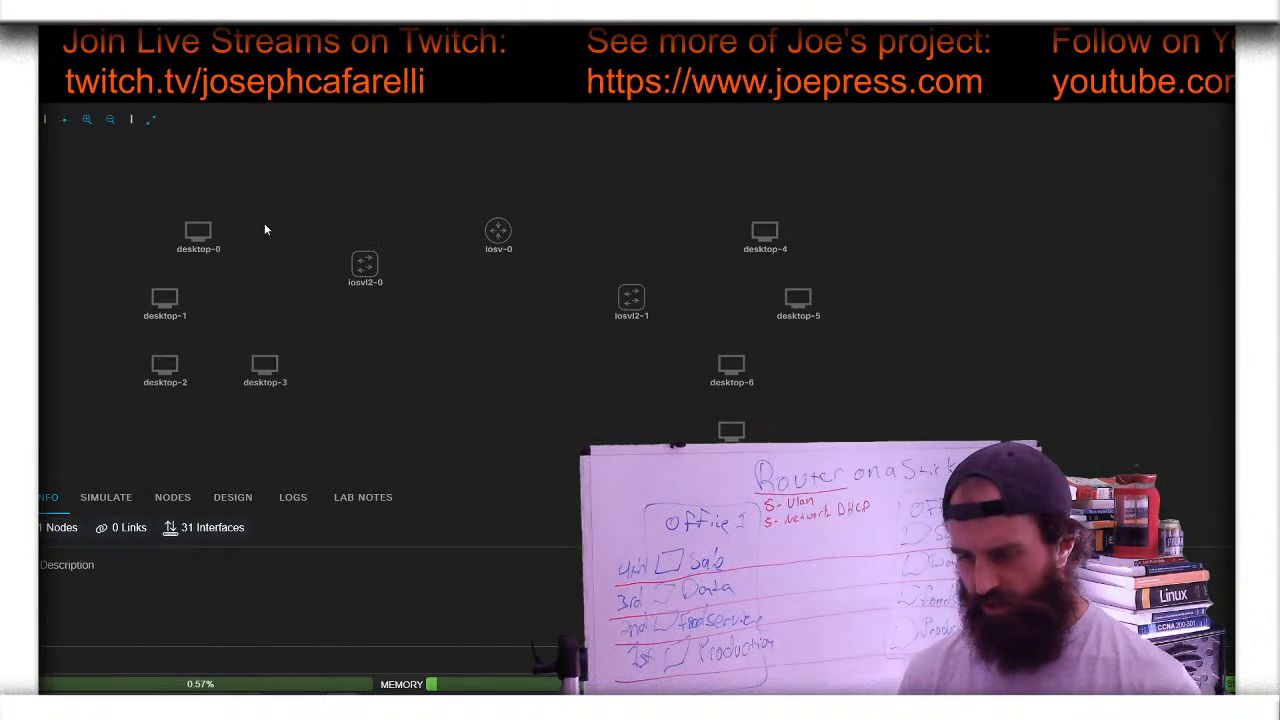
drag(198, 232, 266, 199)
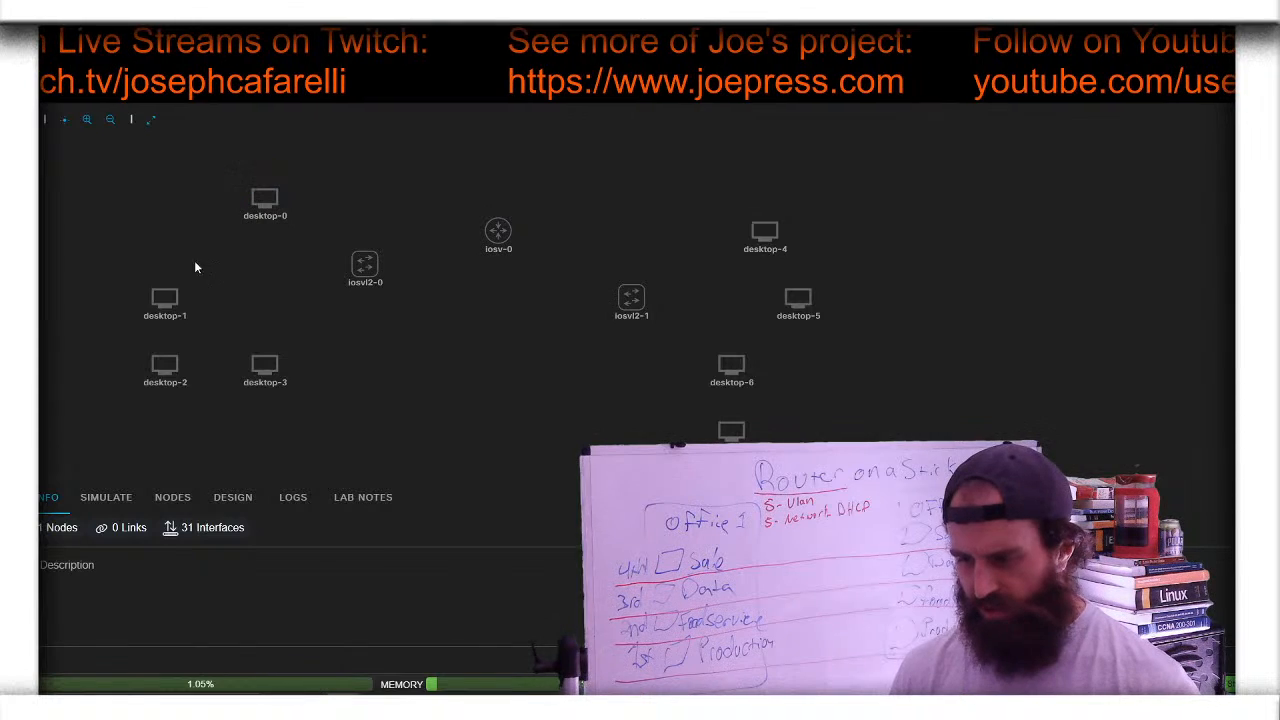
drag(165, 296, 98, 331)
drag(263, 370, 326, 374)
click(160, 363)
drag(163, 368, 233, 368)
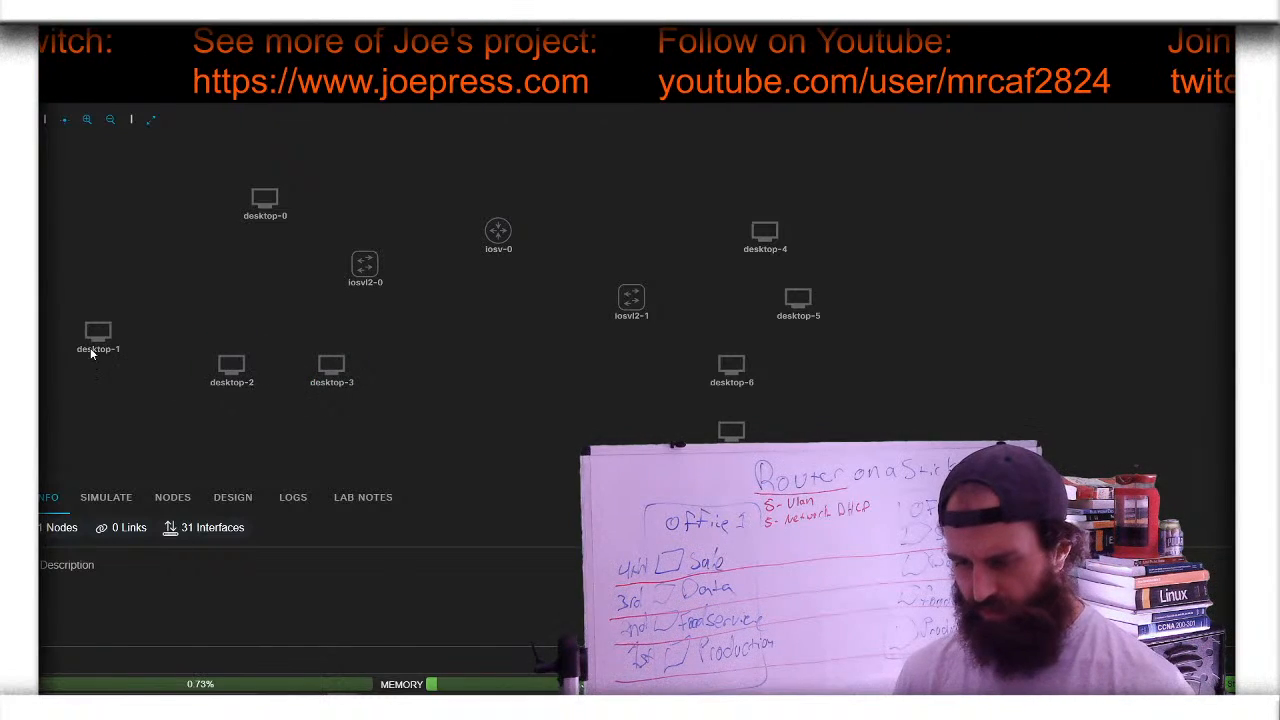
drag(97, 340, 166, 364)
drag(265, 197, 98, 366)
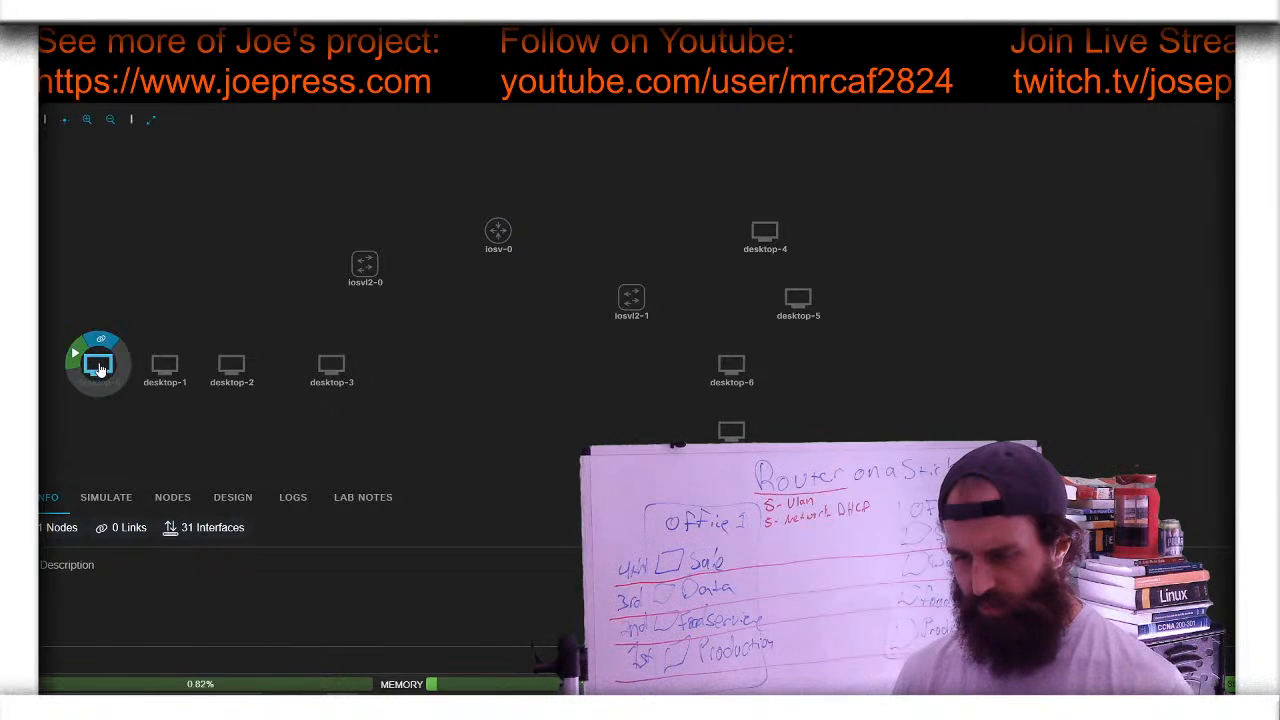
- Place iosvl2-0 above the first four desktops, with desktop-3 beside desktop-2
click(366, 272)
drag(366, 275, 195, 304)
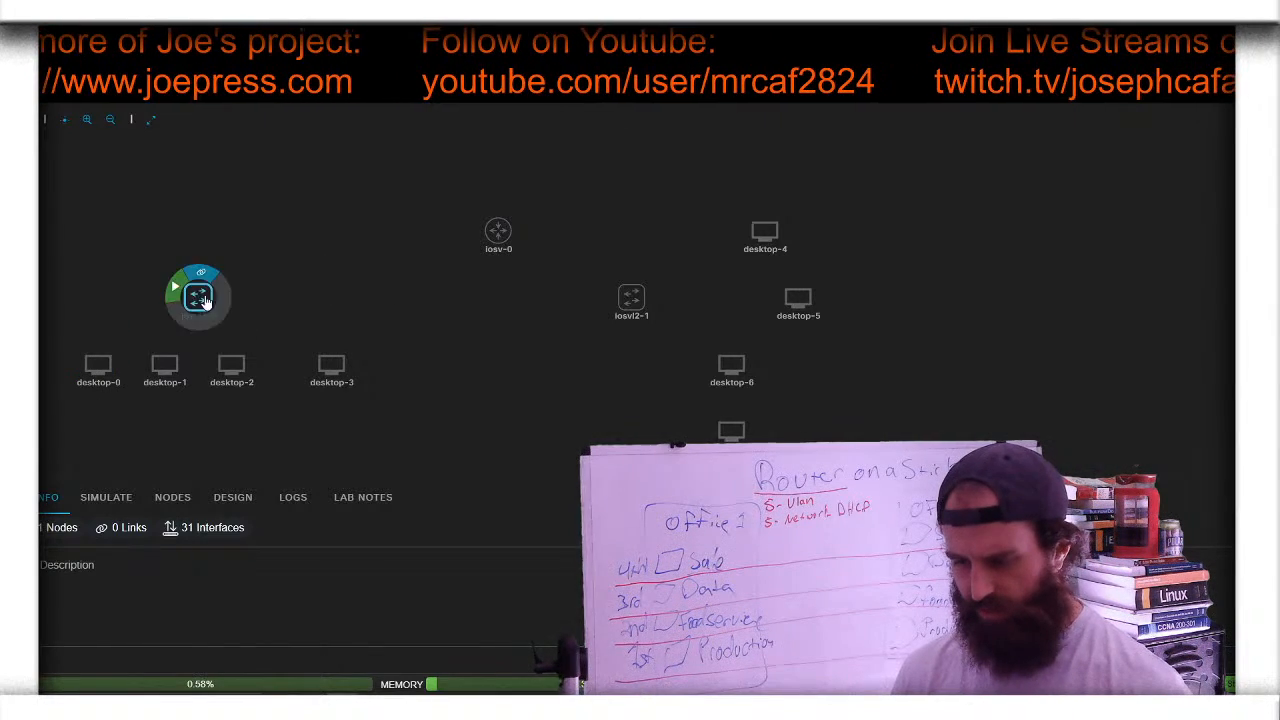
click(345, 363)
drag(334, 366, 301, 366)
- Move the iosv-0 router toward the middle and iosvl2-1 to its right
click(490, 249)
drag(498, 235, 365, 266)
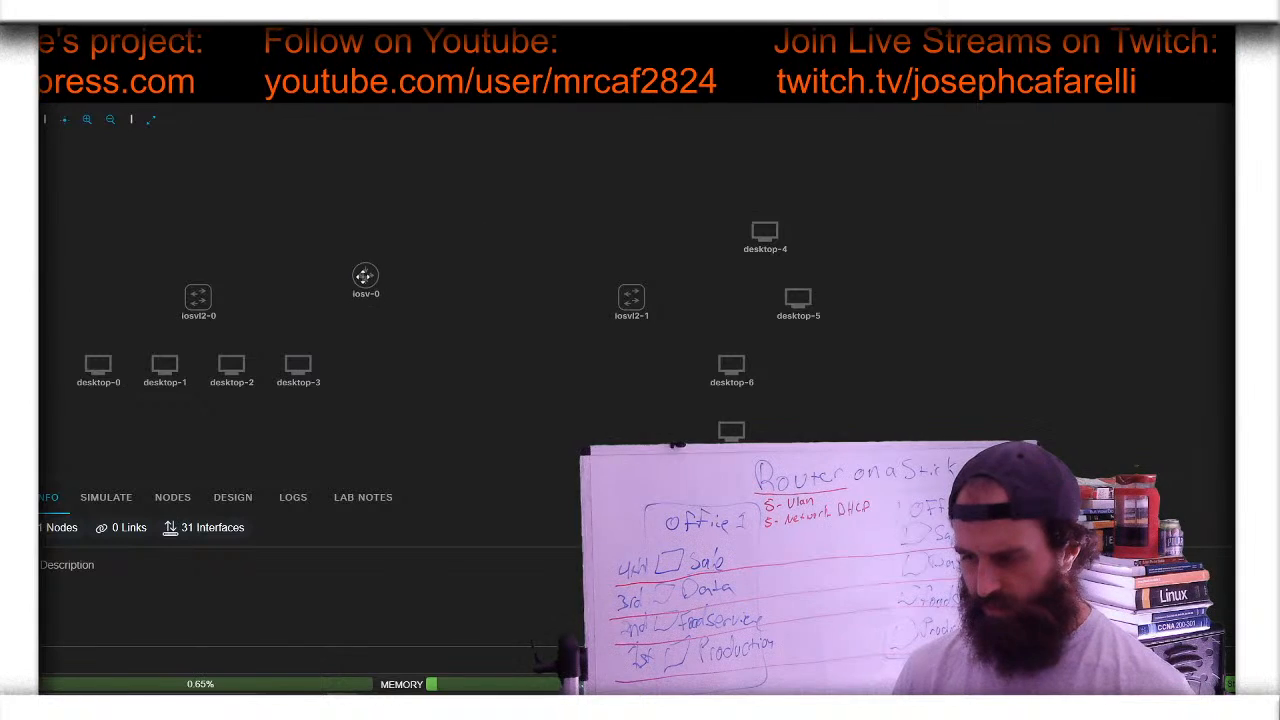
click(365, 264)
click(631, 297)
drag(631, 297, 479, 298)
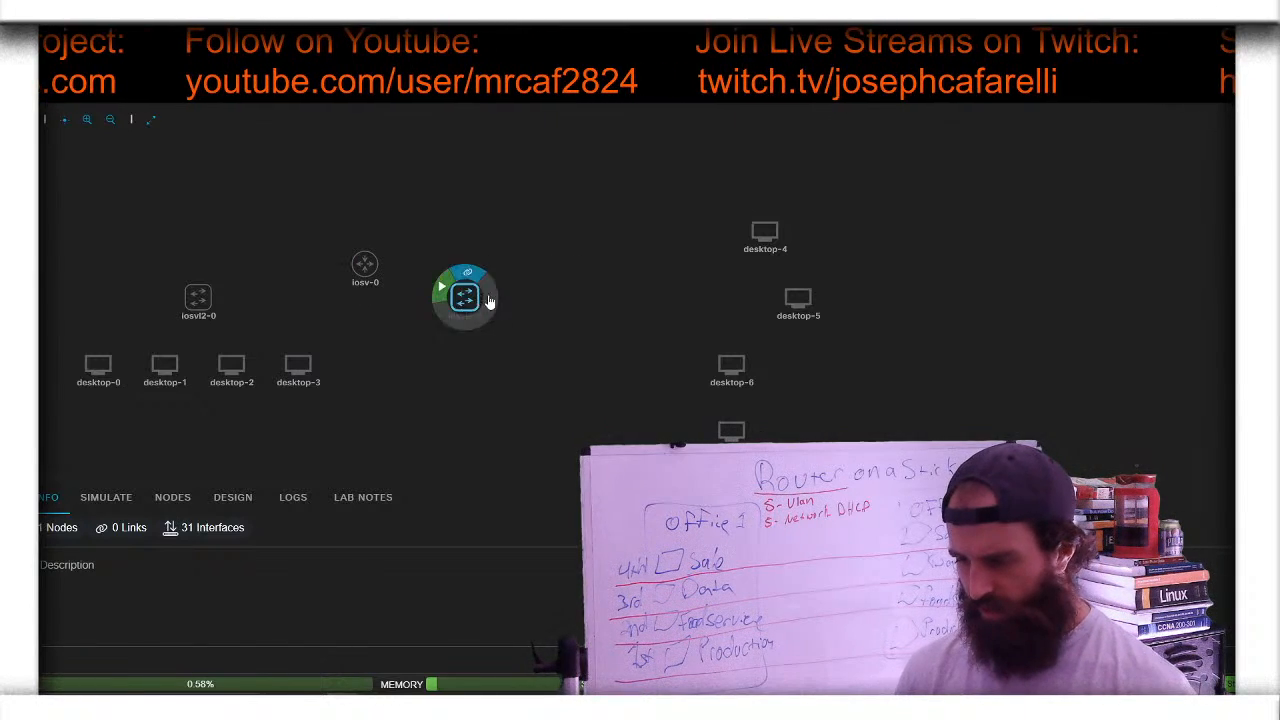
drag(735, 430, 375, 332)
- Line up desktop-7, desktop-6, desktop-5 and desktop-4 in the bottom row under iosvl2-1
drag(731, 368, 500, 368)
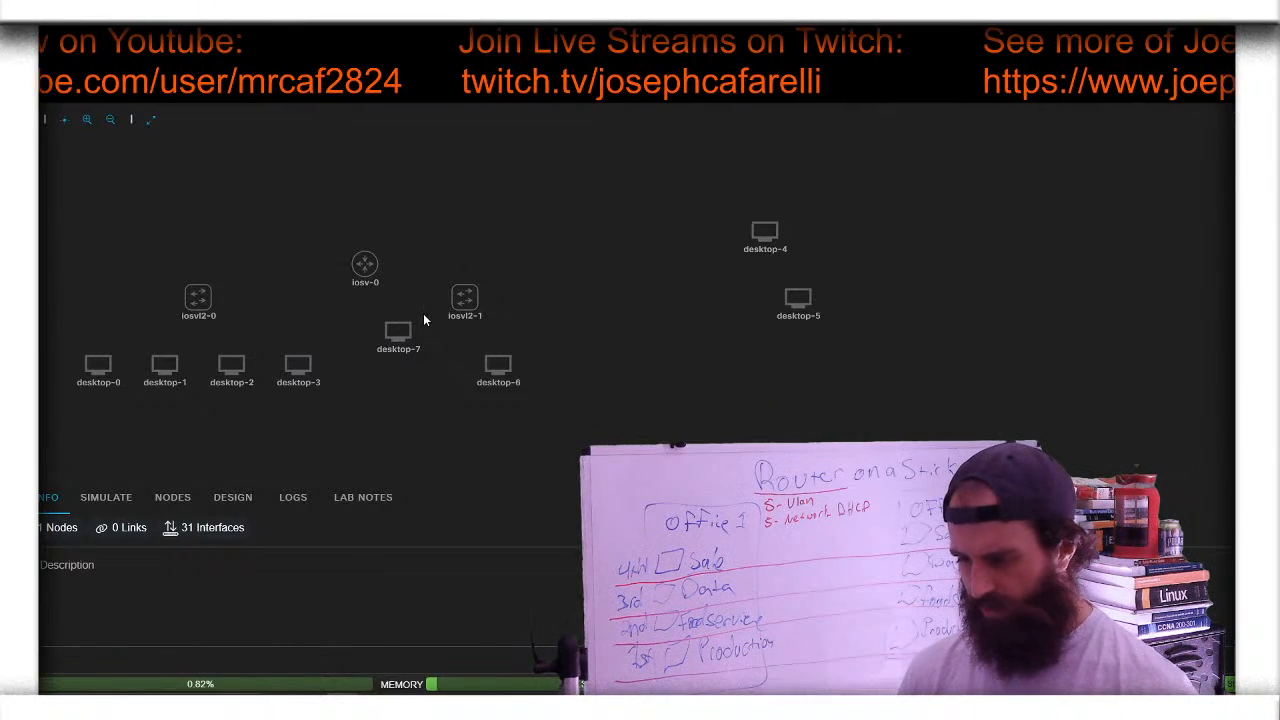
drag(398, 331, 398, 364)
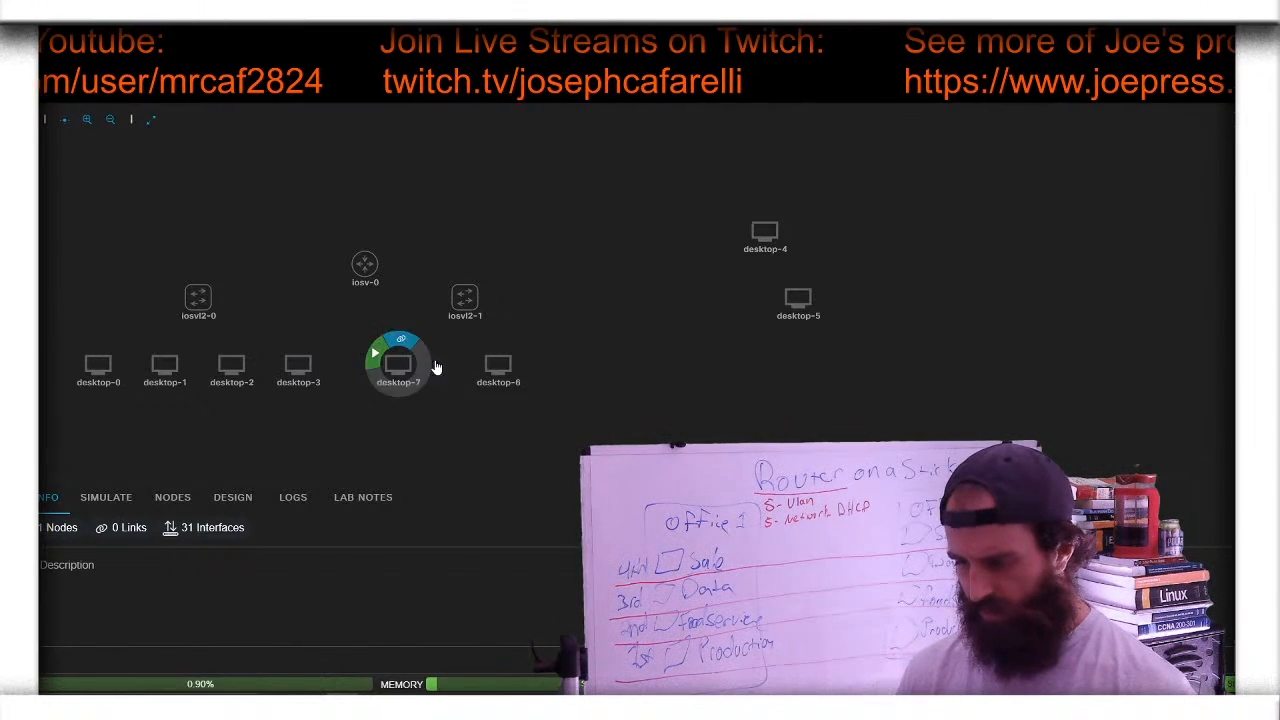
drag(498, 364, 465, 364)
drag(798, 298, 531, 365)
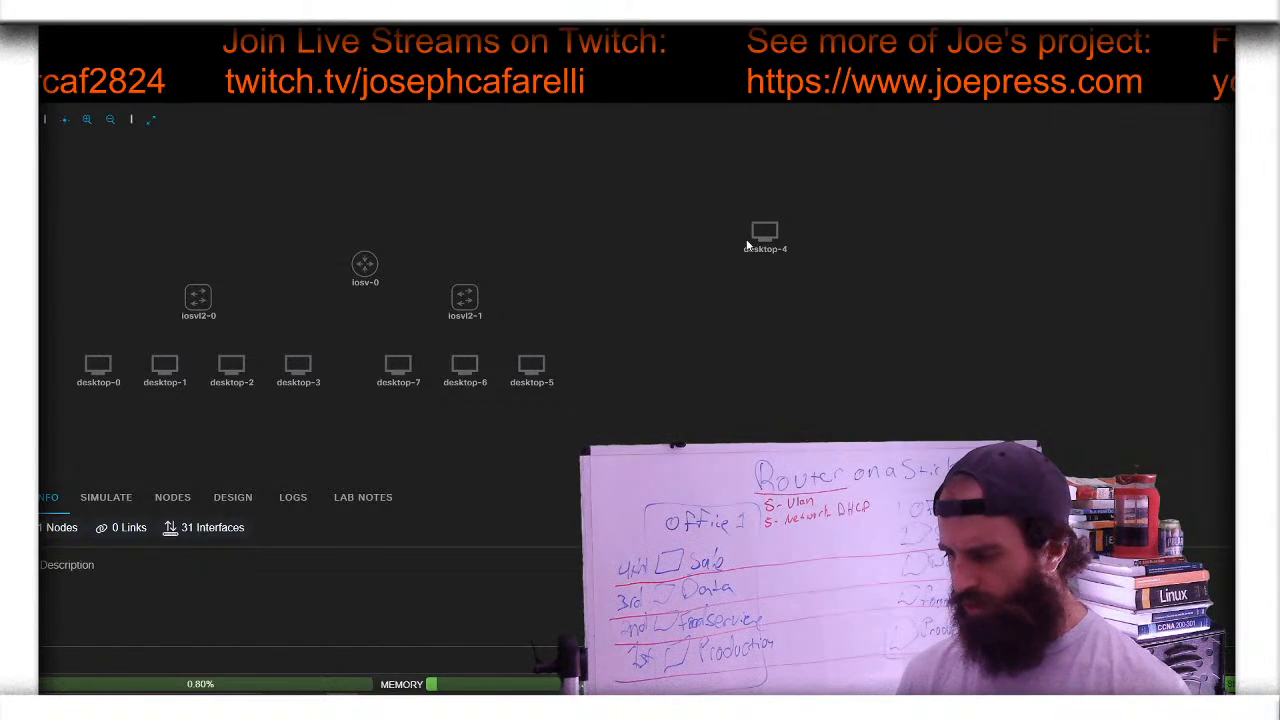
drag(764, 236, 598, 368)
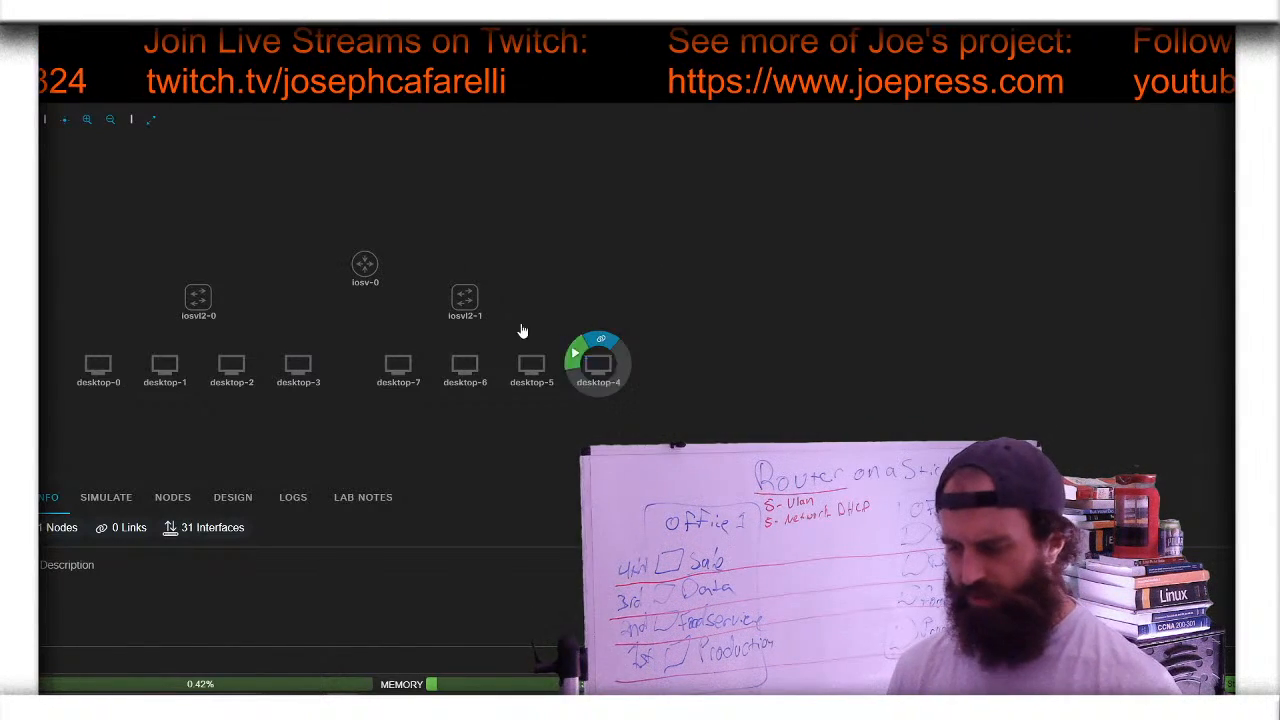
- Align iosvl2-1 above its desktops and center the router level between the switches
click(465, 298)
drag(465, 300, 500, 298)
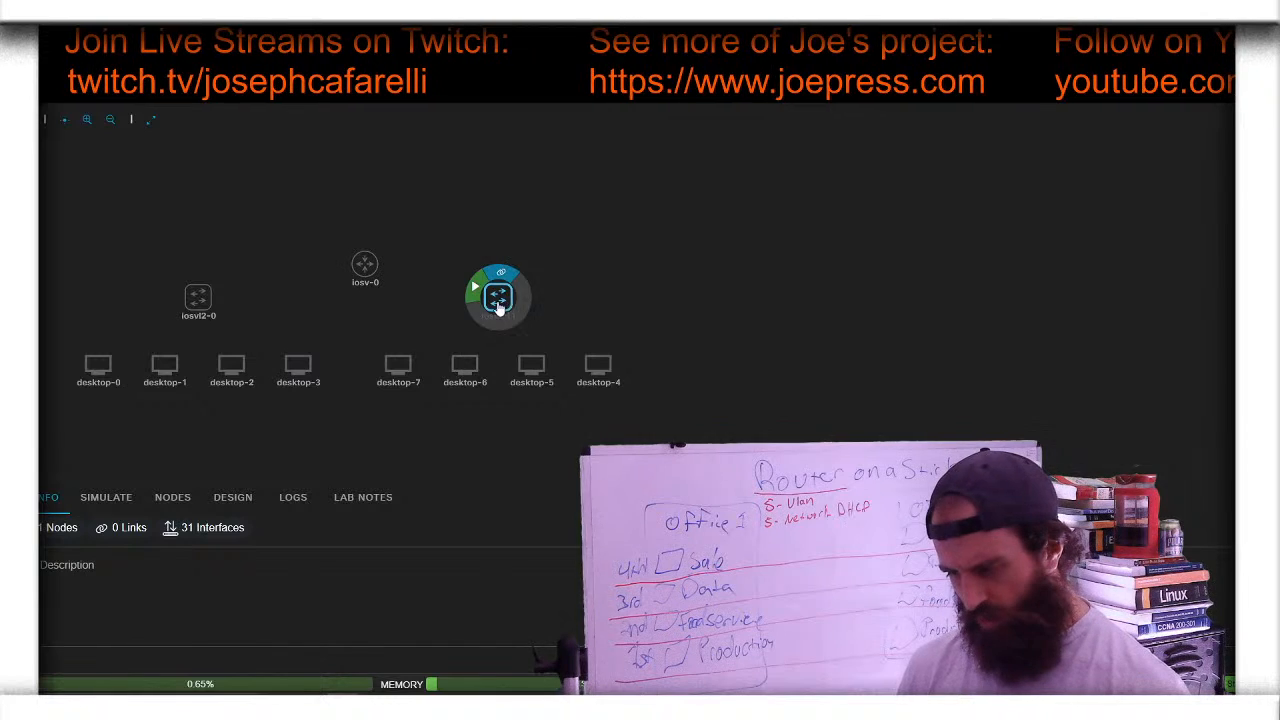
click(364, 264)
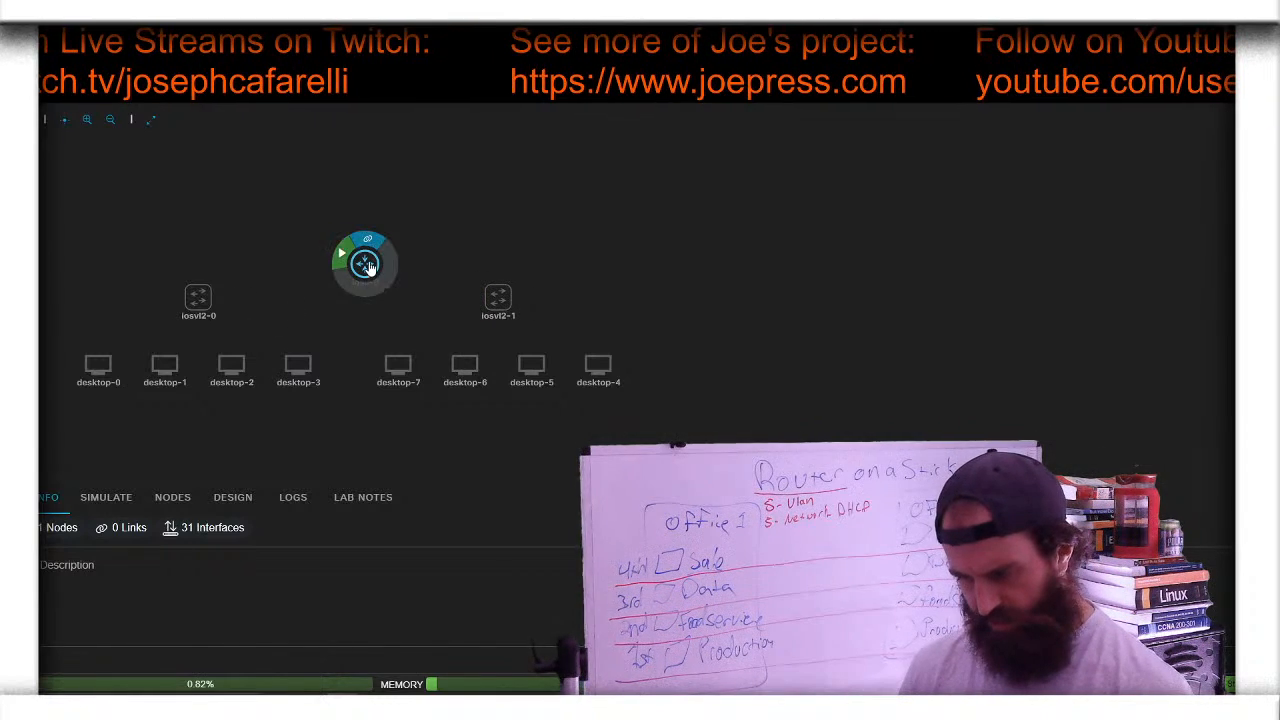
drag(364, 264, 364, 297)
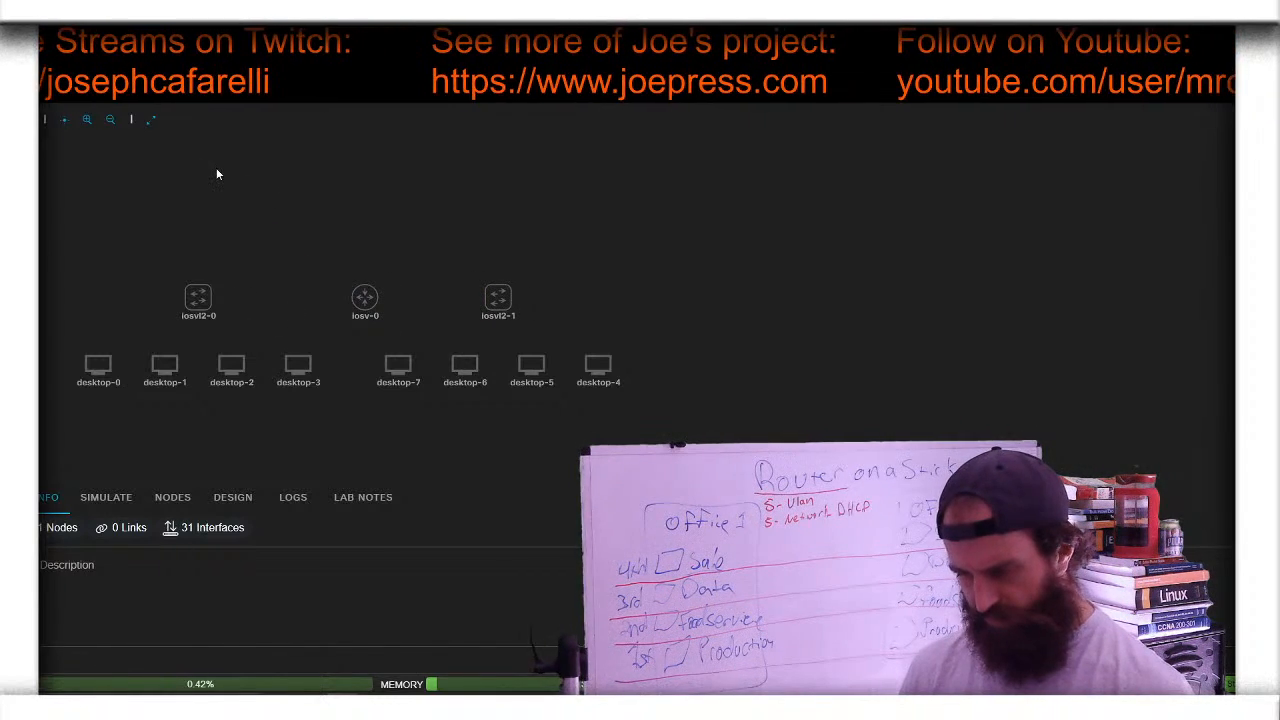
click(90, 120)
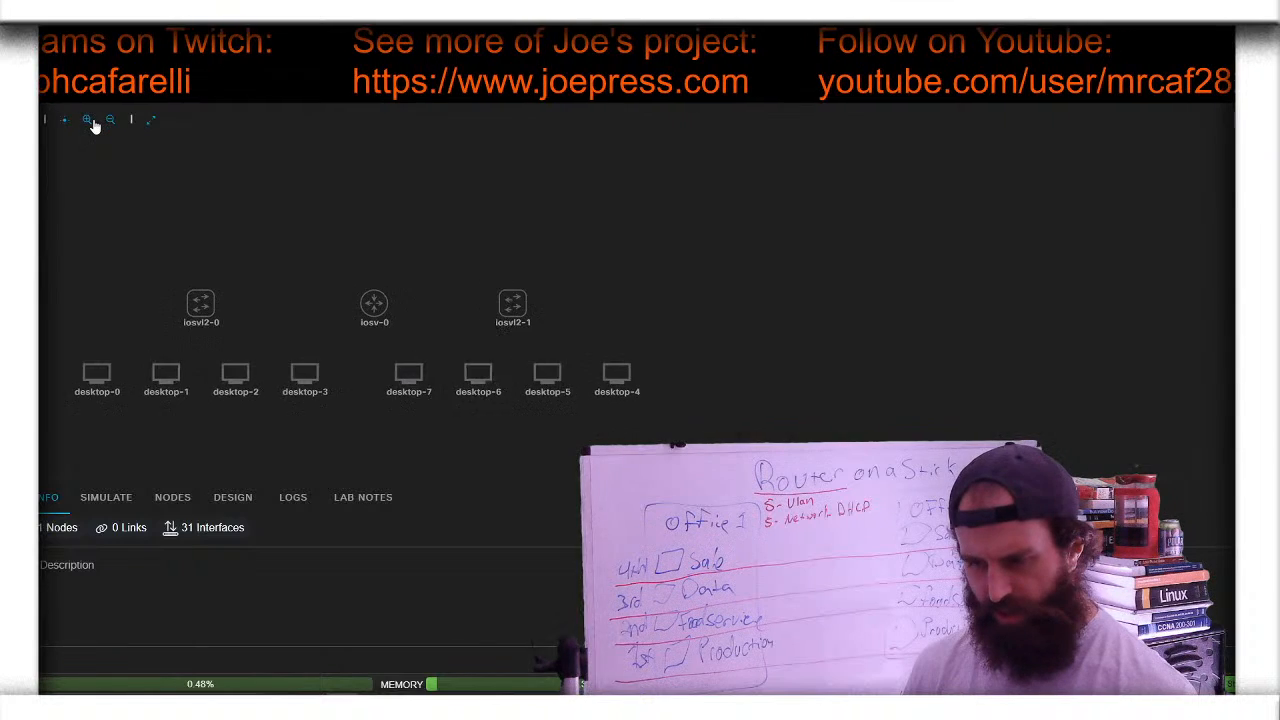
drag(135, 293, 137, 166)
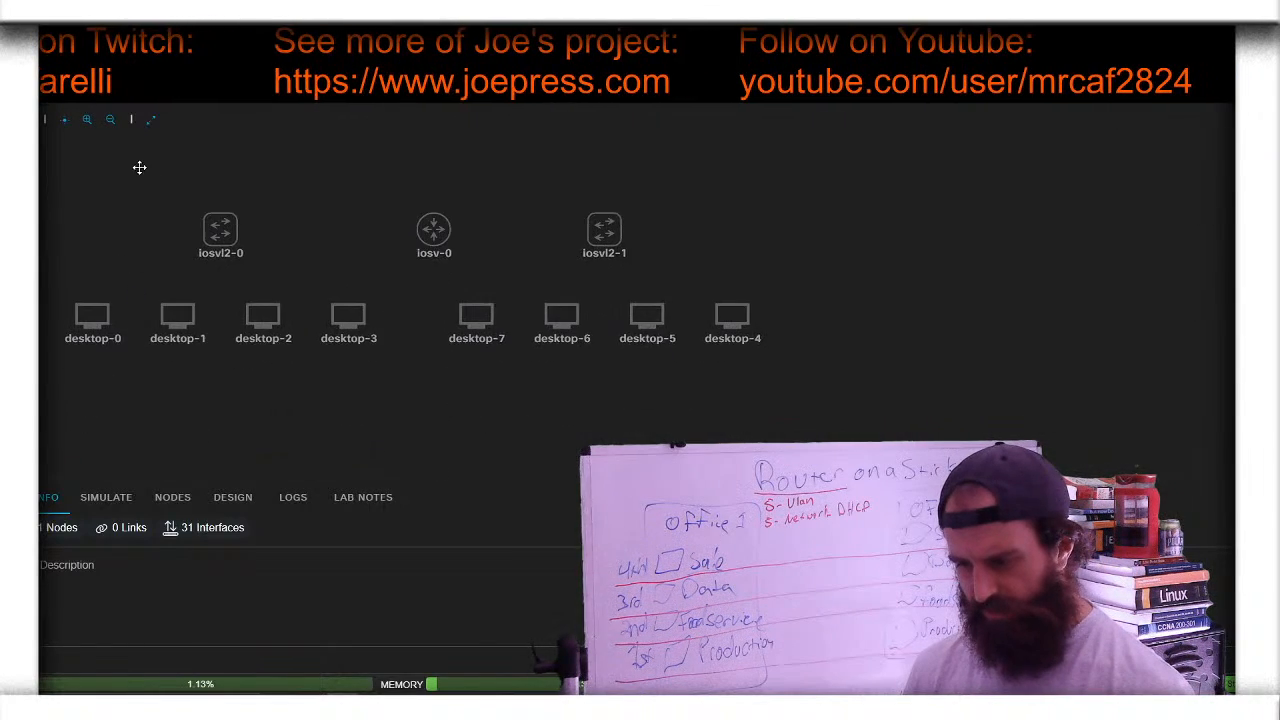
click(86, 120)
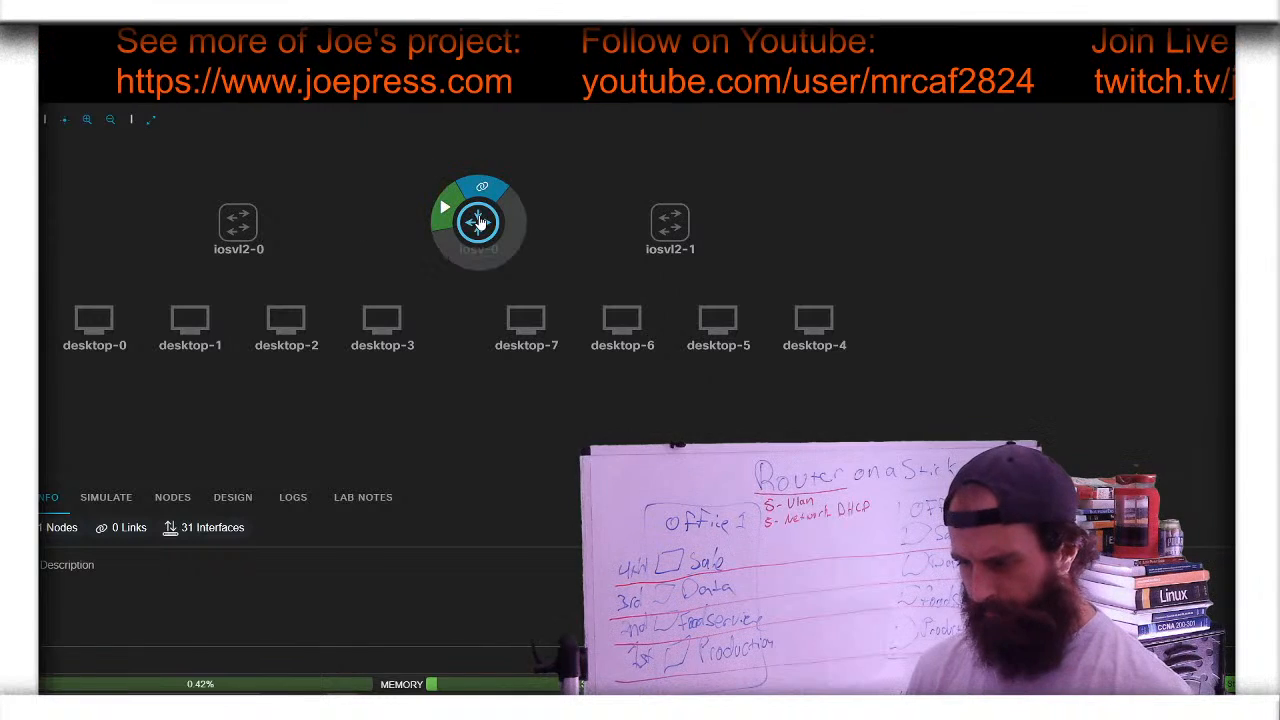
mouse_move(478, 222)
mouse_down()
mouse_move(430, 222)
mouse_move(478, 222)
mouse_up()
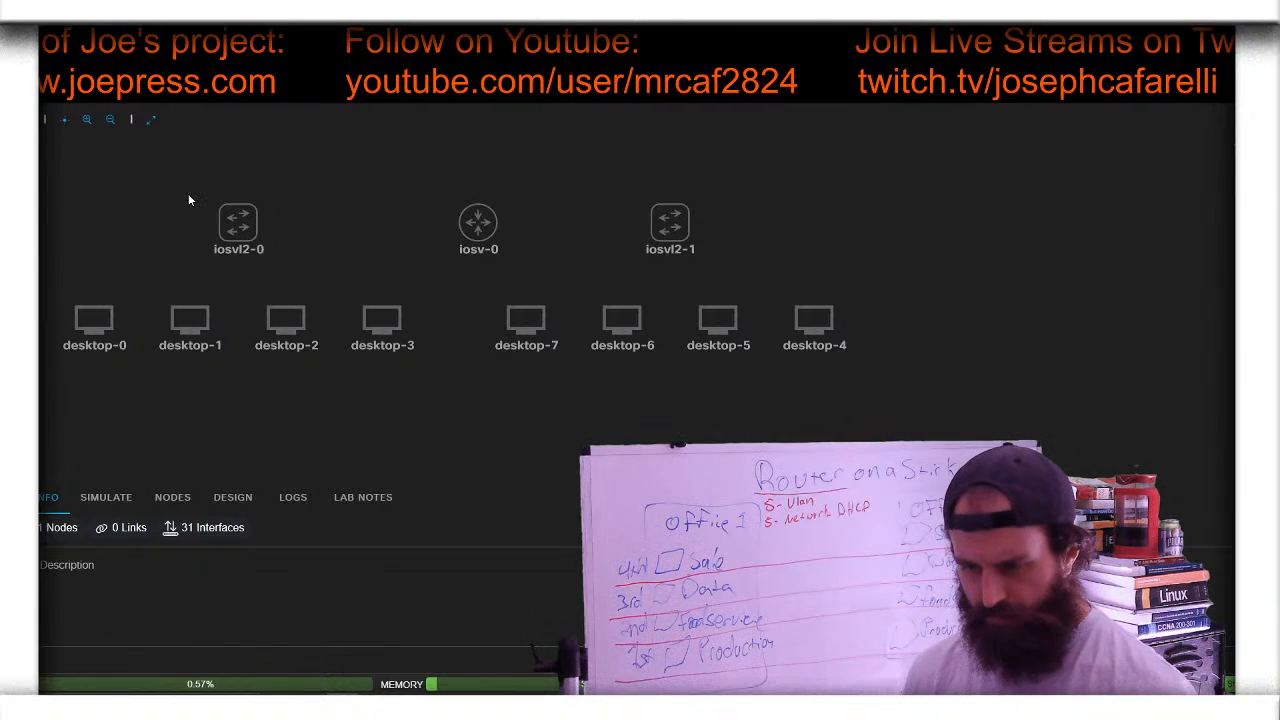
- Zoom in slightly and enlarge the bottom information panel
click(88, 125)
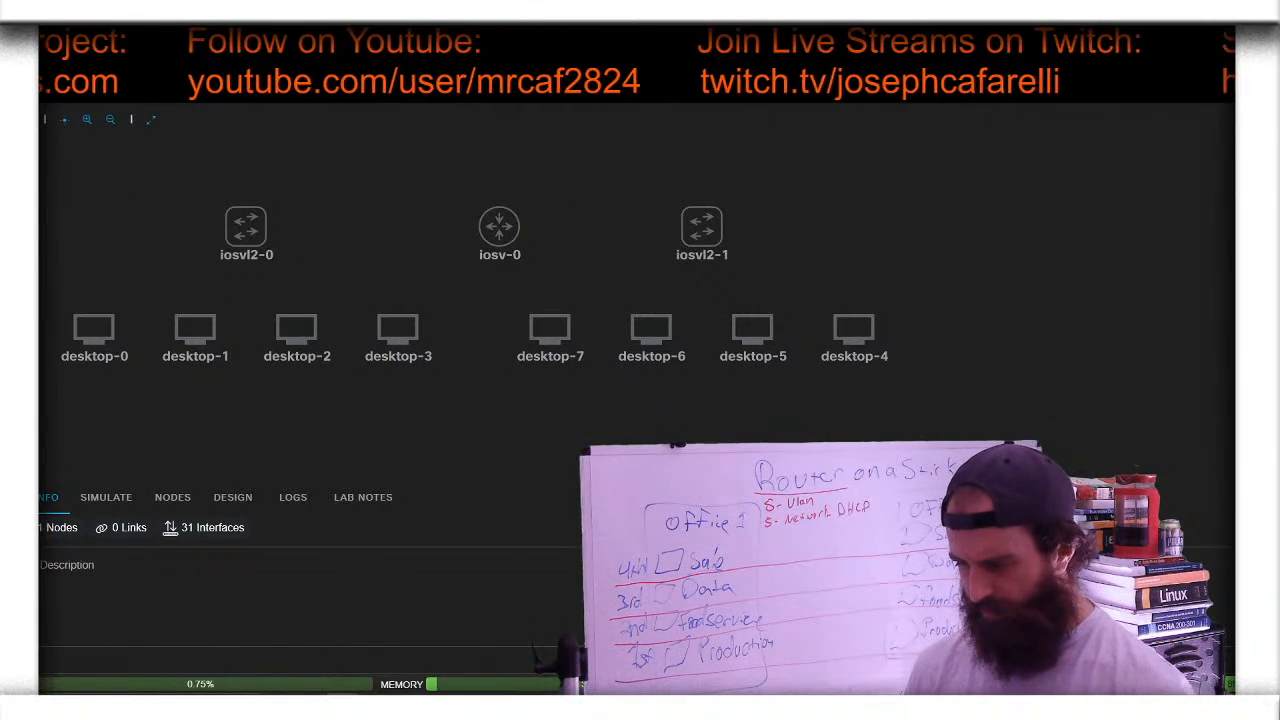
drag(640, 480, 640, 403)
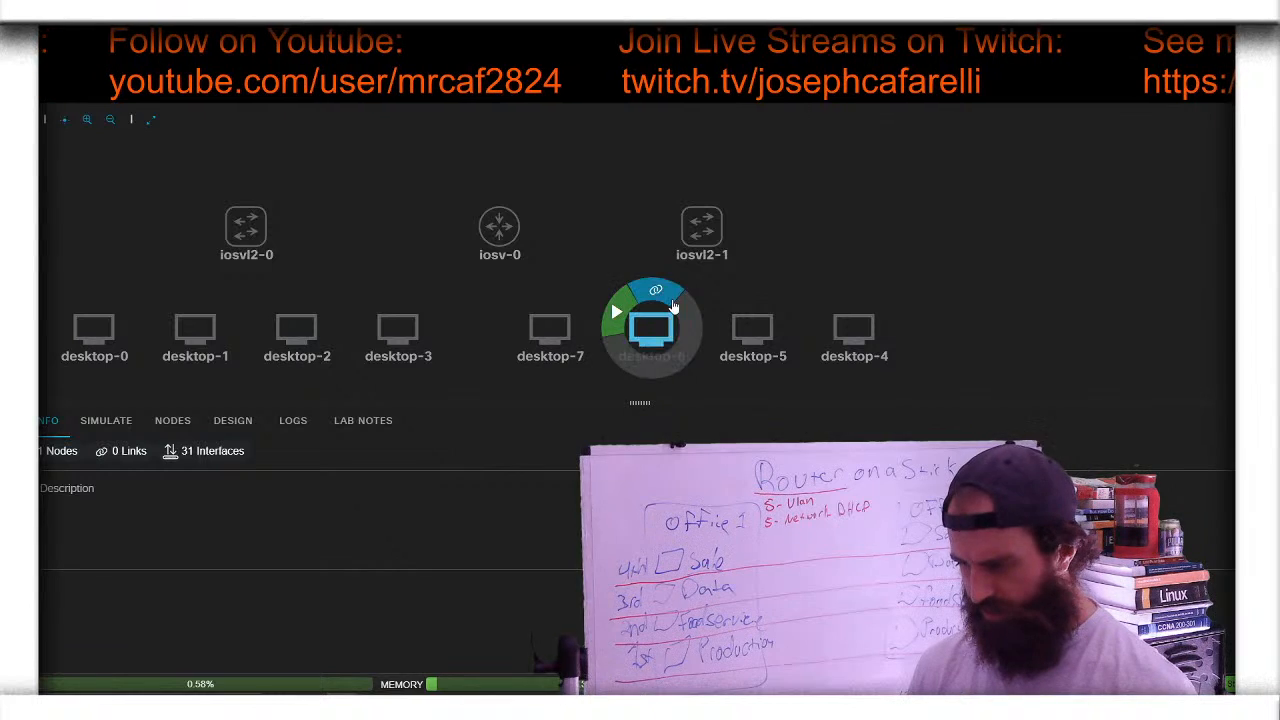
drag(983, 308, 983, 266)
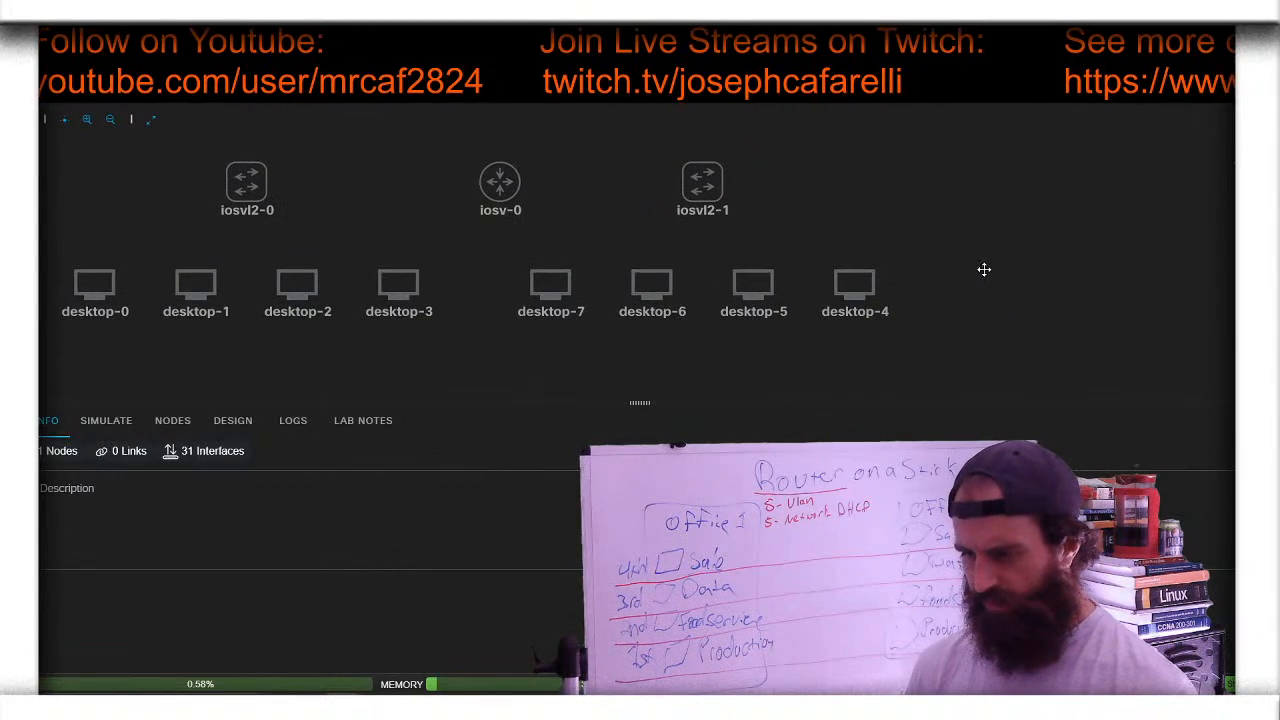
drag(640, 403, 640, 346)
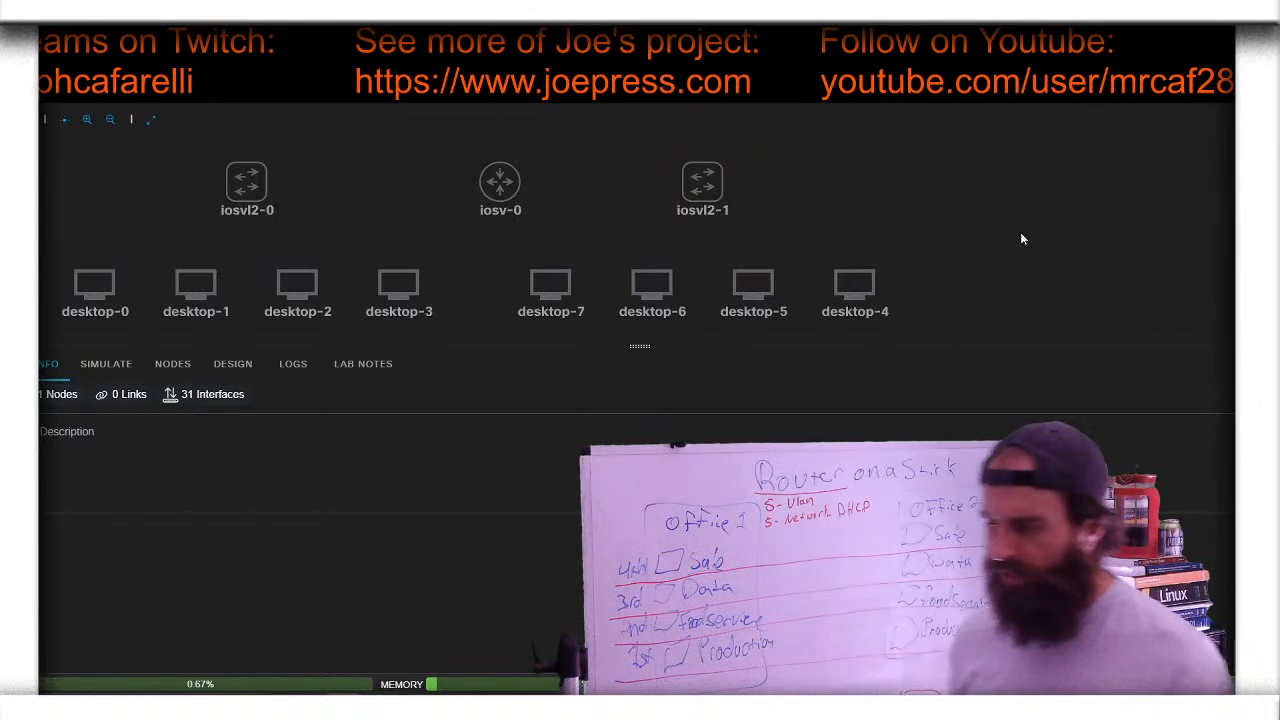
- Start iosvl2-1, iosv-0 and iosvl2-0 from their radial menus so all three boot
mouse_move(677, 170)
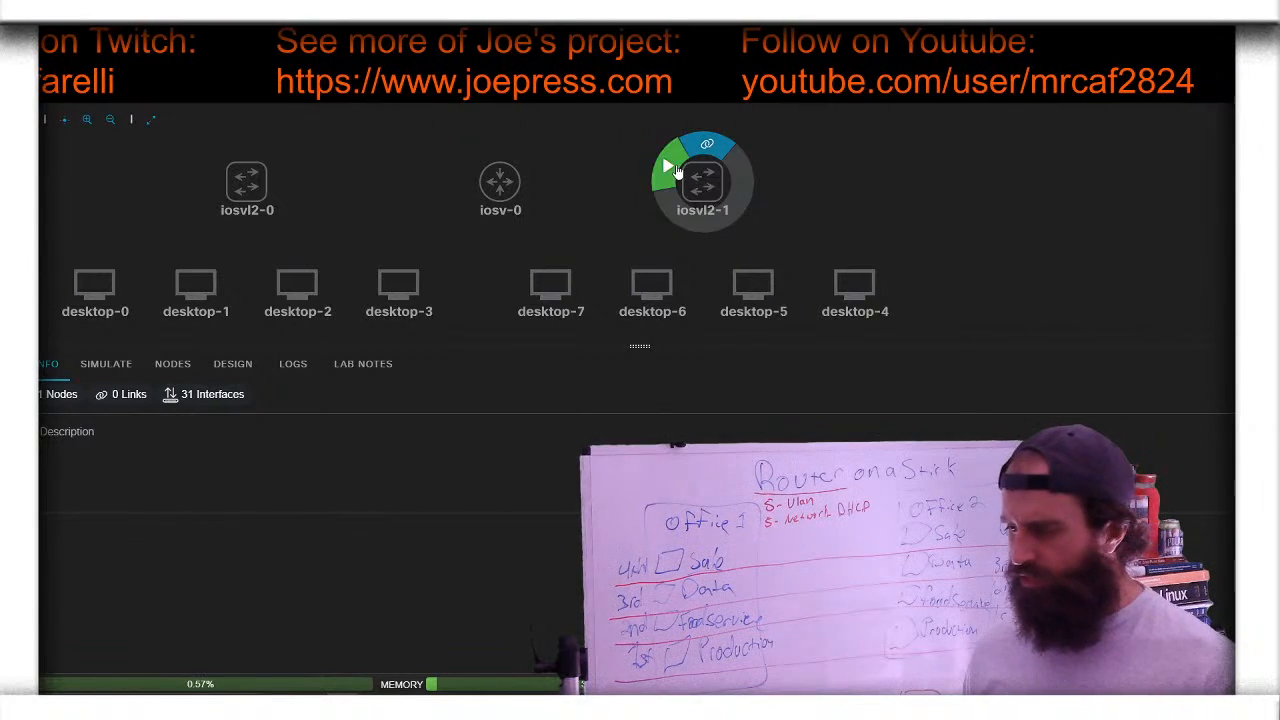
mouse_move(465, 168)
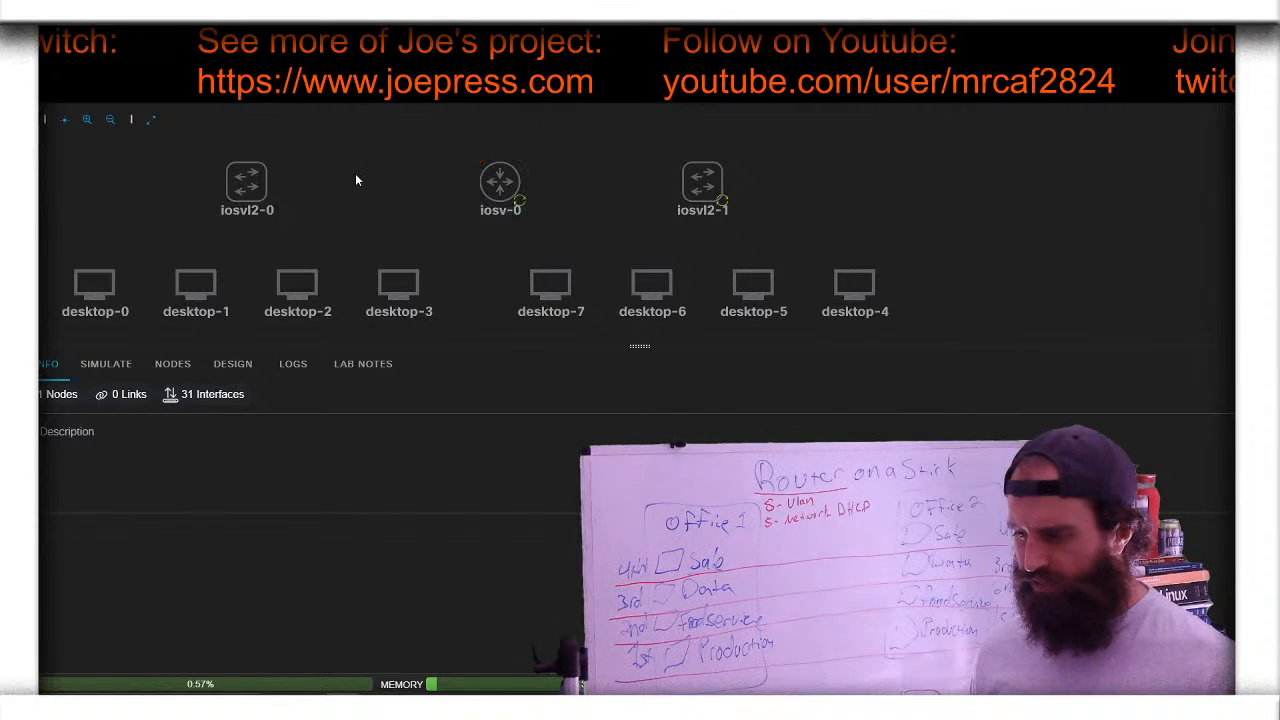
mouse_move(210, 170)
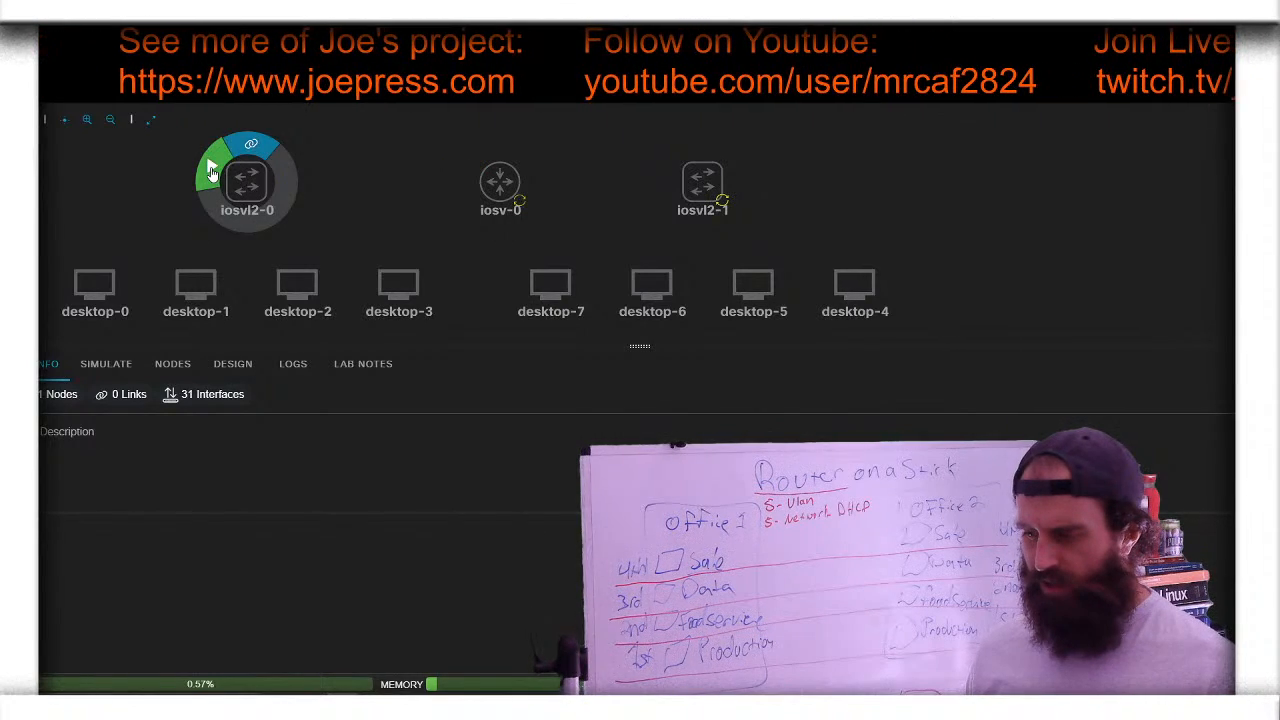
click(210, 170)
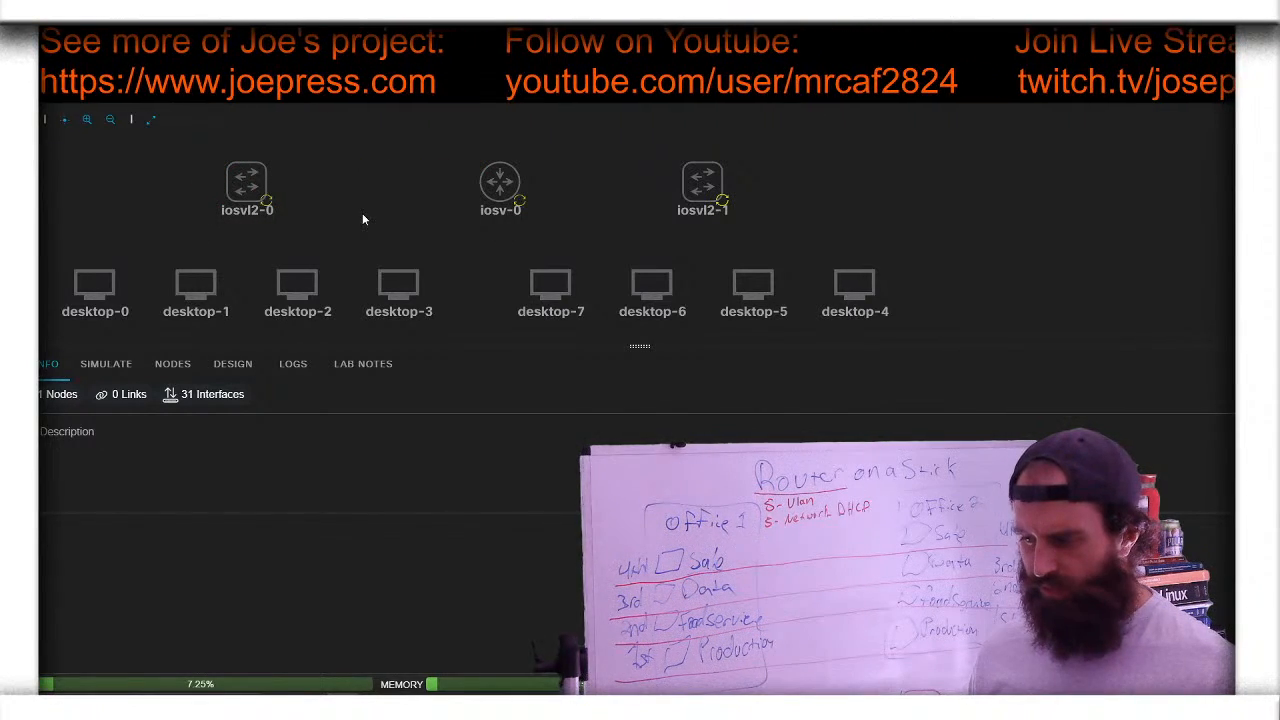
mouse_move(257, 185)
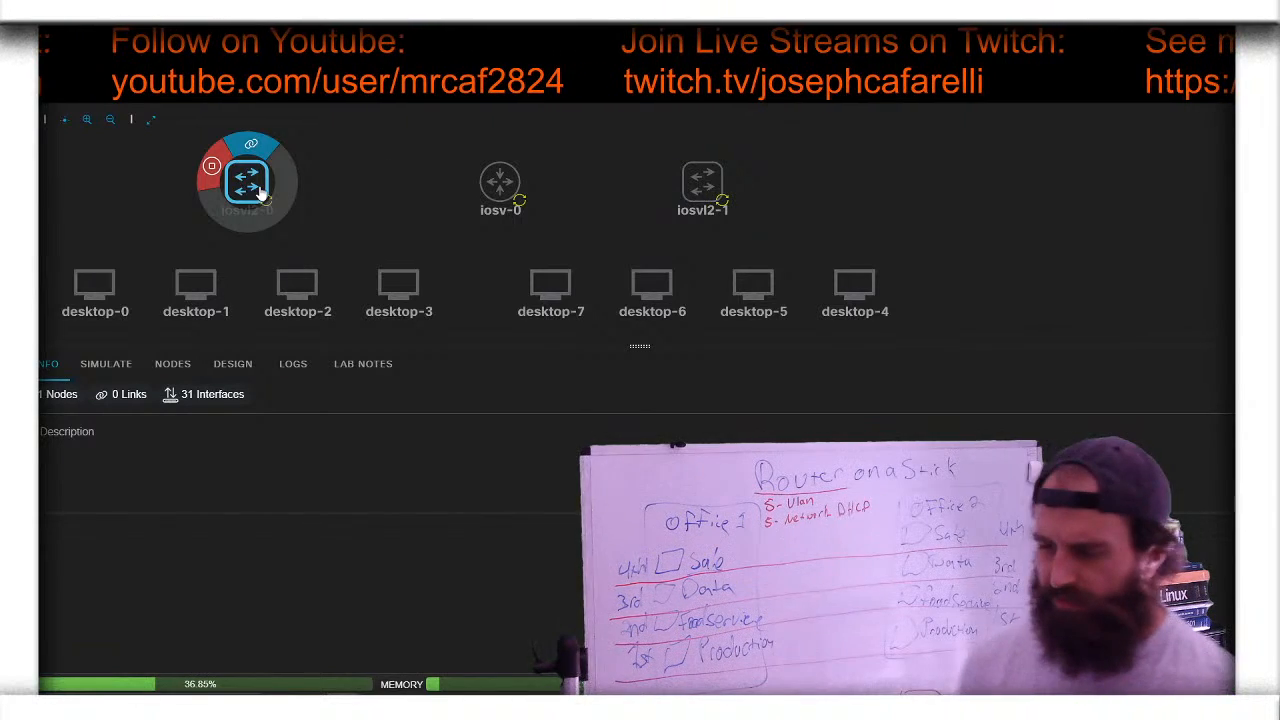
- Rename switch iosvl2-0 to Building-1
click(260, 192)
mouse_move(207, 303)
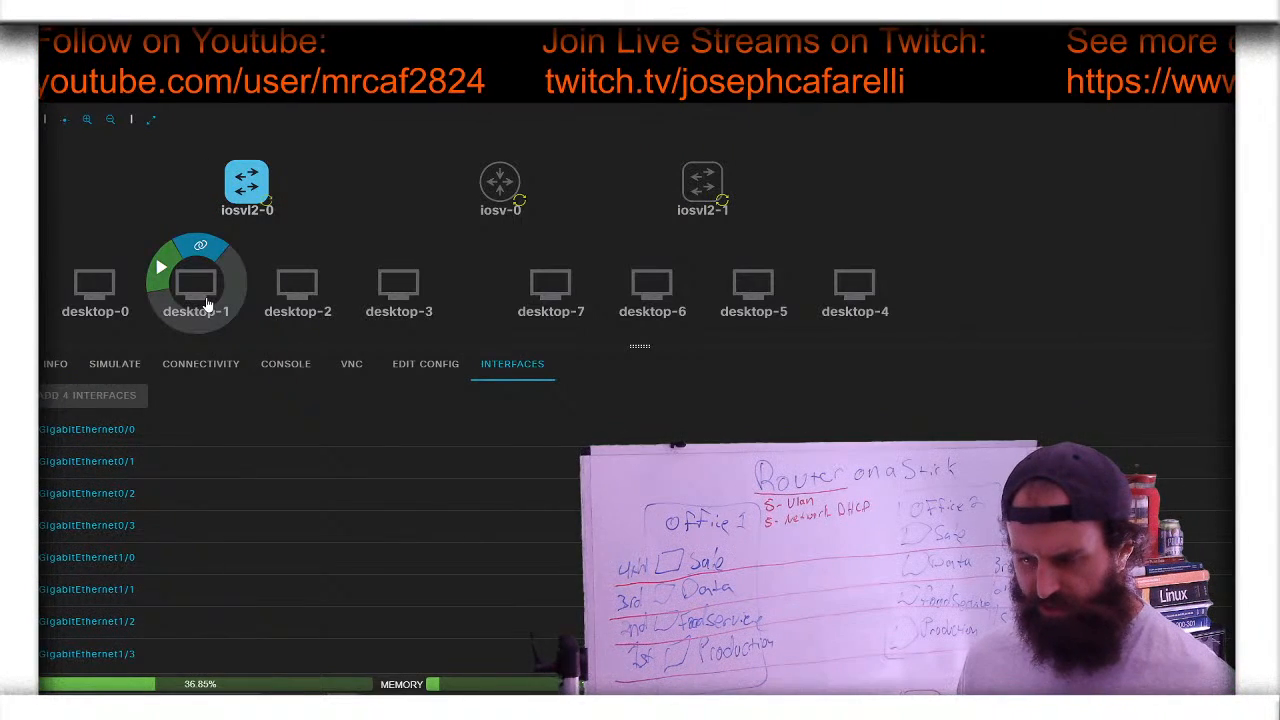
click(55, 364)
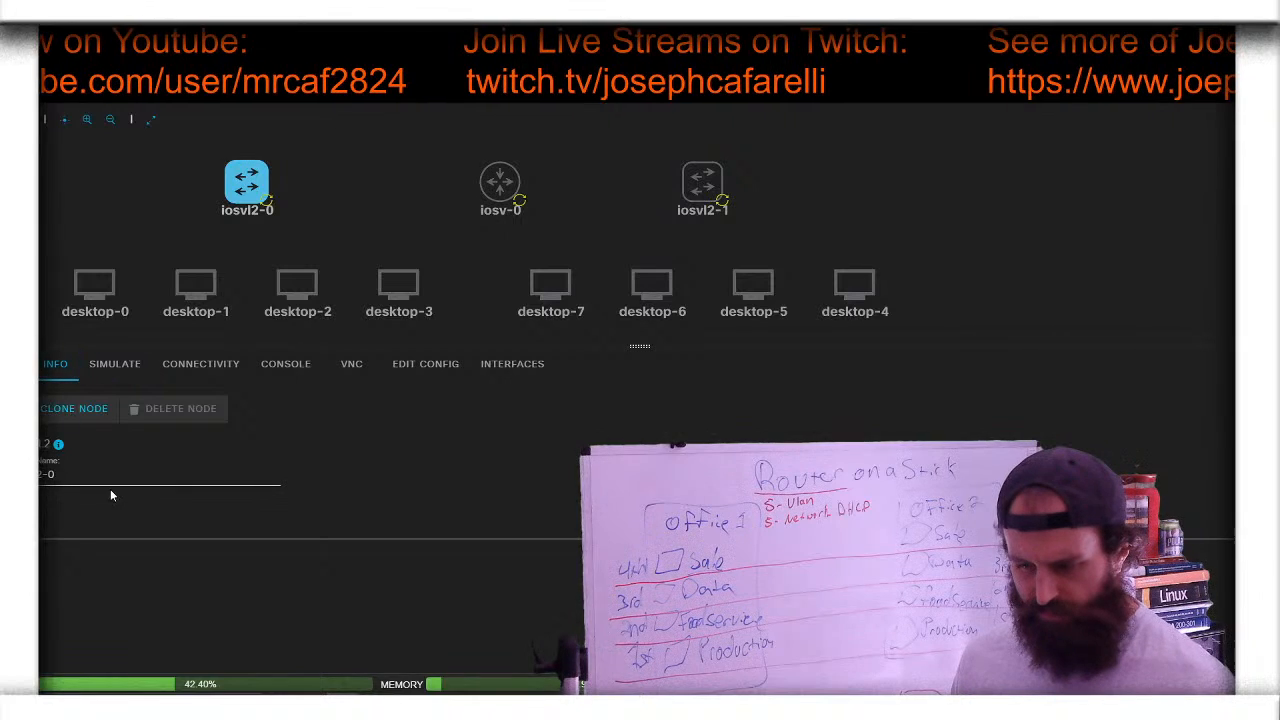
triple_click(52, 474)
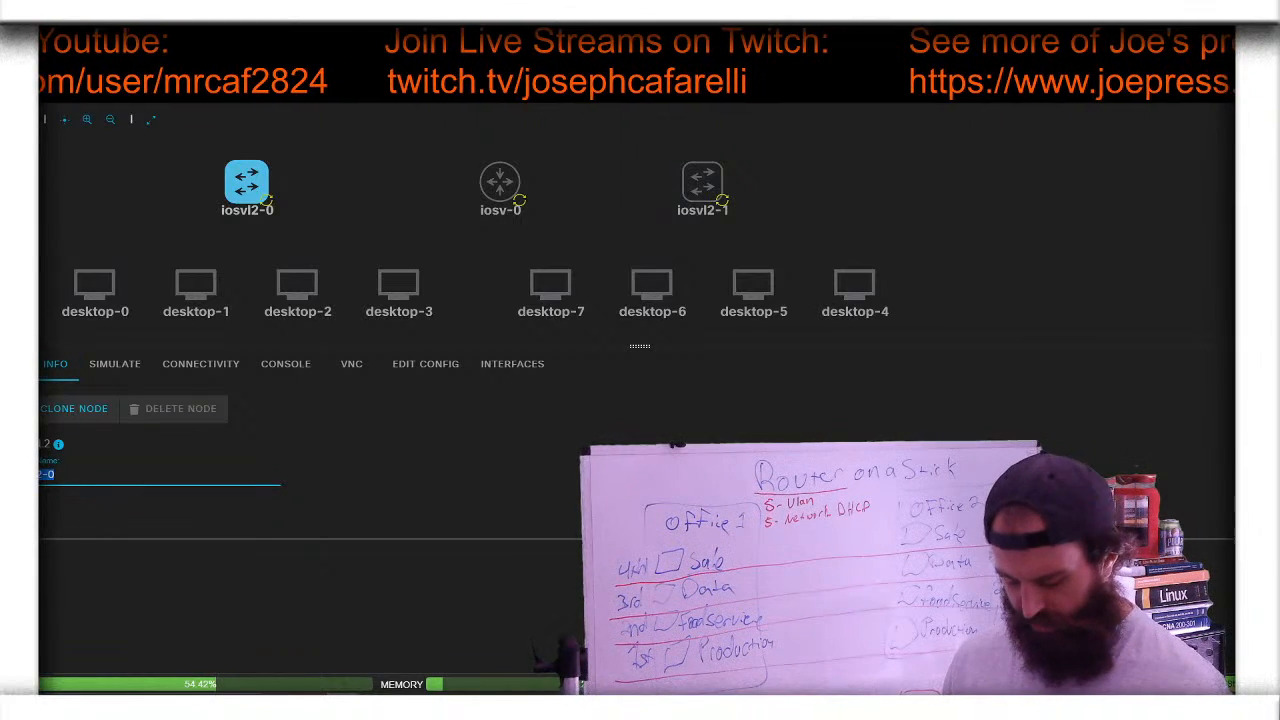
key(BackSpace)
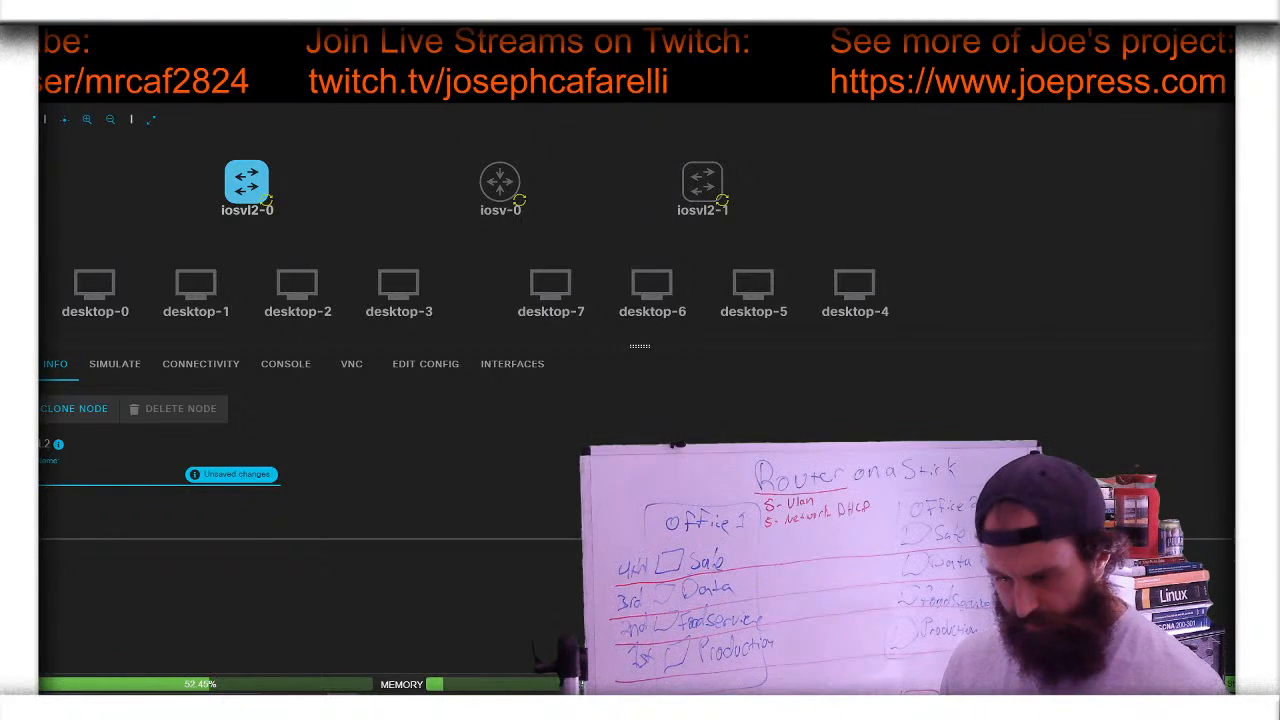
text(ing)
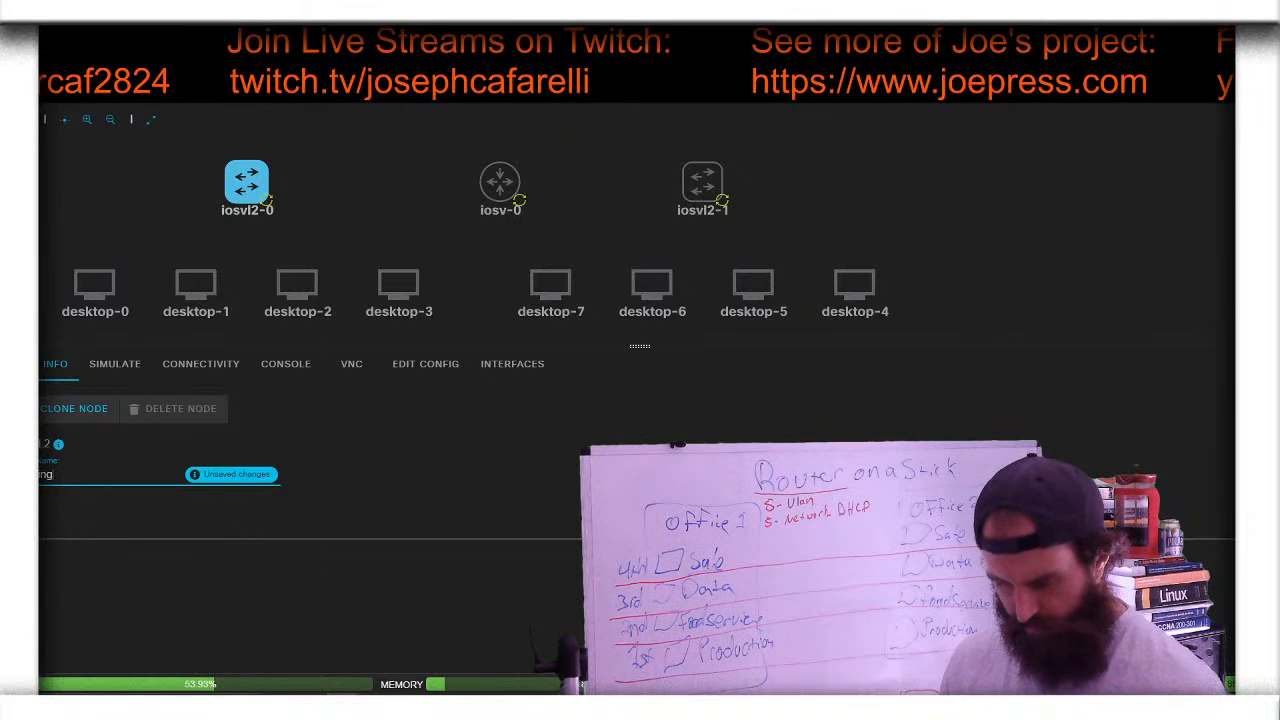
text(-1)
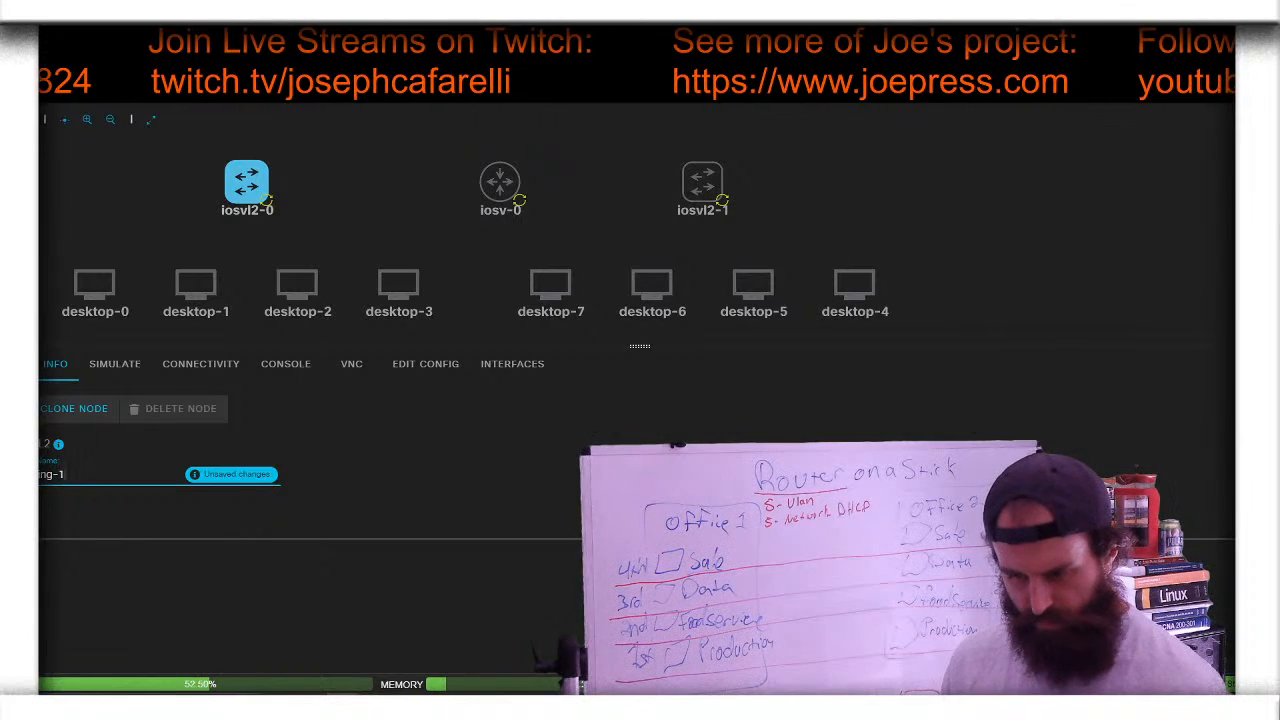
click(265, 481)
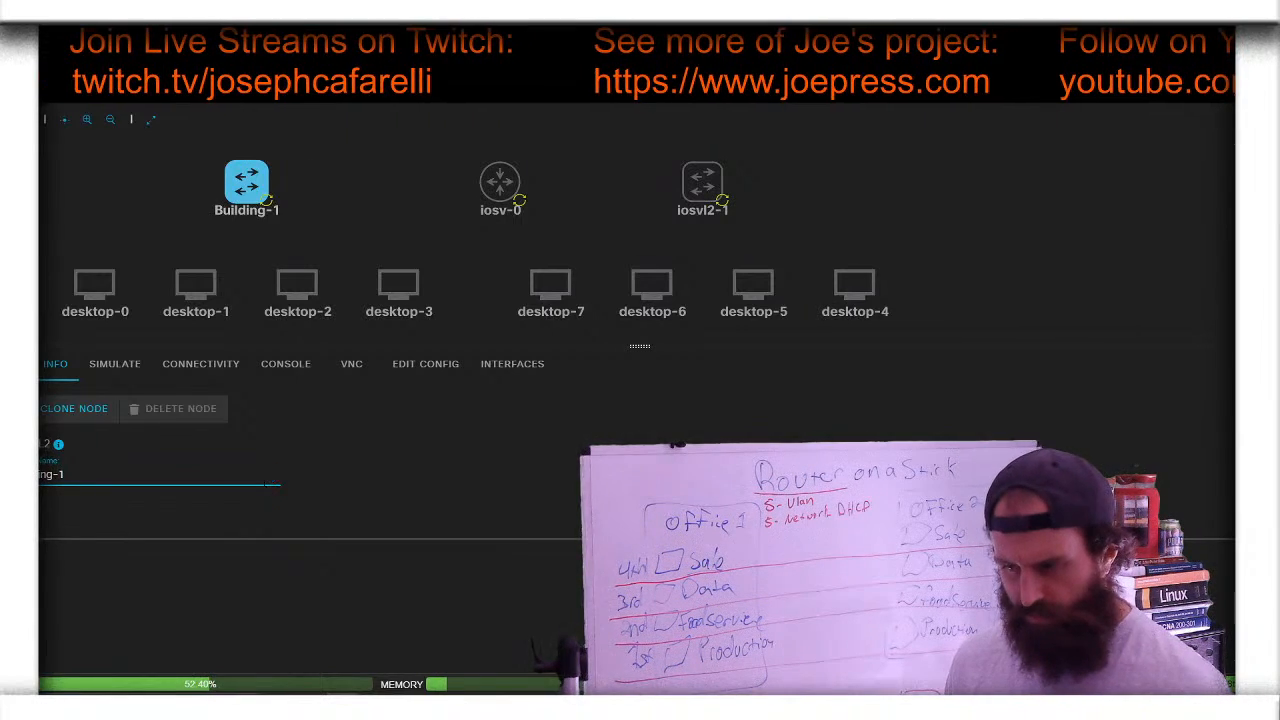
- Rename router iosv-0 to The Stick
click(558, 282)
click(500, 181)
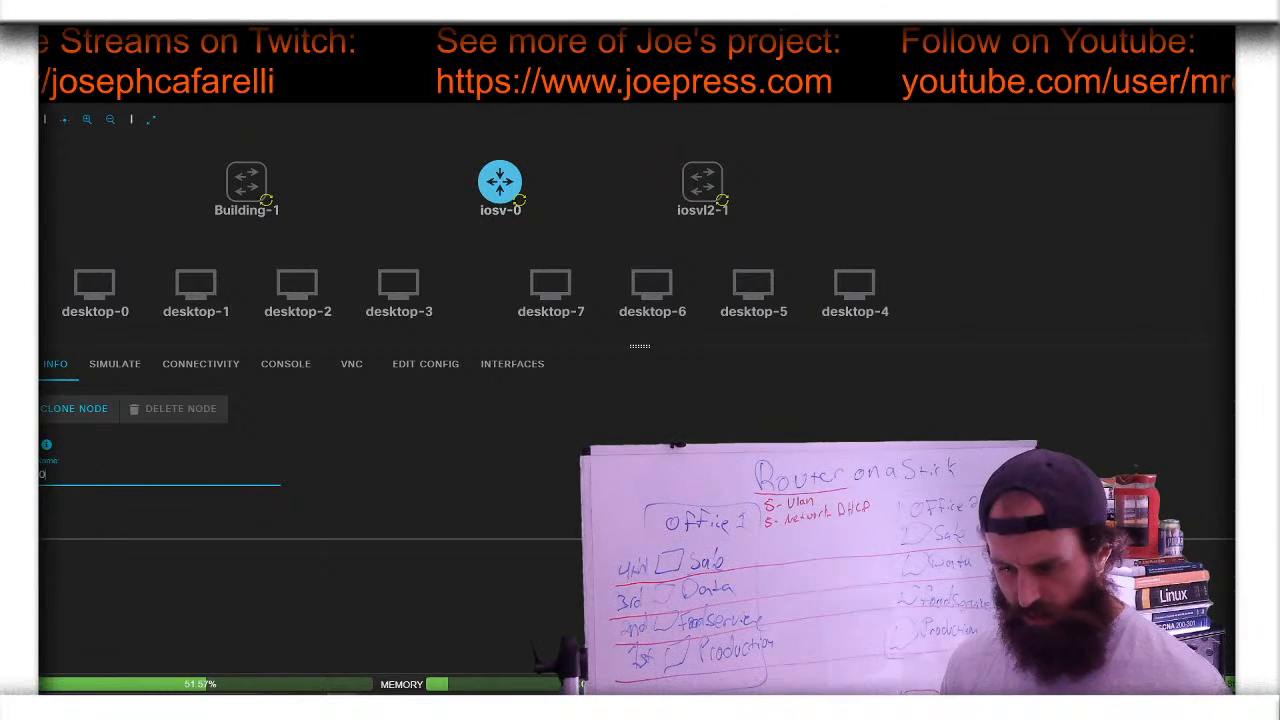
key(BackSpace)
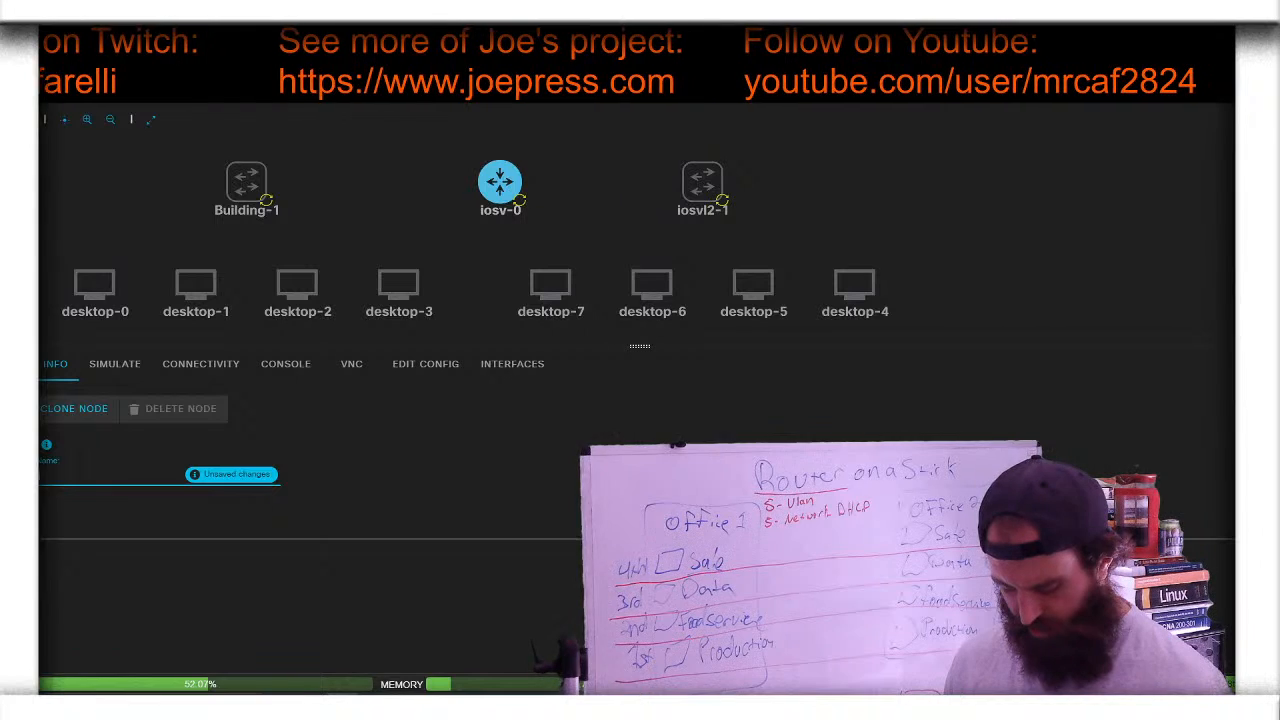
text(Stick)
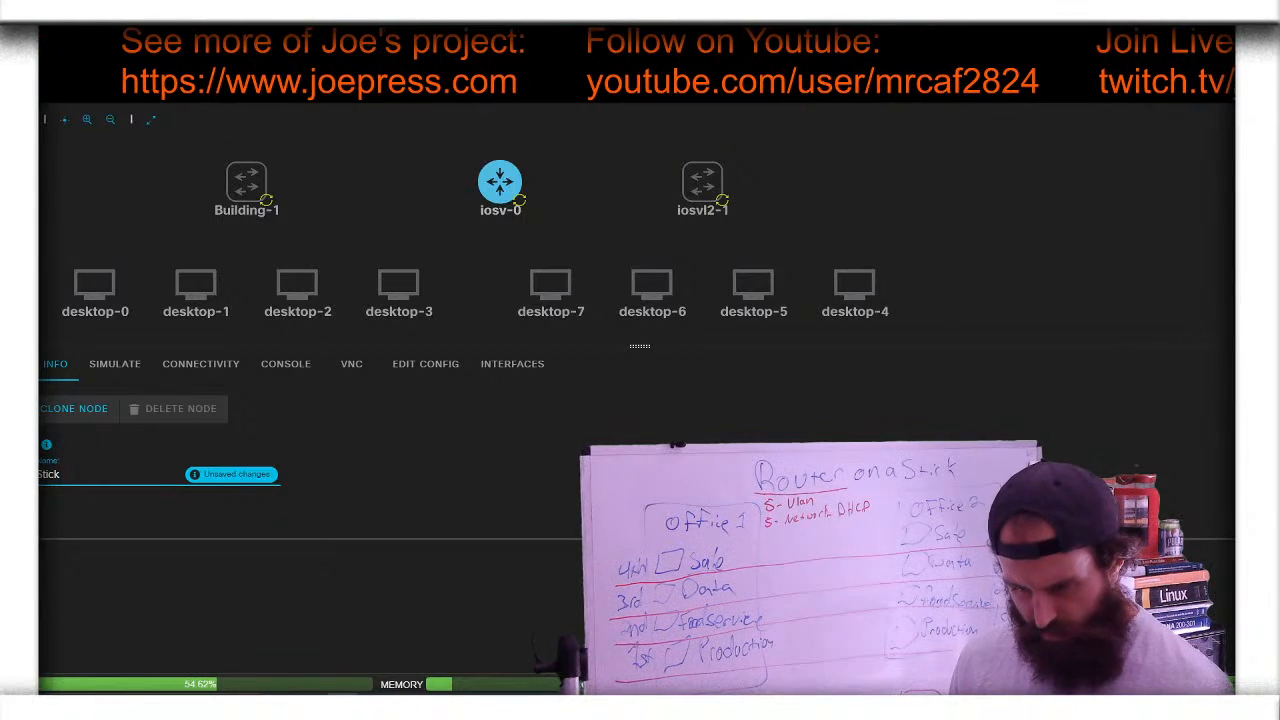
click(251, 476)
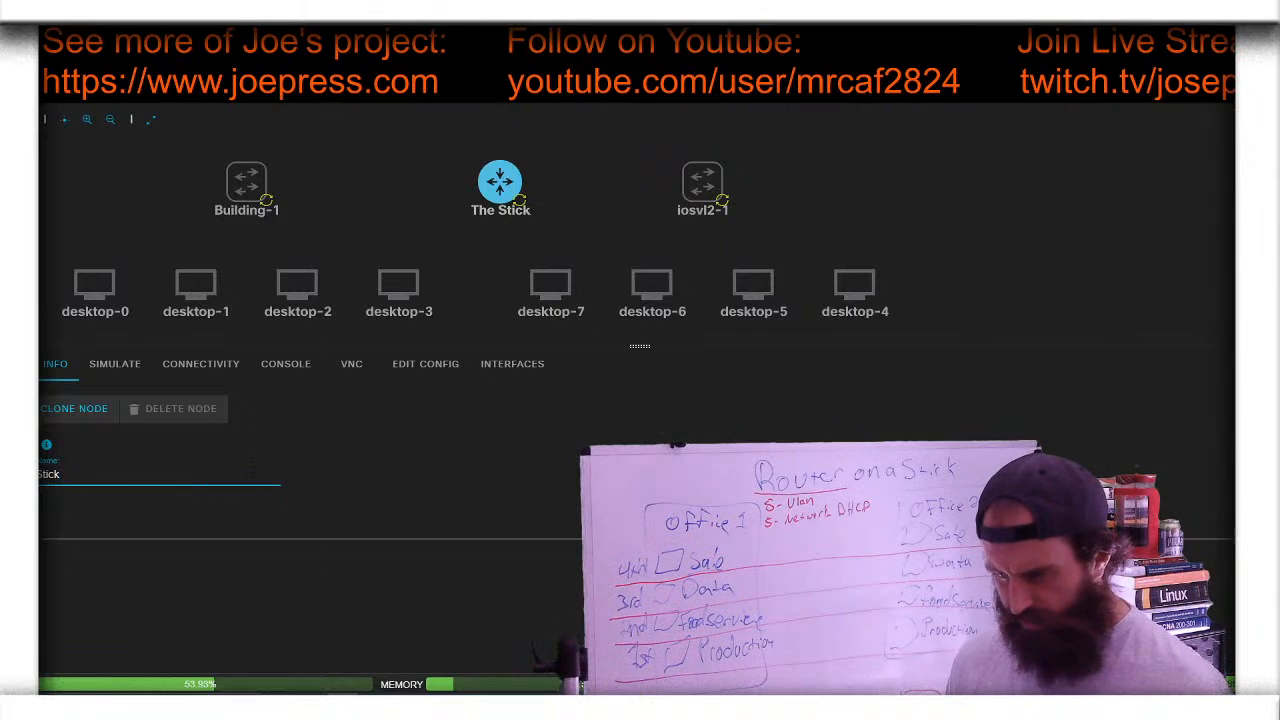
- Rename switch iosvl2-1 to Building-2
click(701, 182)
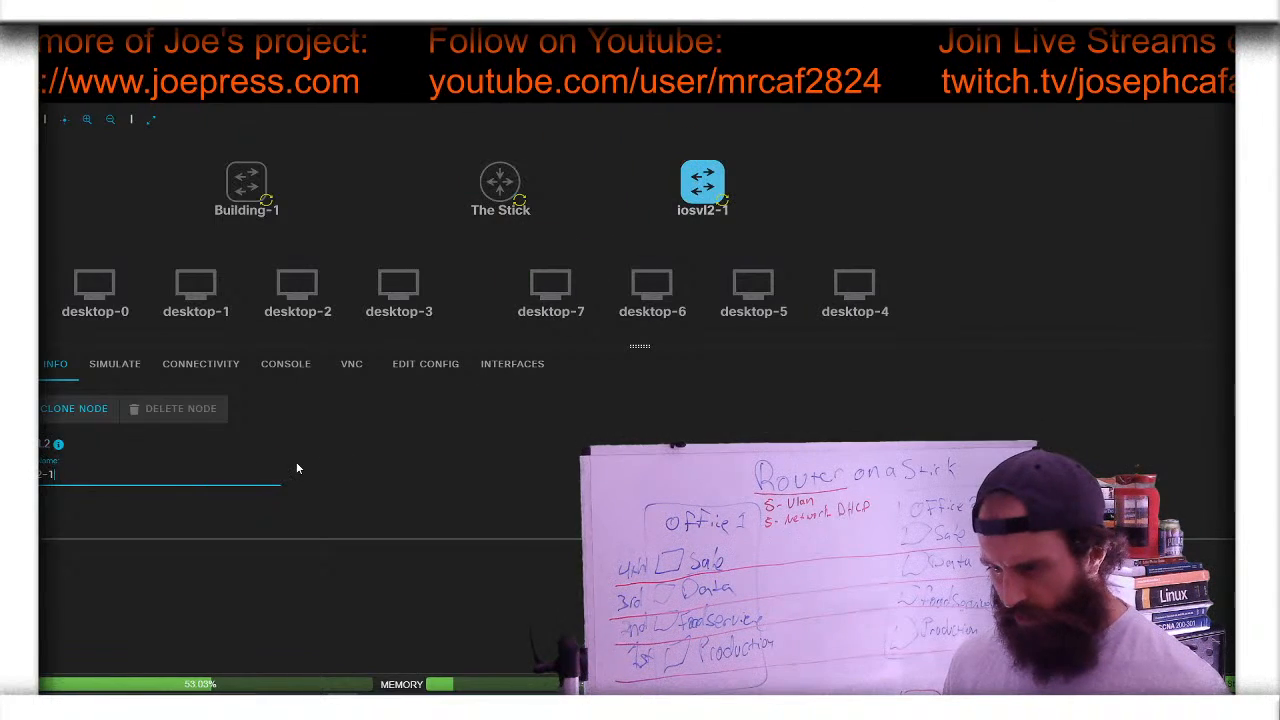
key(BackSpace)
key(BackSpace)
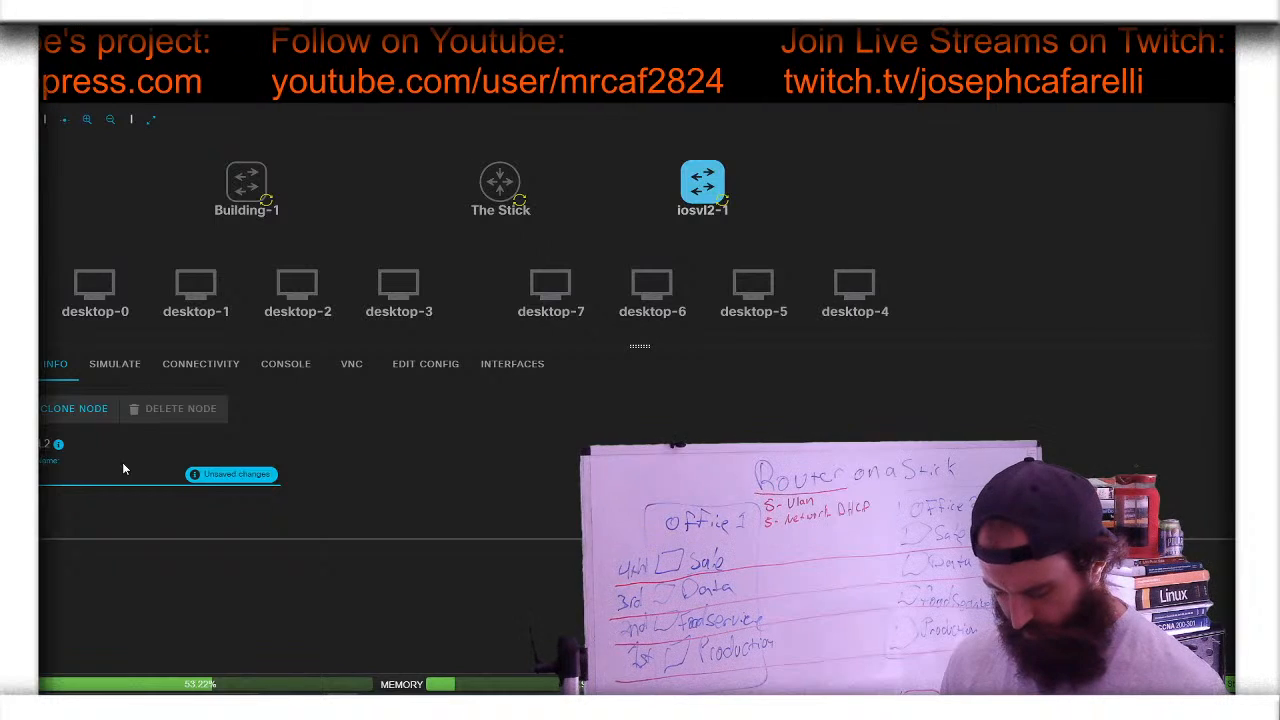
text(ing)
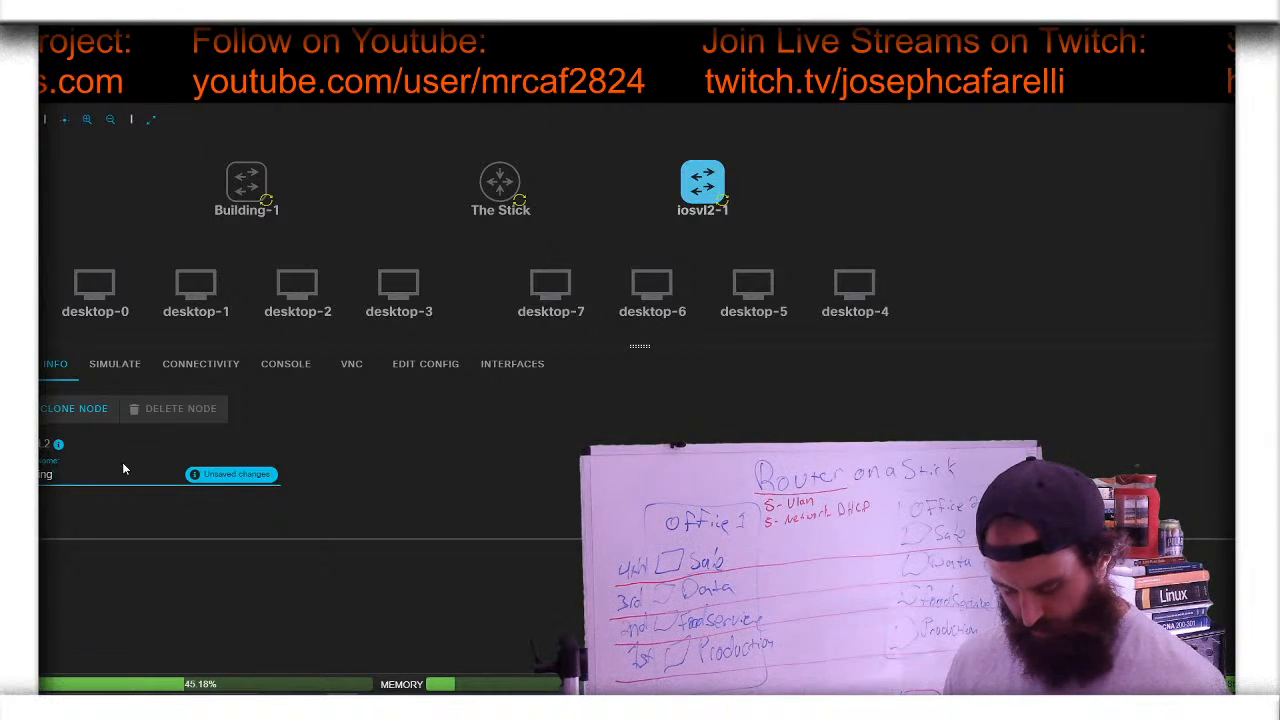
text(-2)
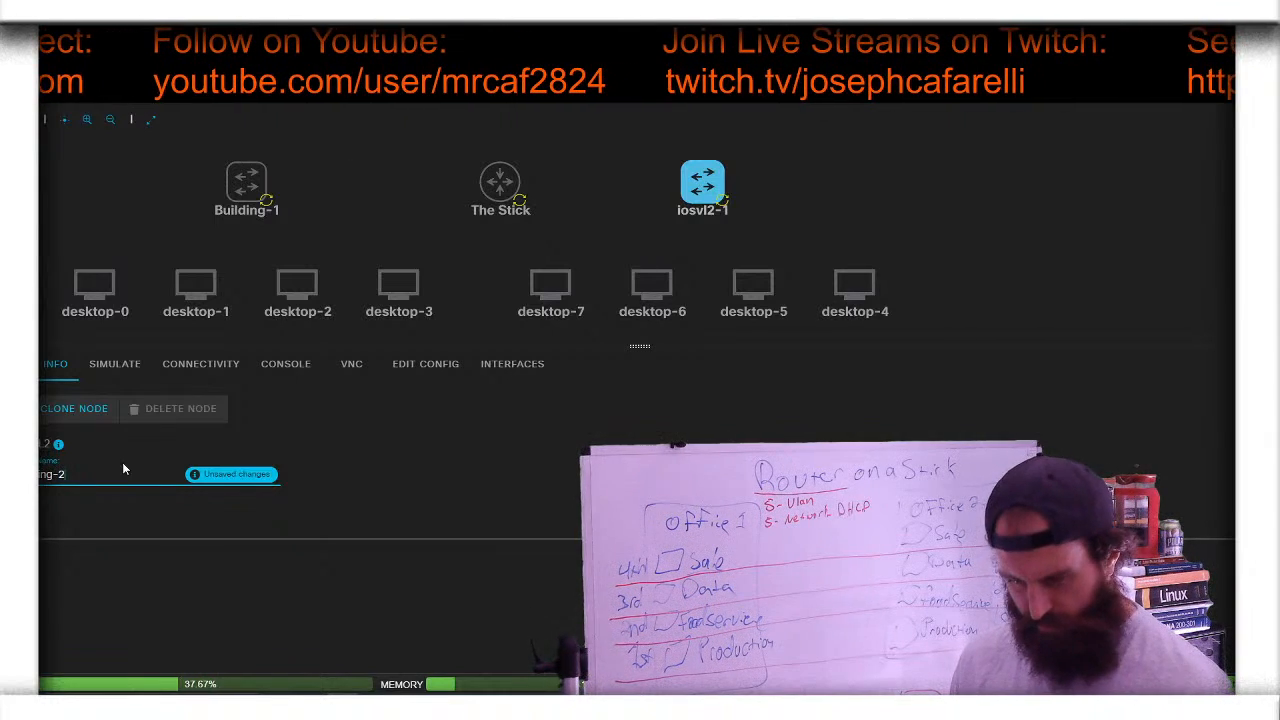
click(238, 474)
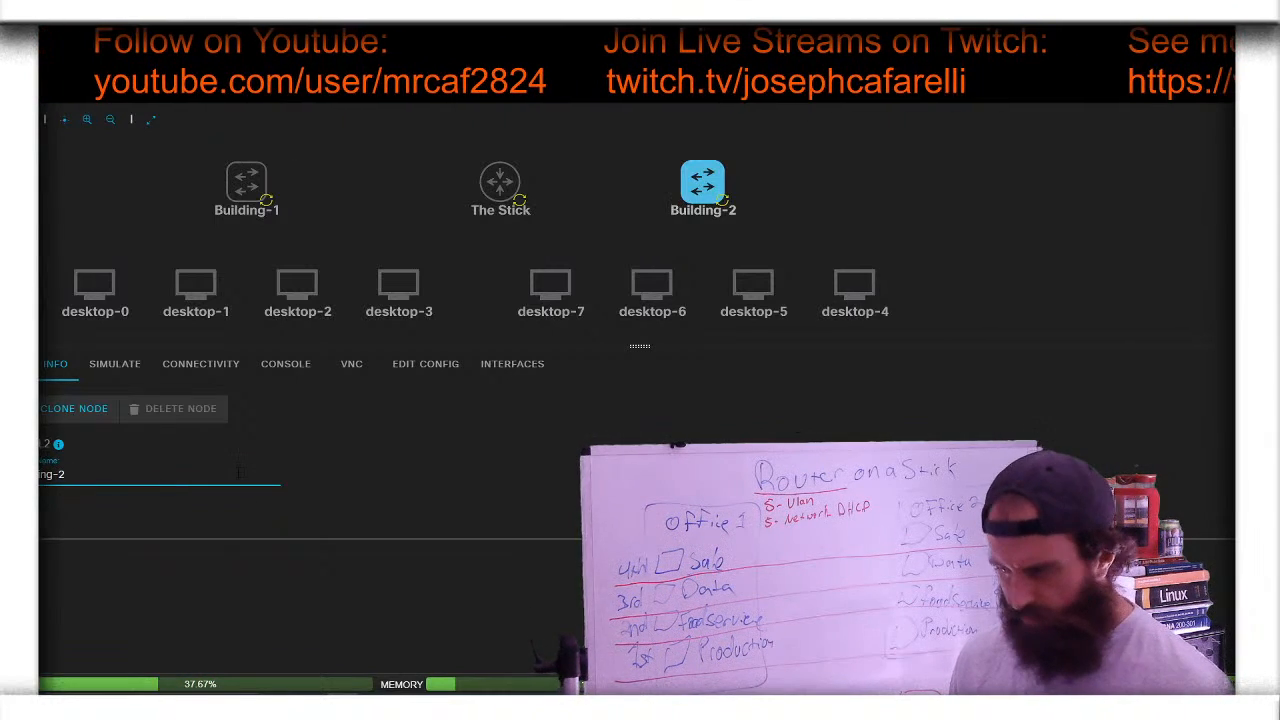
- Rename desktop-0 to Pro-1
click(97, 300)
drag(71, 471, 20, 474)
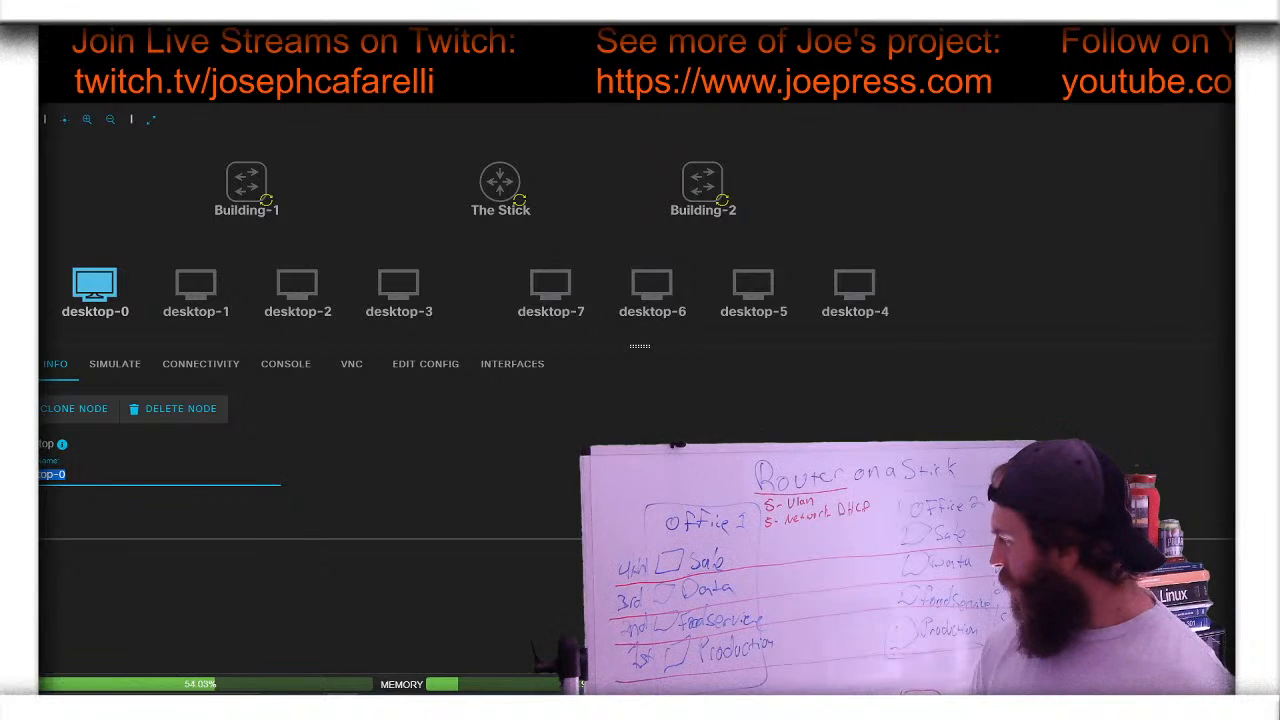
key(BackSpace)
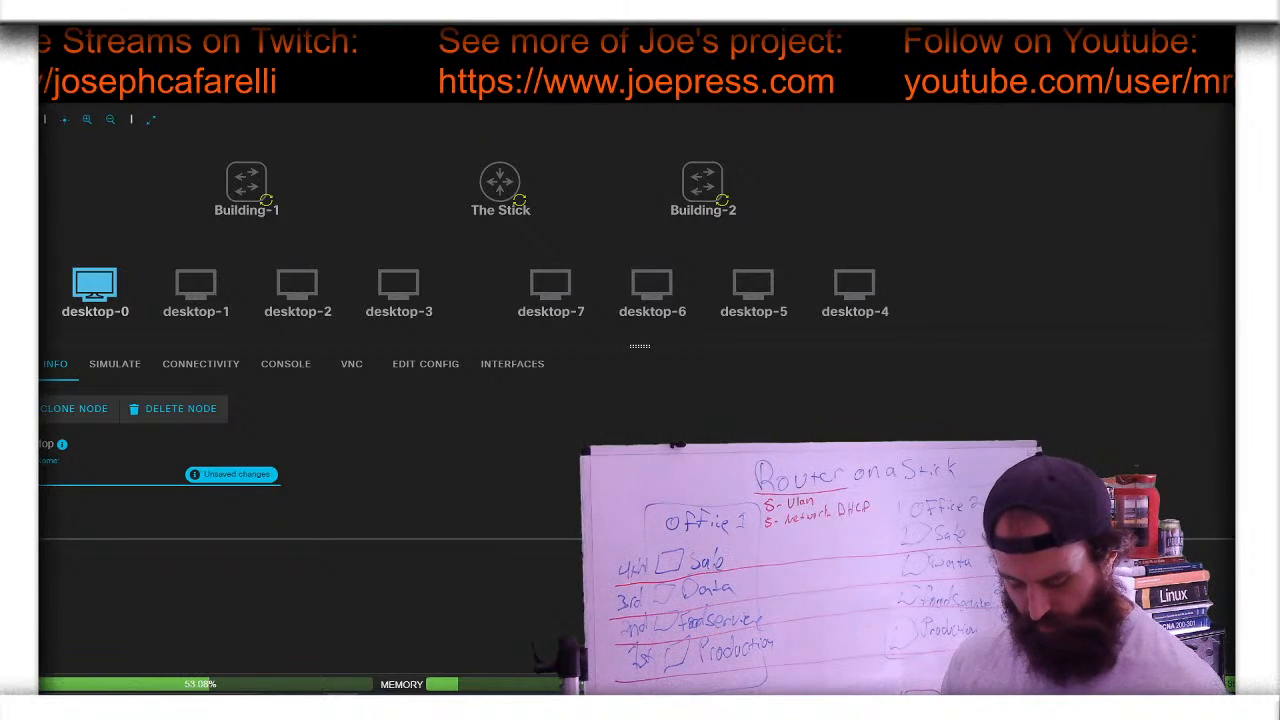
key(Return)
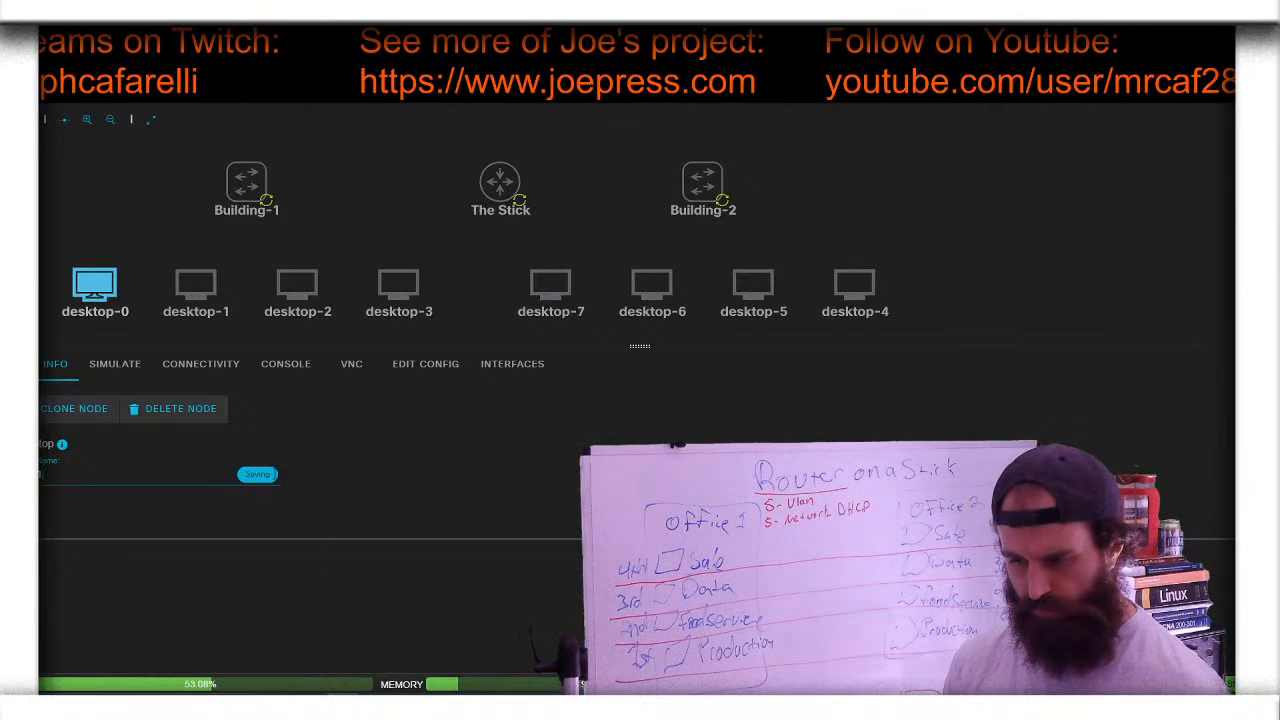
- Rename desktop-1 to Food-1
click(204, 288)
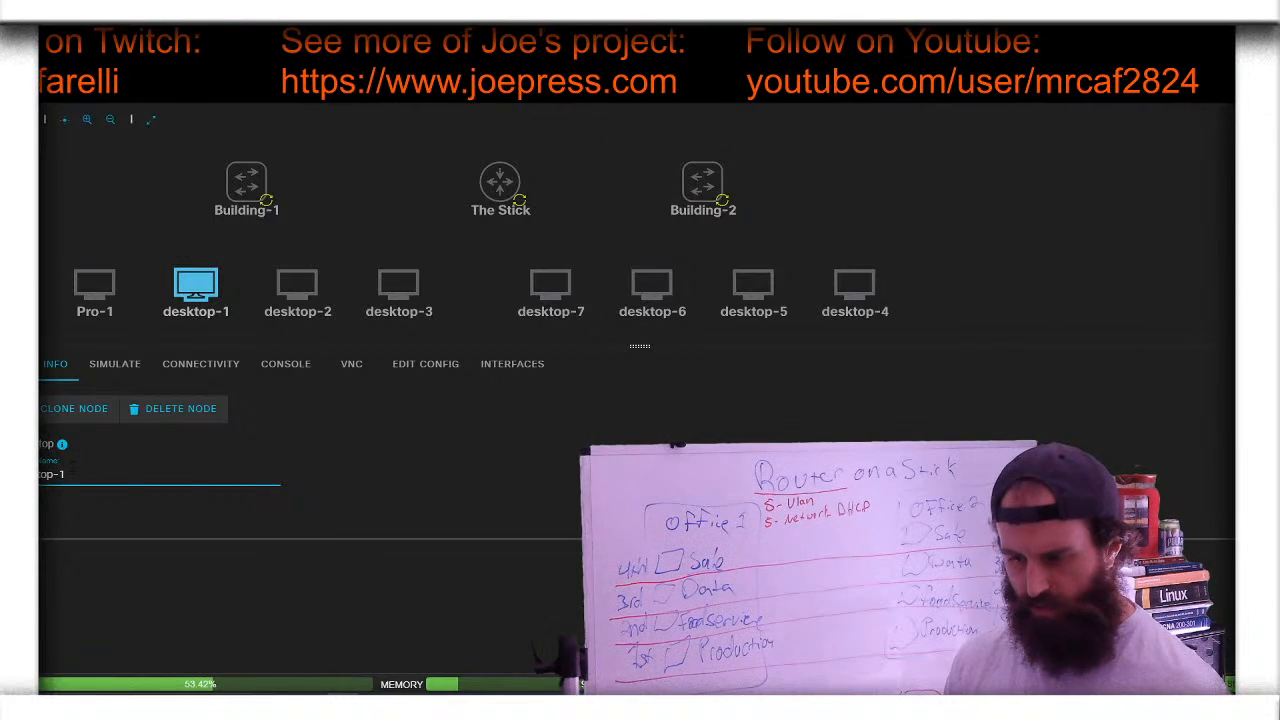
drag(73, 467, 20, 472)
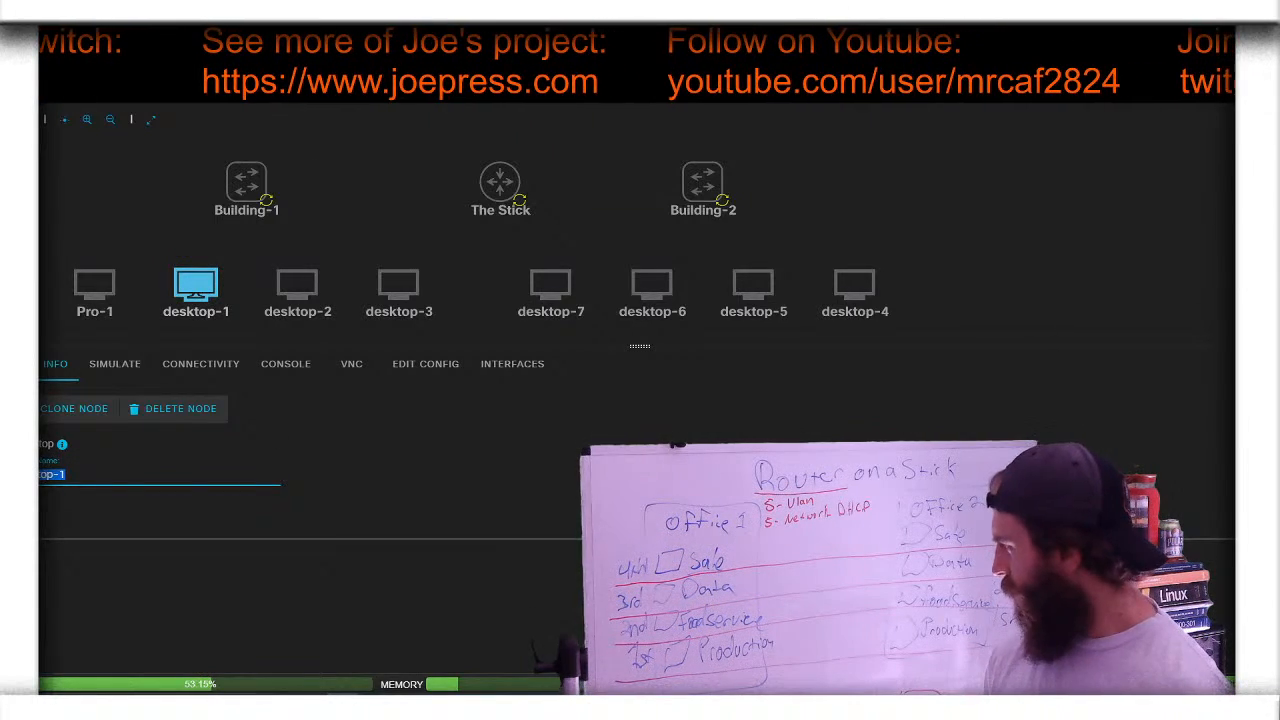
key(BackSpace)
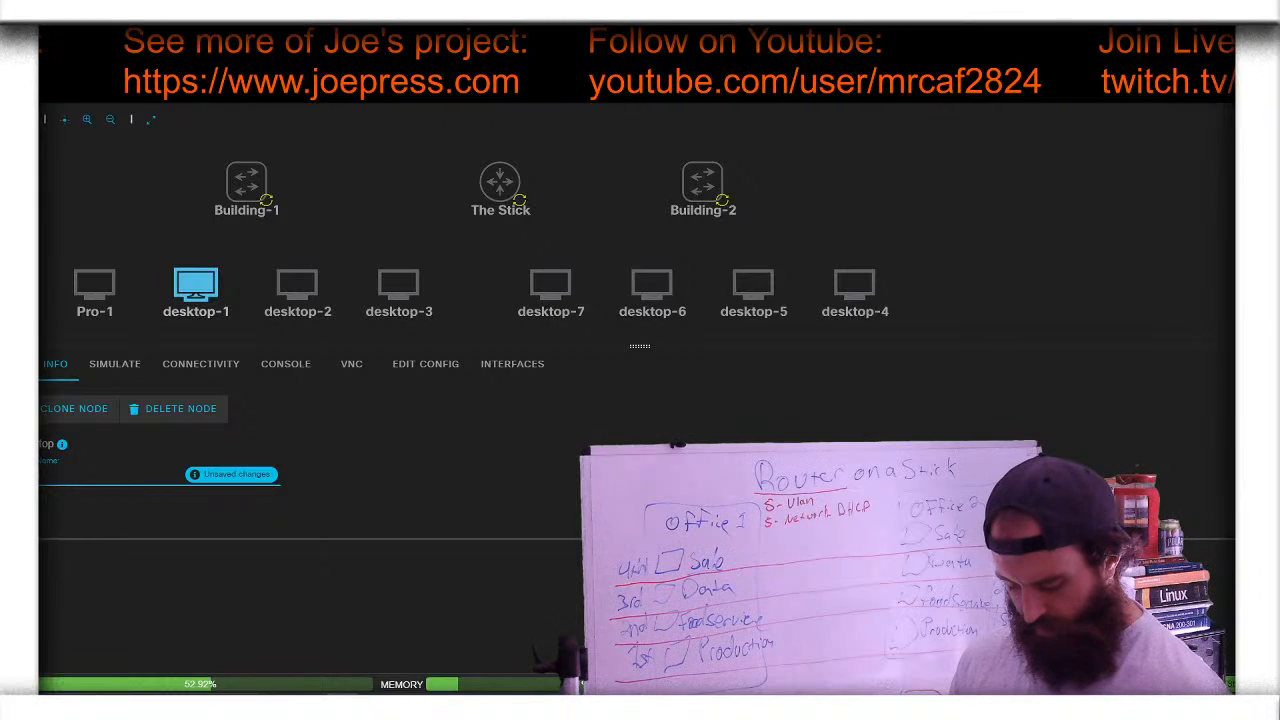
text(Food-1)
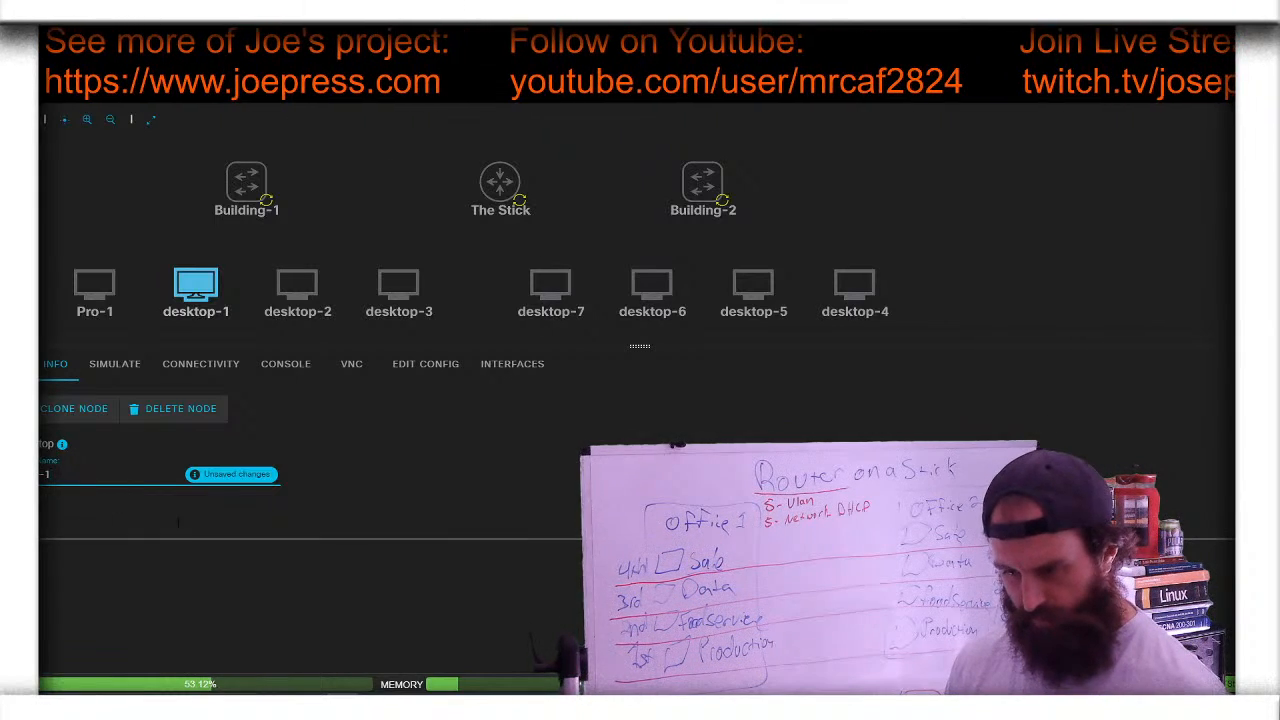
key(Return)
- Rename desktop-2 to Data-1
click(297, 285)
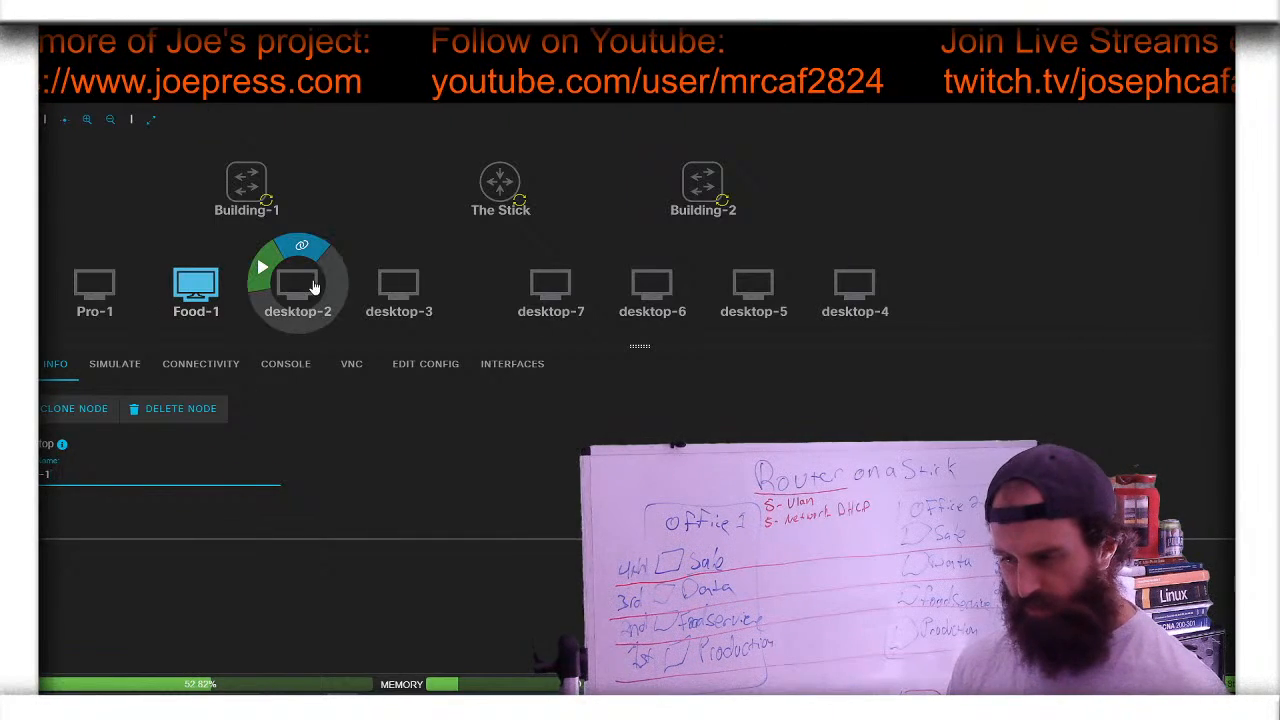
drag(74, 475, 14, 475)
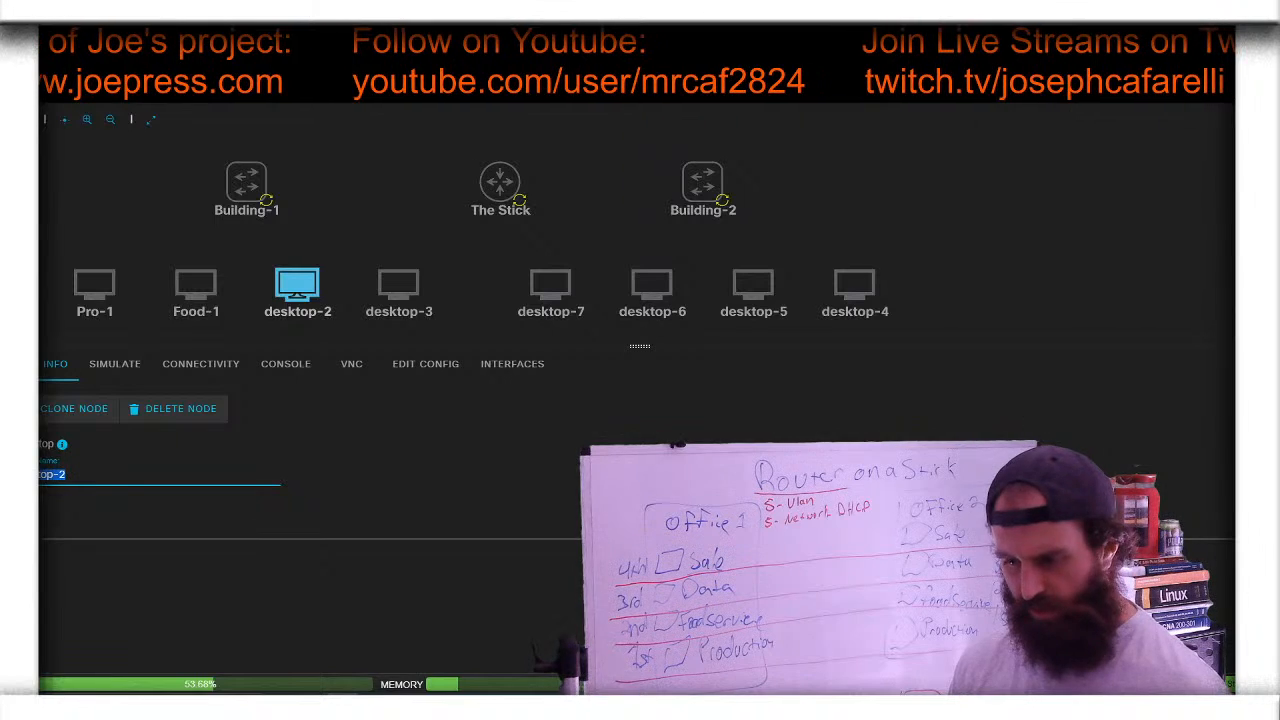
key(BackSpace)
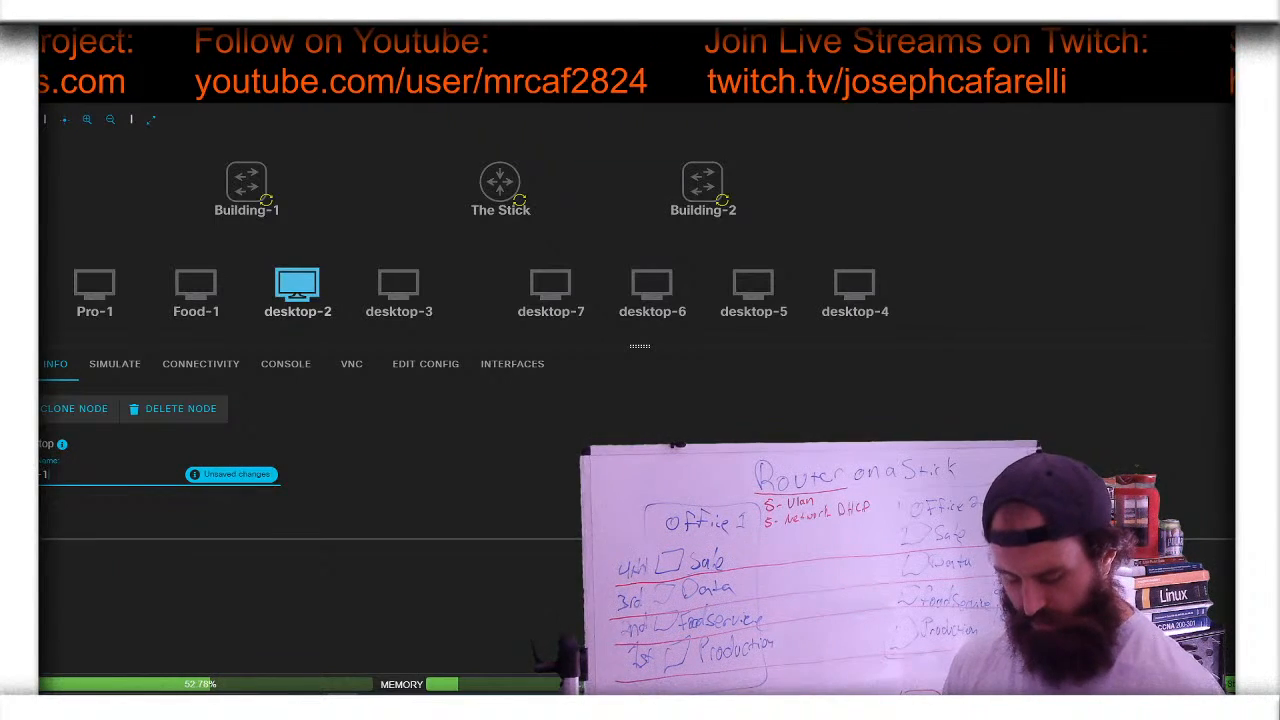
key(Return)
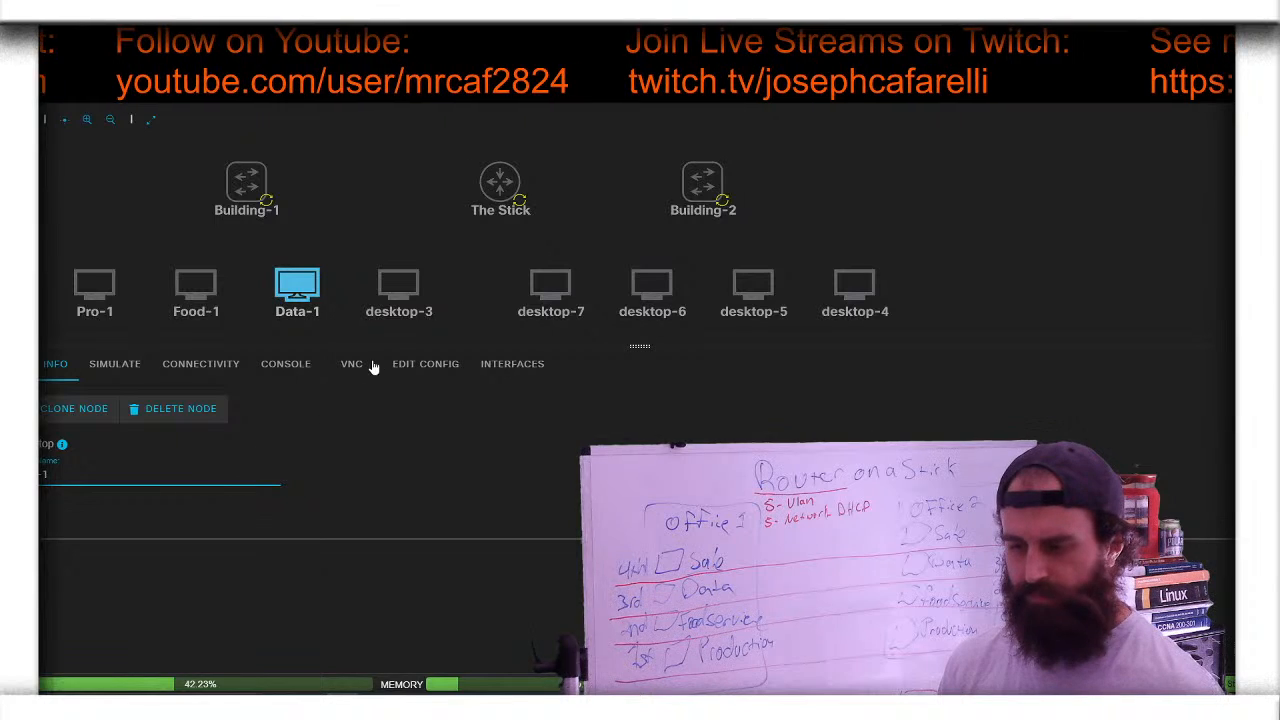
- Rename desktop-3 to Sales-1
click(395, 310)
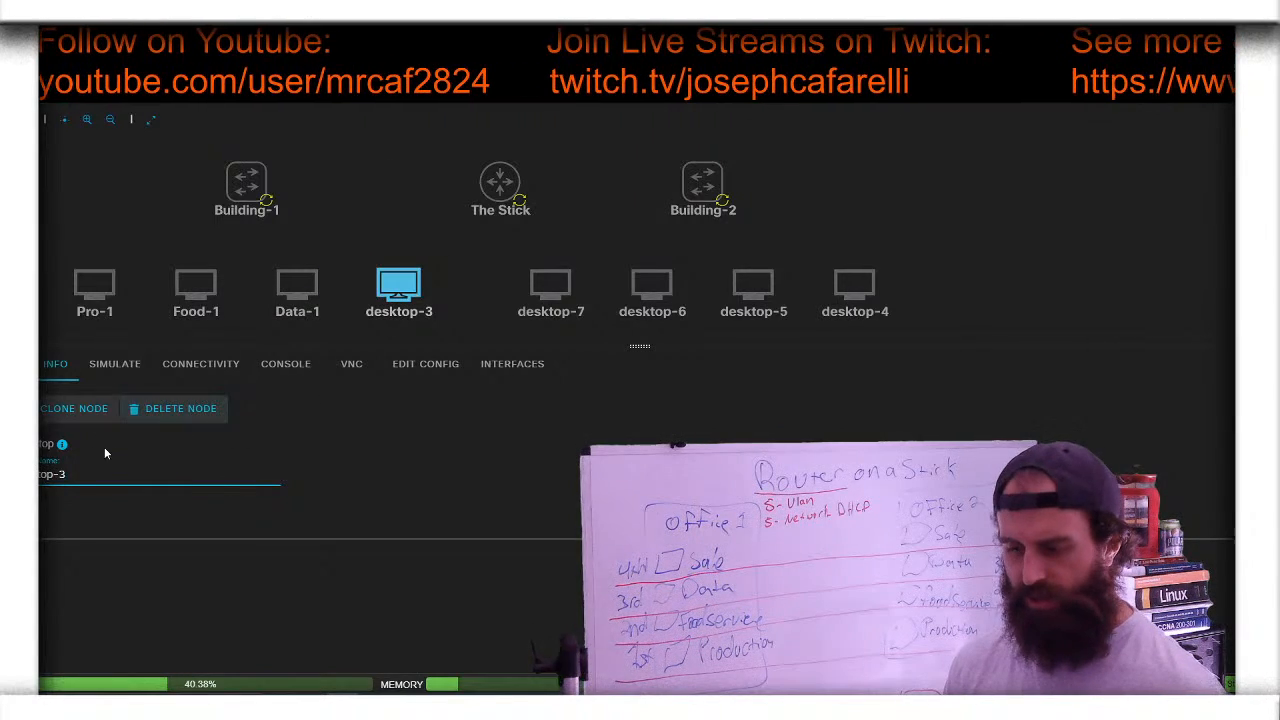
drag(66, 474, 22, 474)
key(BackSpace)
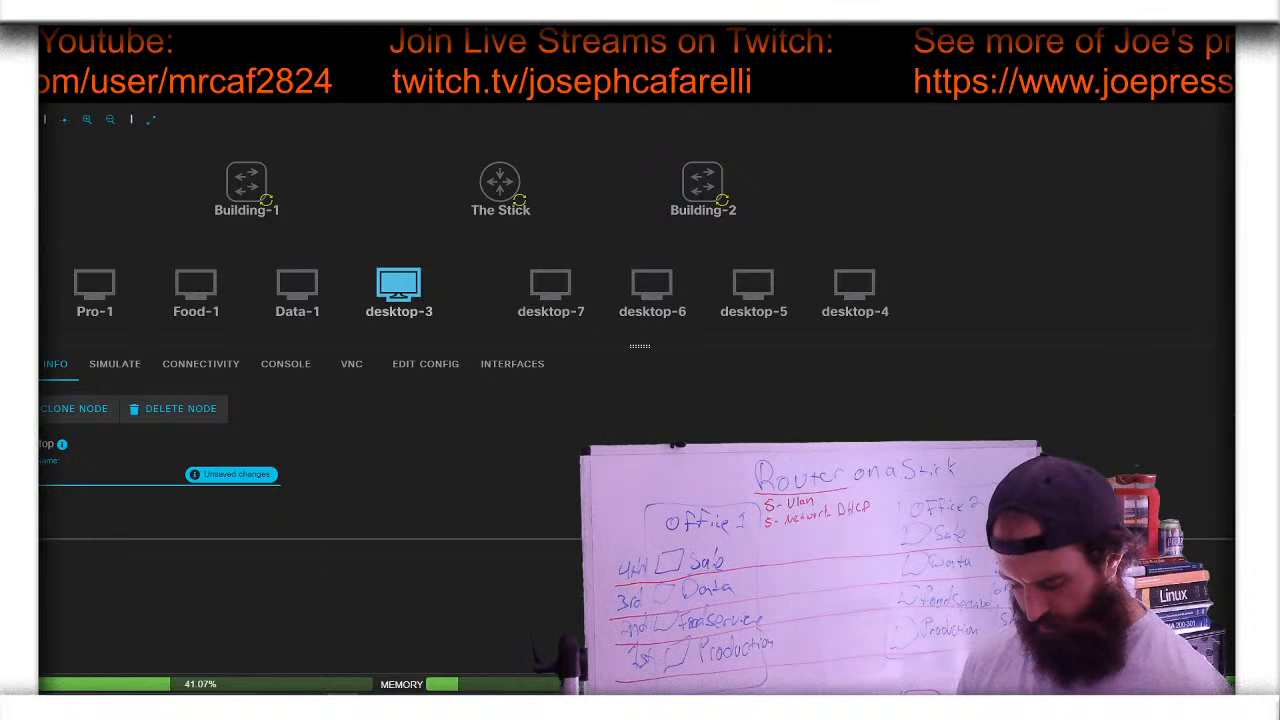
text(Sales-1)
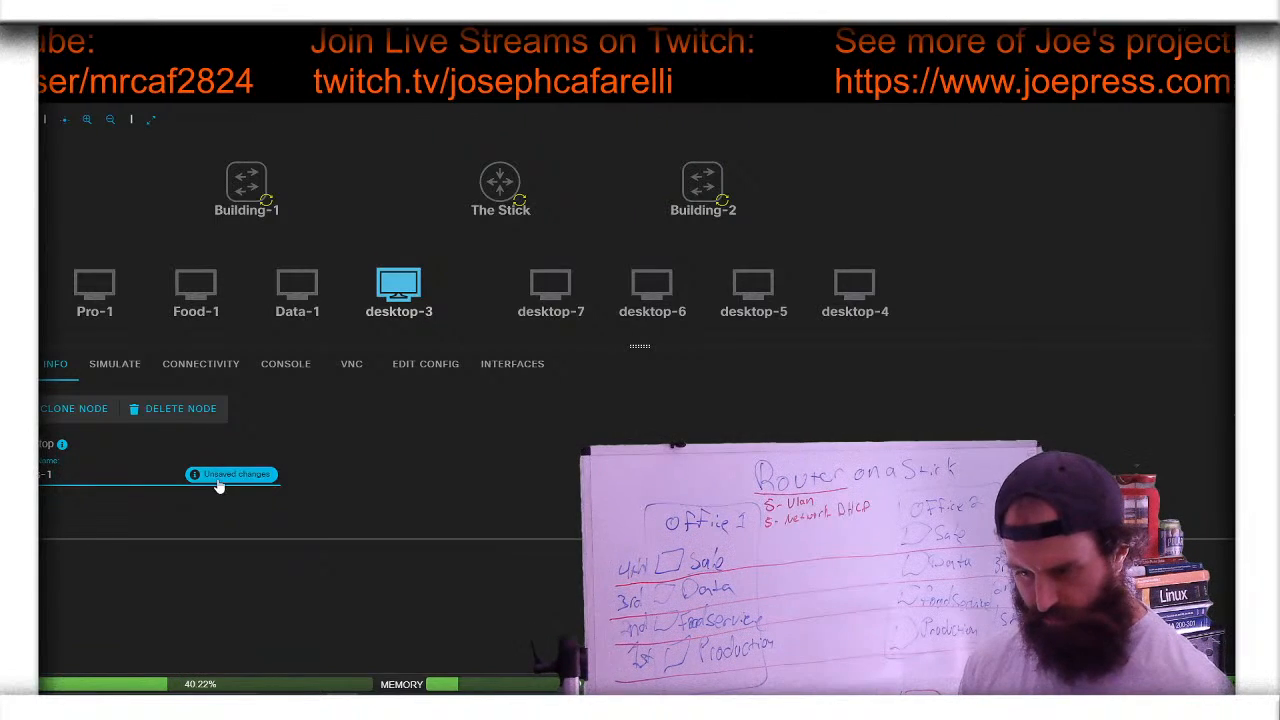
key(Return)
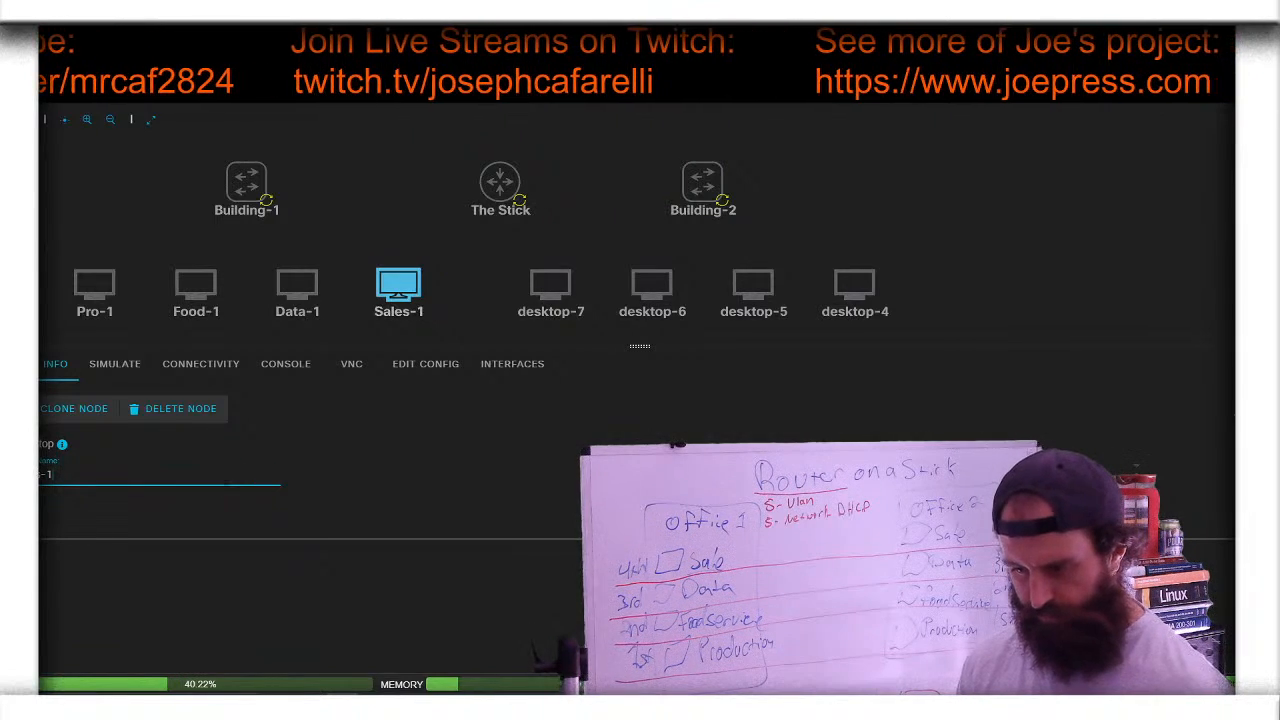
- Rename desktop-7 to Pro-2
click(551, 288)
key(ctrl+a)
key(BackSpace)
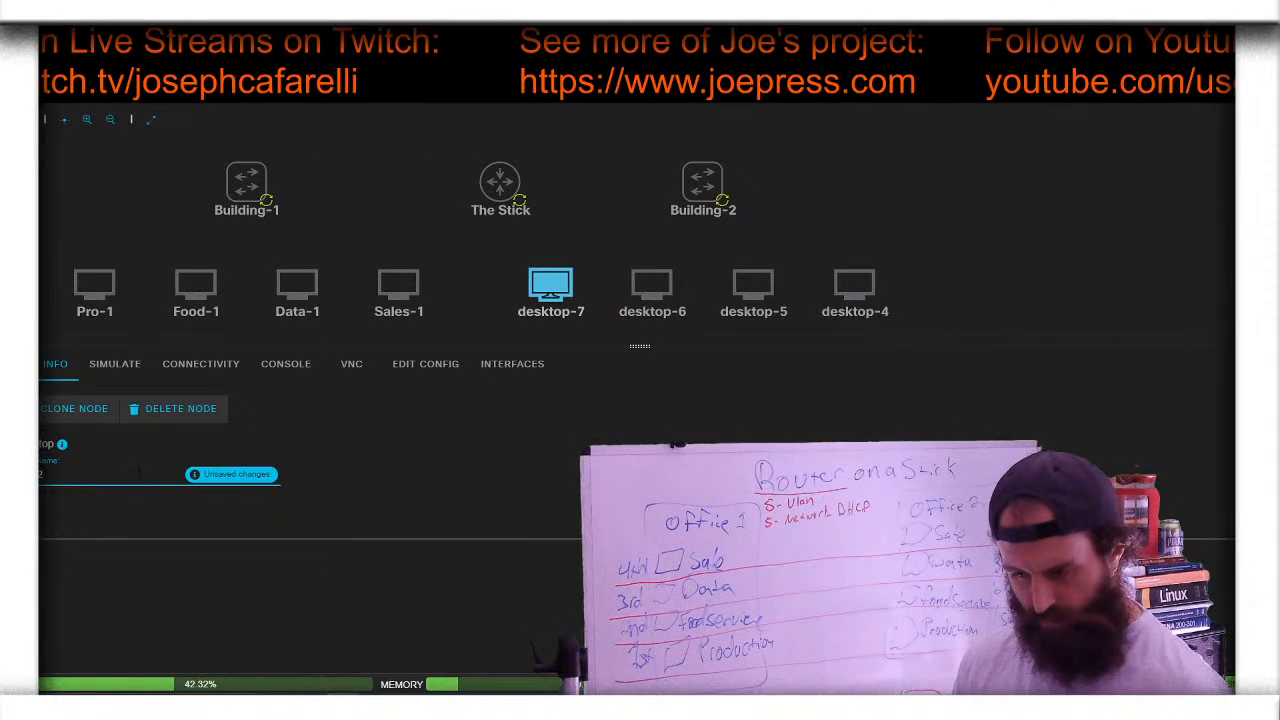
key(Return)
- Rename desktop-6 to Food-2
click(640, 292)
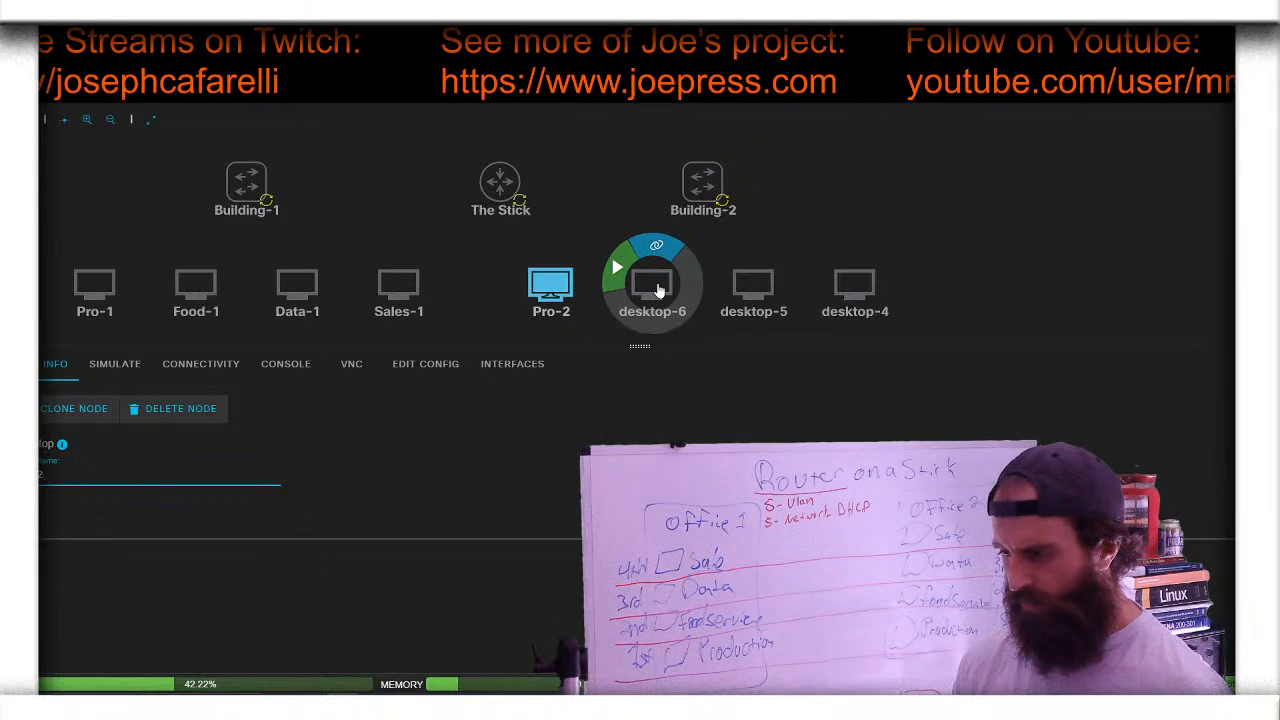
key(BackSpace)
key(BackSpace)
key(BackSpace)
key(BackSpace)
key(BackSpace)
key(BackSpace)
key(BackSpace)
key(BackSpace)
key(BackSpace)
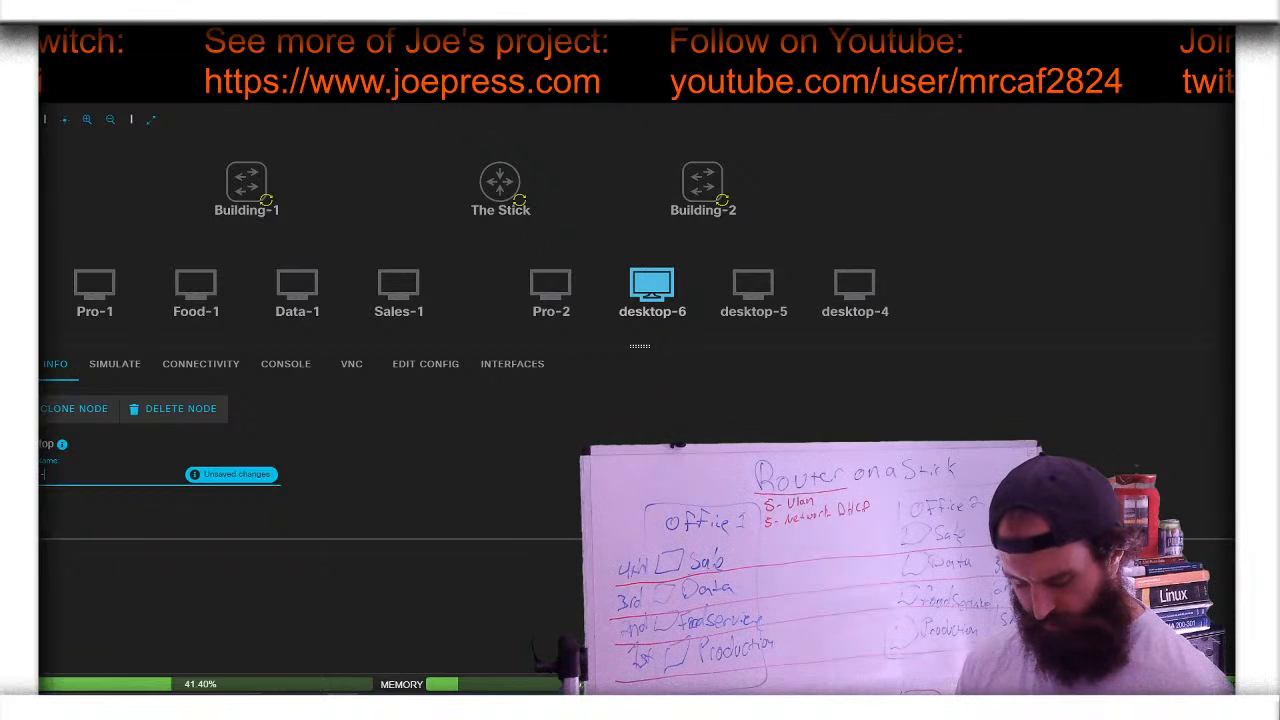
text(Food-2)
key(Return)
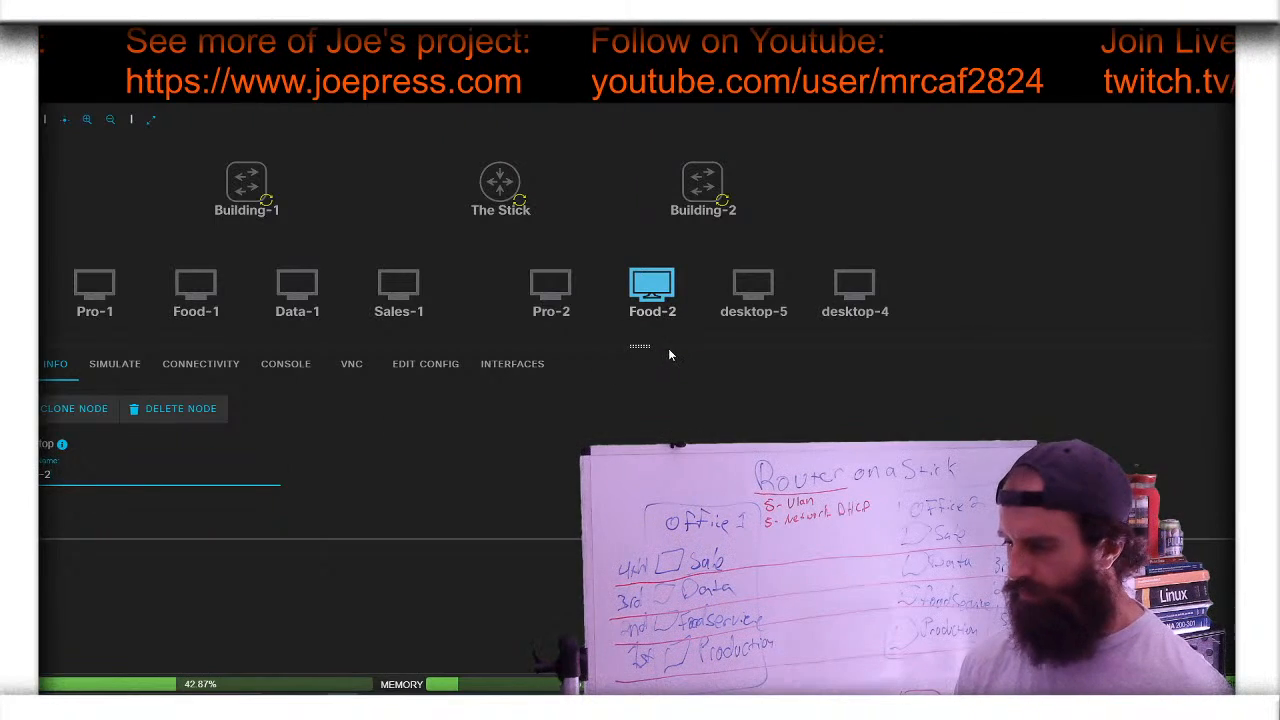
- Rename desktop-5 to Data-2
click(753, 287)
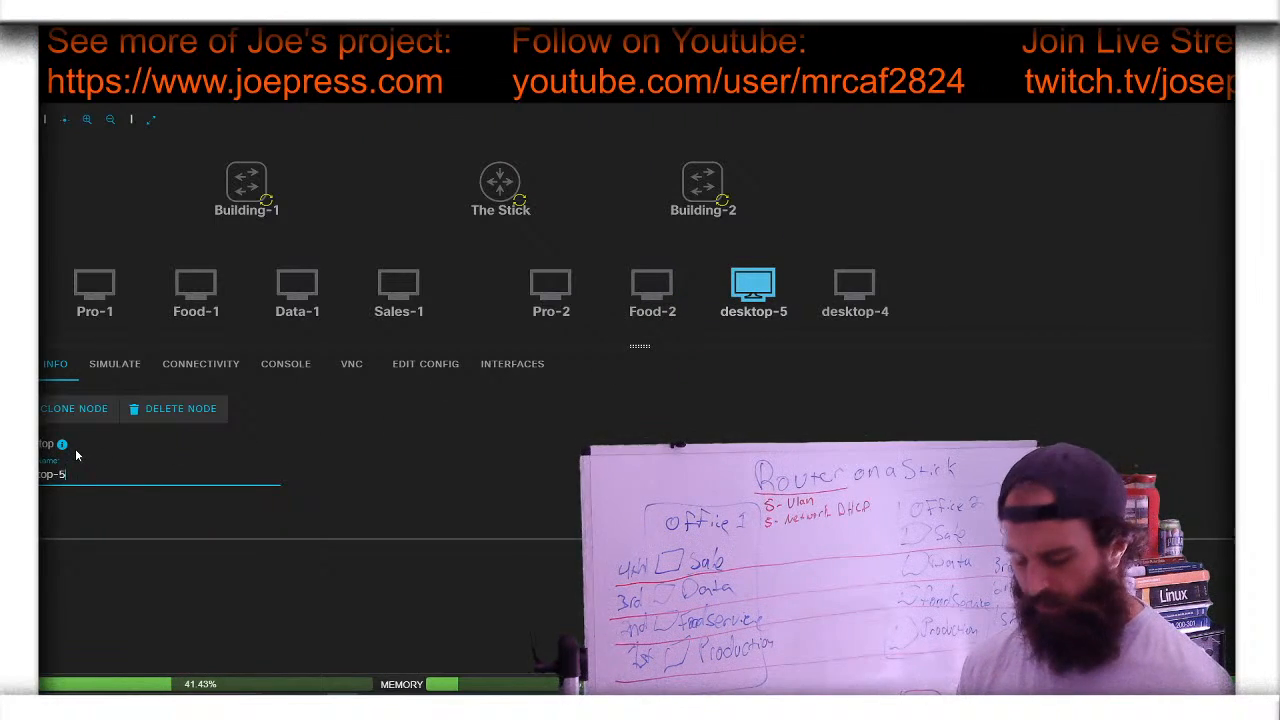
key(ctrl+a)
key(BackSpace)
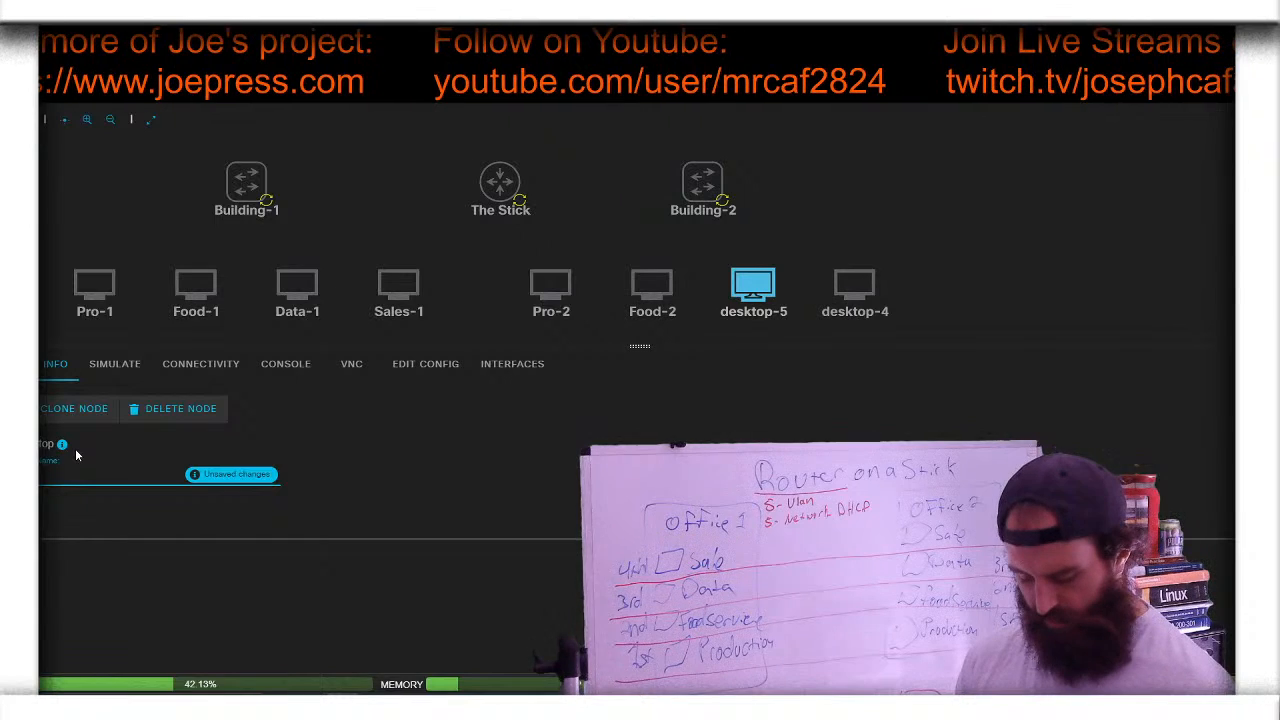
text(Data-2)
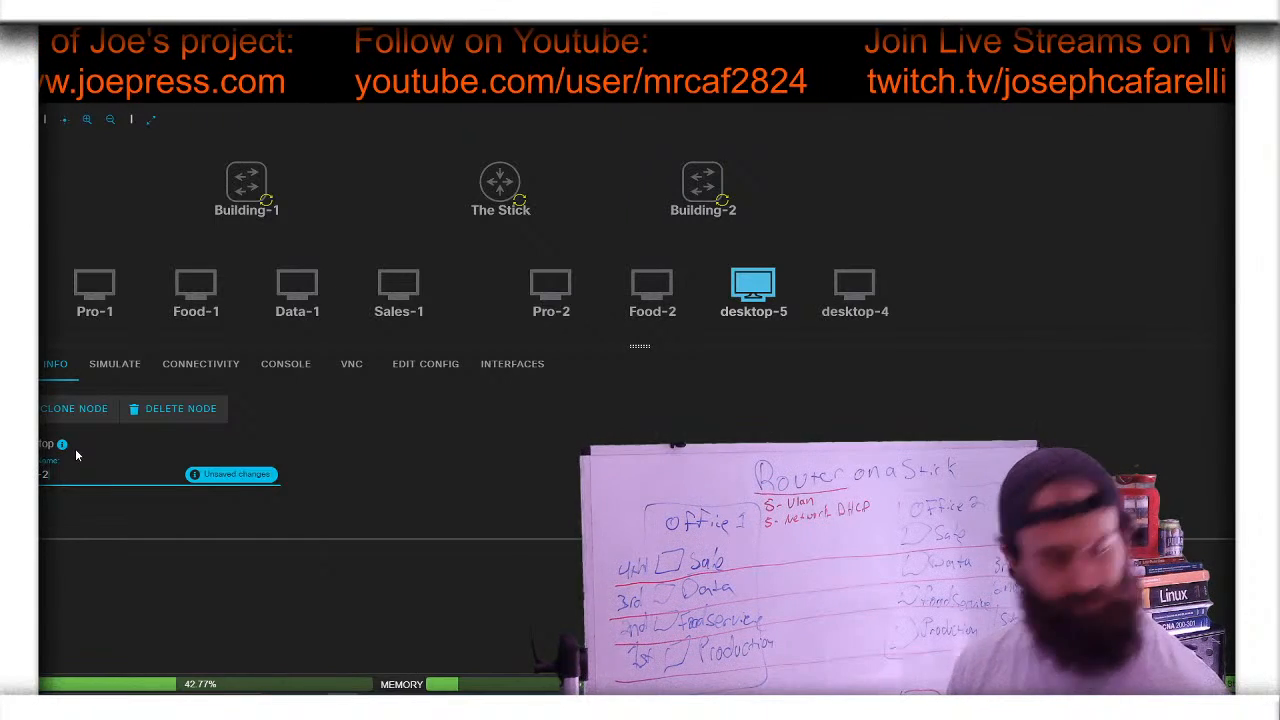
click(258, 478)
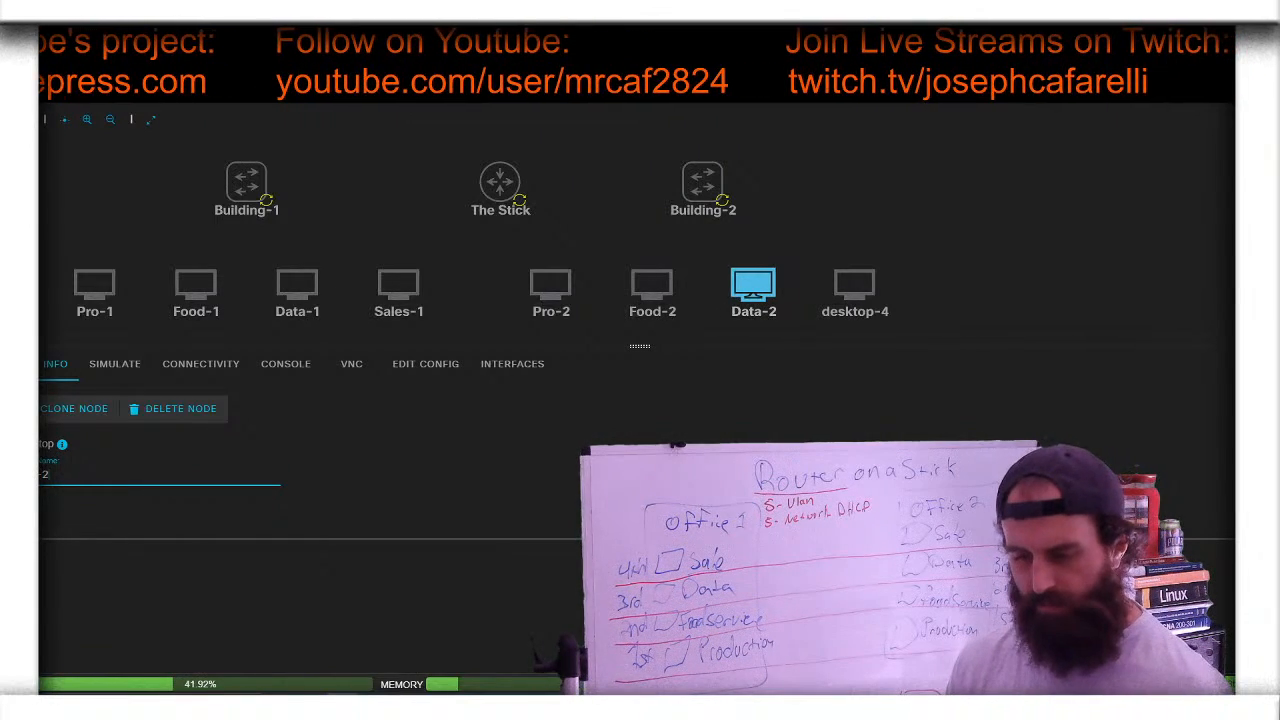
- Rename desktop-4 to Sales-2
click(854, 287)
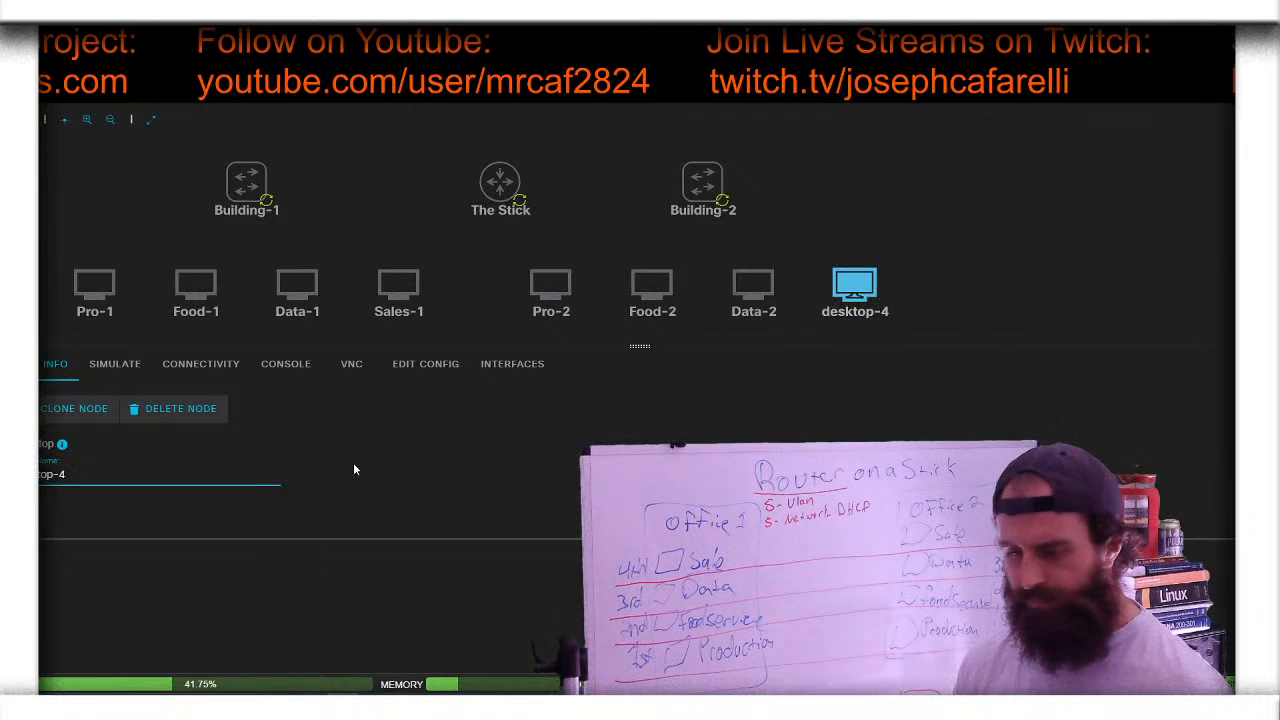
key(BackSpace)
key(BackSpace)
key(BackSpace)
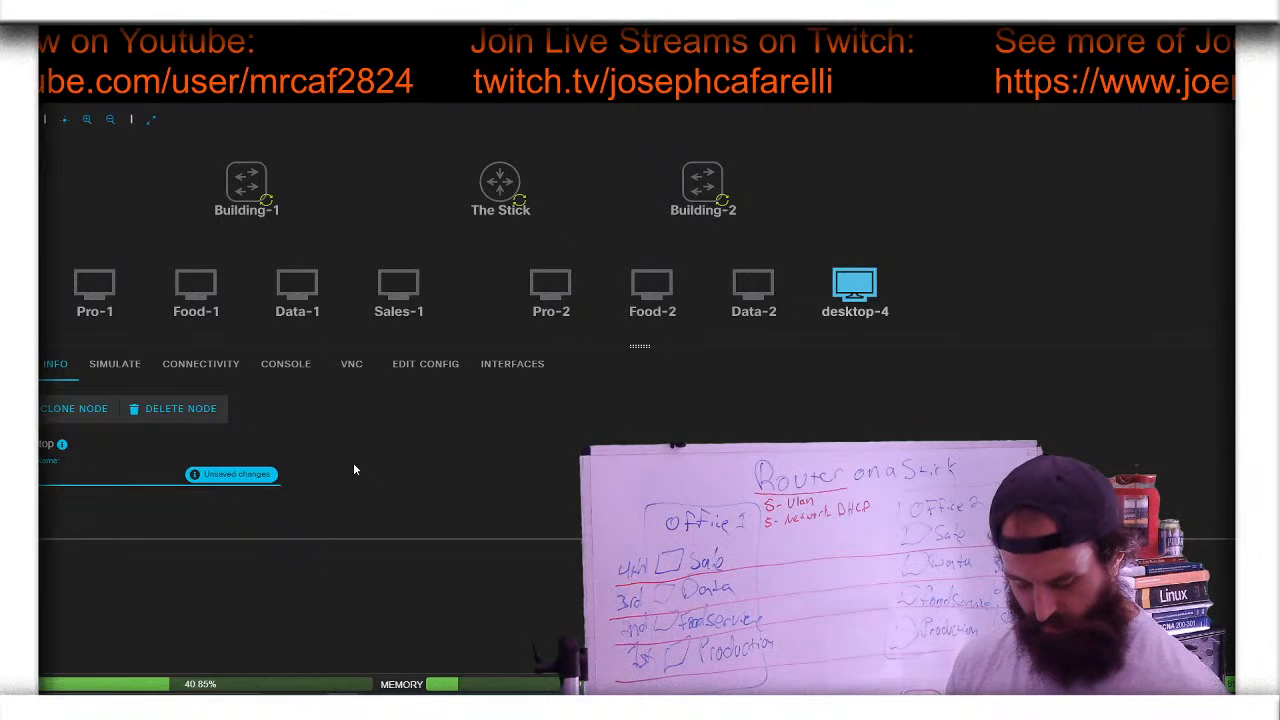
text(Sales)
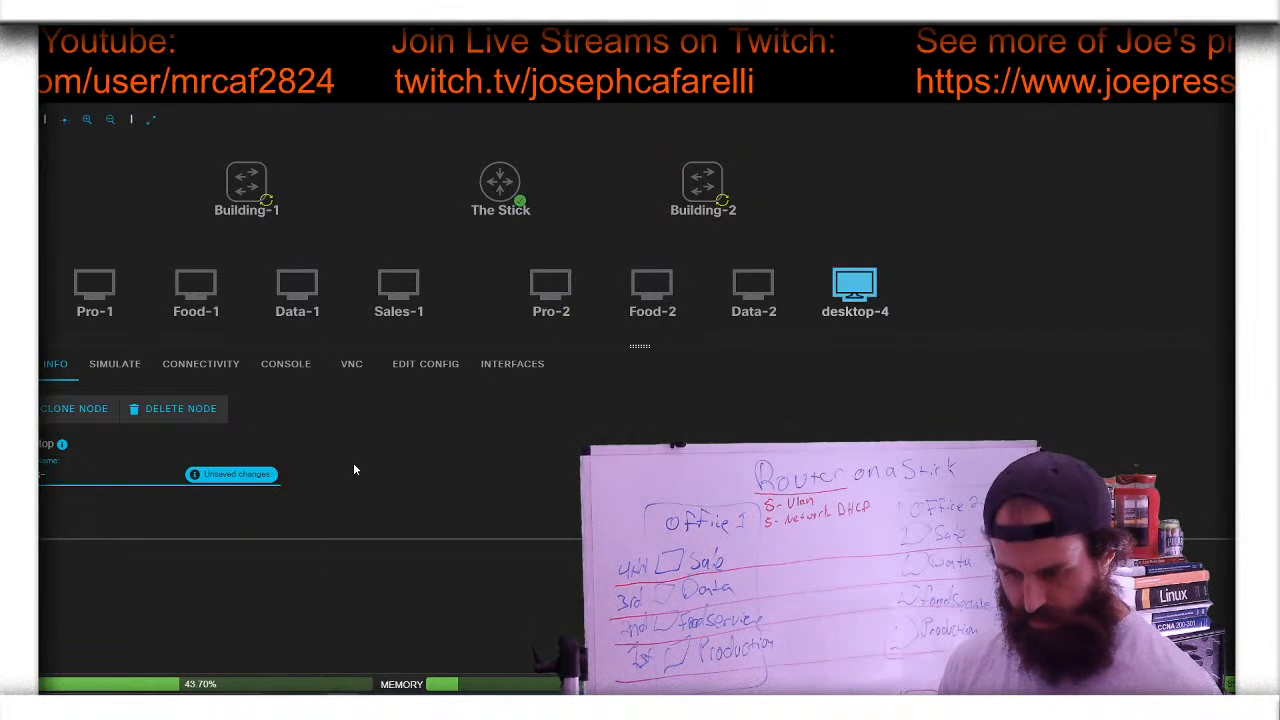
text(-2)
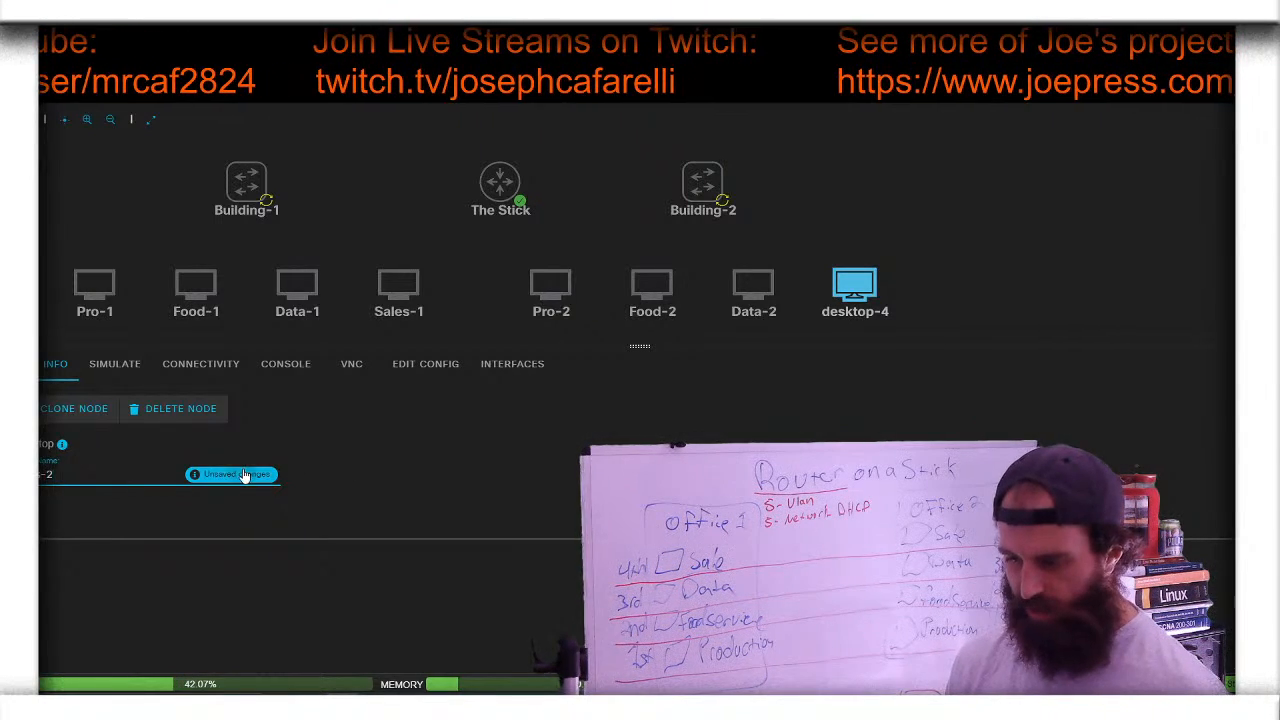
key(Return)
- Deselect the node to show the lab Info summary: 31 interfaces, 0 links
click(977, 187)
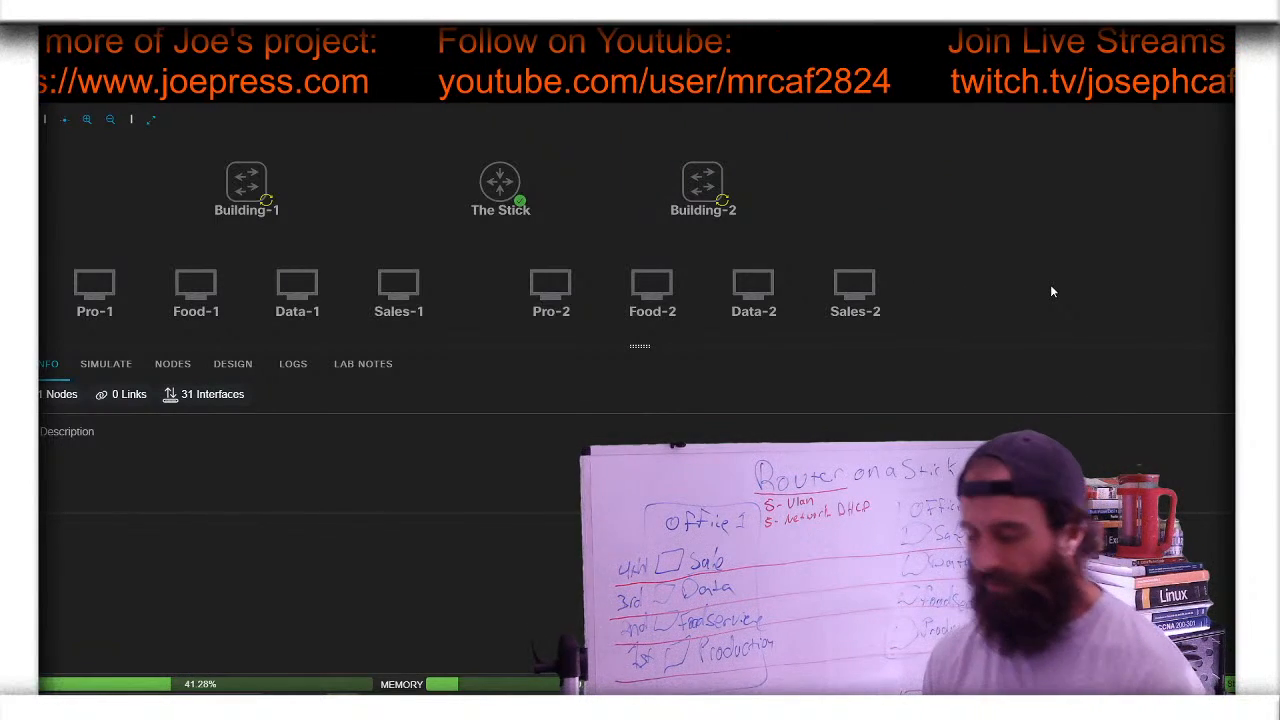
- Open The Stick router's console and answer 'no' to the initial configuration dialog
click(506, 210)
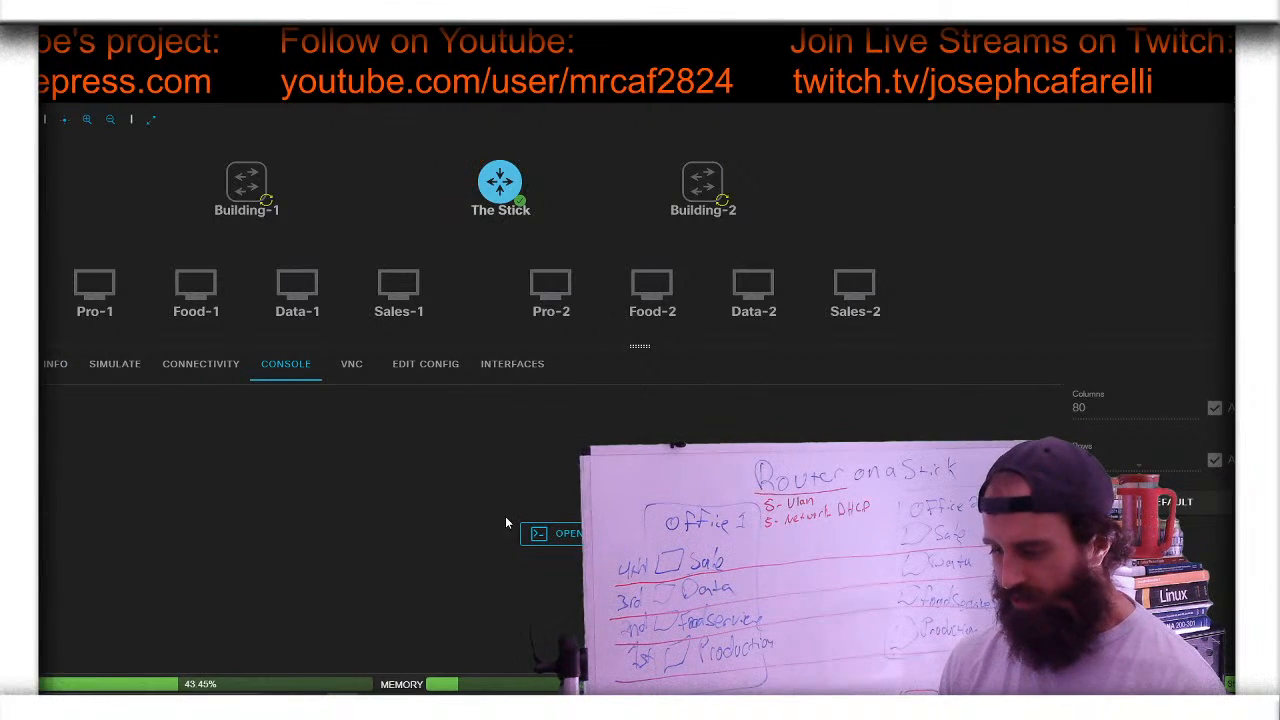
click(564, 538)
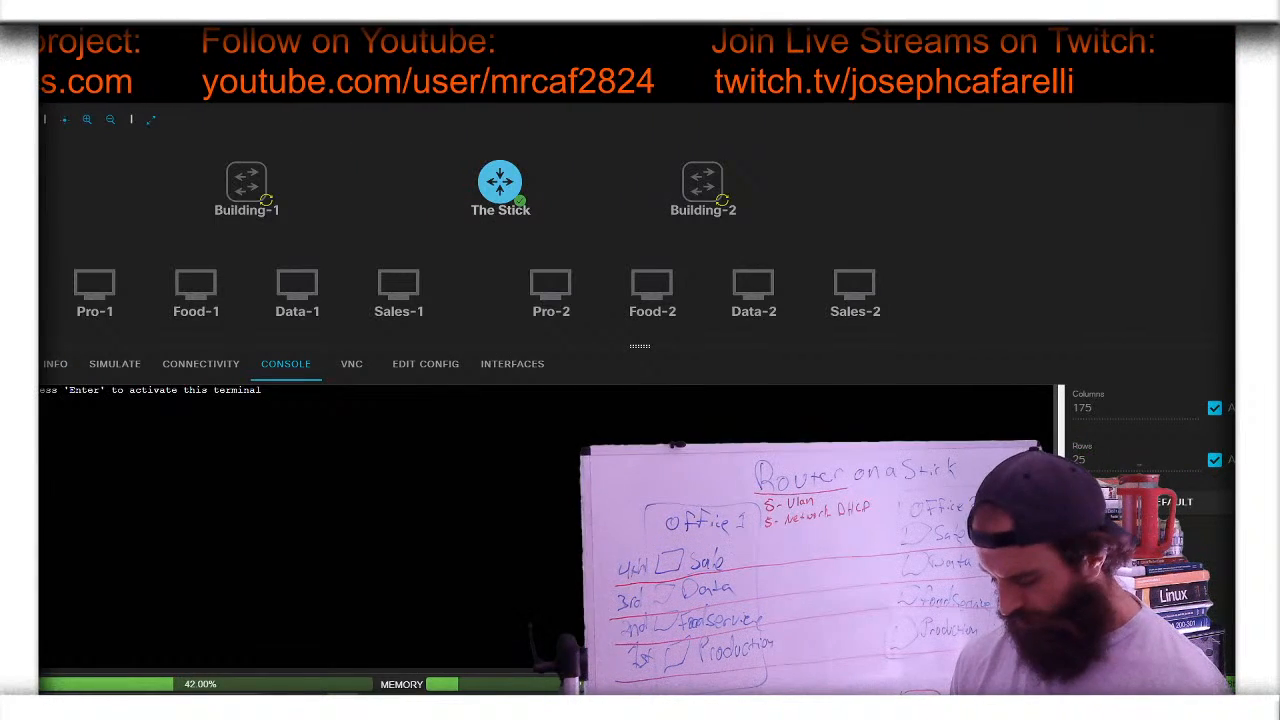
key(Return)
text(no)
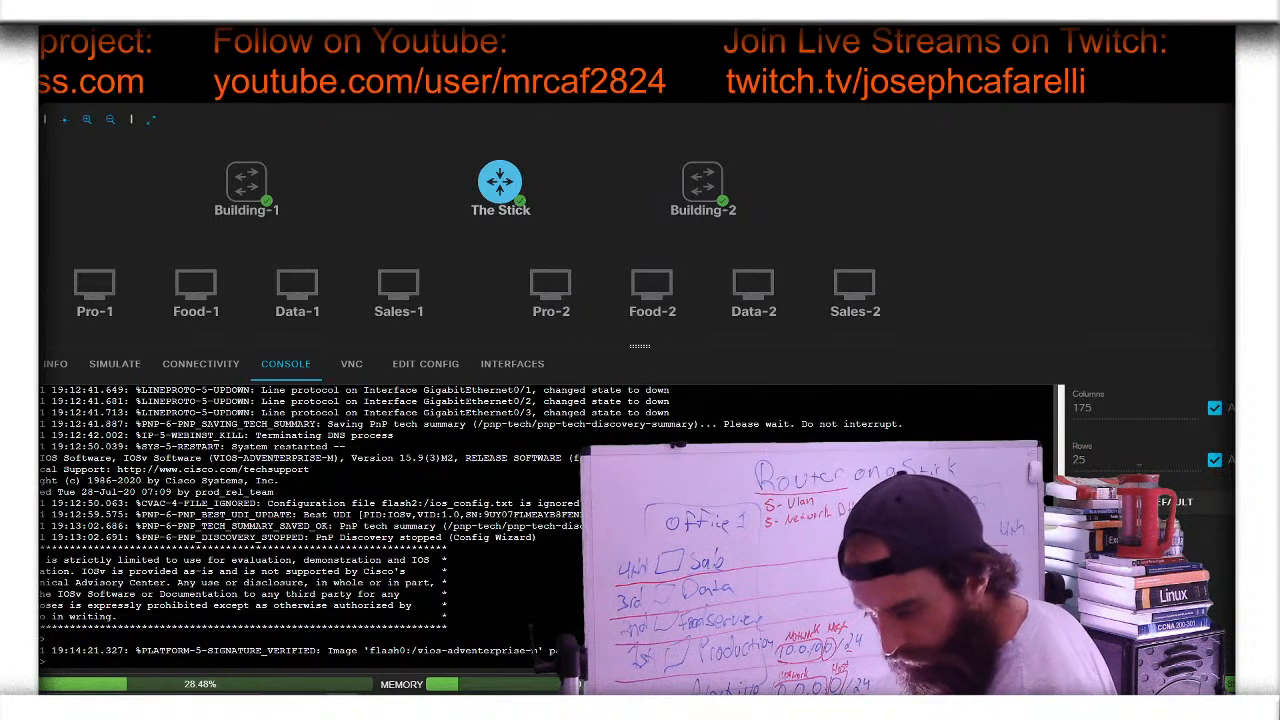
- Press Enter in The Stick's console after boot to get a fresh prompt
key(Return)
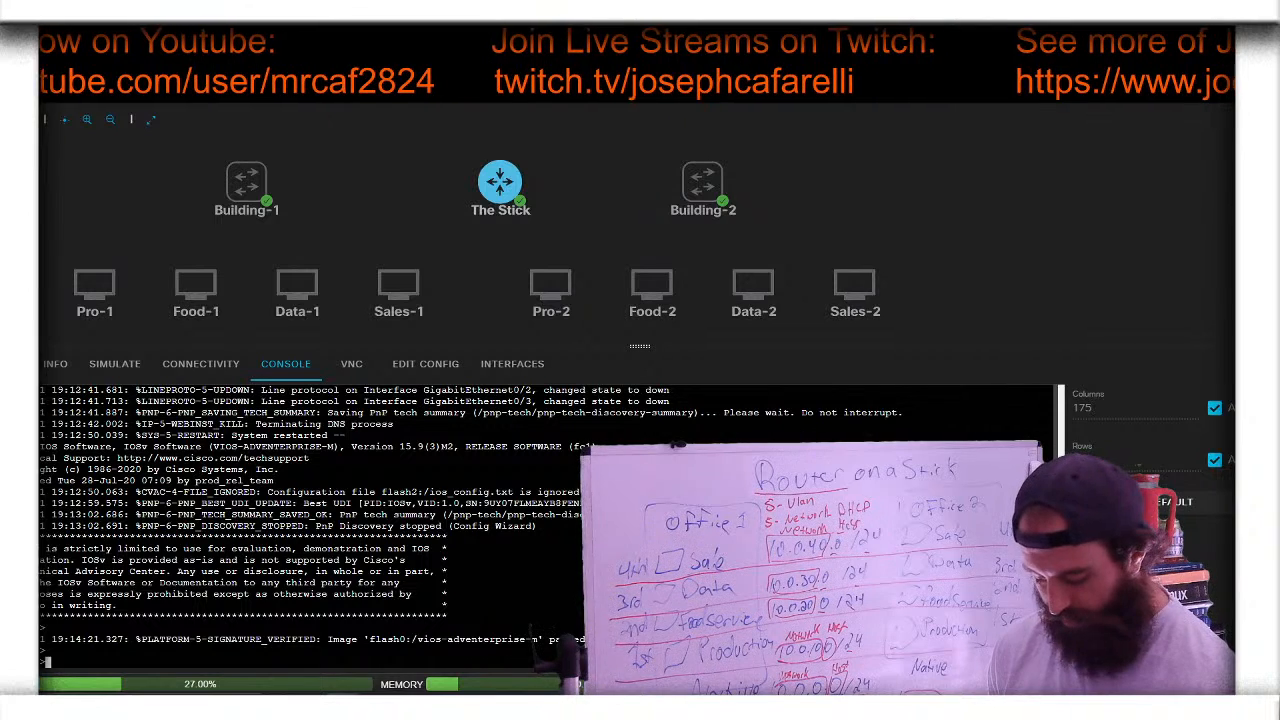
- Enter privileged mode with 'en' and then global configuration mode with 'conf t'
key(Return)
key(Return)
key(Return)
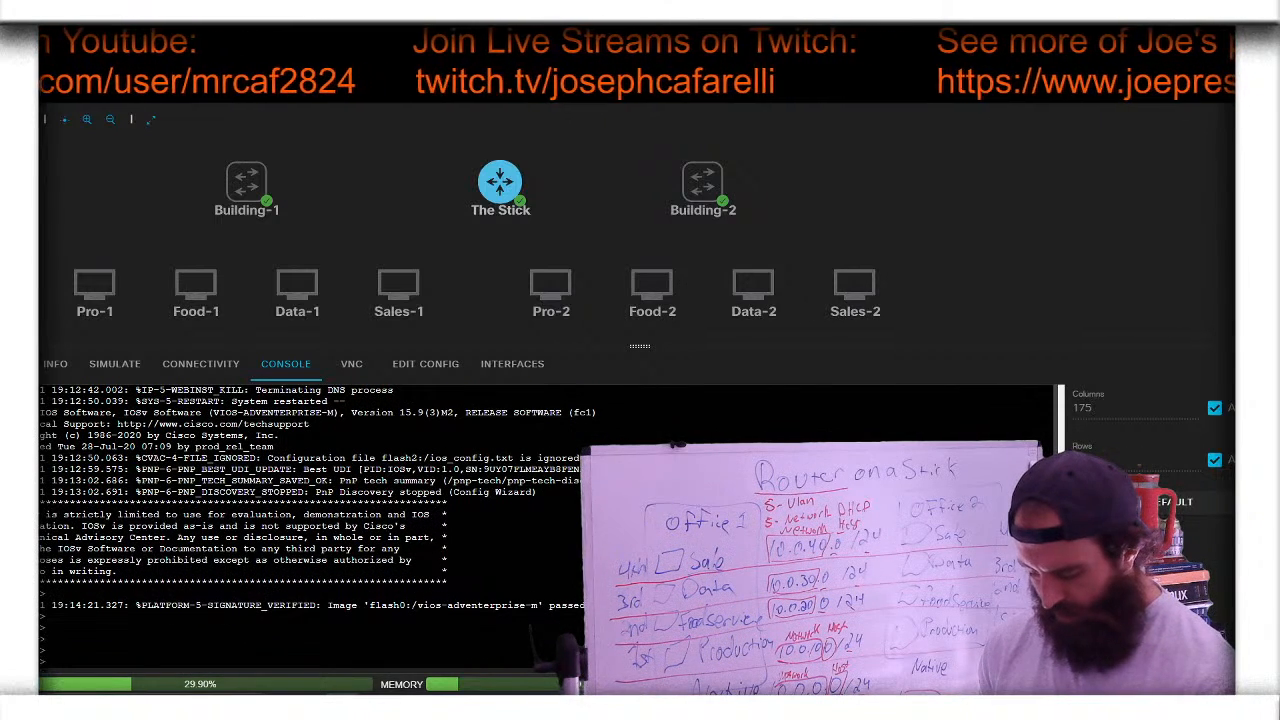
text(en)
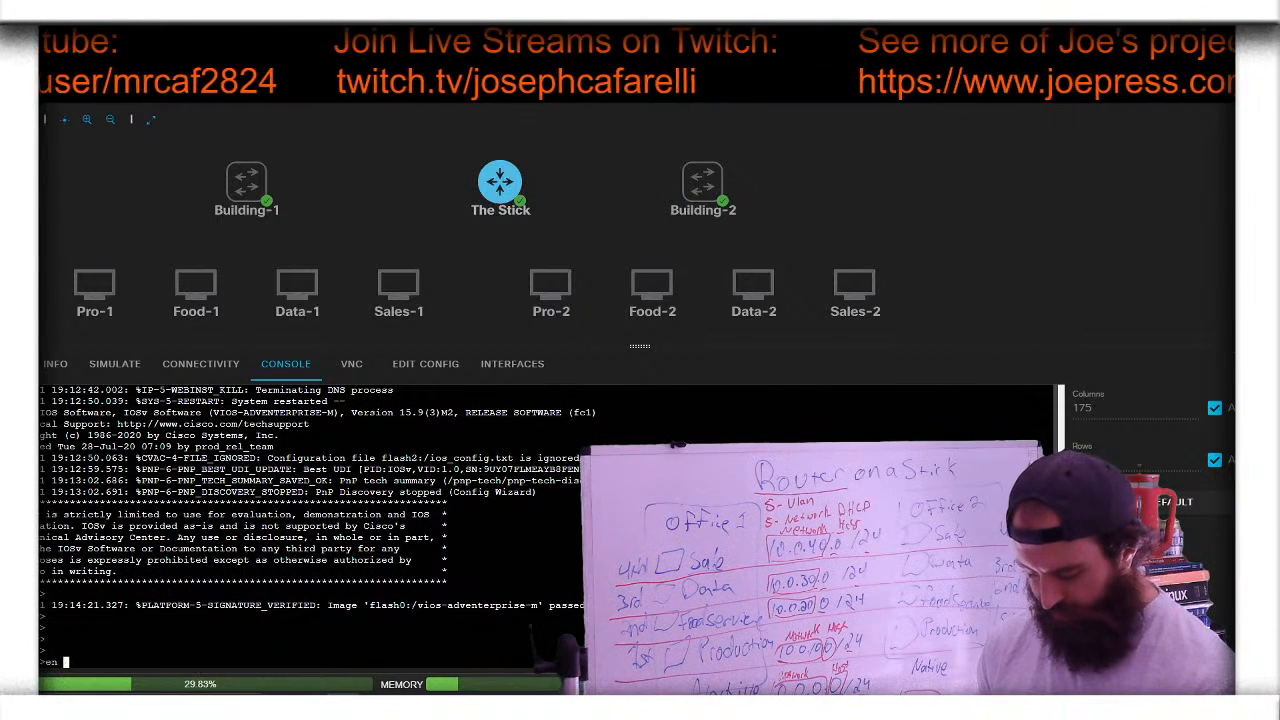
key(Return)
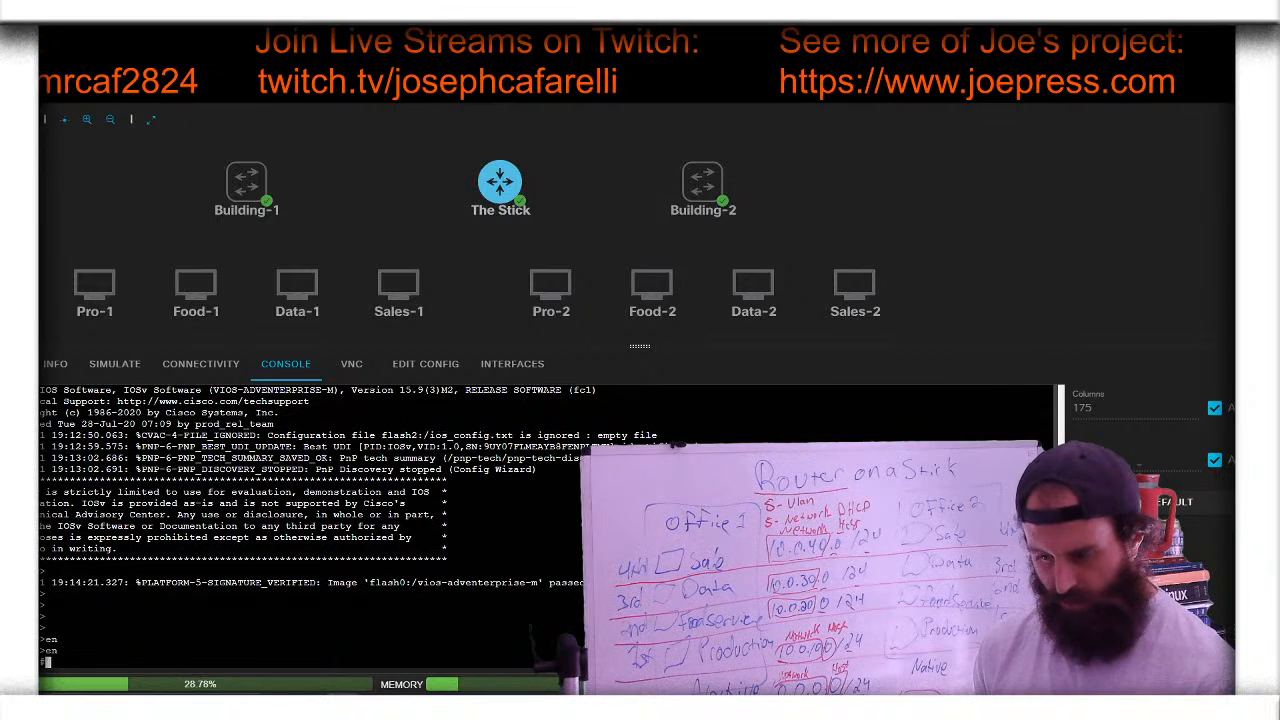
text(con)
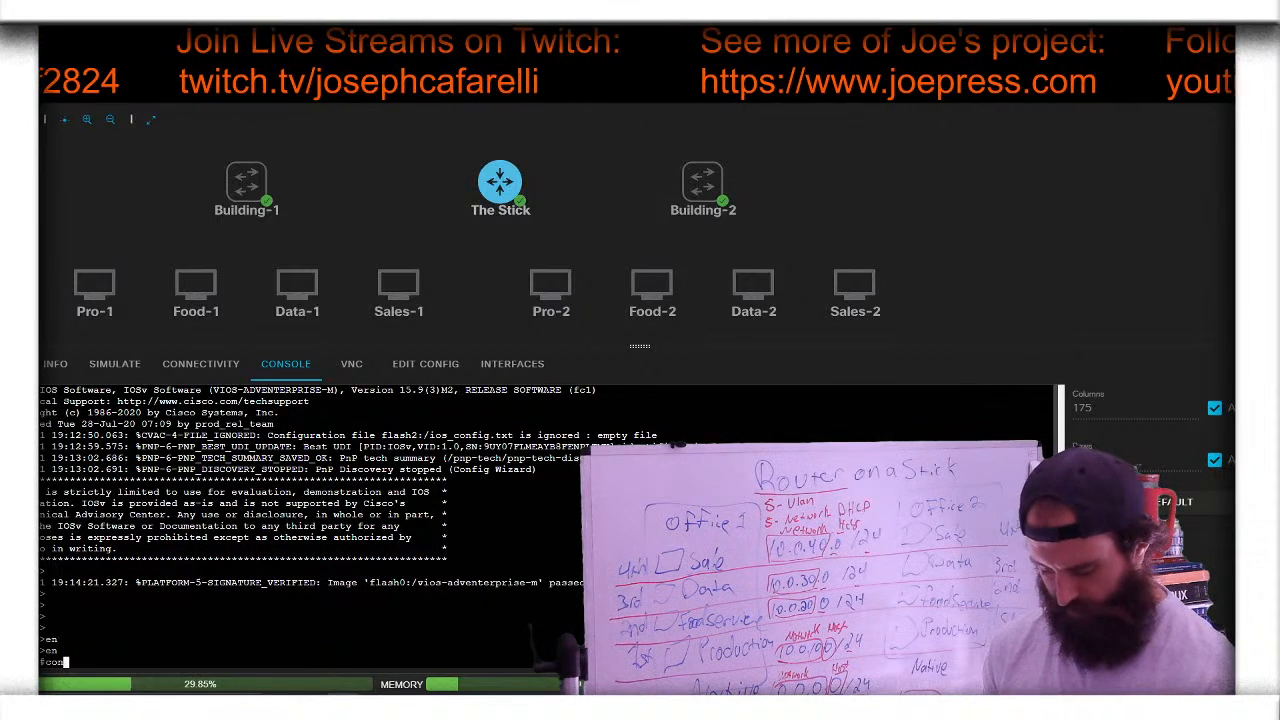
text(f t)
key(Return)
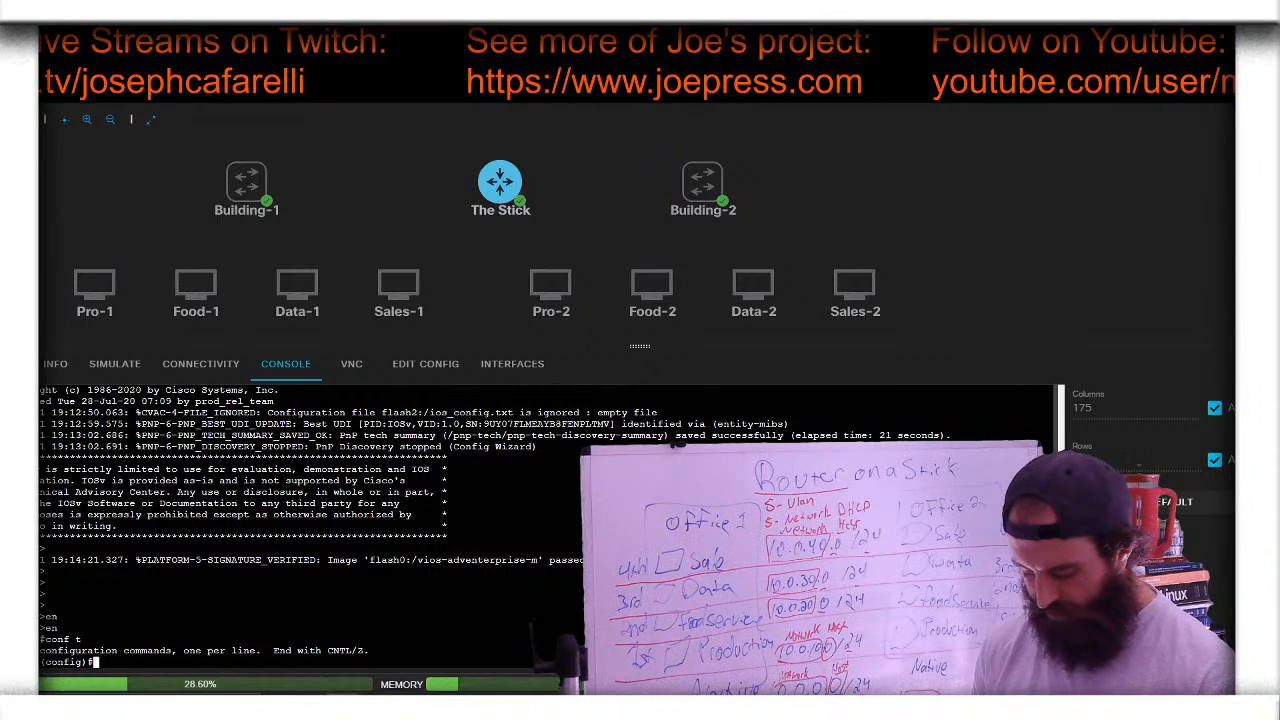
- Set the router's hostname to TheStick
text(hos)
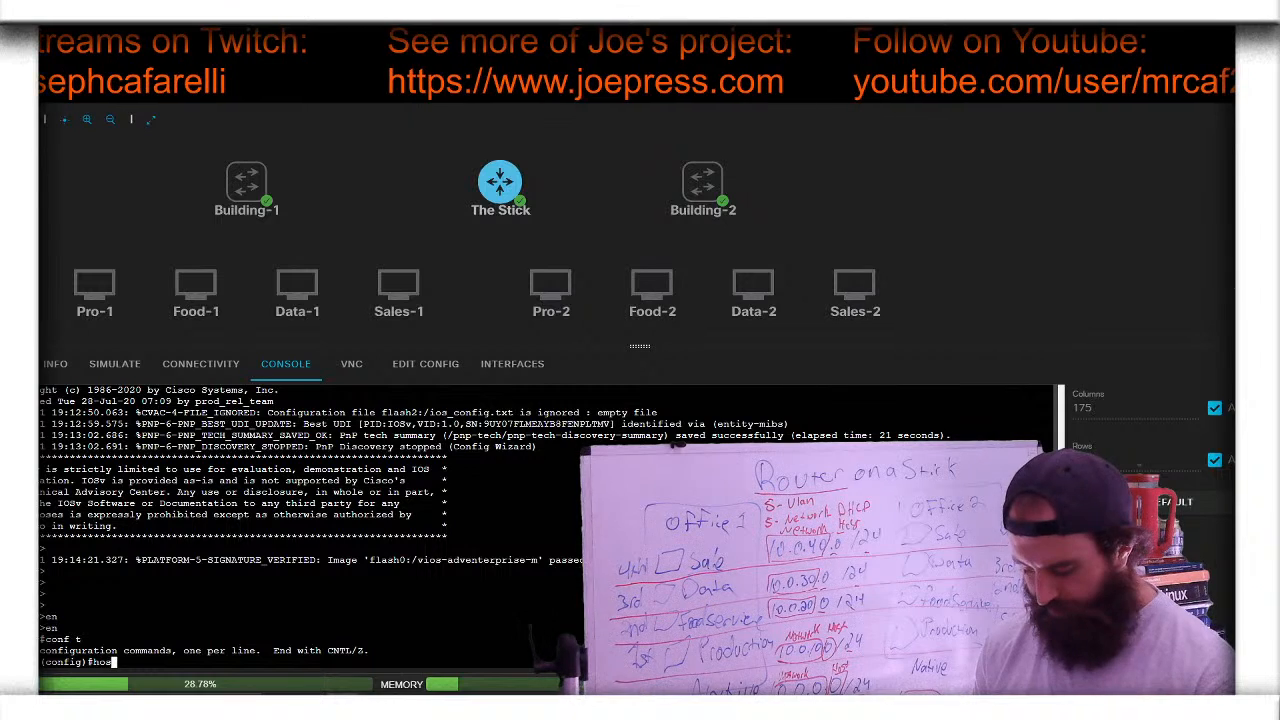
text(t)
key(Tab)
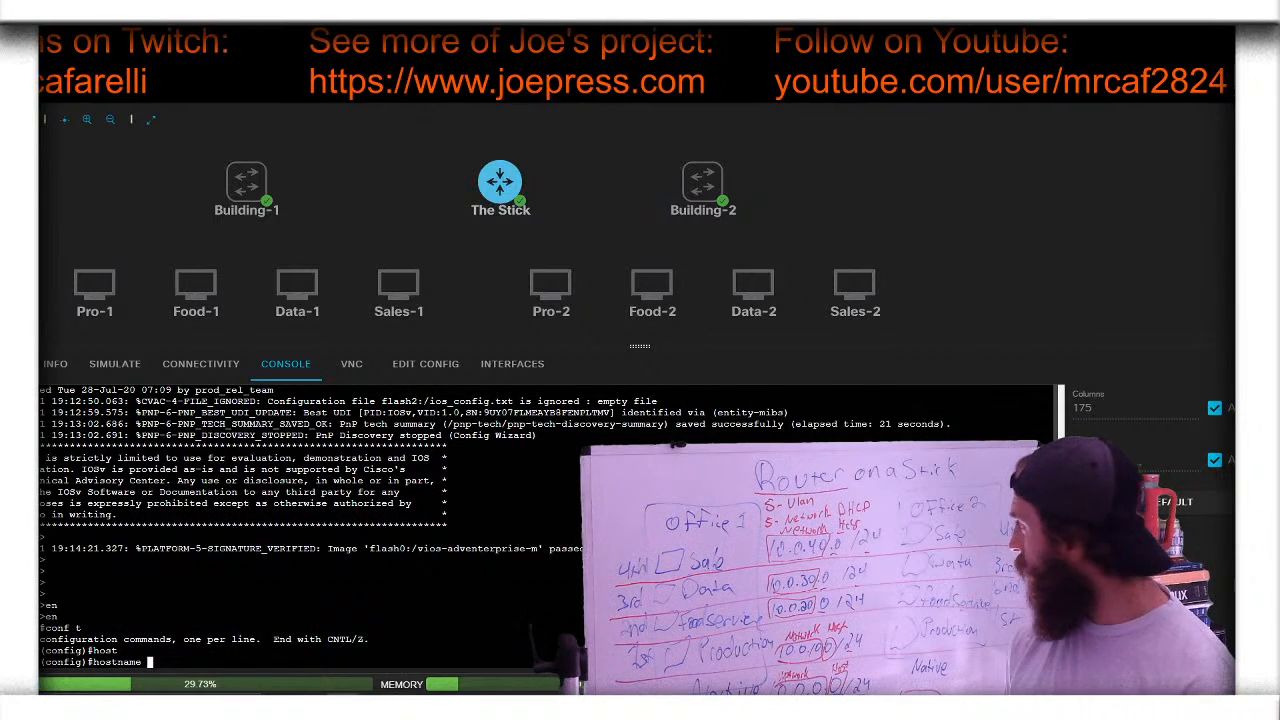
text(T)
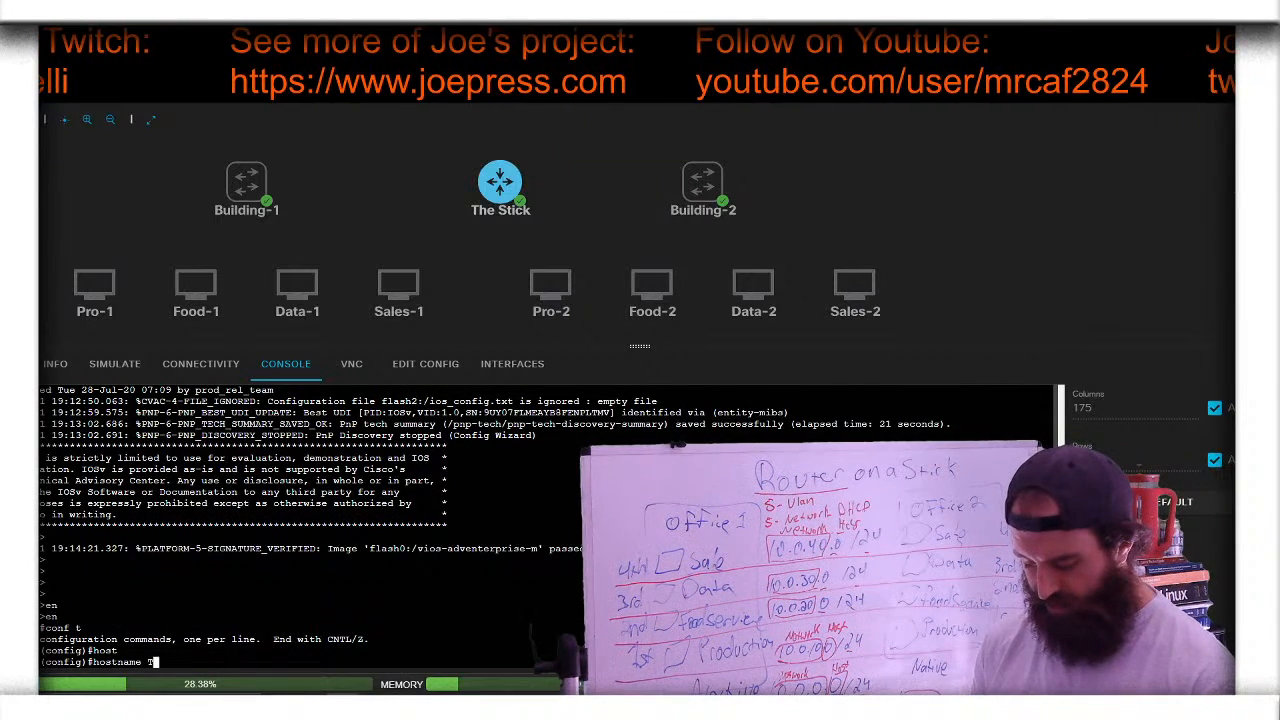
text(heStick)
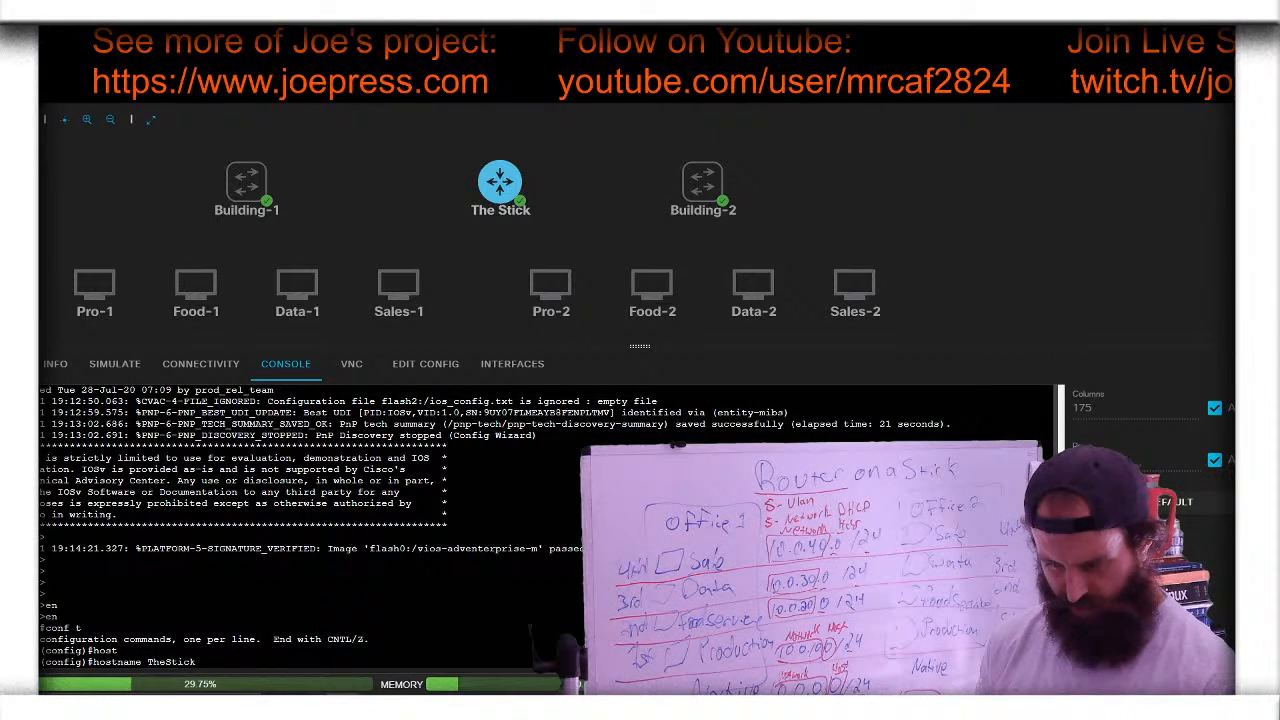
key(Return)
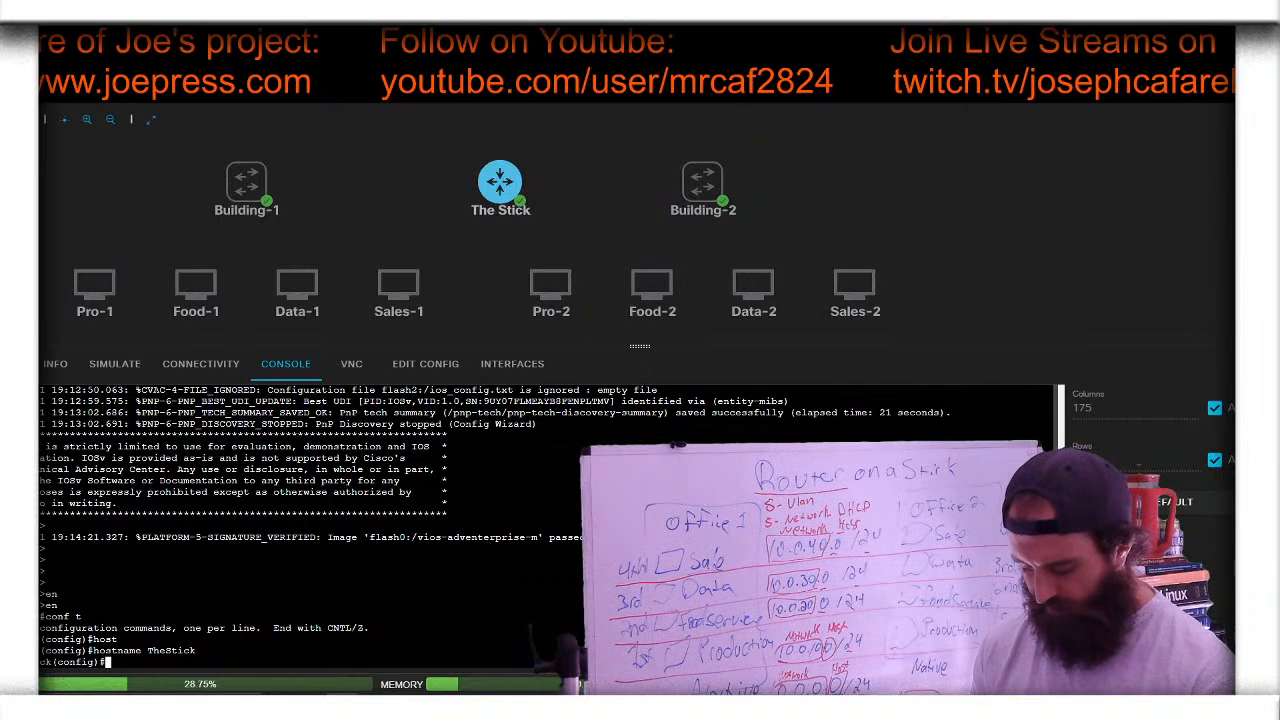
text(int)
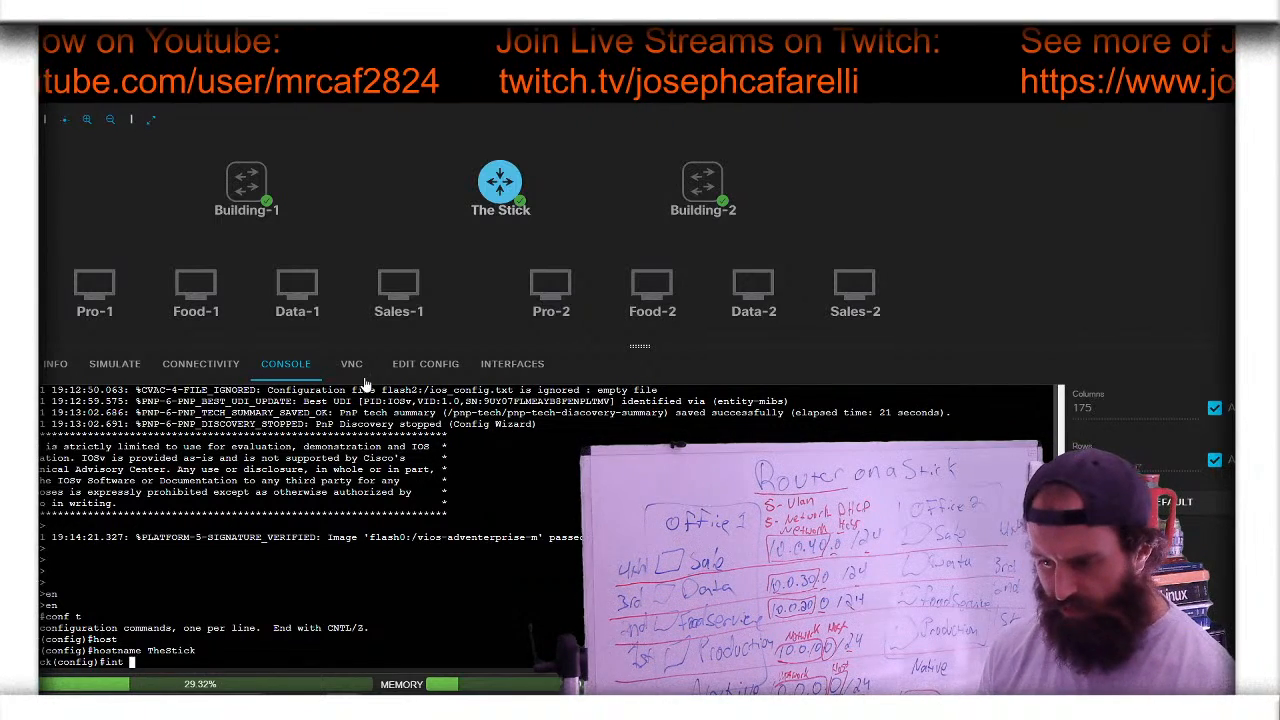
- Nudge The Stick upward and drop an Unmanaged Switch from the node palette beside it
mouse_move(509, 176)
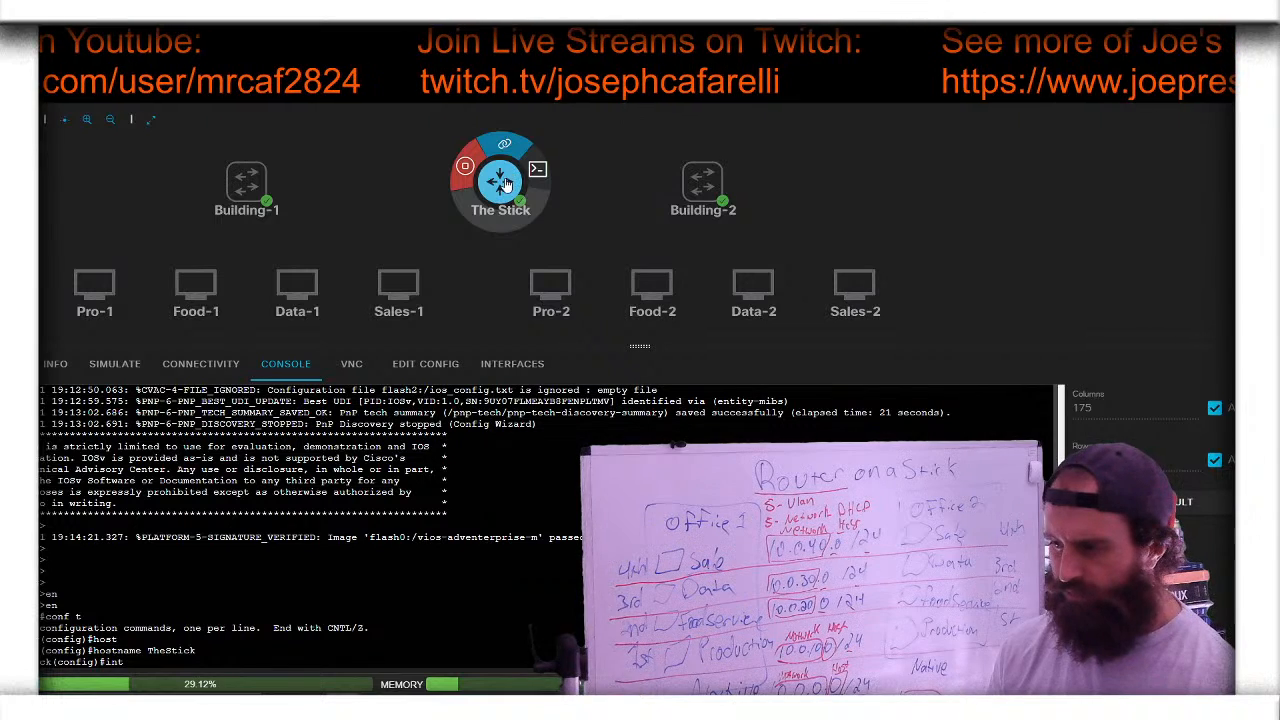
mouse_move(509, 176)
mouse_down()
mouse_move(500, 133)
mouse_move(501, 182)
mouse_up()
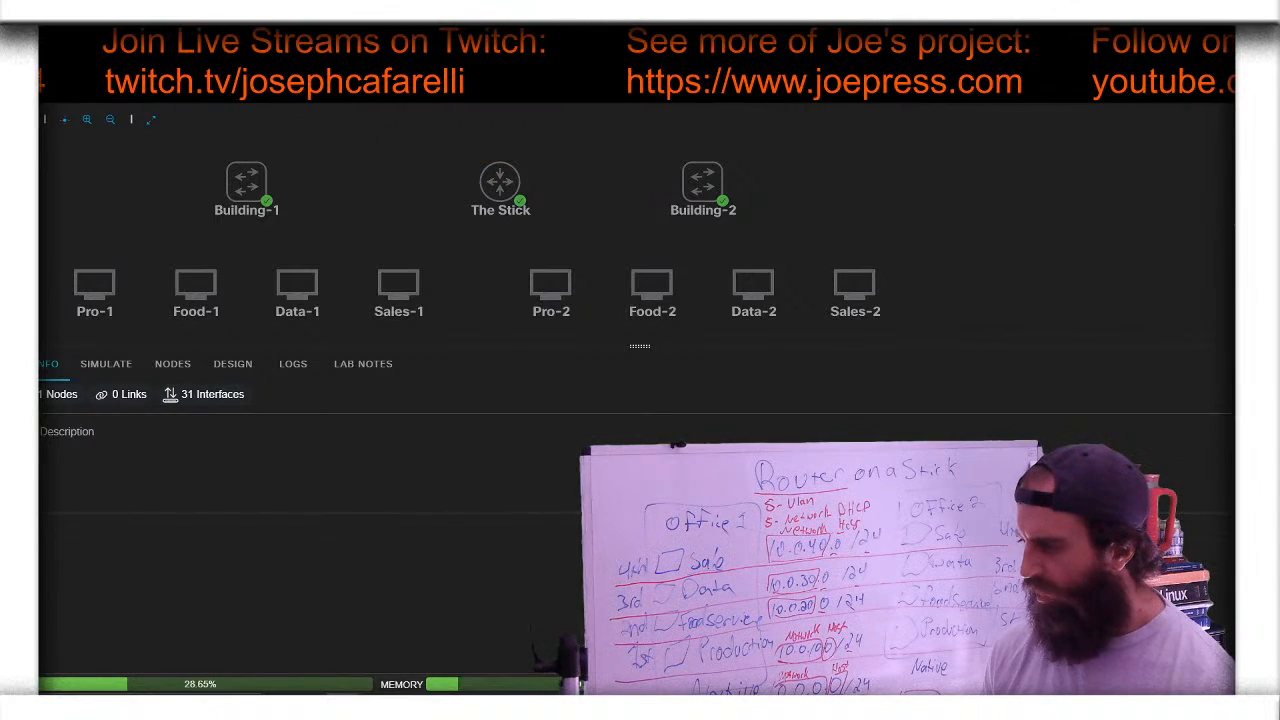
click(1260, 234)
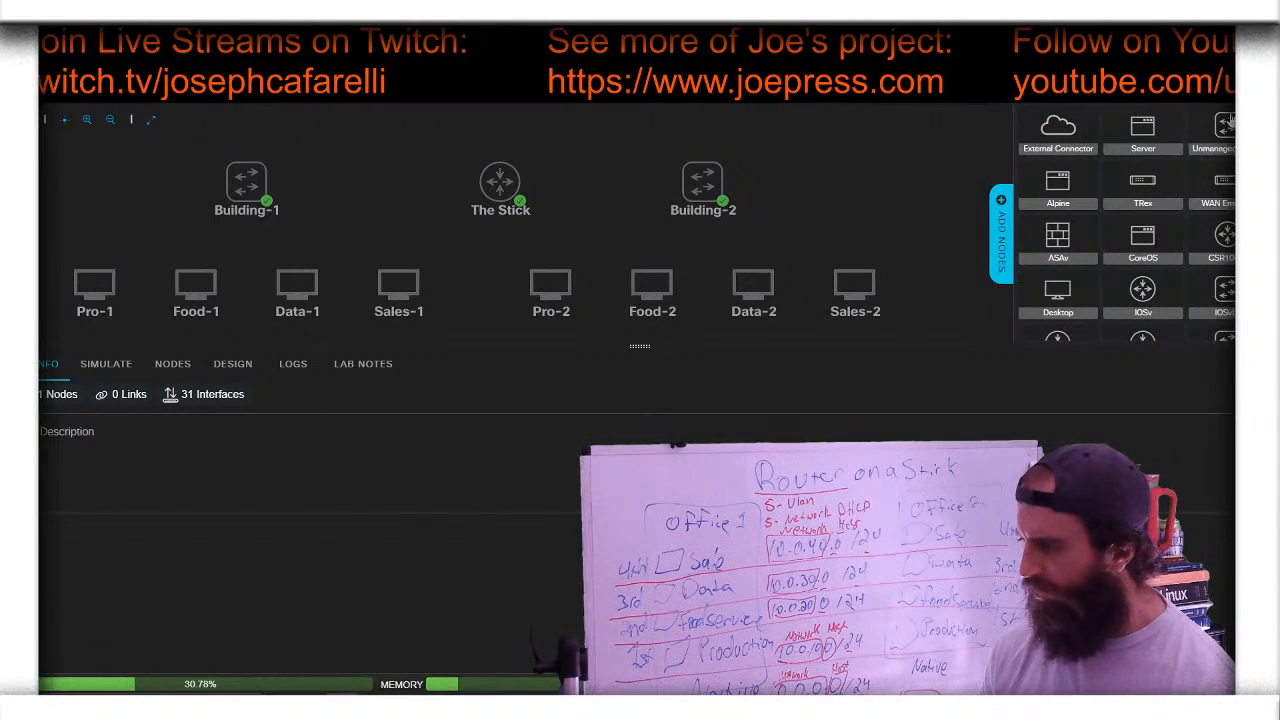
drag(1231, 120, 398, 181)
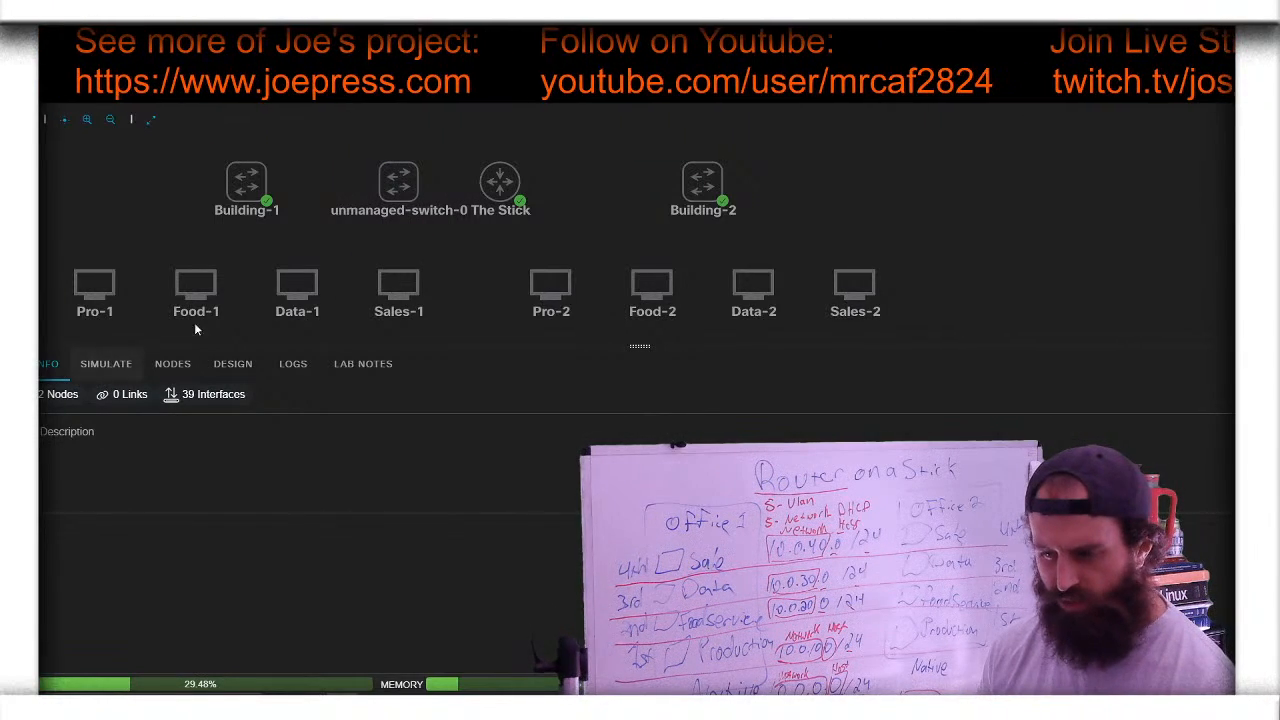
- Select unmanaged-switch-0 to show its node details
click(398, 182)
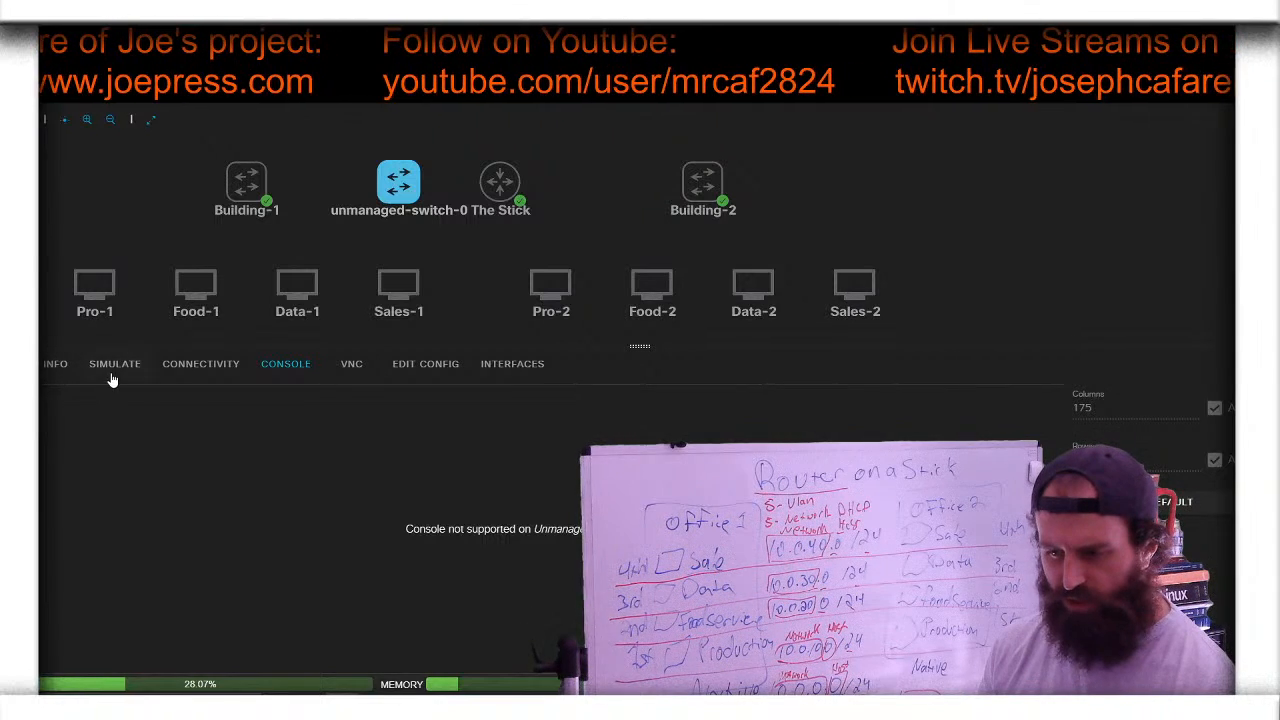
- Replace unmanaged-switch-0's name with 'Switch' in its INFO tab and save the change
click(55, 364)
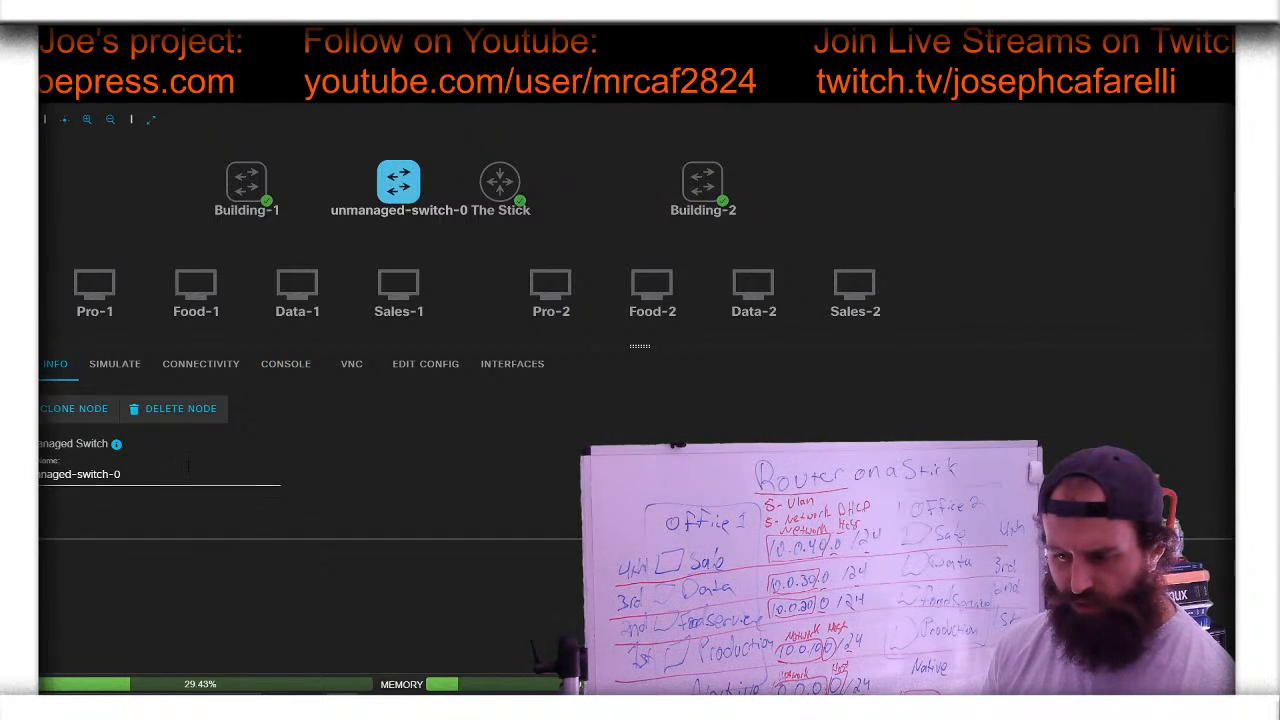
drag(187, 466, 38, 474)
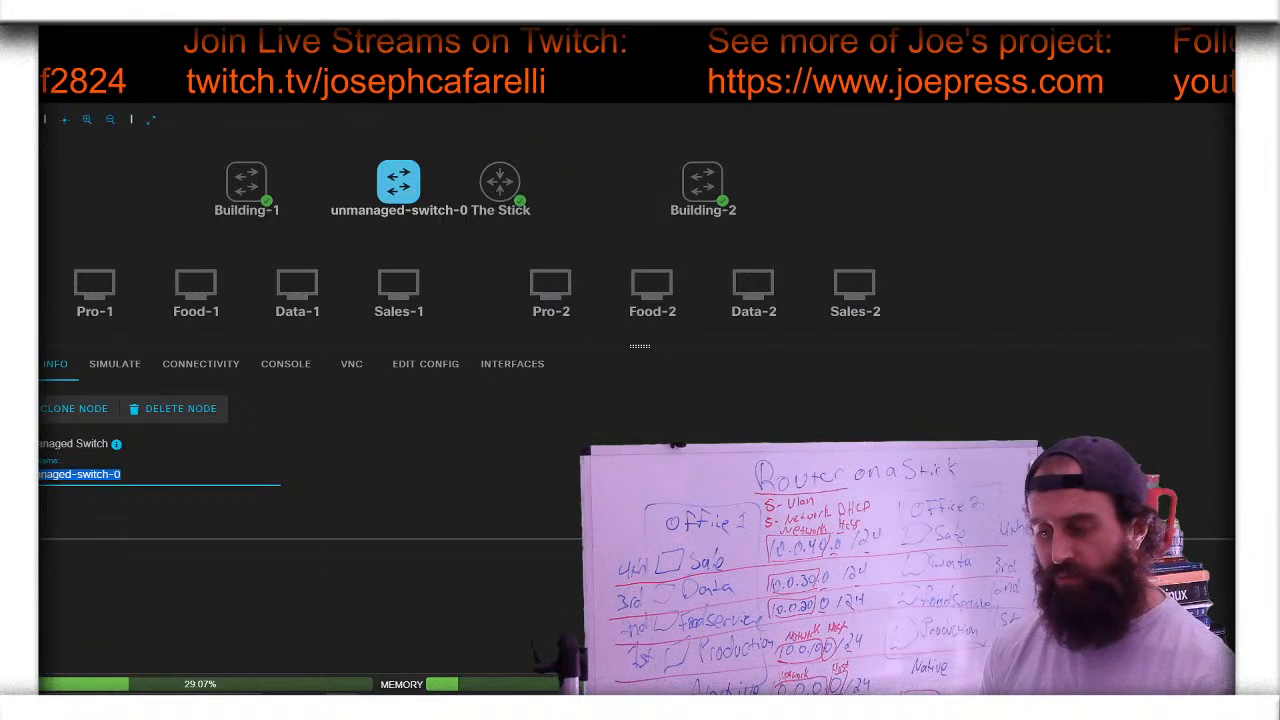
key(BackSpace)
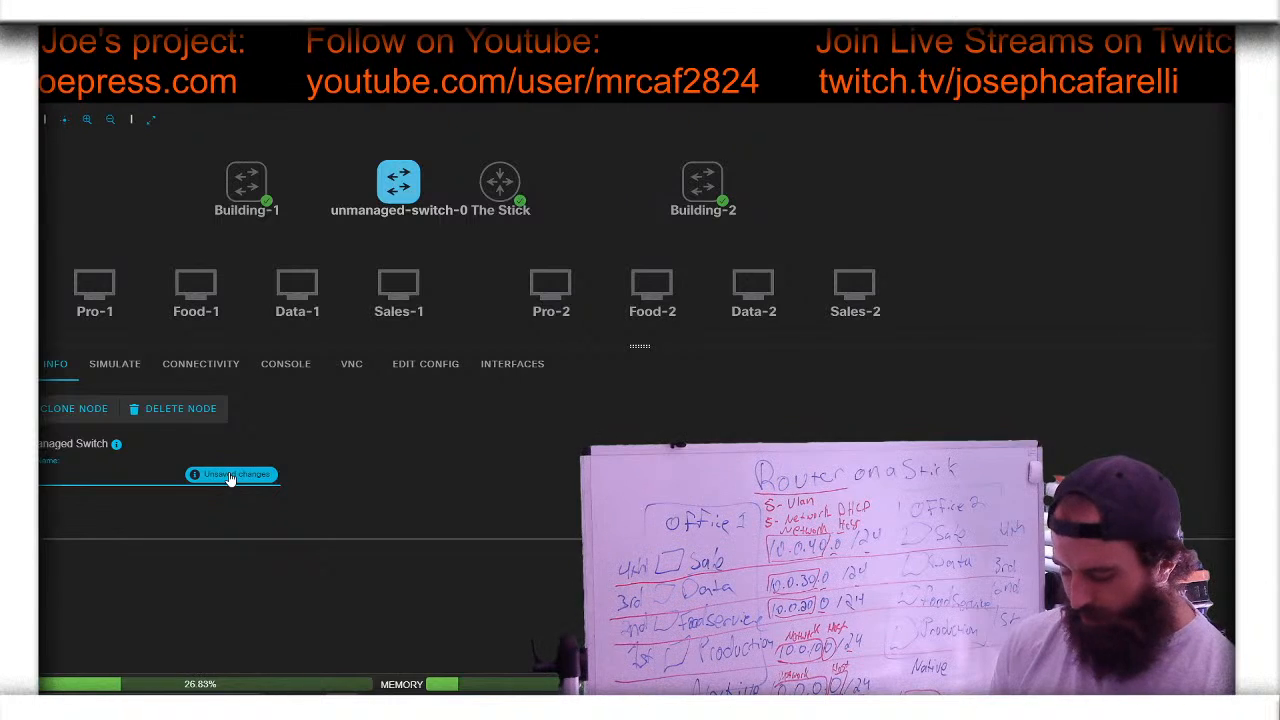
click(230, 476)
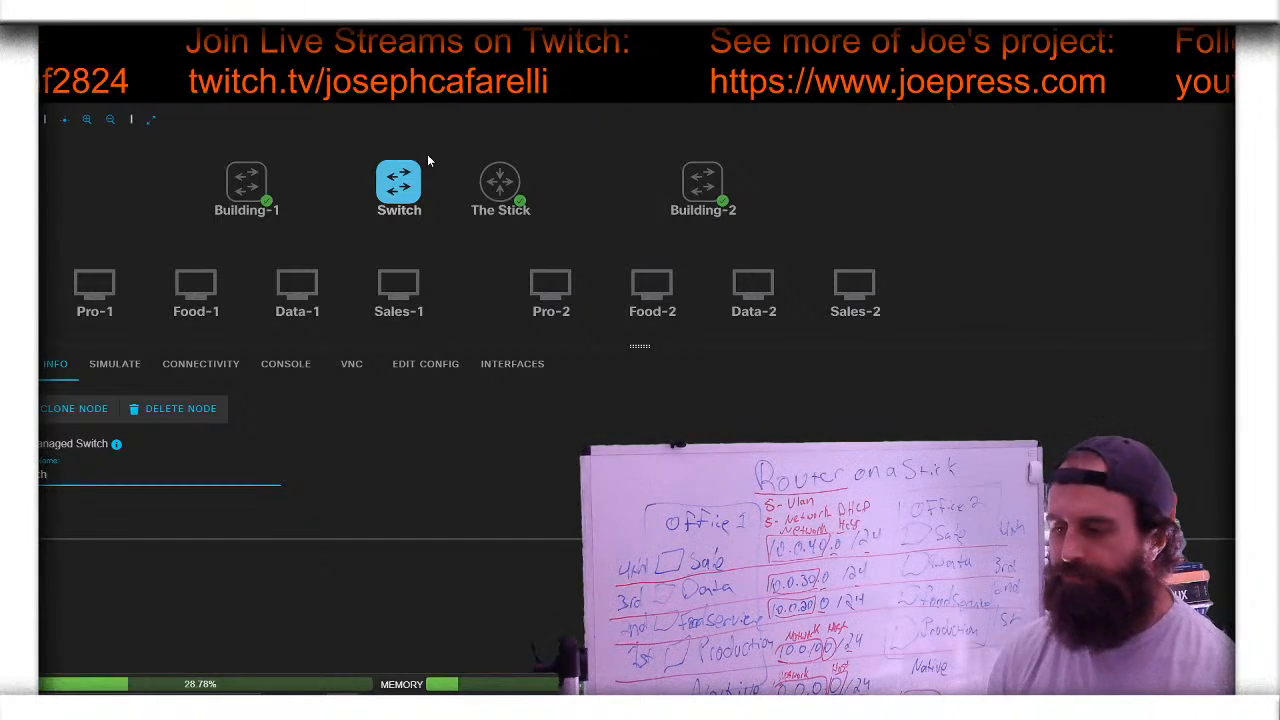
- Link Switch to The Stick's GigE0/0 interface
mouse_move(412, 178)
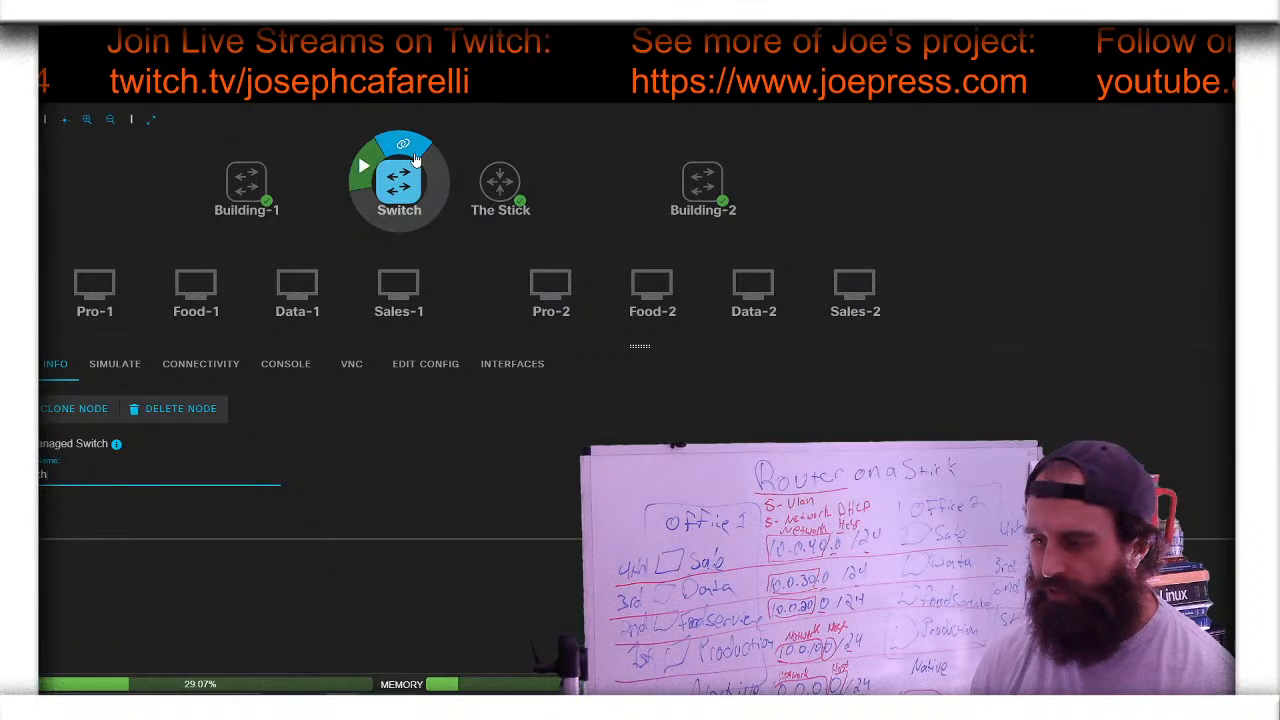
drag(403, 144, 500, 182)
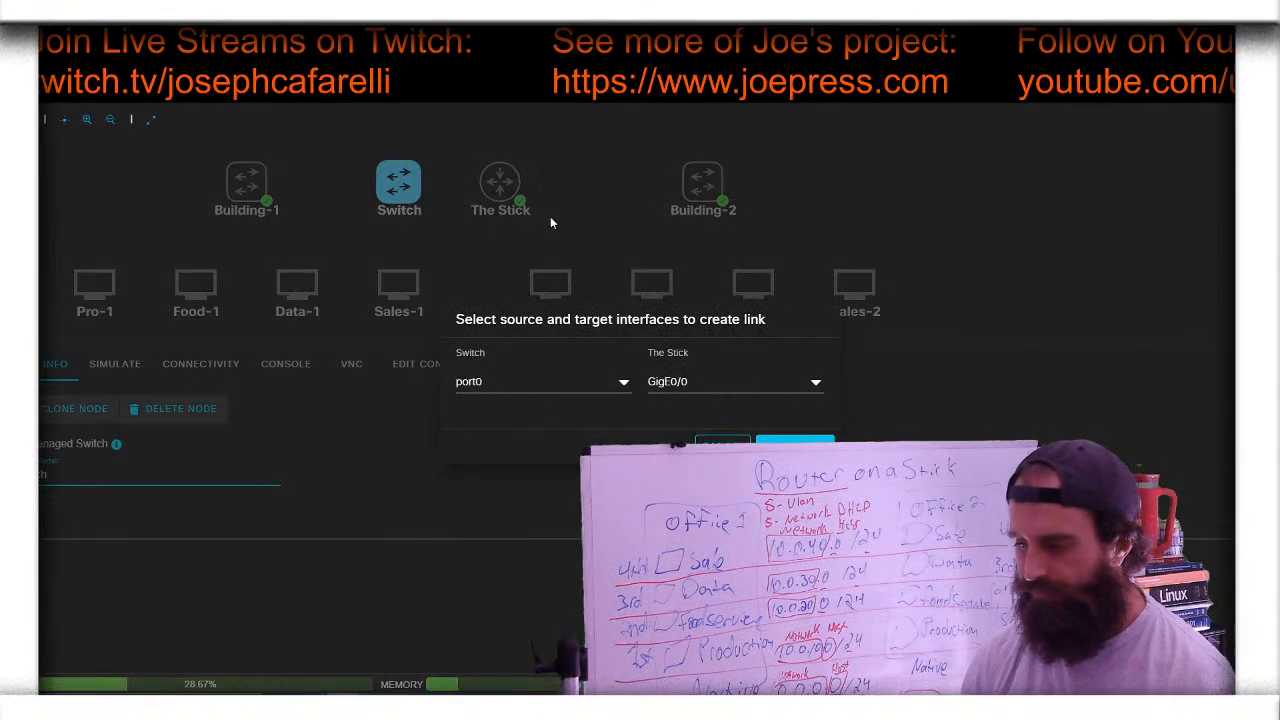
click(815, 381)
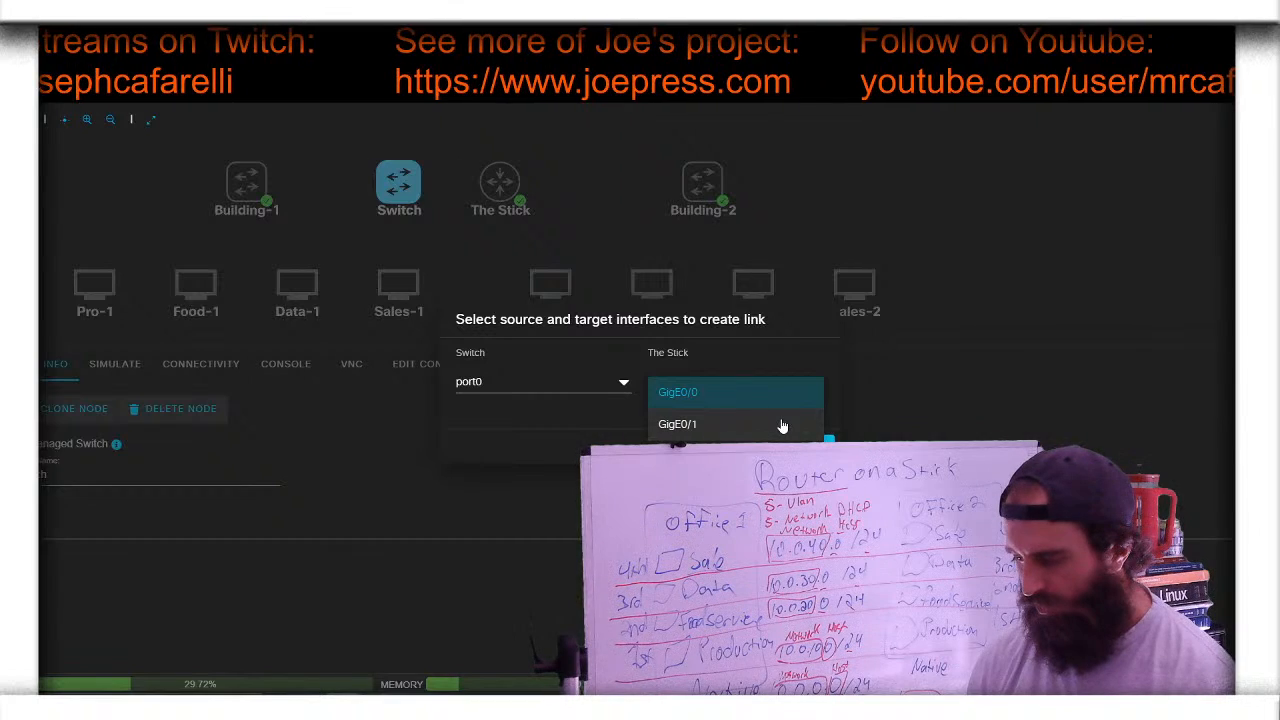
click(788, 393)
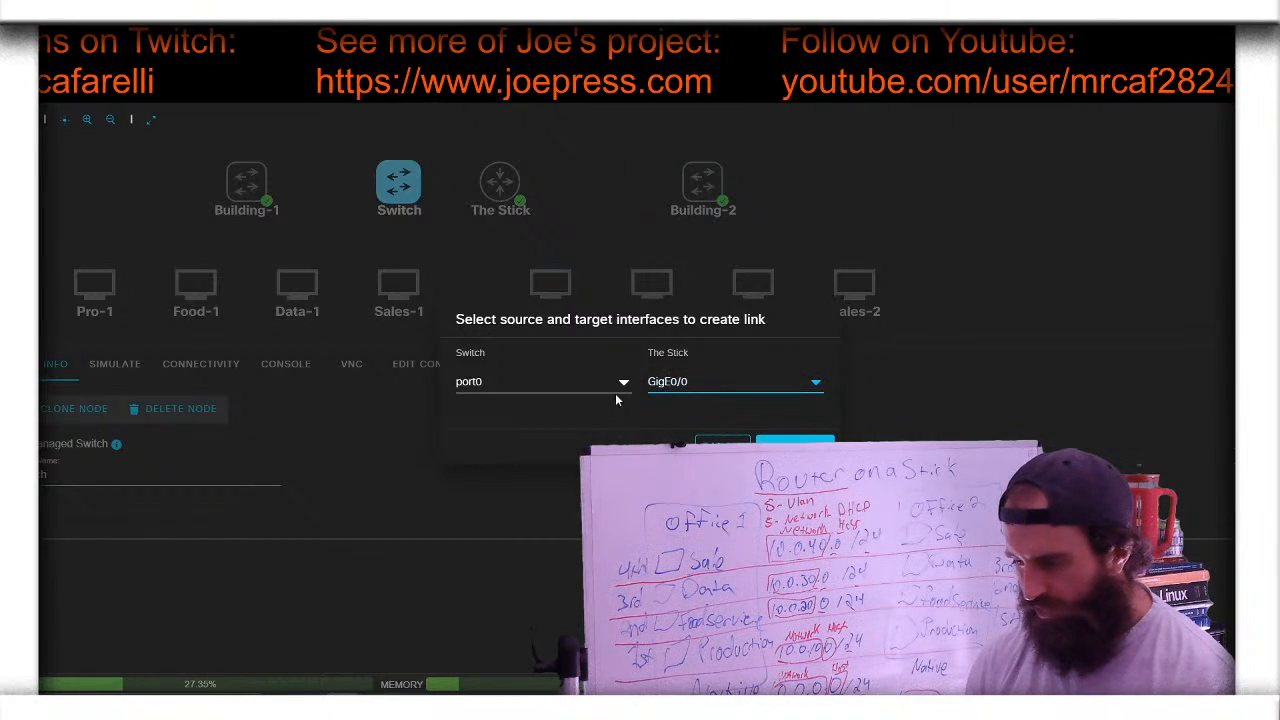
click(795, 445)
- Link Building-1 to Switch port1 and Building-2 to port2, then move The Stick below Switch
click(246, 182)
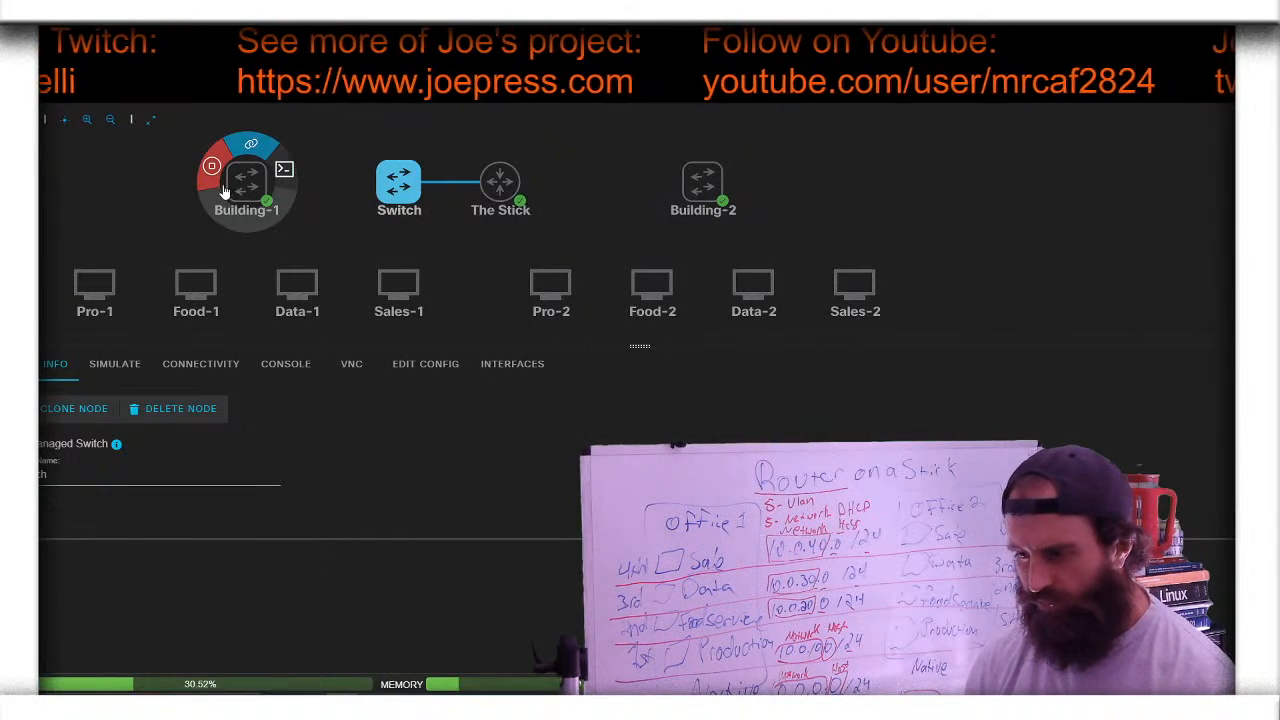
click(265, 160)
click(399, 182)
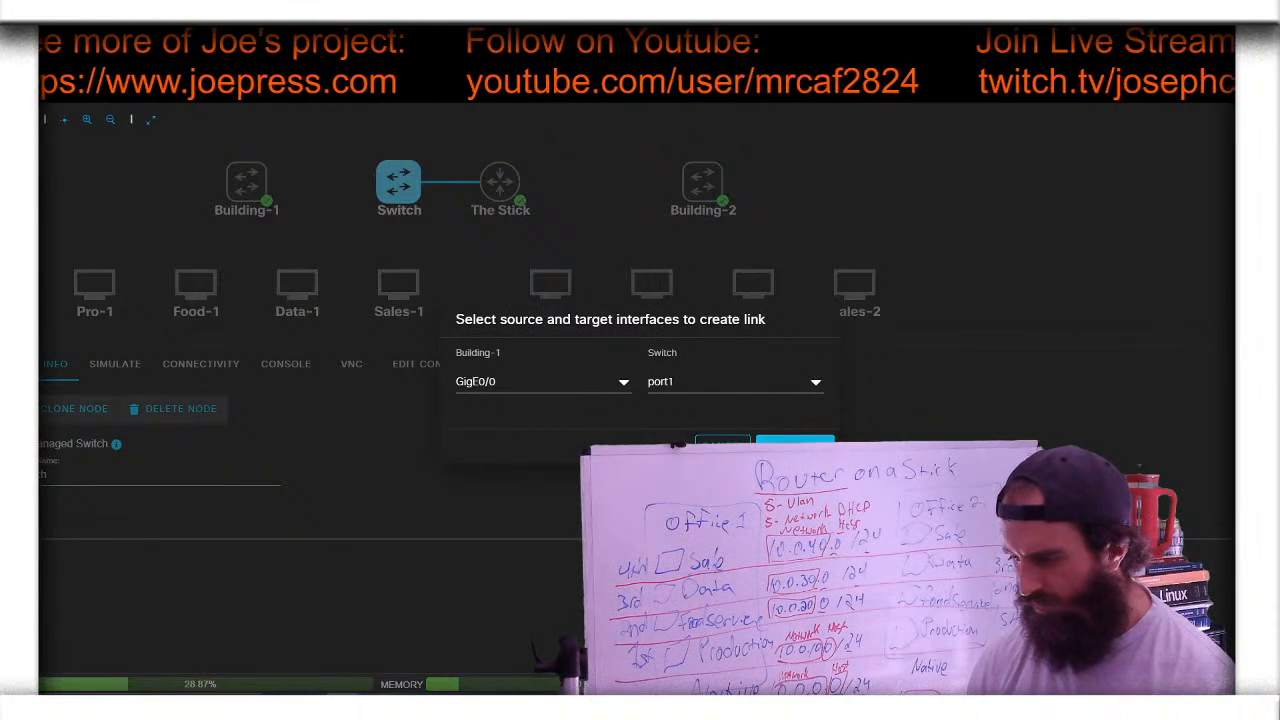
click(795, 444)
click(703, 182)
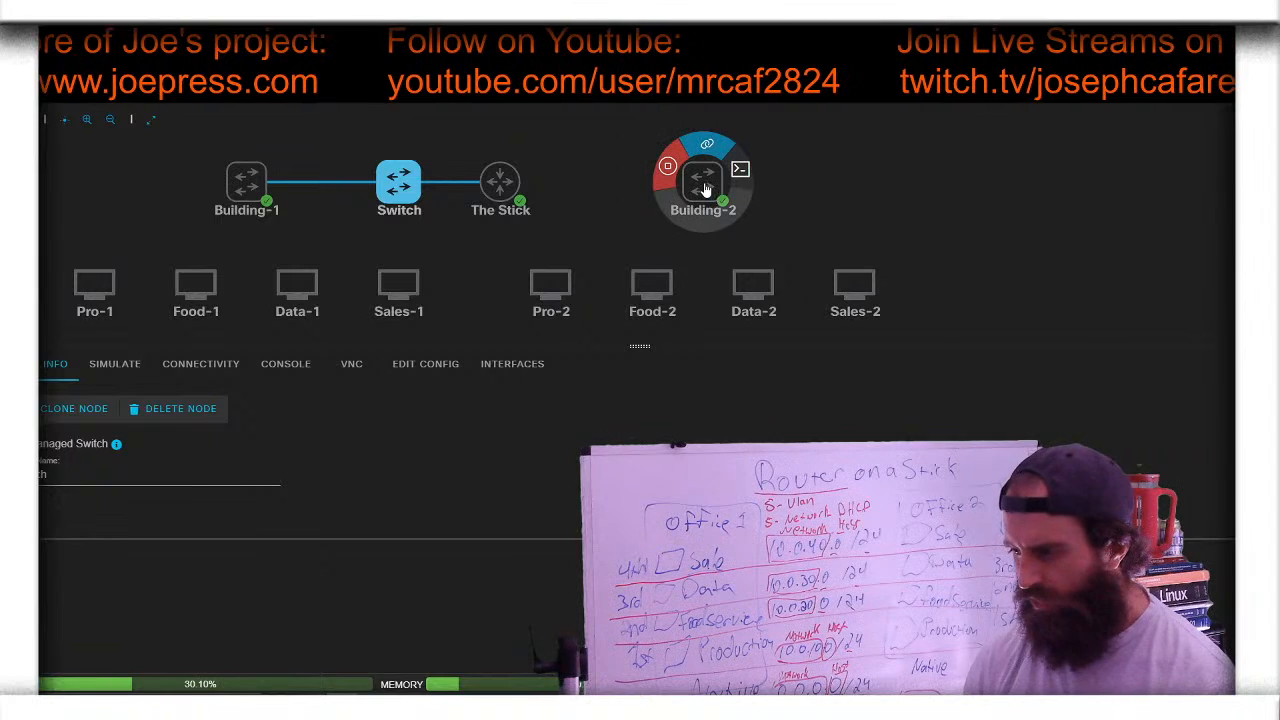
click(707, 146)
click(399, 182)
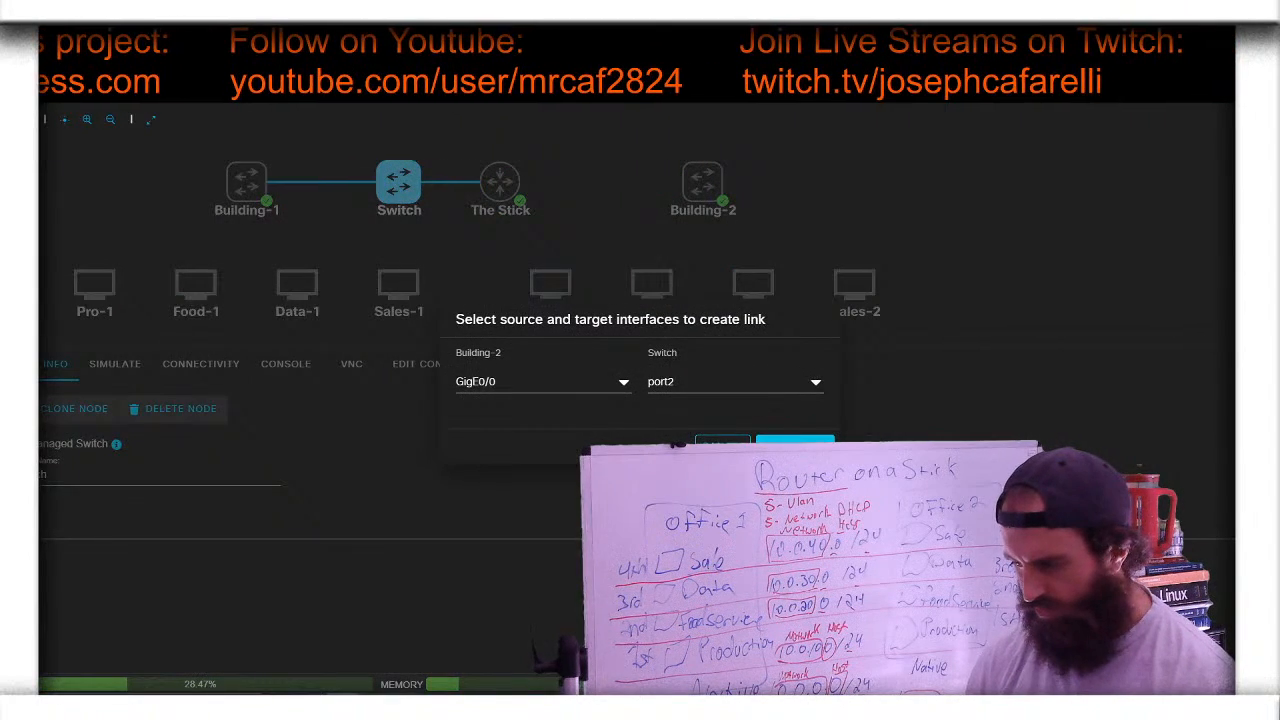
click(795, 444)
click(502, 186)
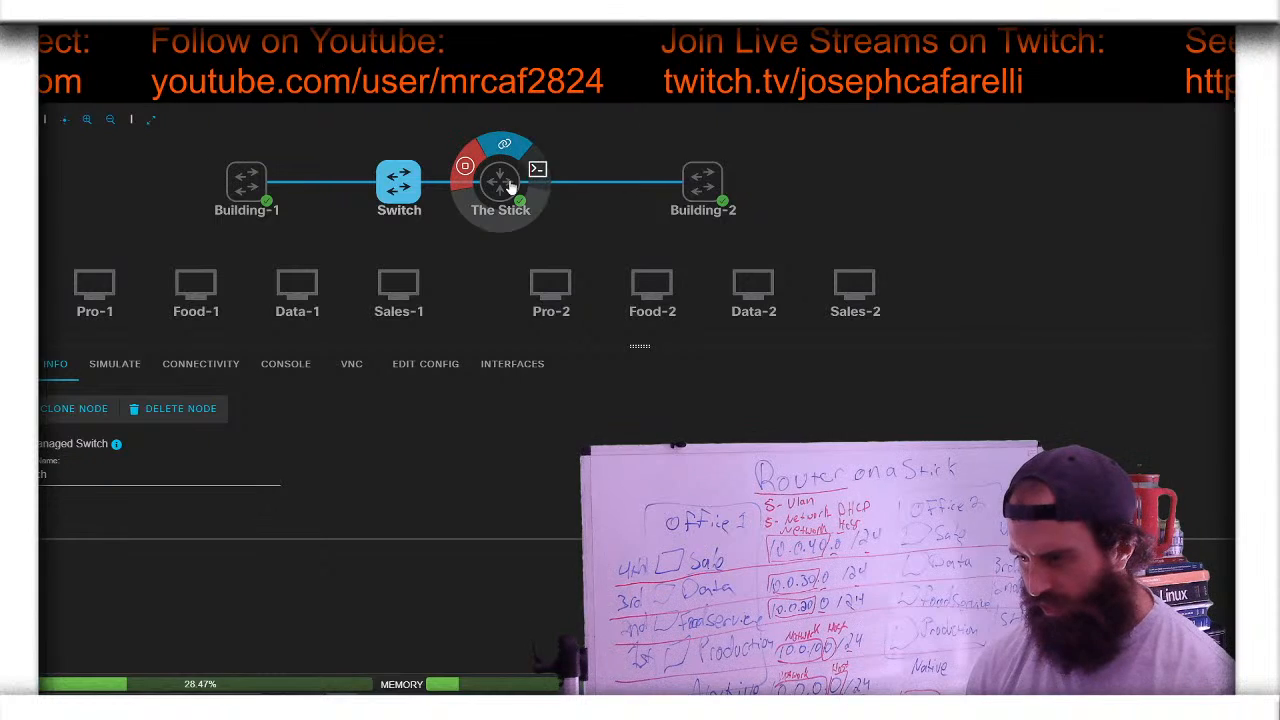
drag(502, 190, 500, 232)
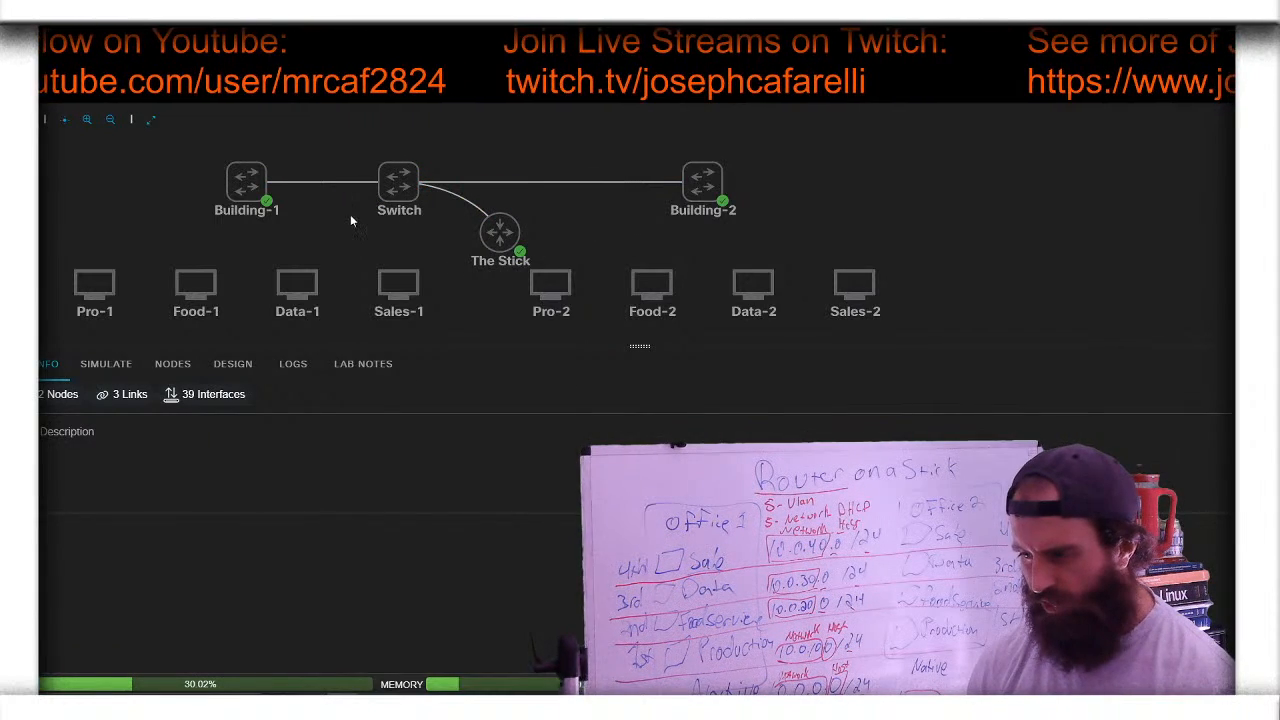
- Link the Pro-1 and Food-1 PCs to Building-1 with default interfaces
click(104, 286)
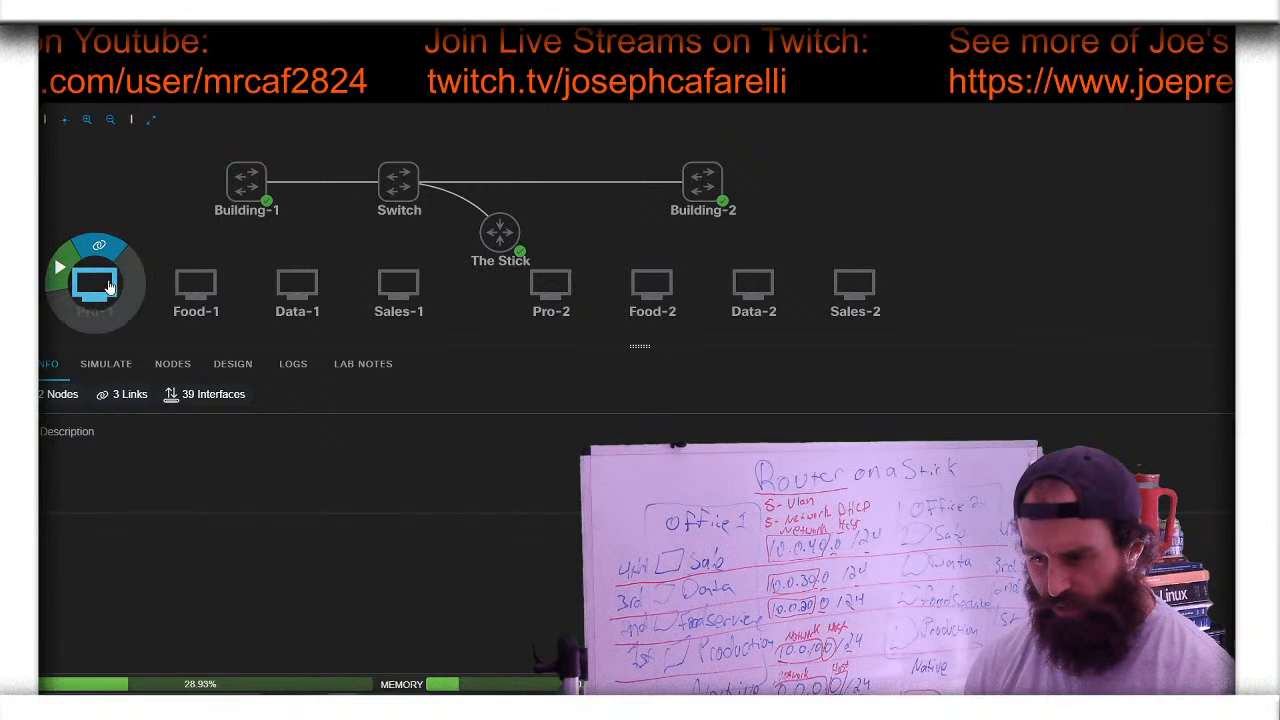
click(110, 247)
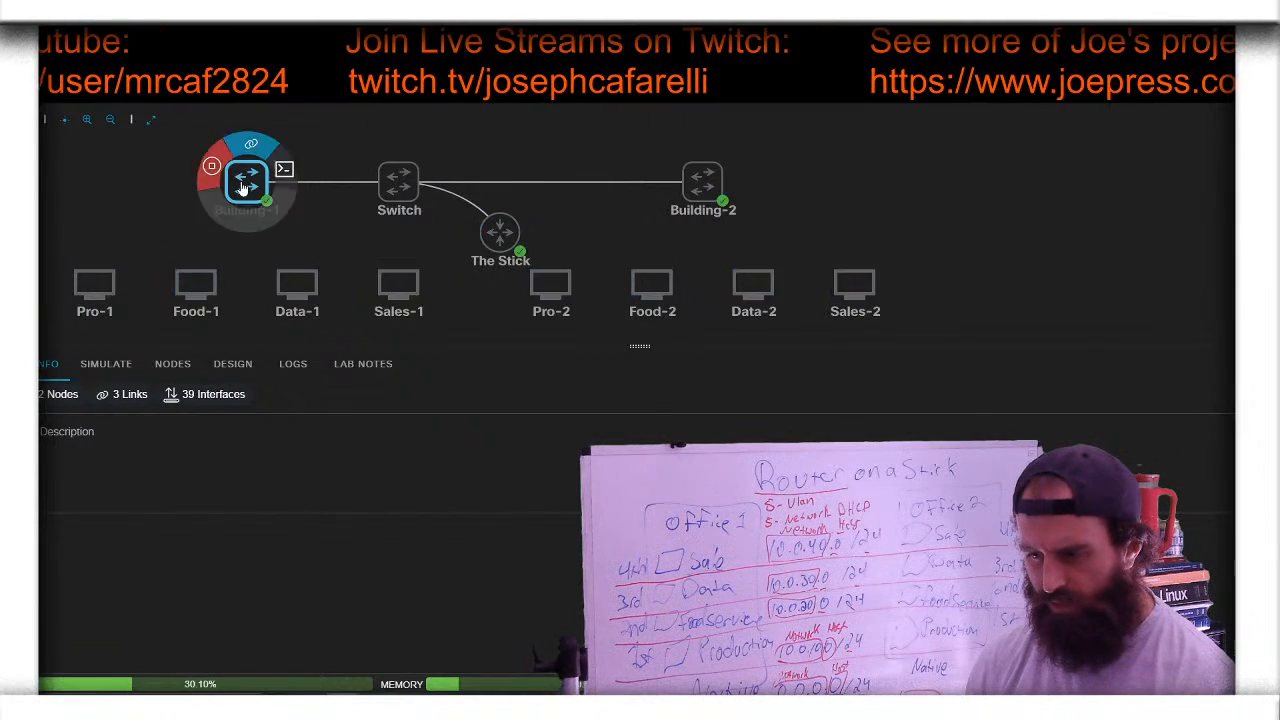
click(245, 193)
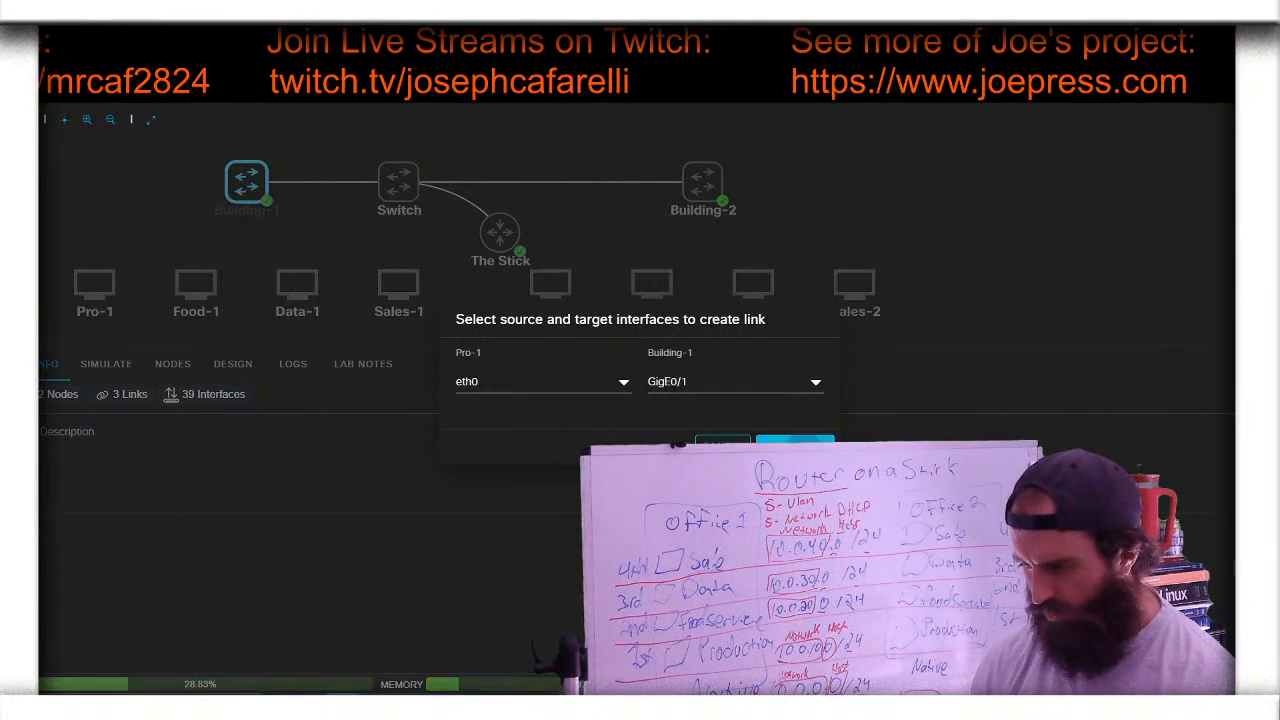
click(795, 441)
click(196, 285)
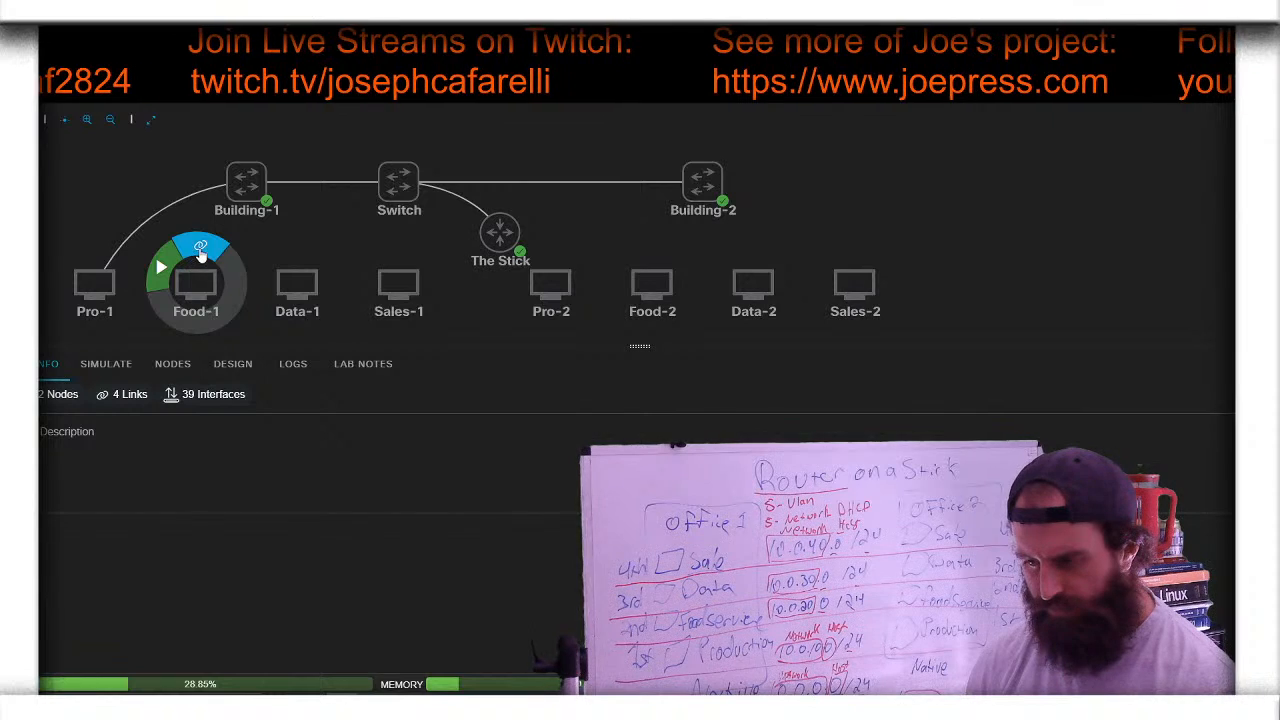
click(210, 250)
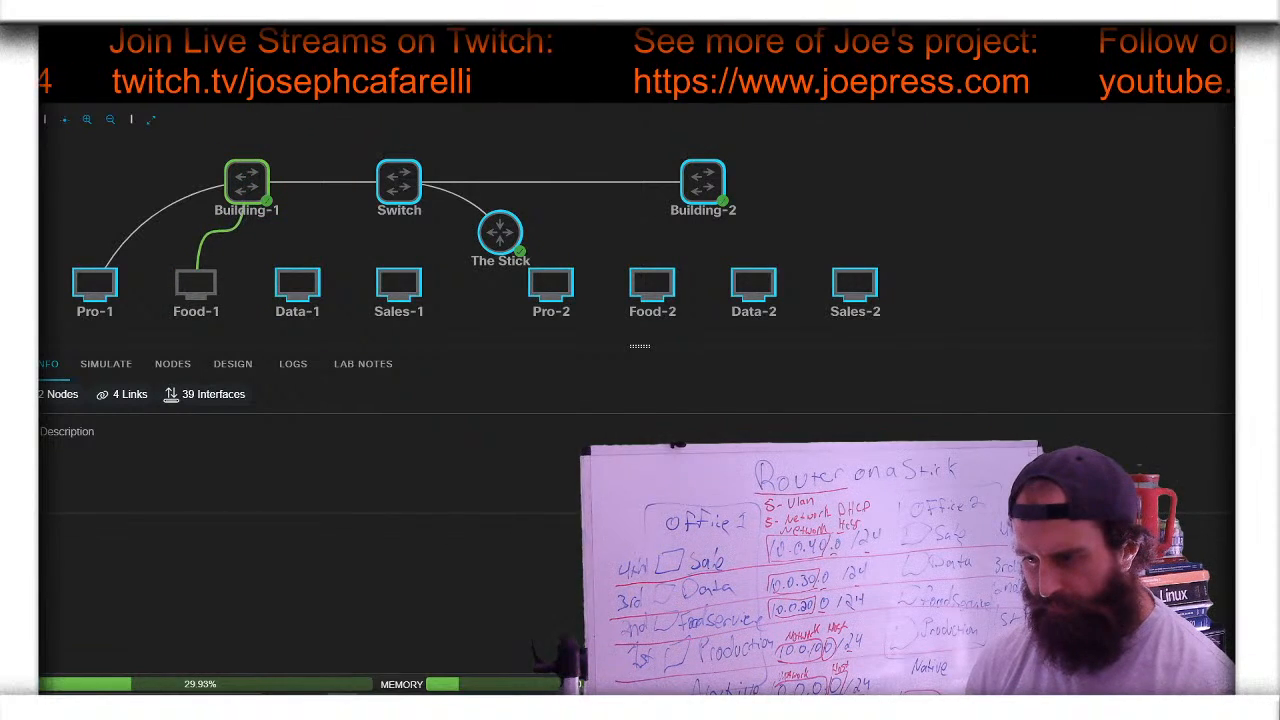
click(246, 185)
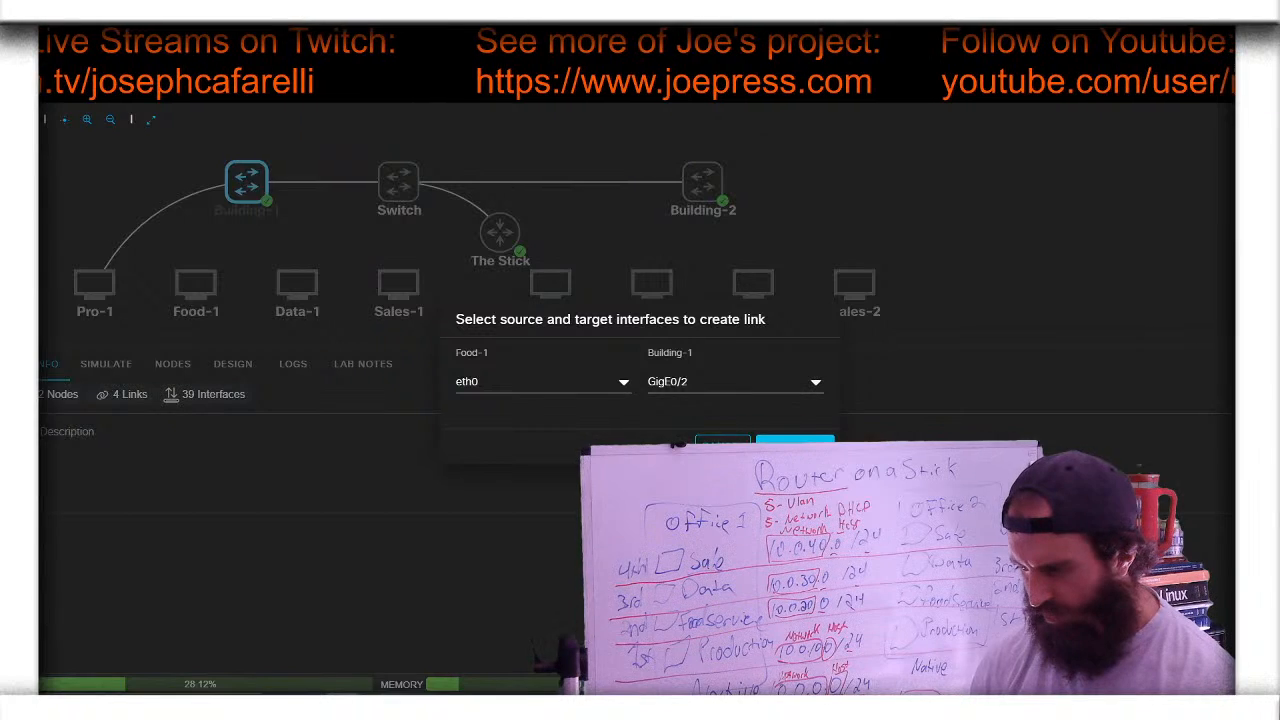
click(795, 444)
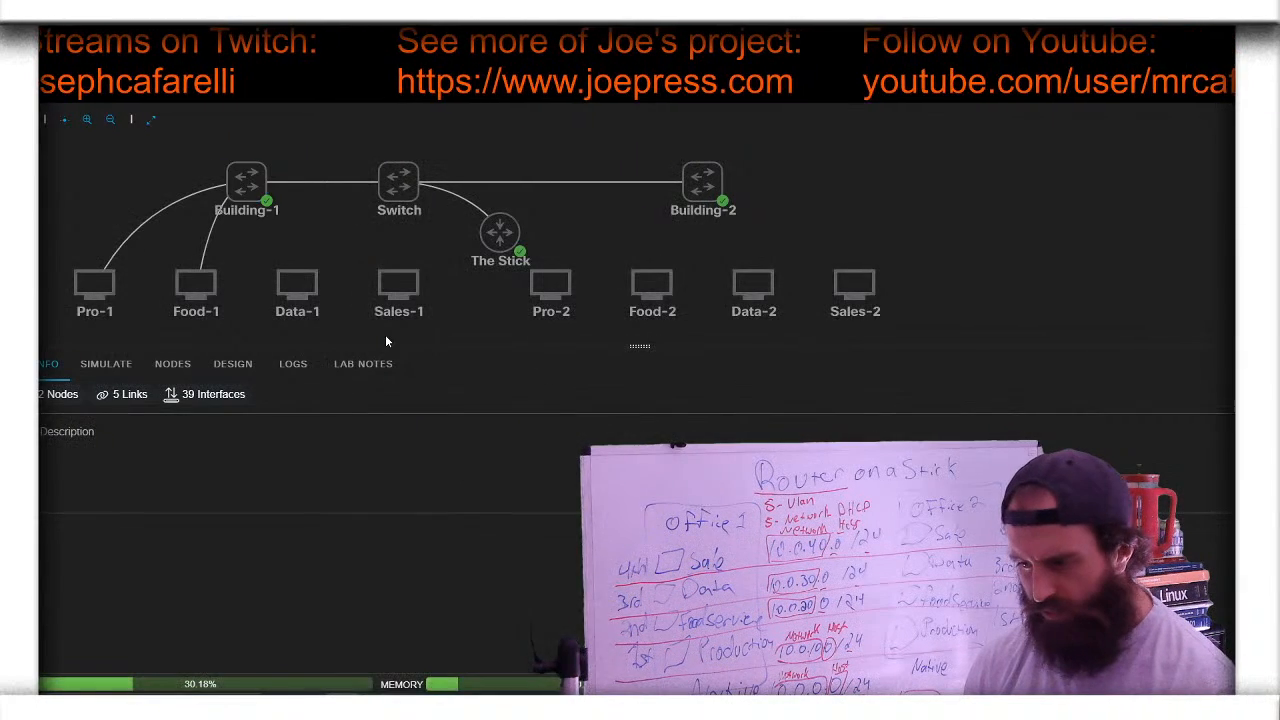
- Link the Data-1 and Sales-1 PCs to Building-1 with default interfaces
mouse_move(282, 280)
click(302, 245)
click(248, 185)
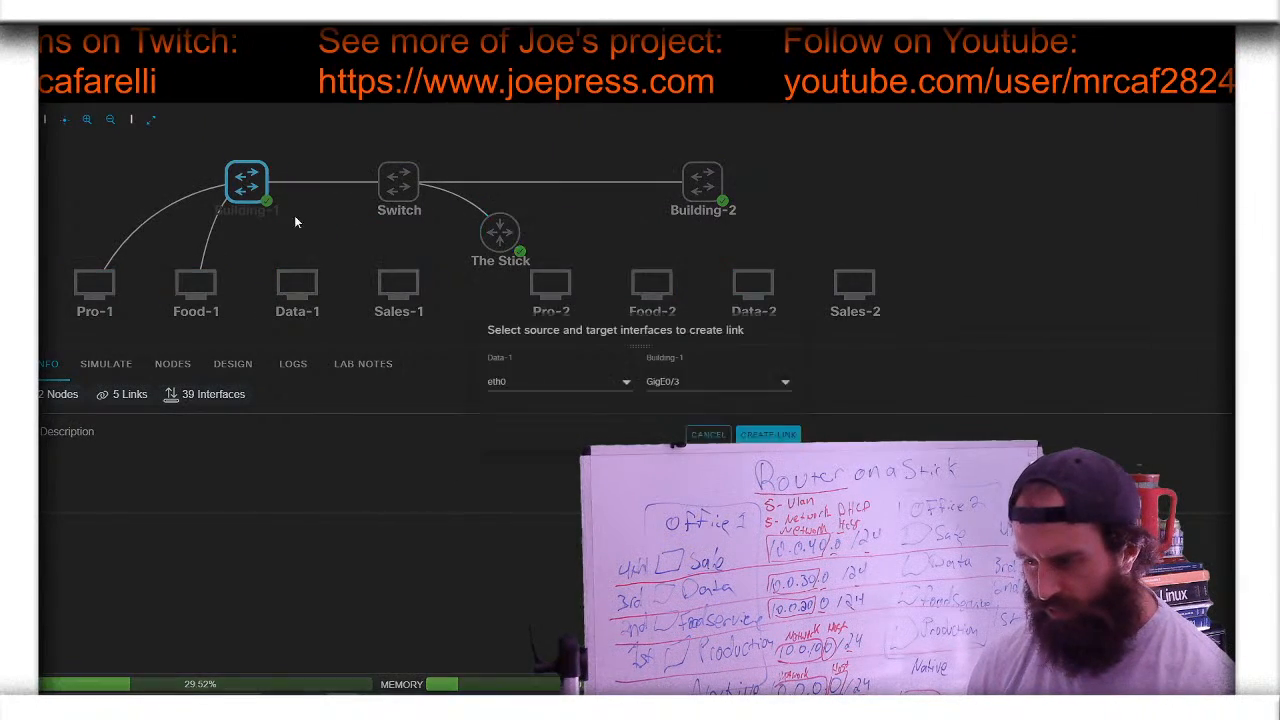
click(795, 444)
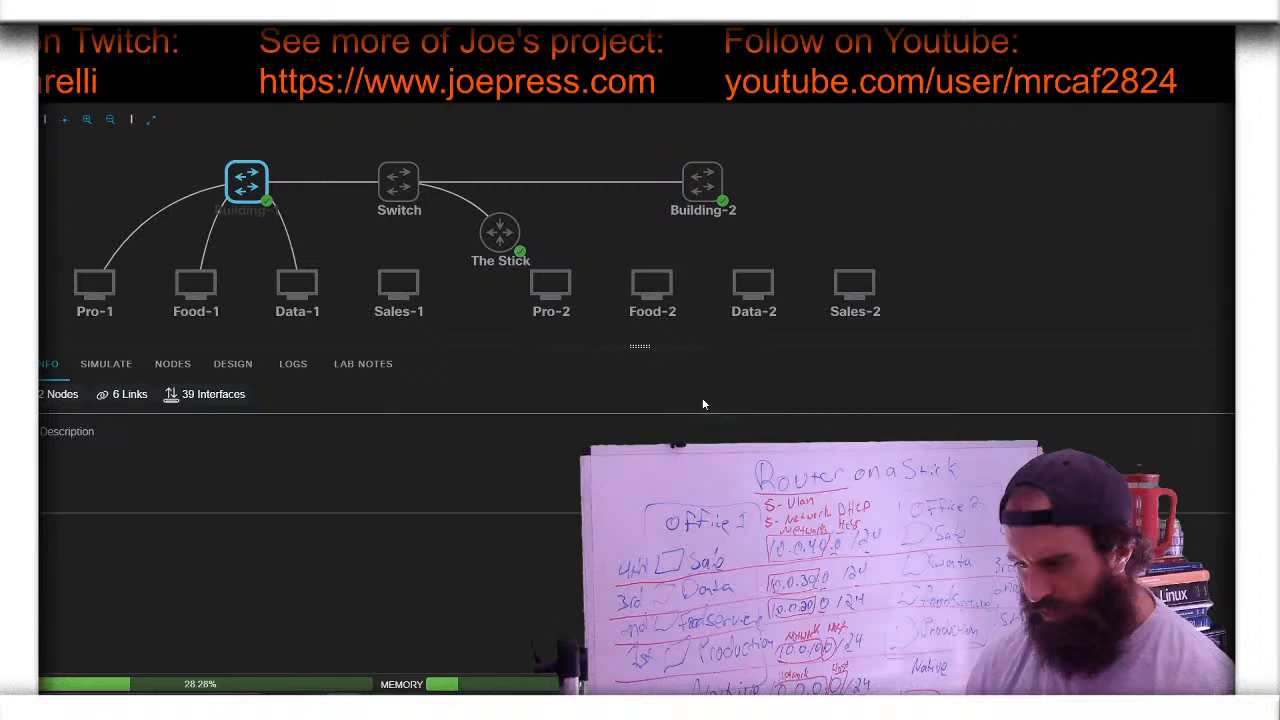
click(405, 248)
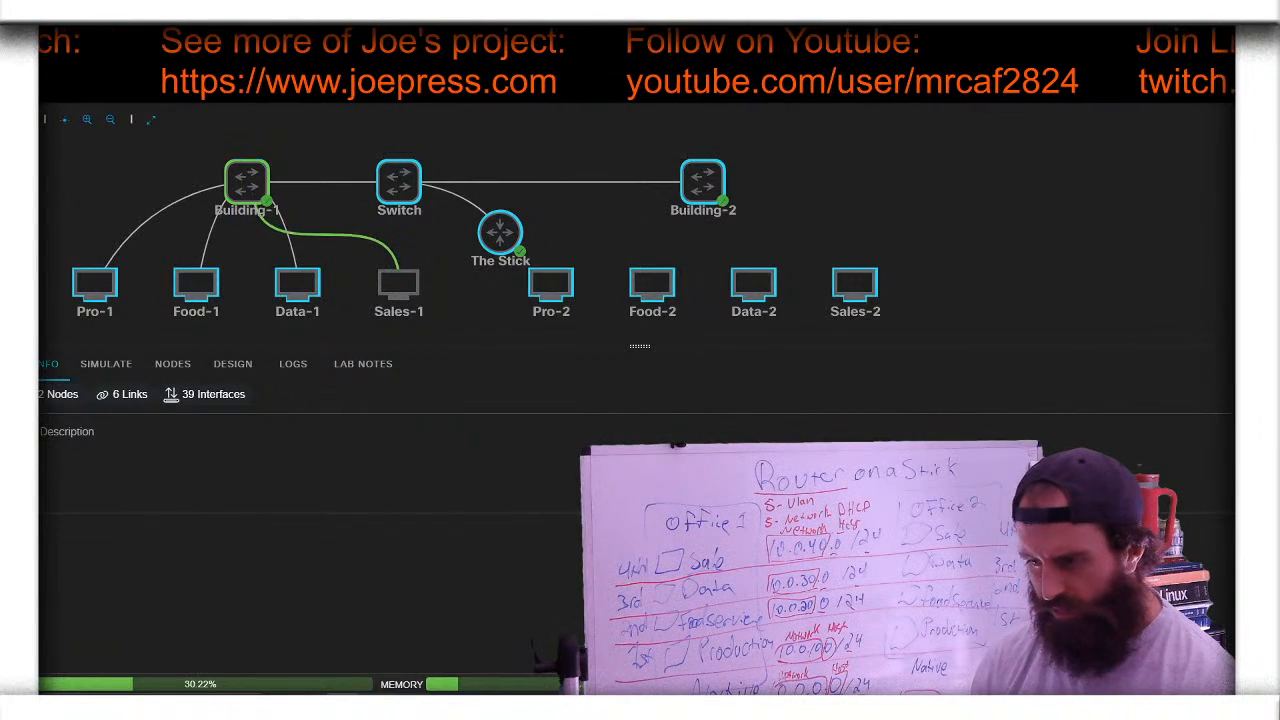
click(248, 185)
click(795, 444)
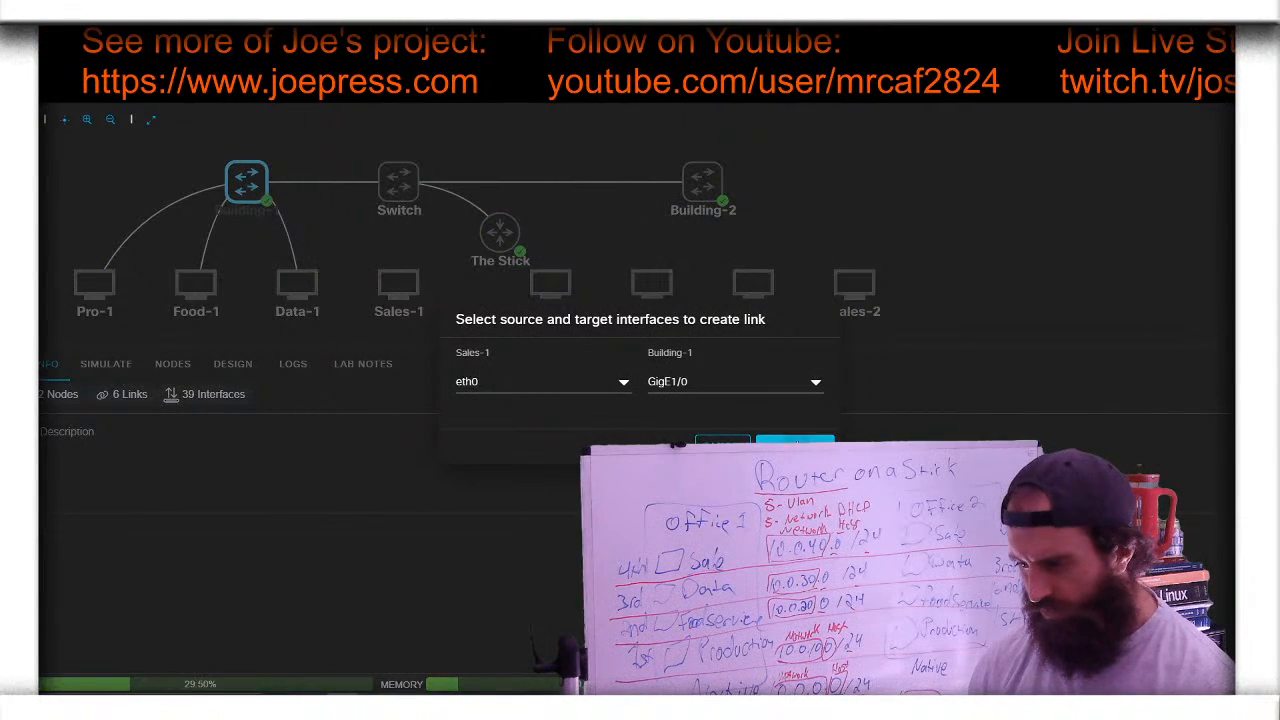
- Link the Pro-2 and Food-2 PCs to Building-2 with default interfaces
mouse_move(563, 280)
click(555, 245)
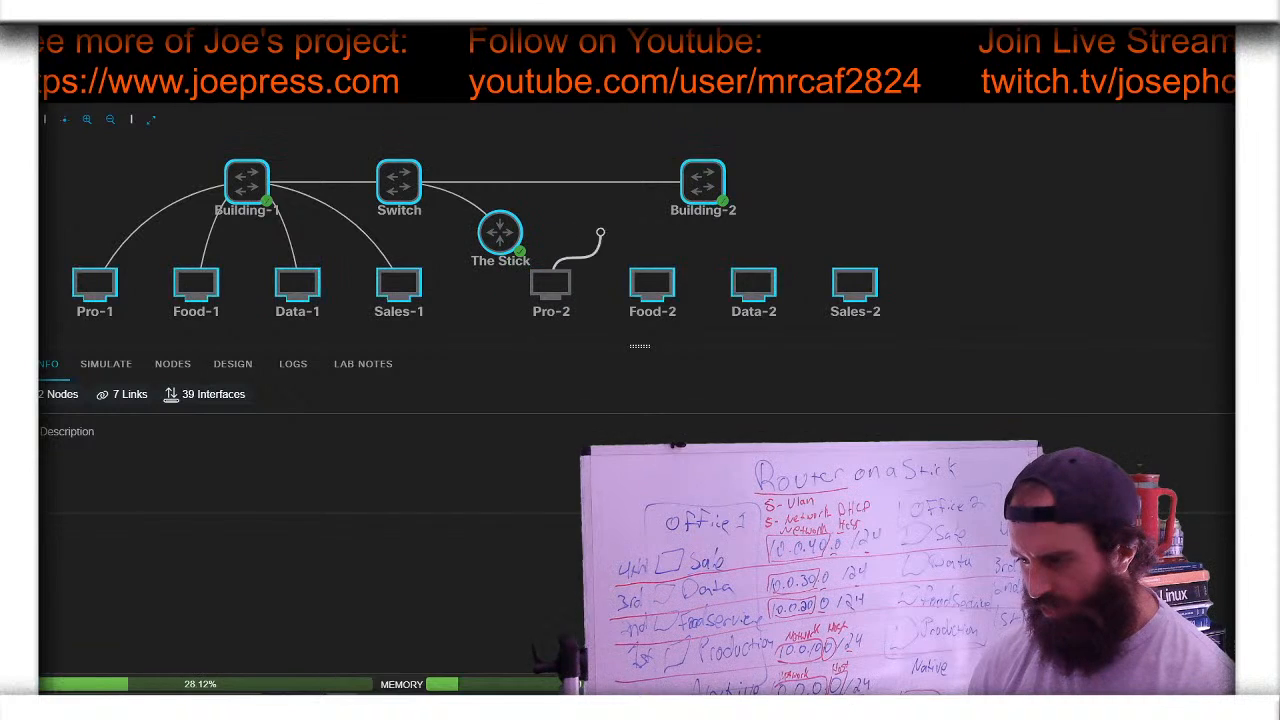
click(703, 182)
click(795, 444)
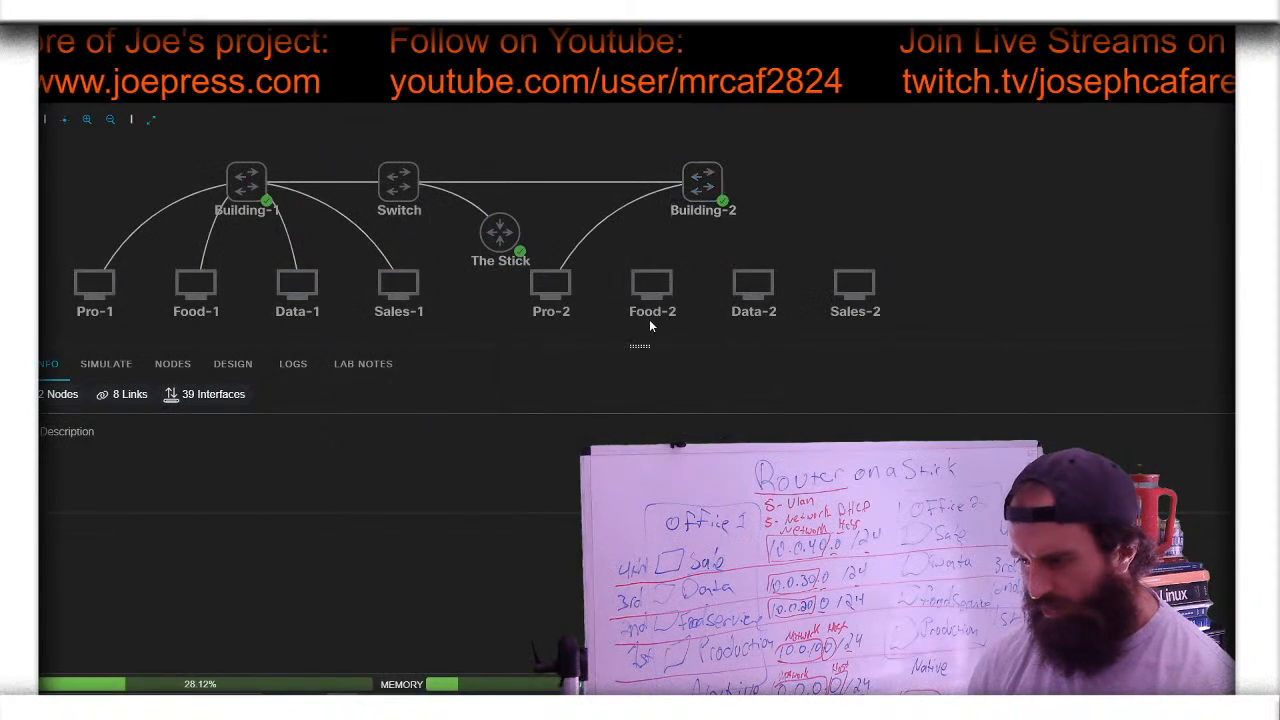
click(657, 245)
click(703, 182)
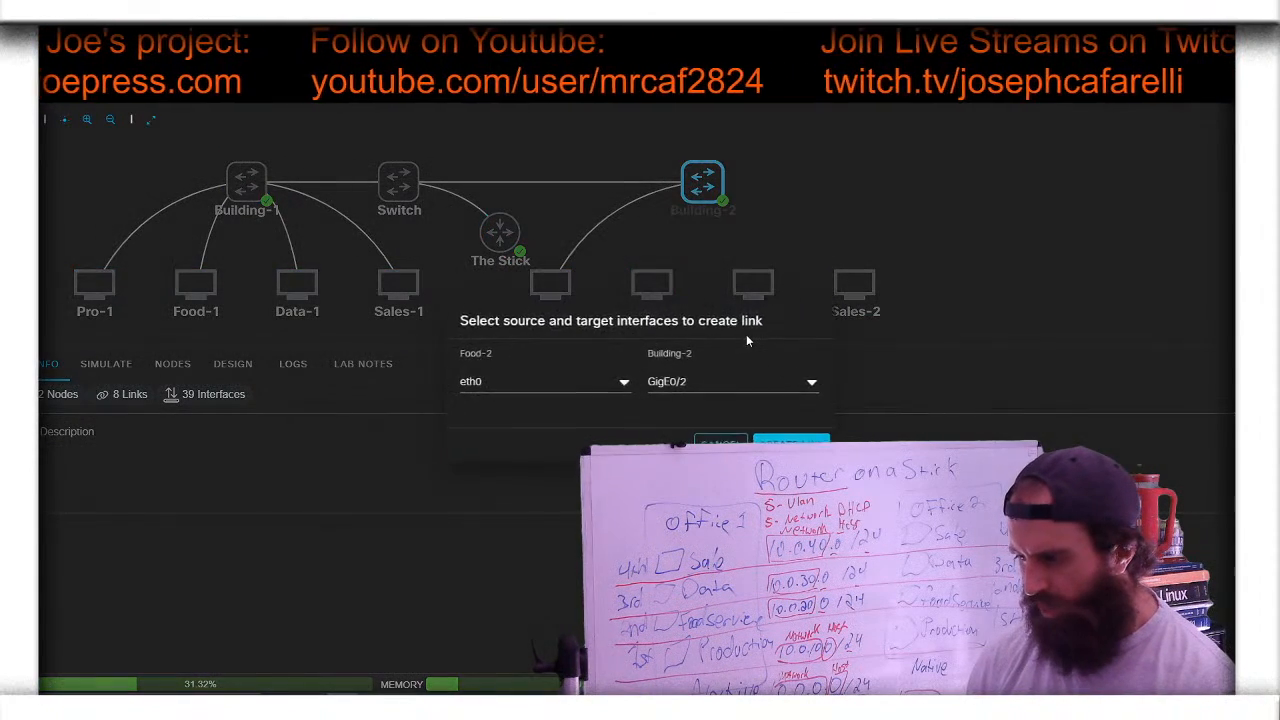
click(795, 444)
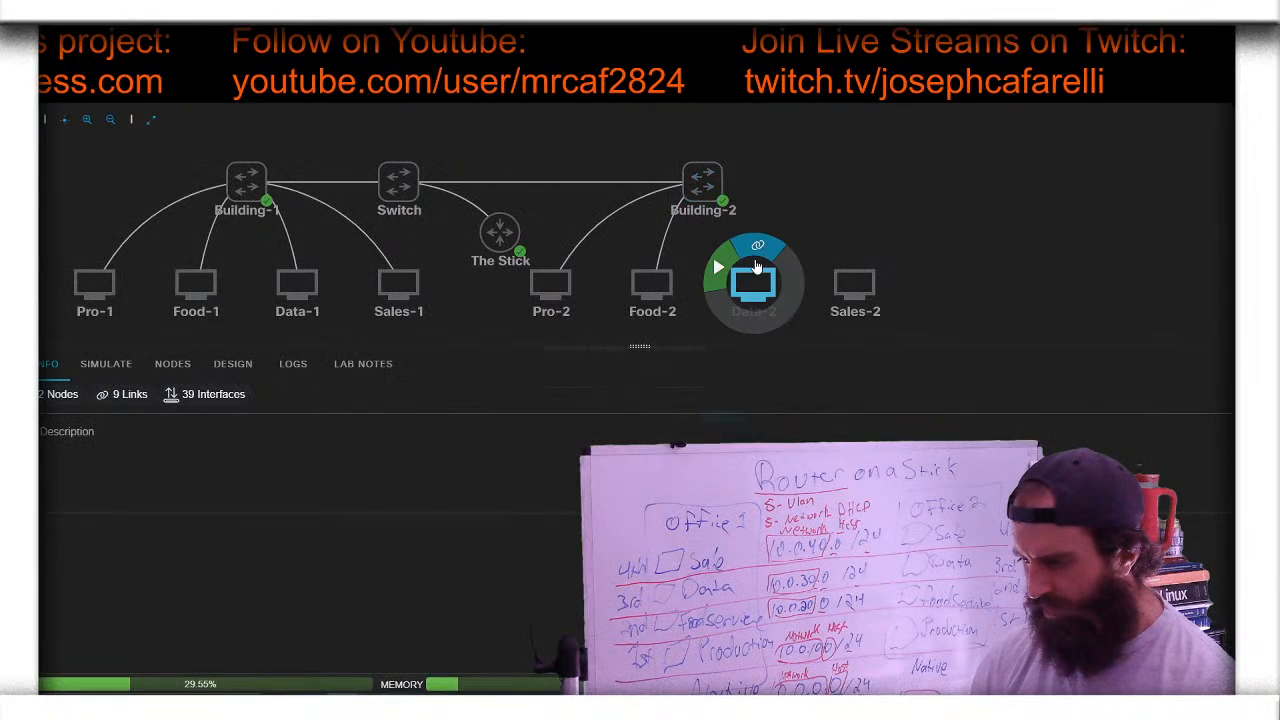
- Link the Data-2 and Sales-2 PCs to Building-2 with default interfaces
click(758, 245)
click(703, 182)
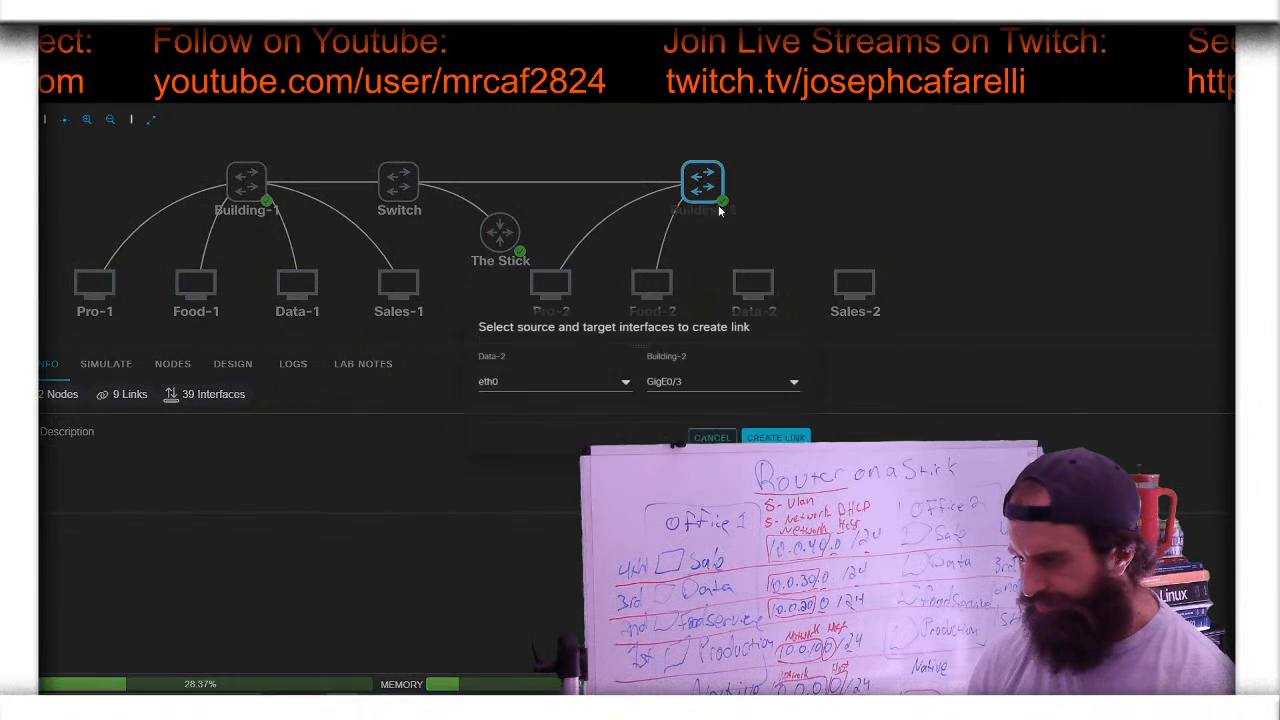
click(791, 439)
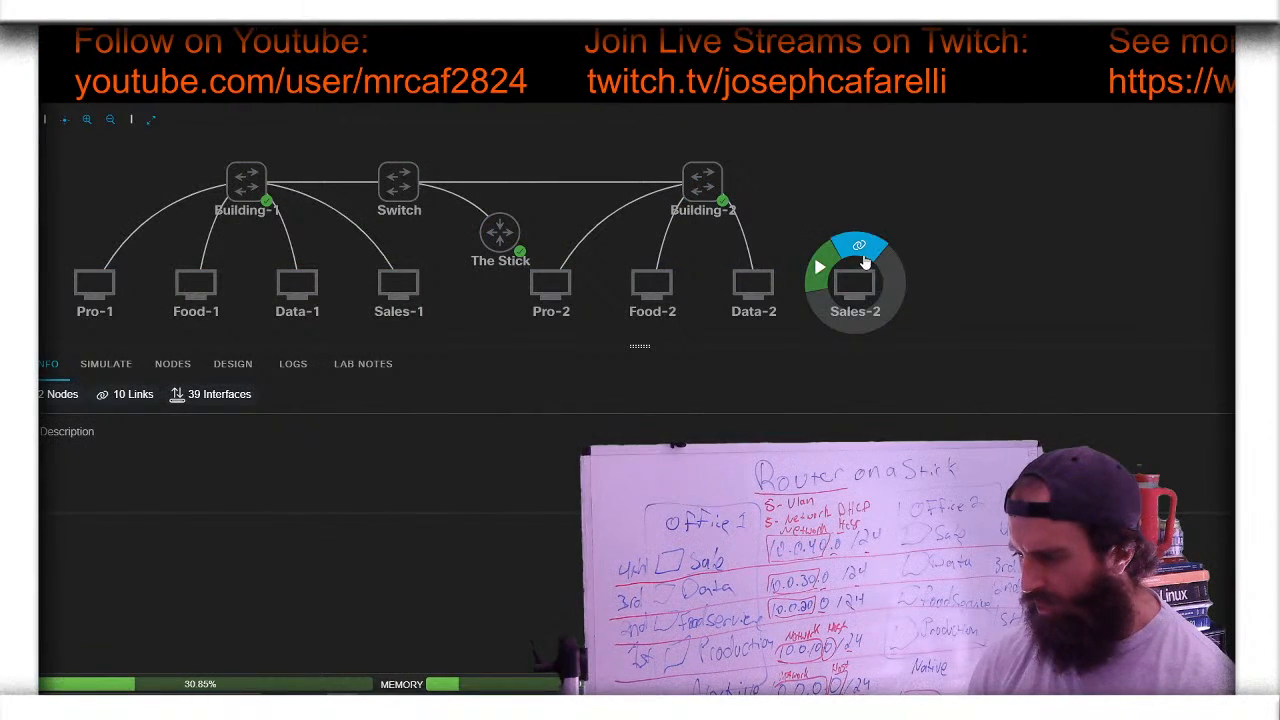
click(859, 245)
click(703, 182)
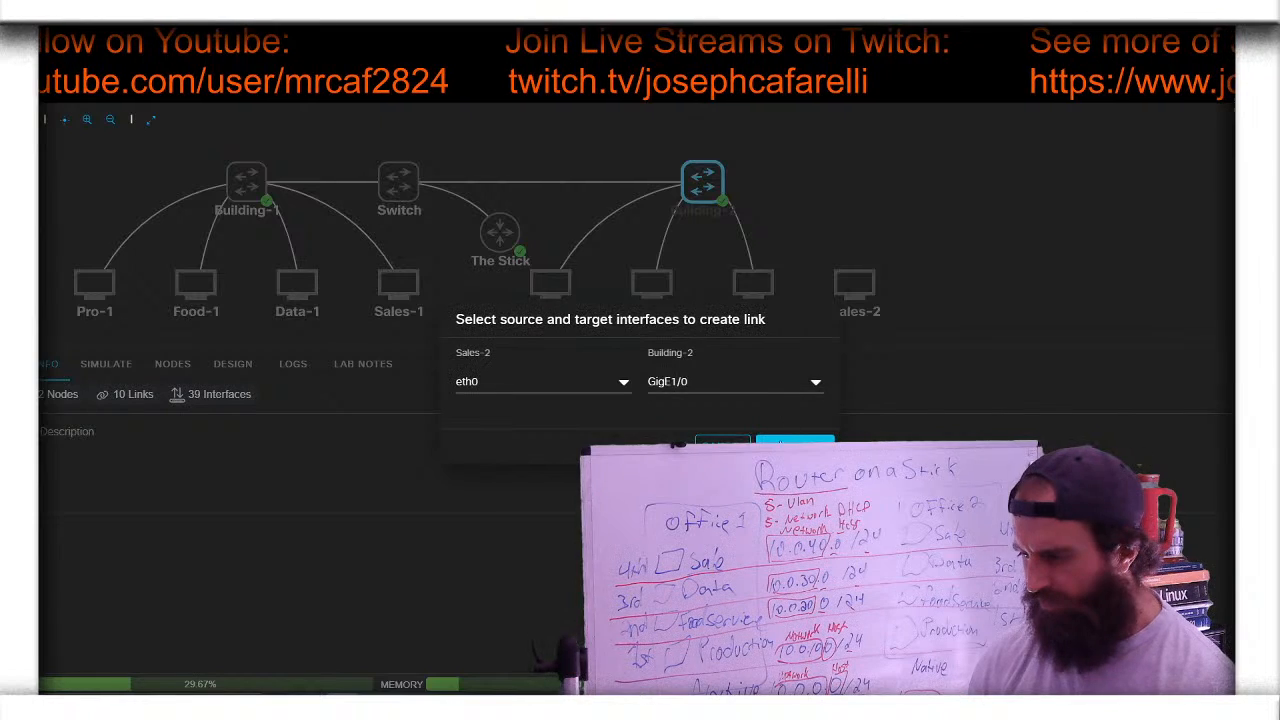
click(794, 441)
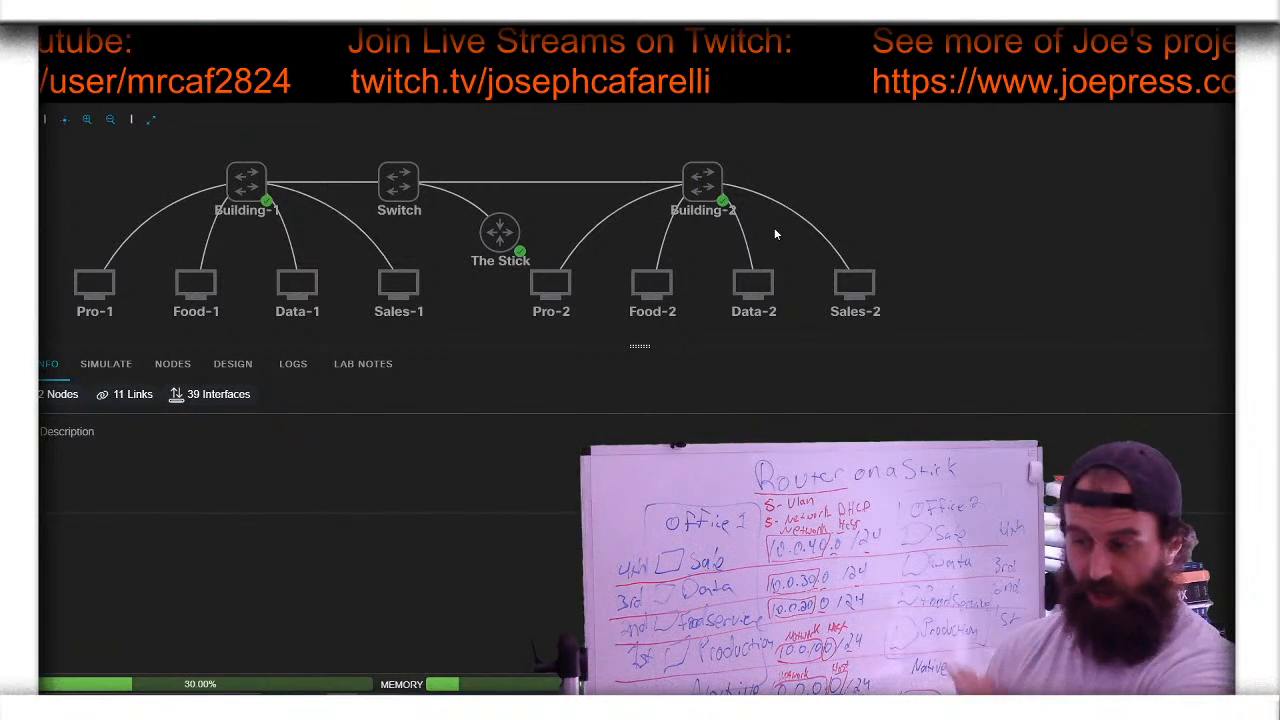
click(500, 233)
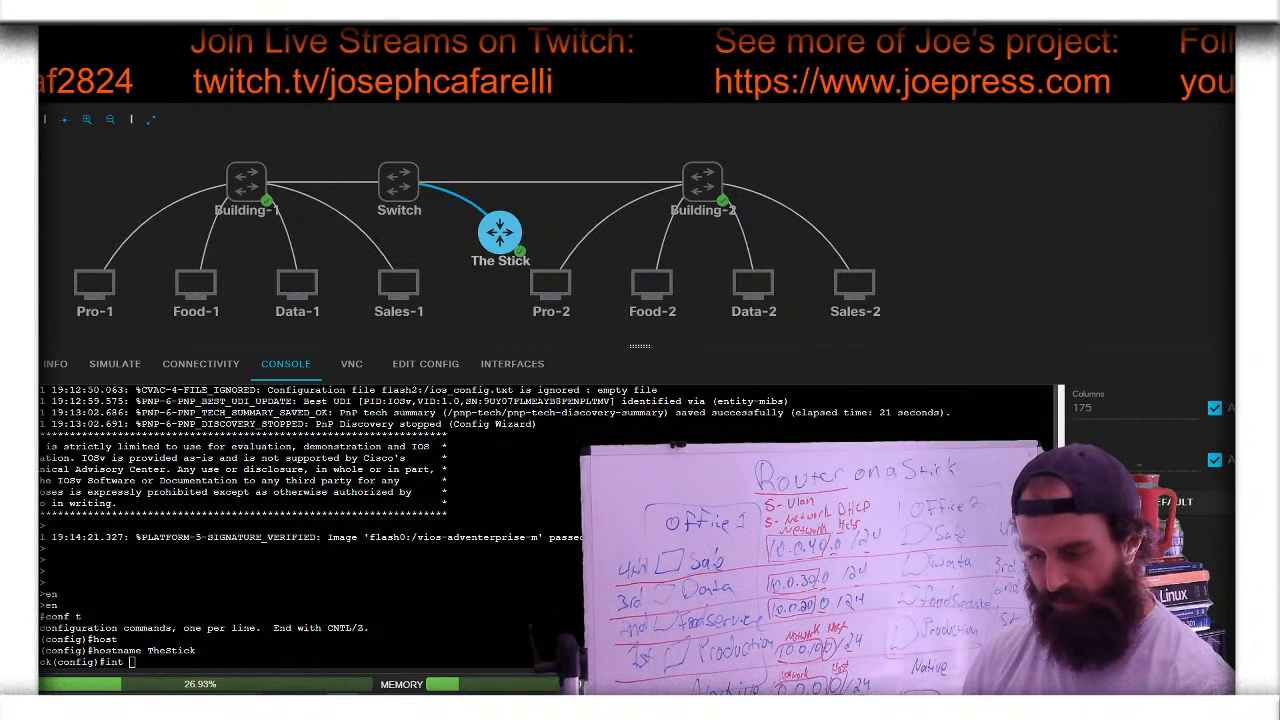
- After reviewing The Stick's interfaces, enter interface g0/0 configuration mode on its console
click(509, 368)
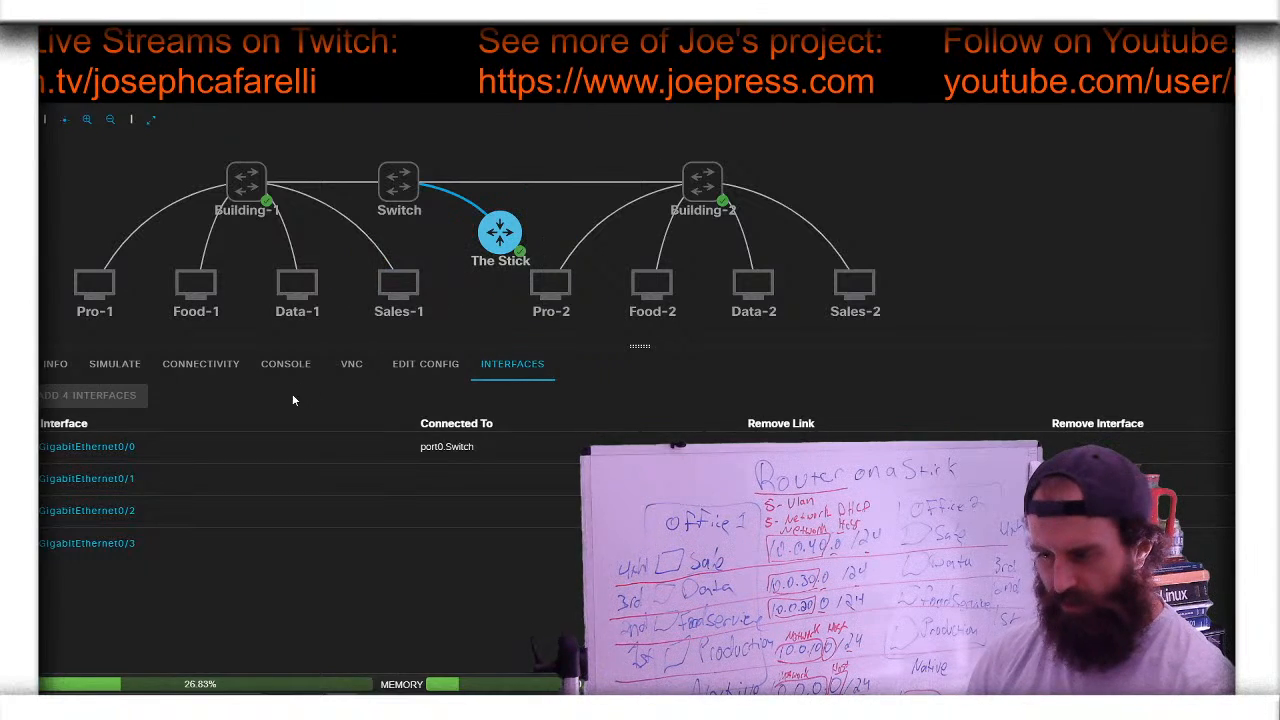
click(285, 366)
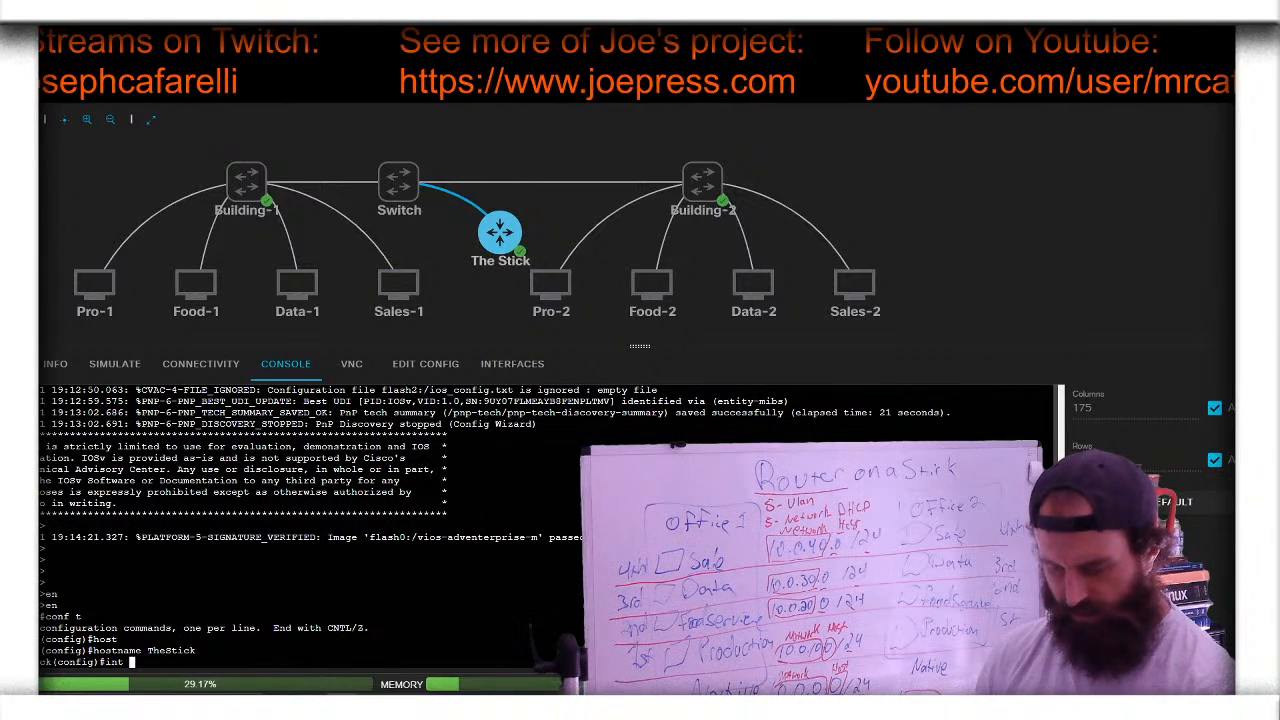
text(g0/0)
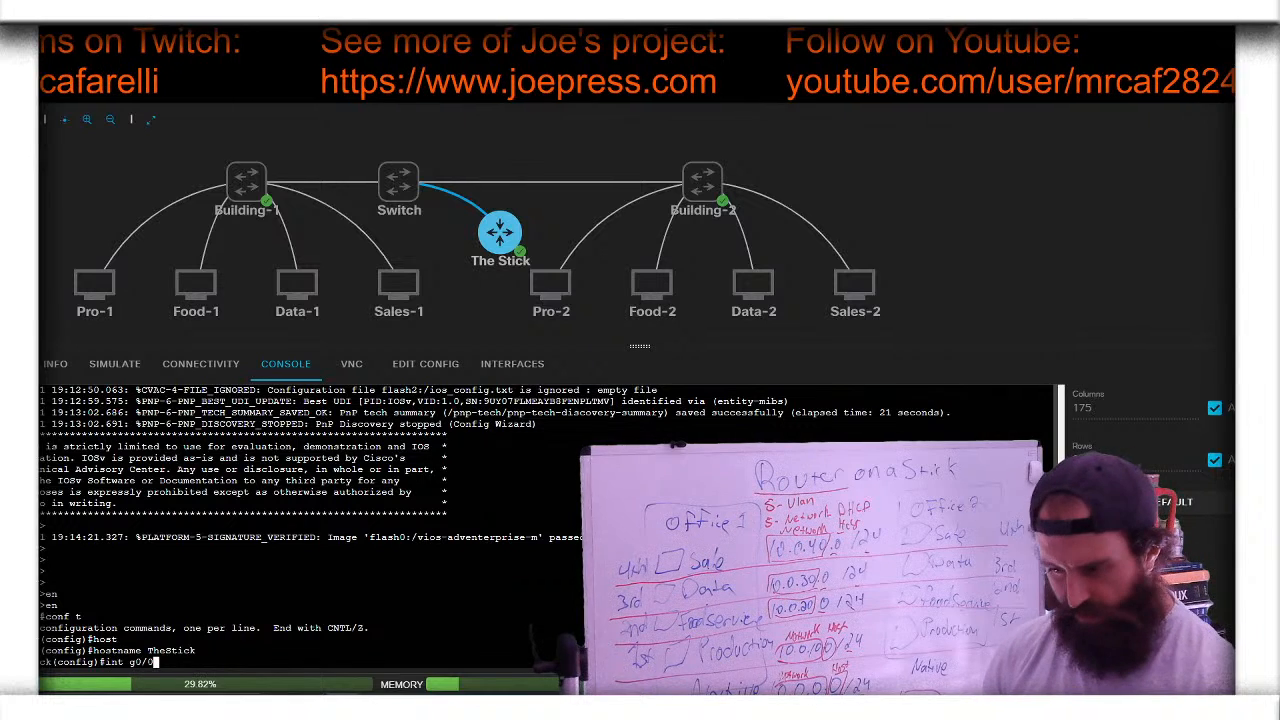
key(Return)
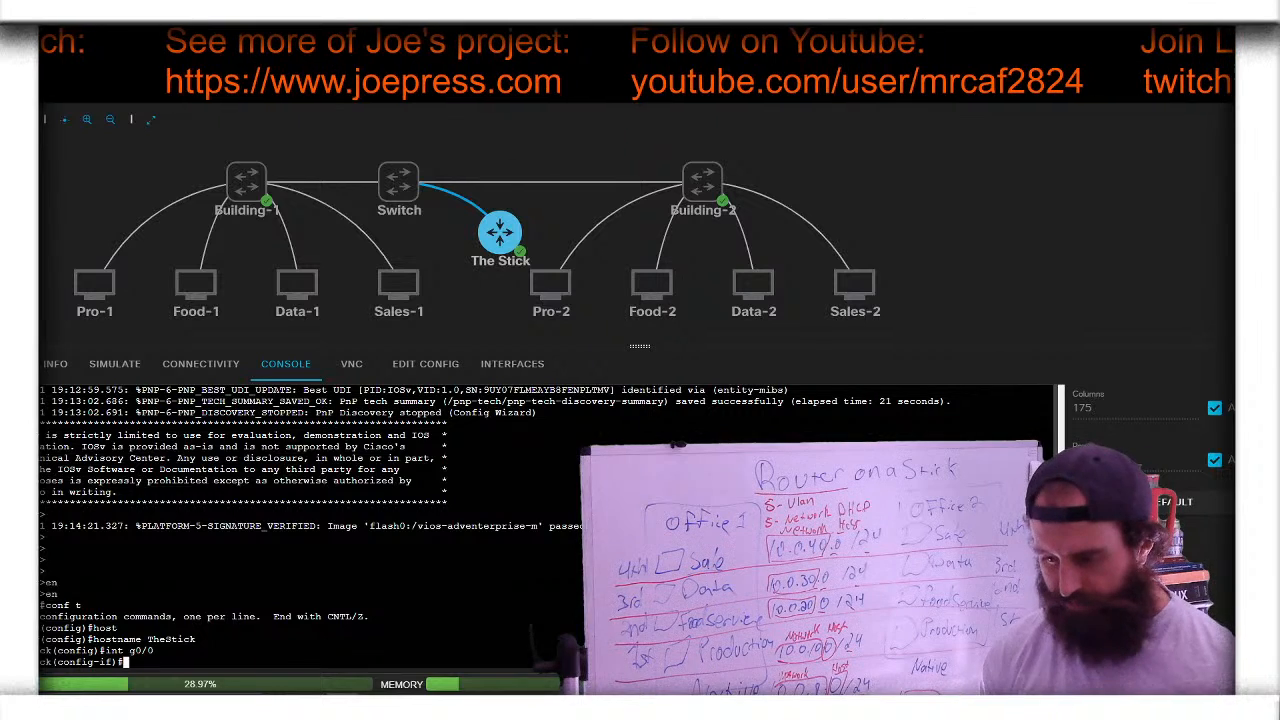
- Assign IP address 10.0.0.1 with mask 255.255.255.0 to TheStick's g0/0 interface
text(ip add)
key(Tab)
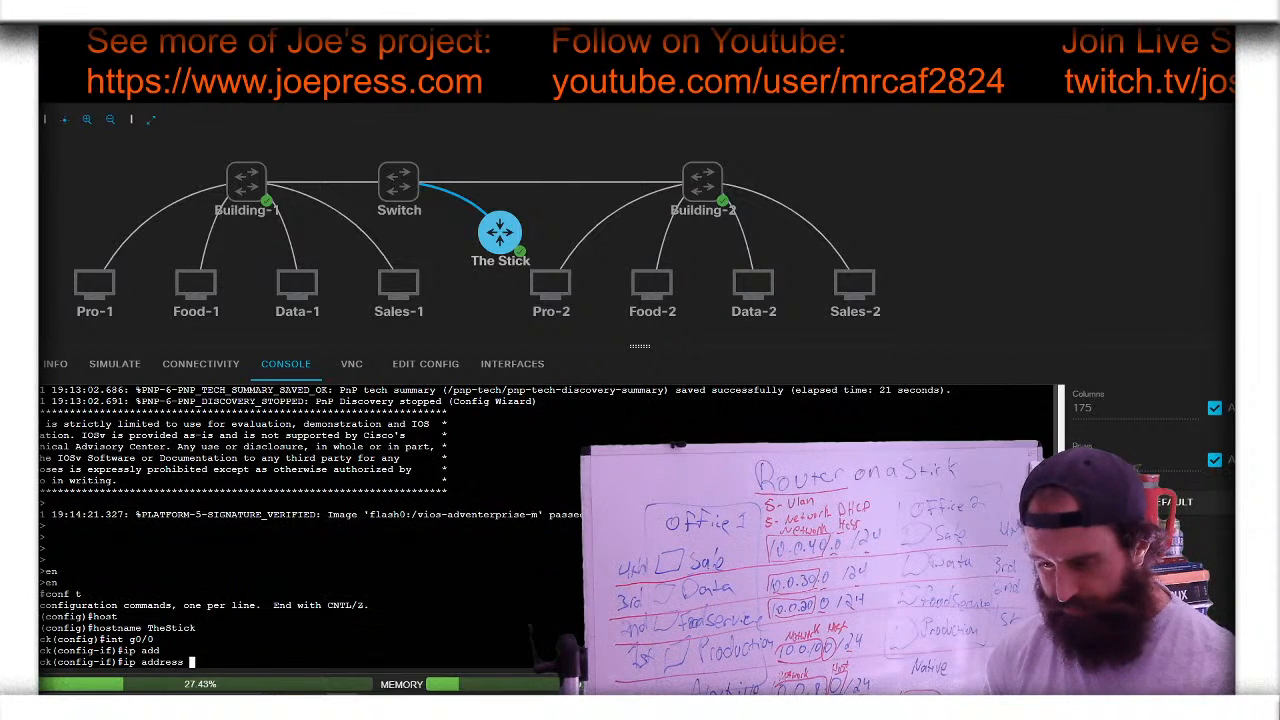
text(10.0.0.)
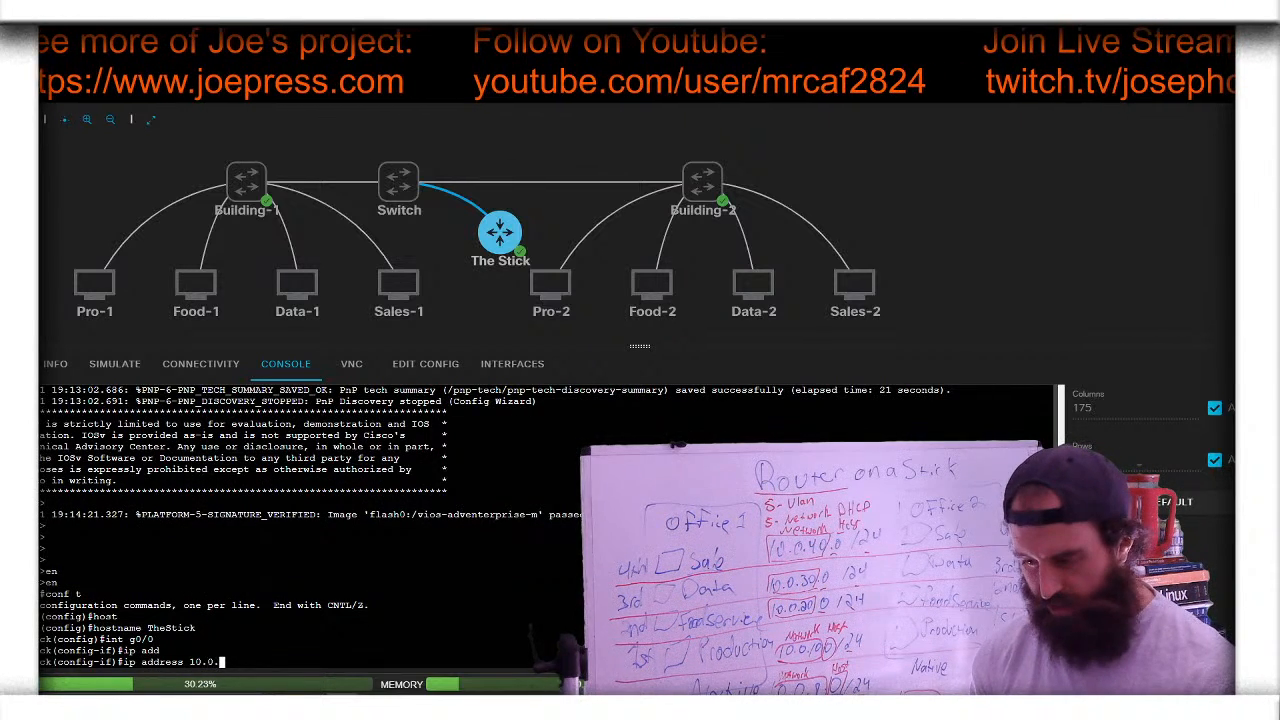
text(1 )
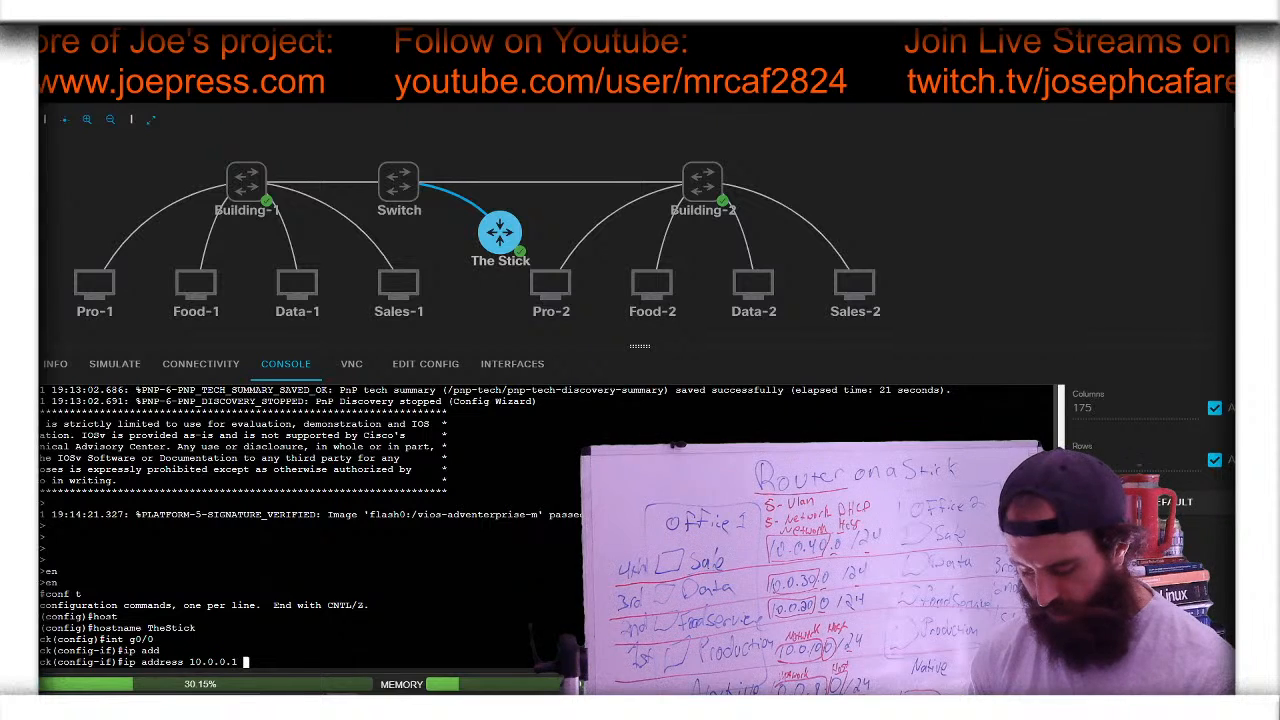
text(255.255.255)
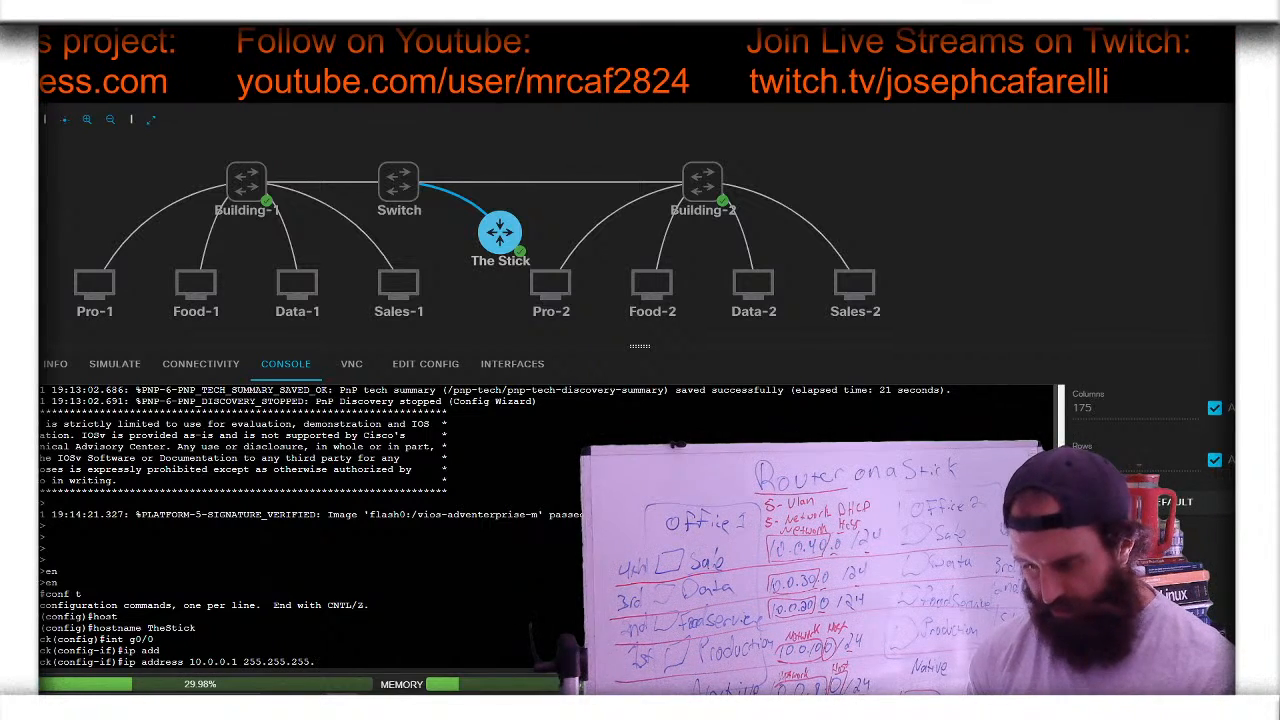
text(.0)
key(Return)
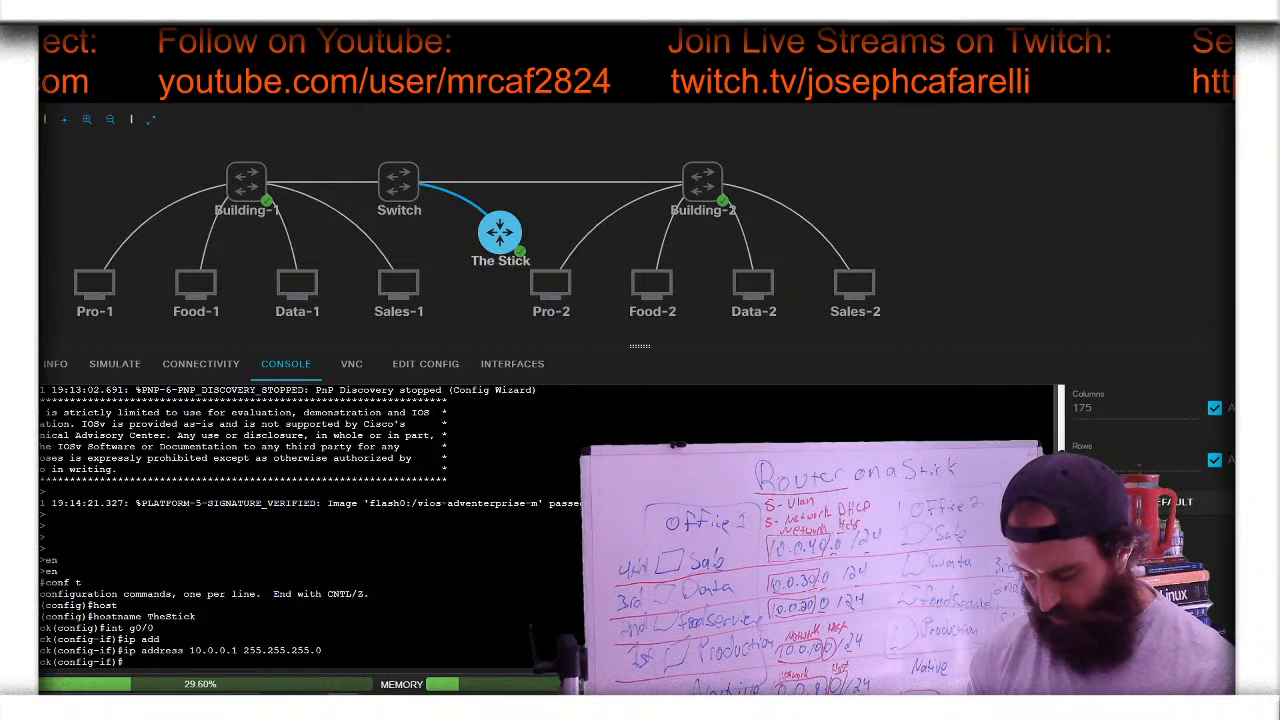
- Bring g0/0 up with no shutdown, then start an interface description command
text(no shu)
key(Tab)
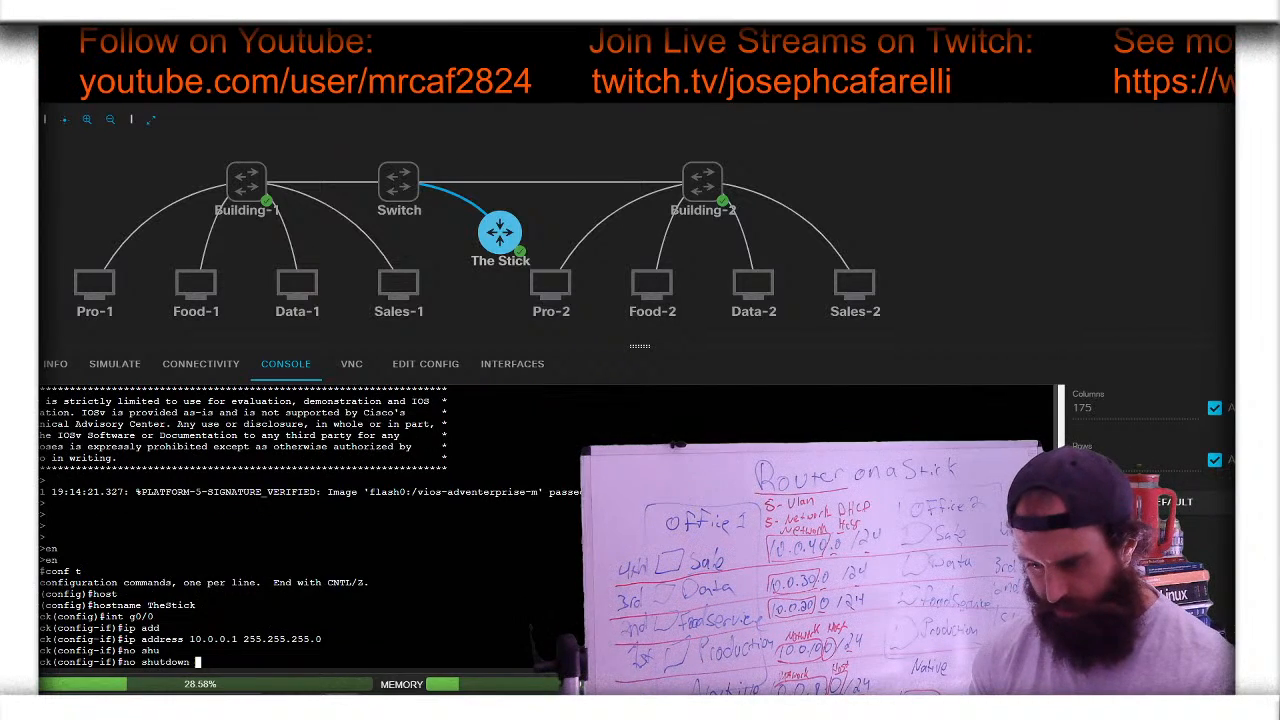
key(Return)
text(des)
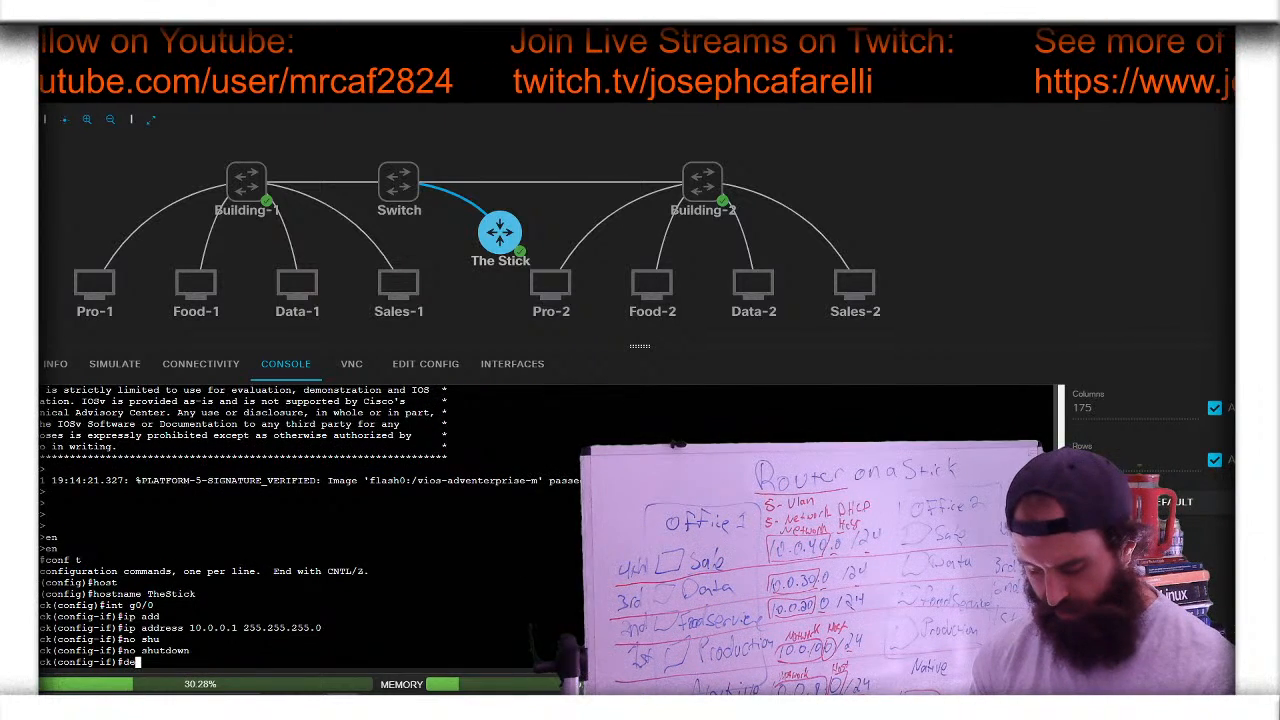
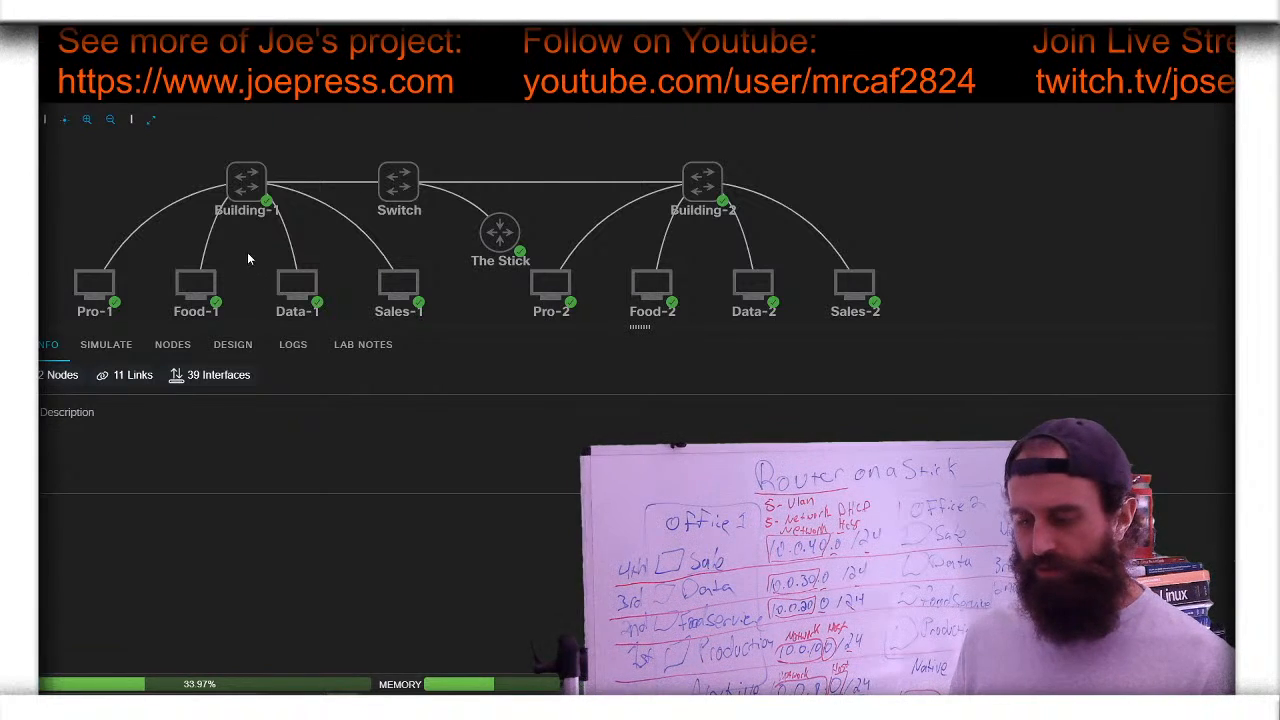
- Log into Pro-1's console as user cisco and list its interface addresses with ip addr
click(132, 271)
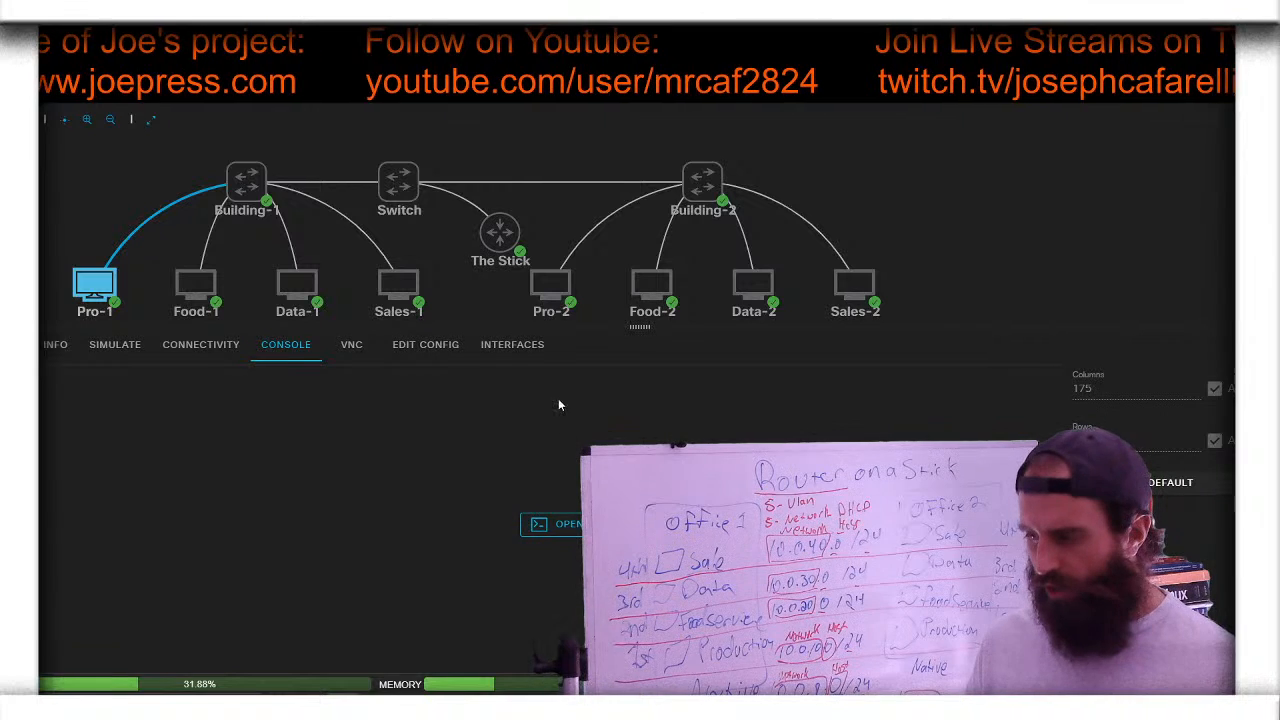
mouse_move(472, 230)
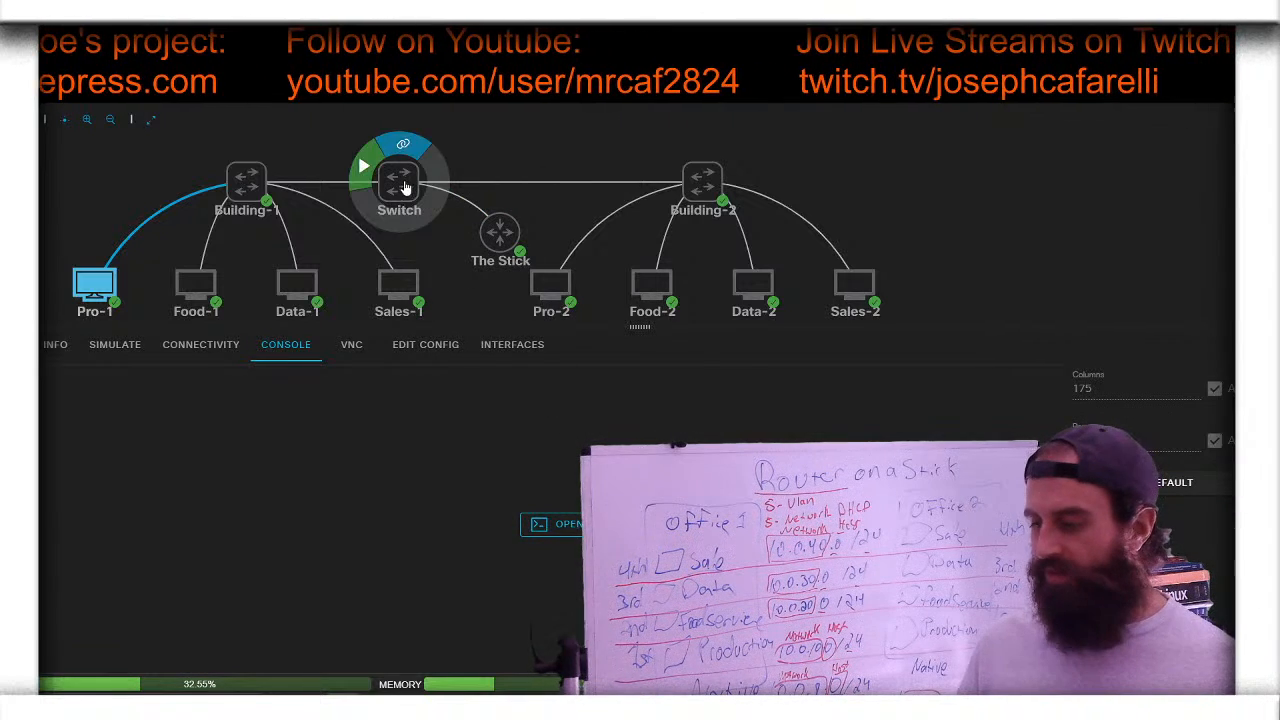
click(569, 526)
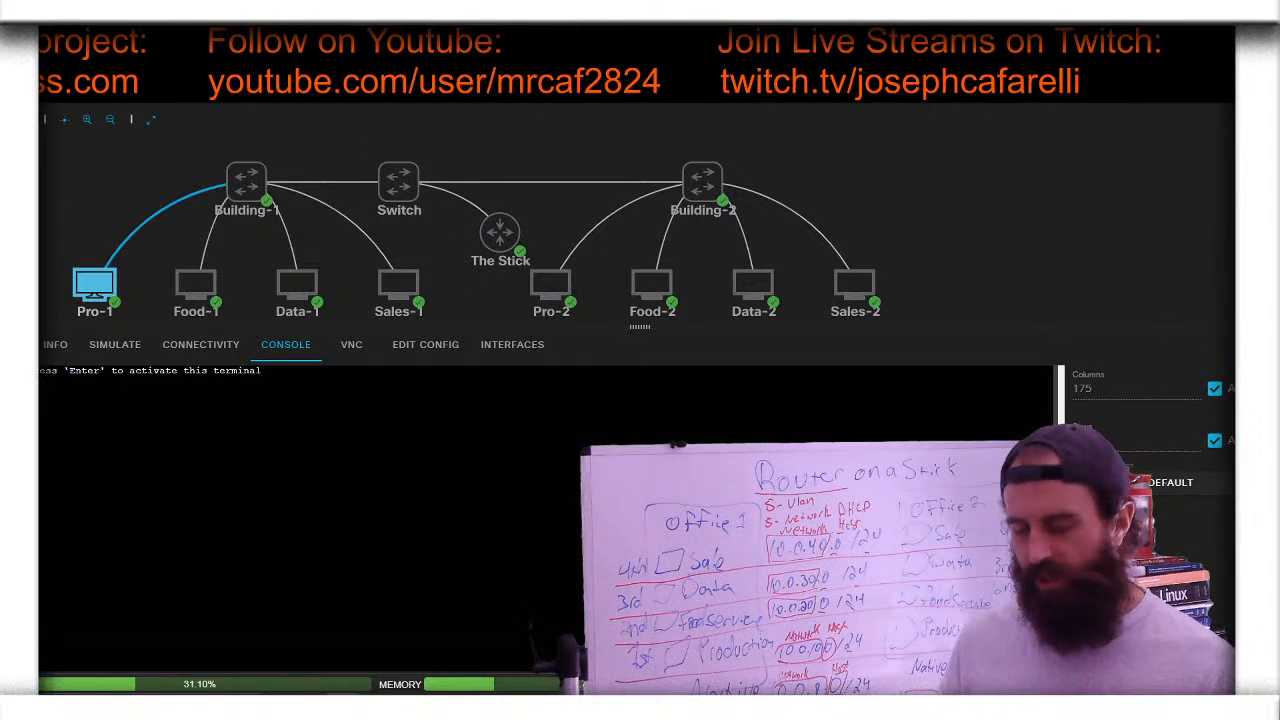
key(Return)
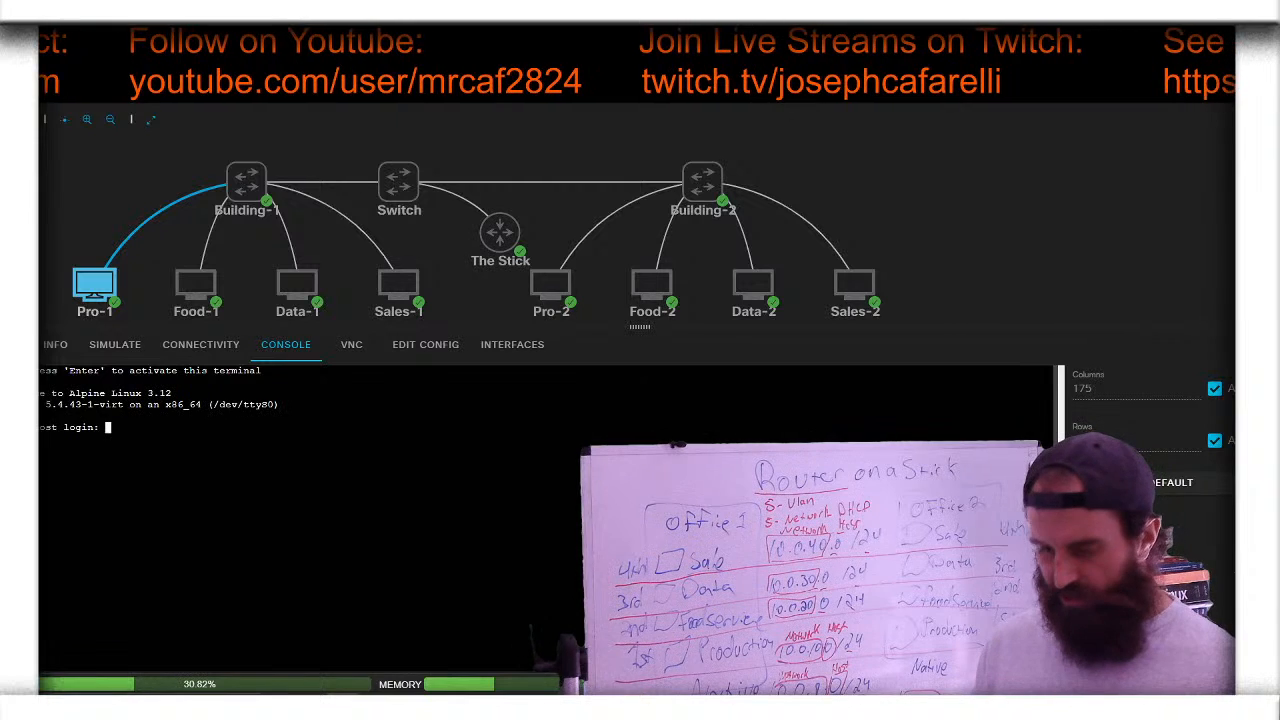
text(cisco)
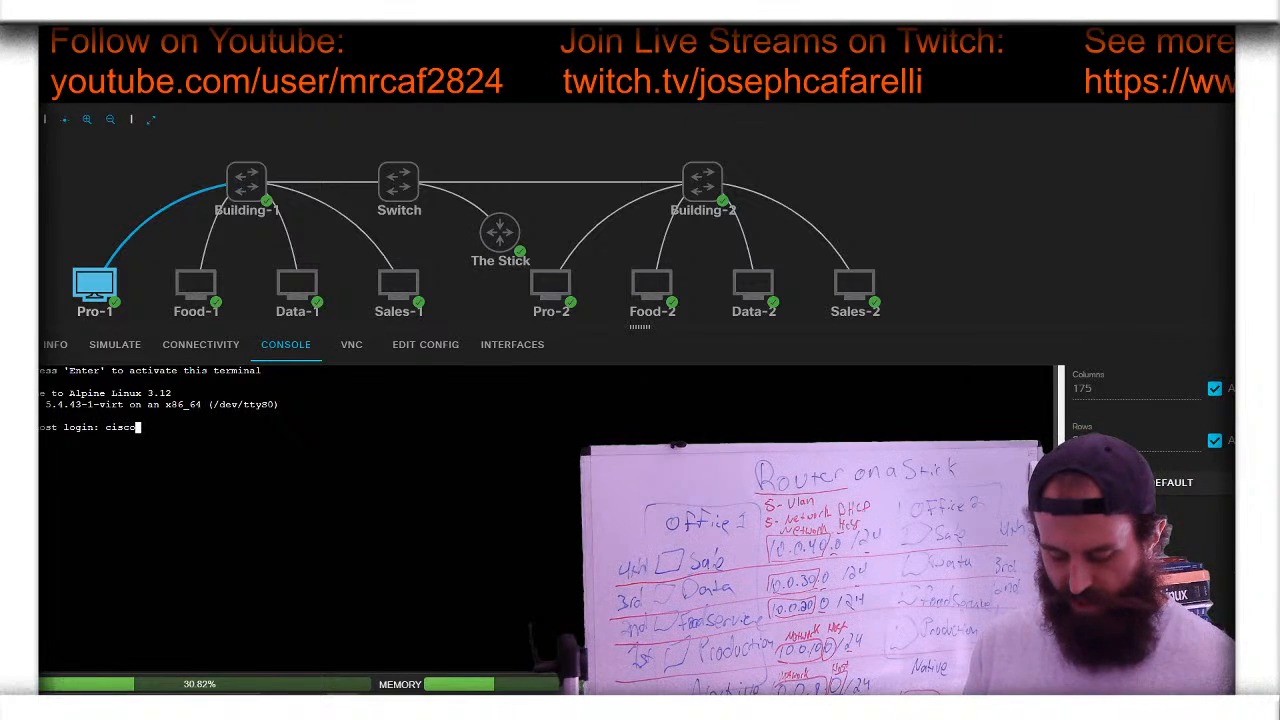
key(Return)
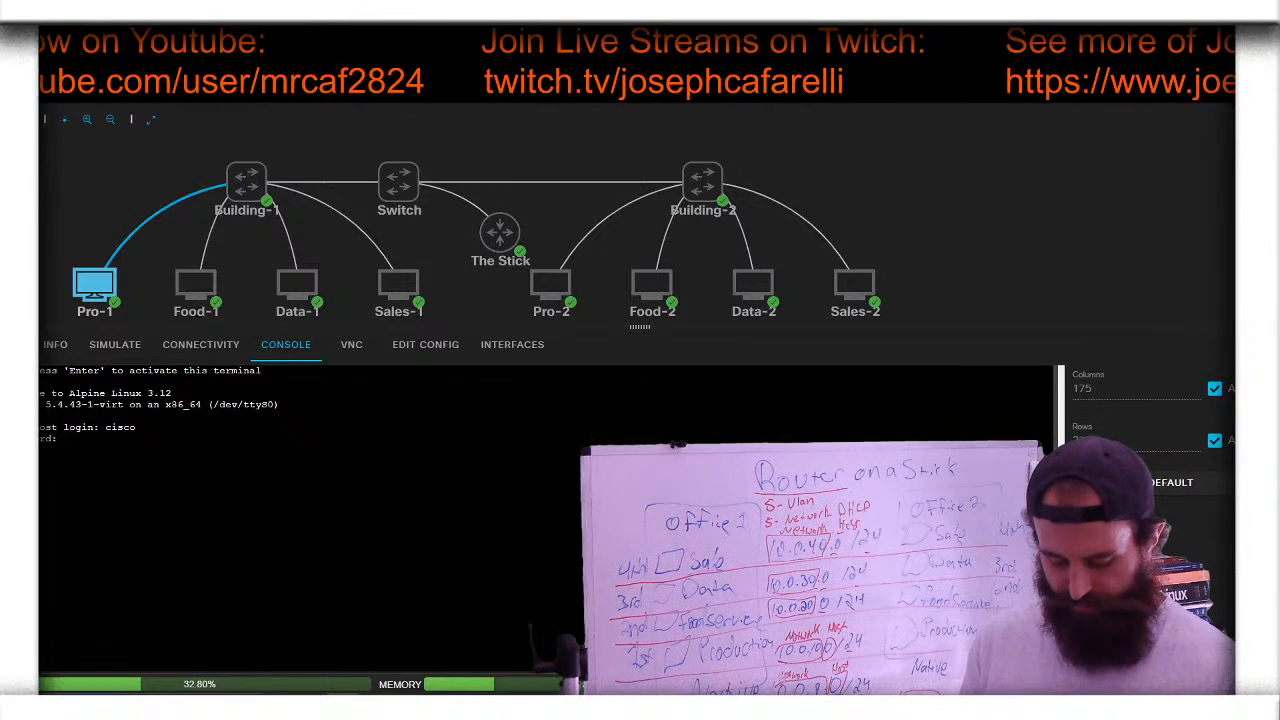
key(Return)
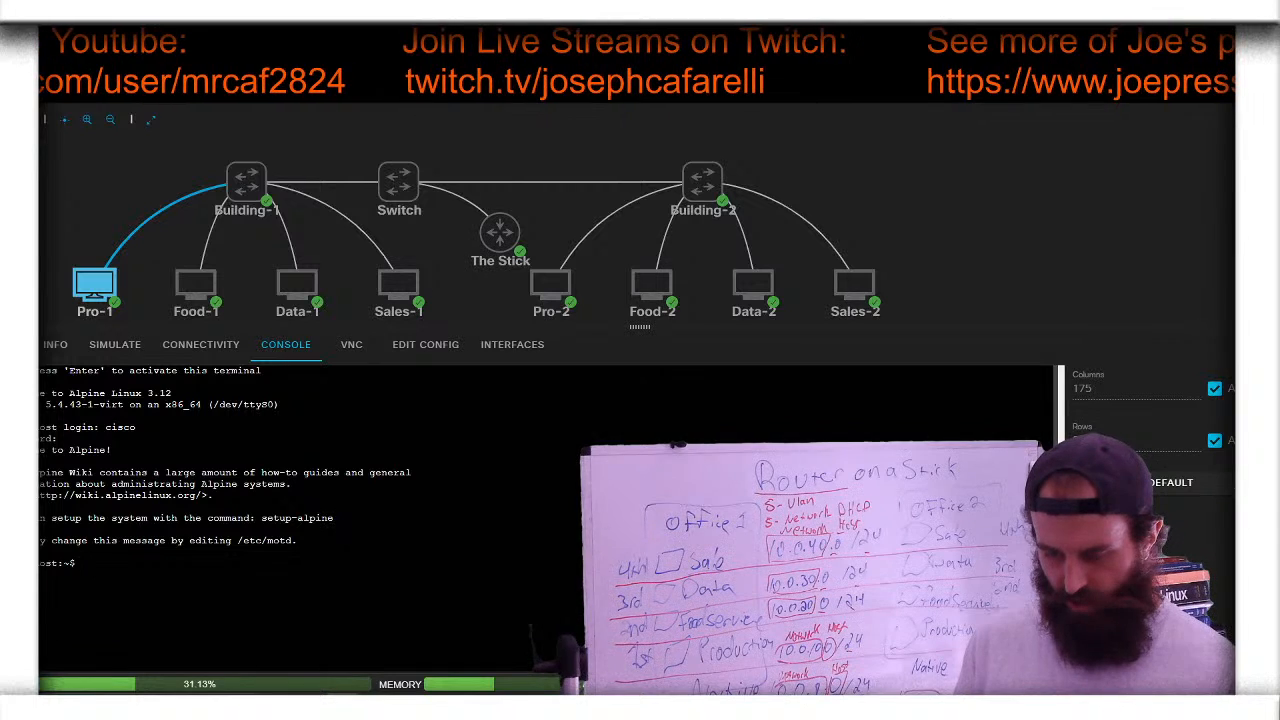
text(ip addr)
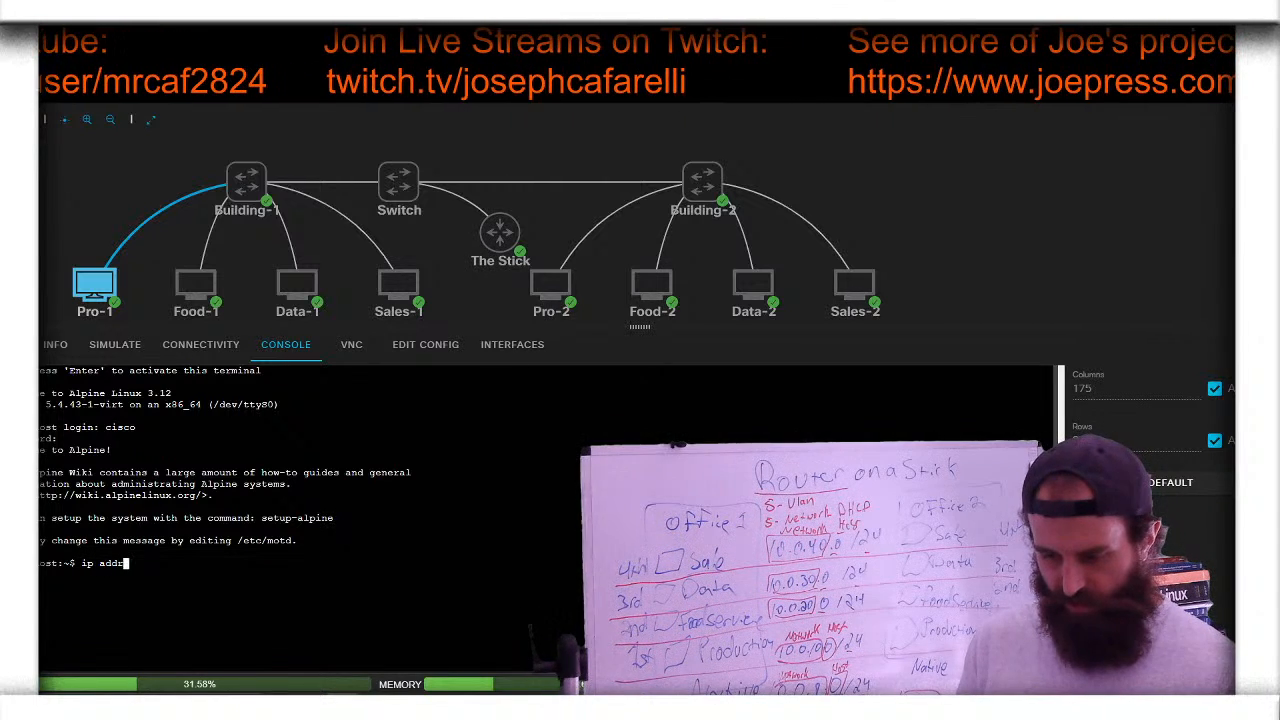
key(Return)
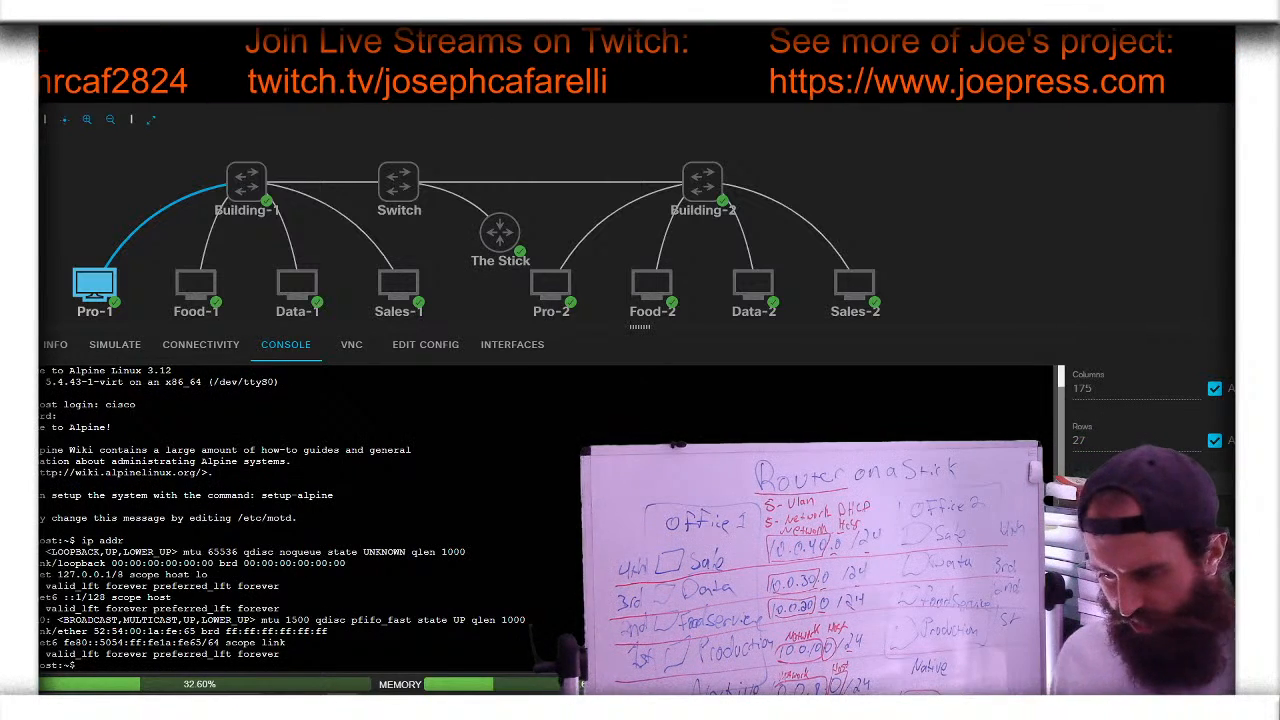
- Log into Food-1's console as user cisco and list its addresses with ip addr
click(198, 286)
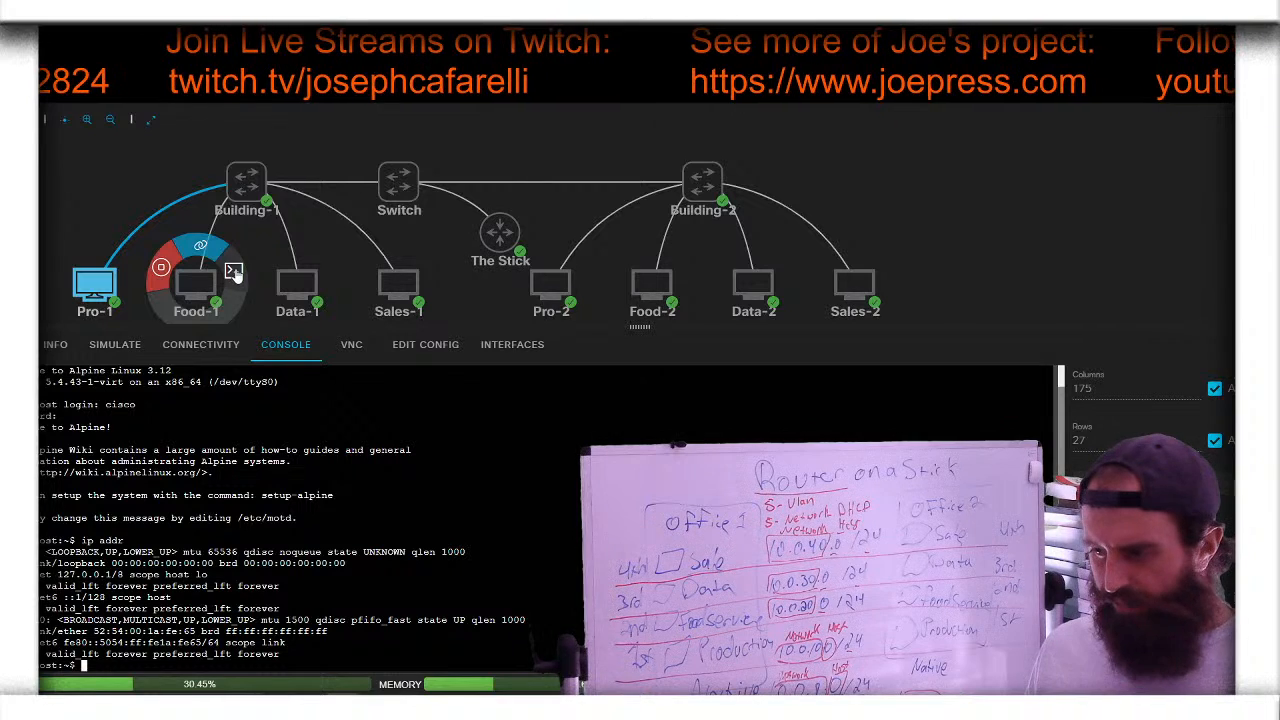
click(234, 274)
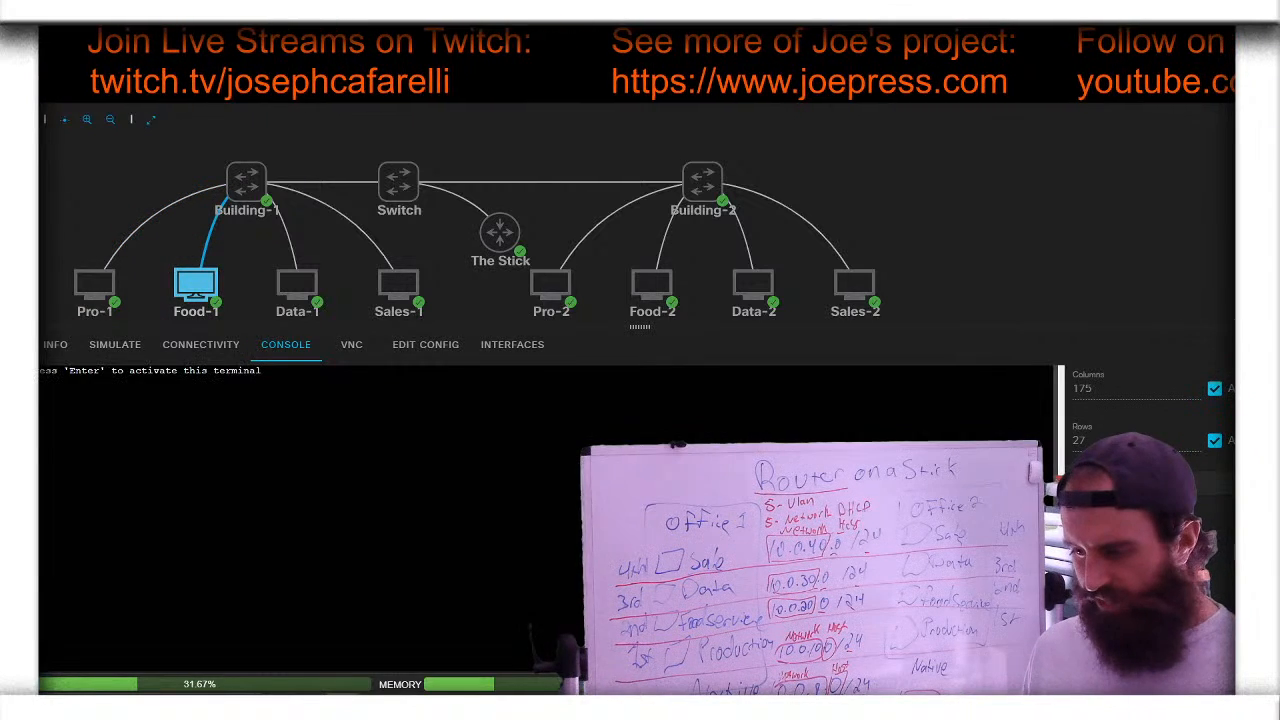
key(Return)
text(cis)
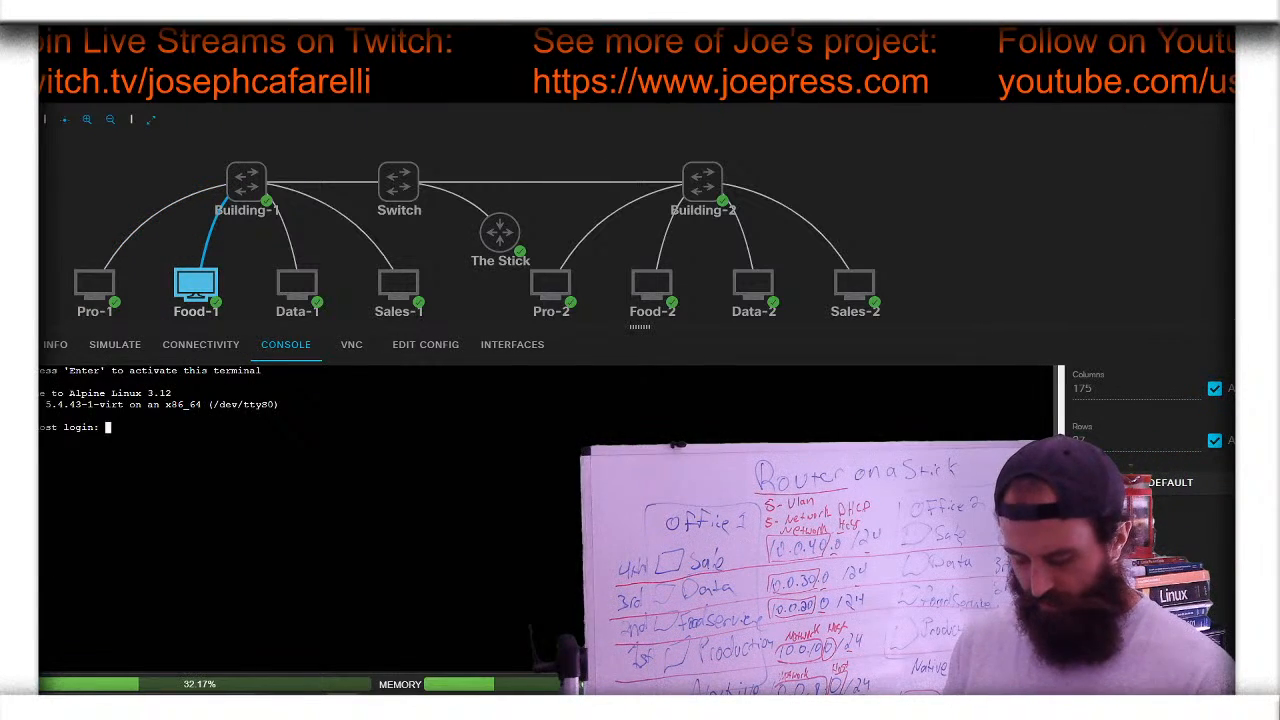
text(co)
key(Return)
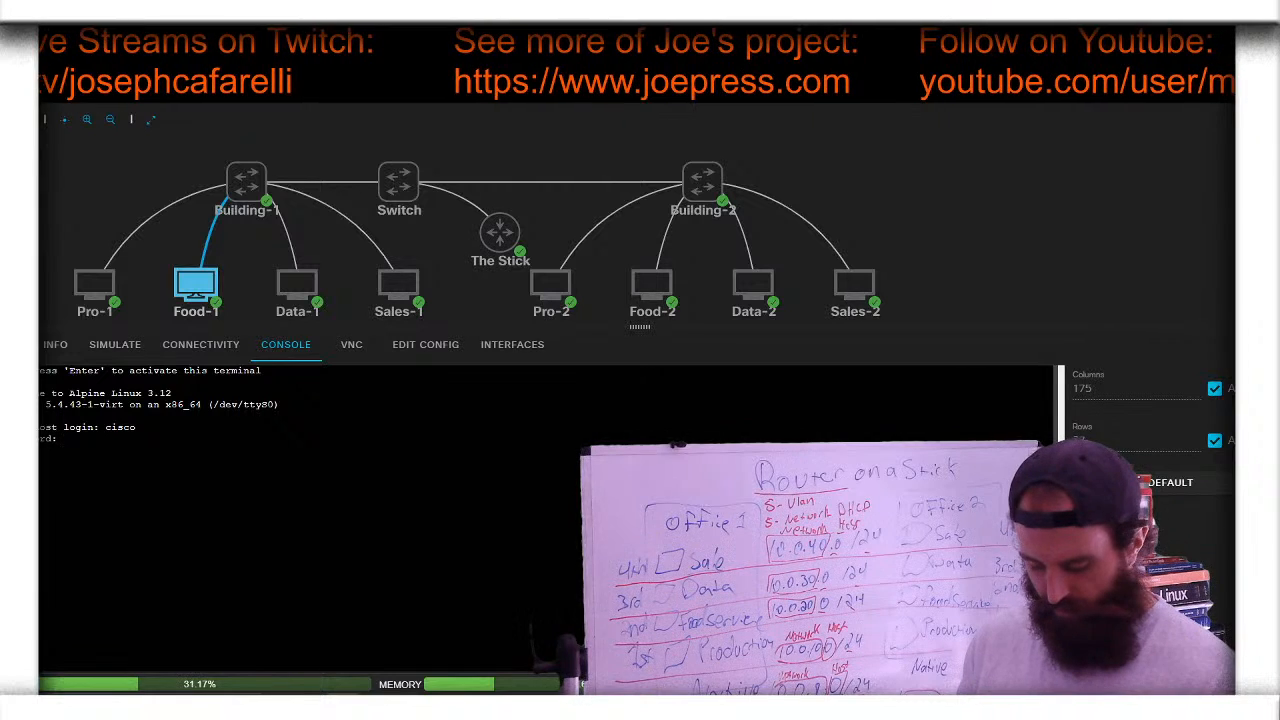
key(Return)
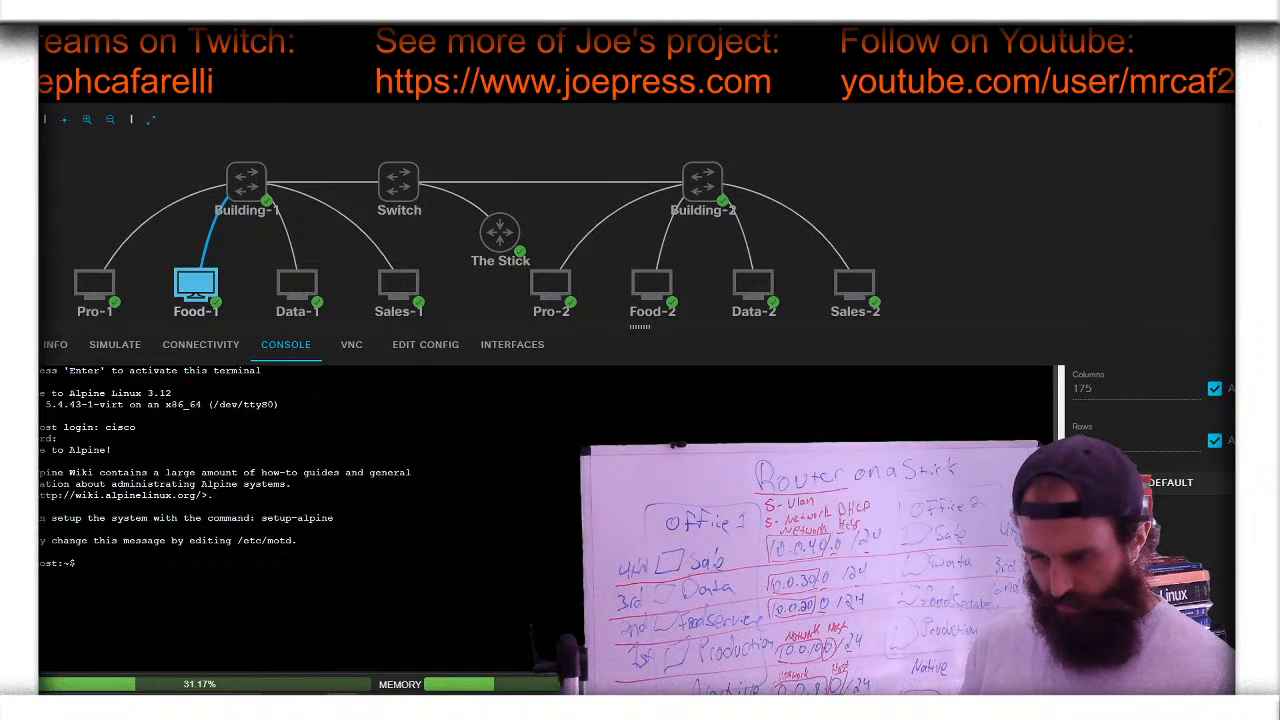
text(ip addr)
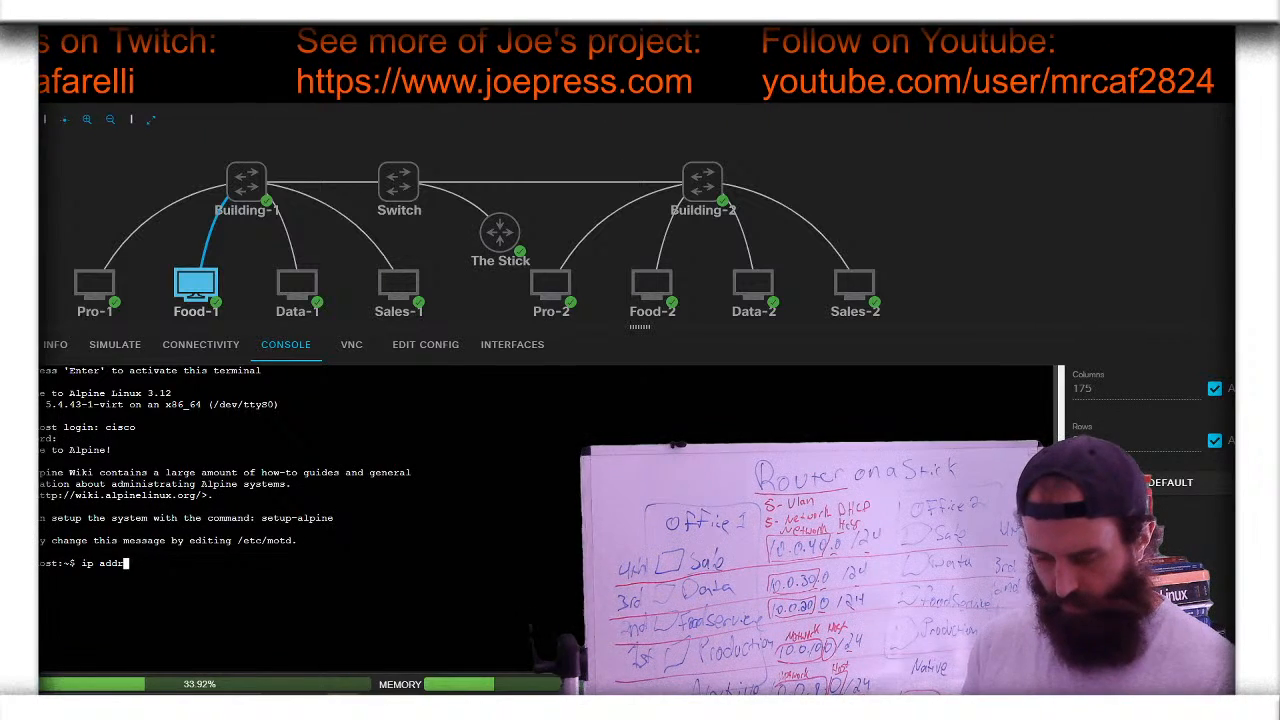
key(Return)
- Log into Data-1's console as user cisco
click(297, 285)
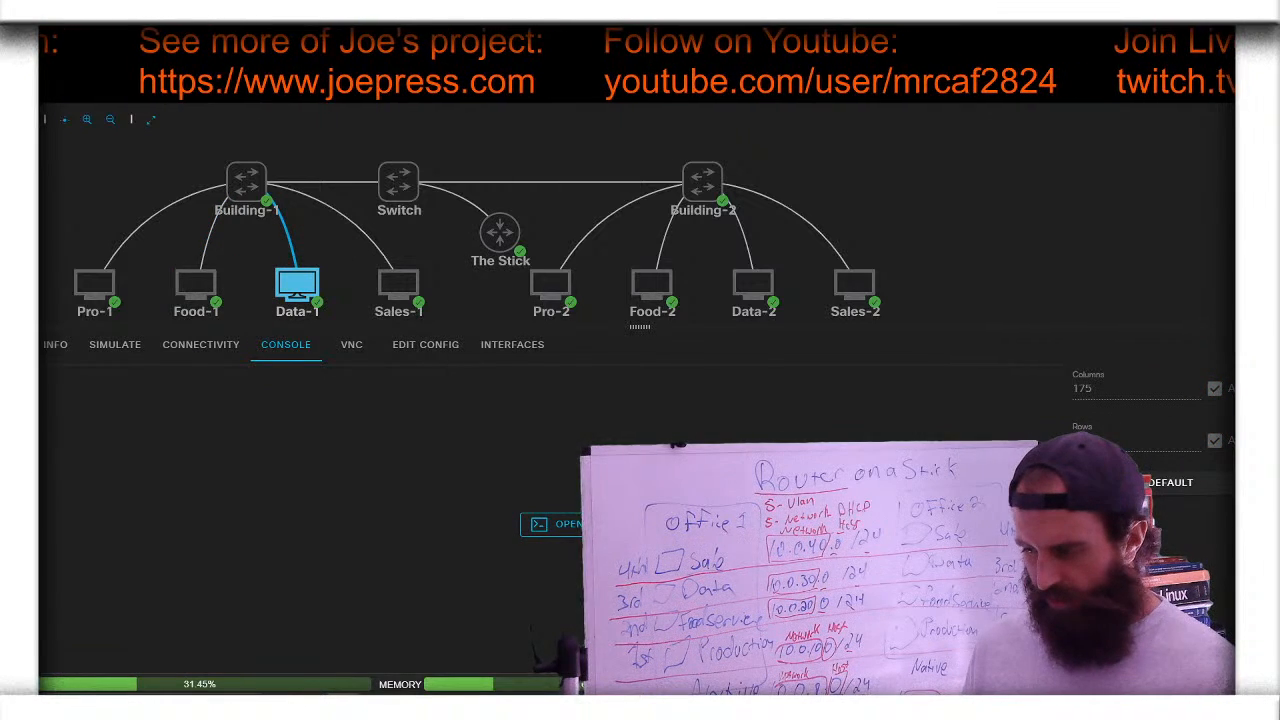
click(565, 524)
key(Return)
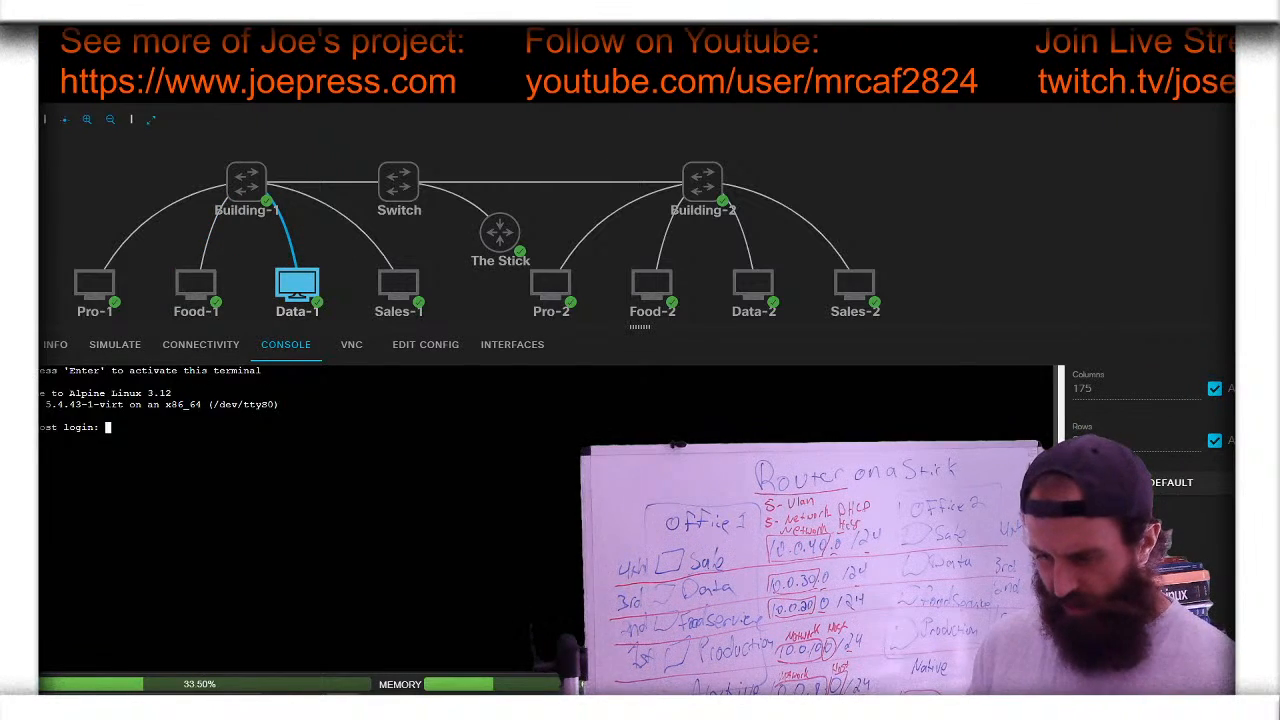
text(cisco)
key(Return)
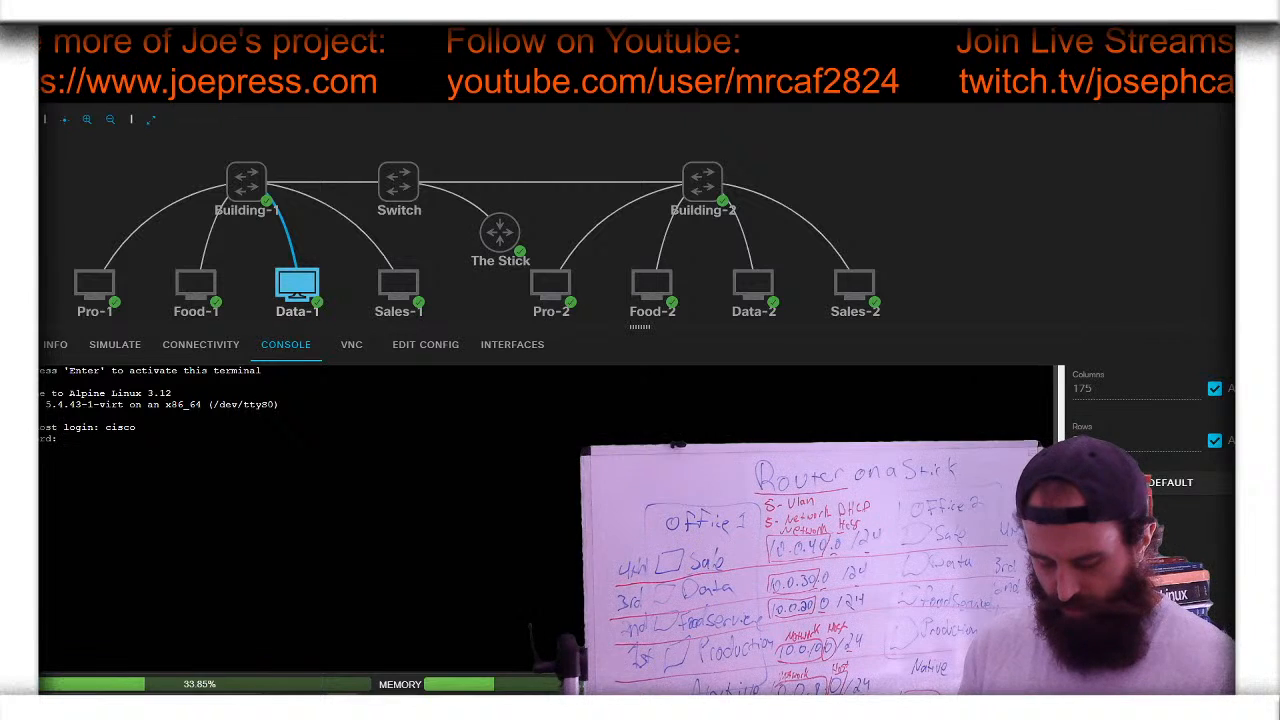
key(Return)
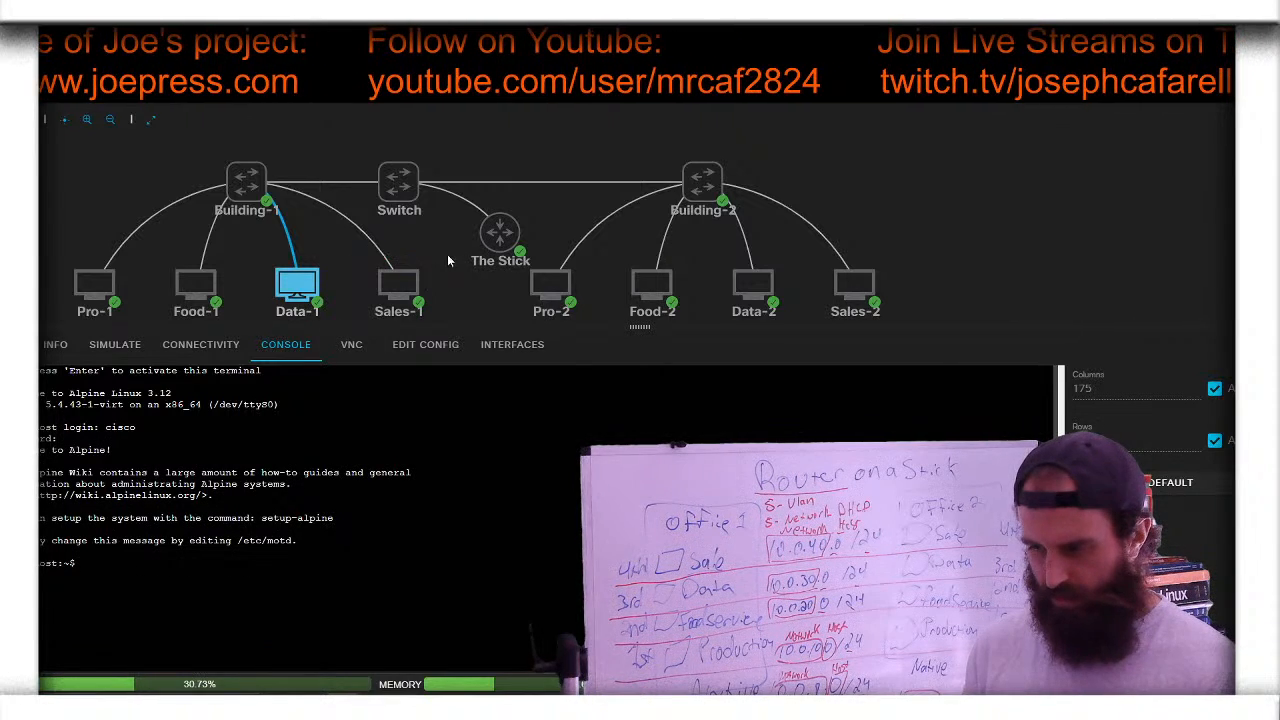
- Log into Sales-1's console as user cisco after retrying the login, then select Pro-2
click(399, 286)
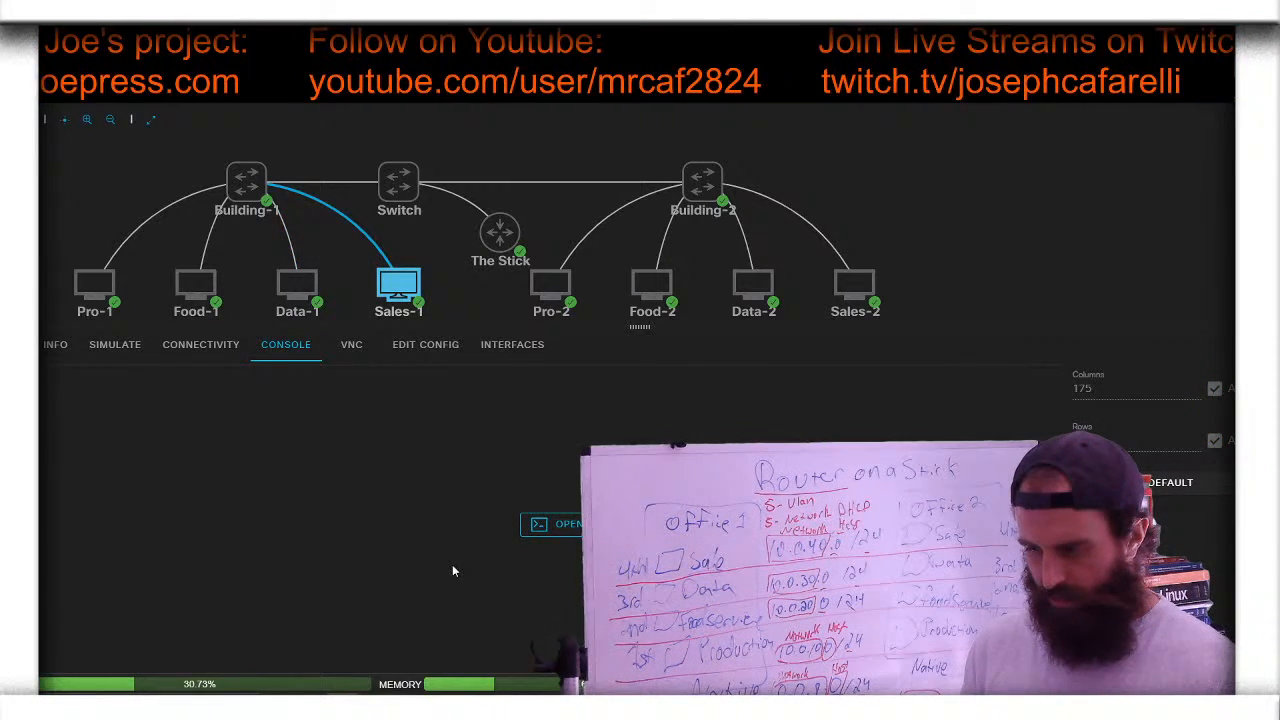
click(562, 525)
key(Return)
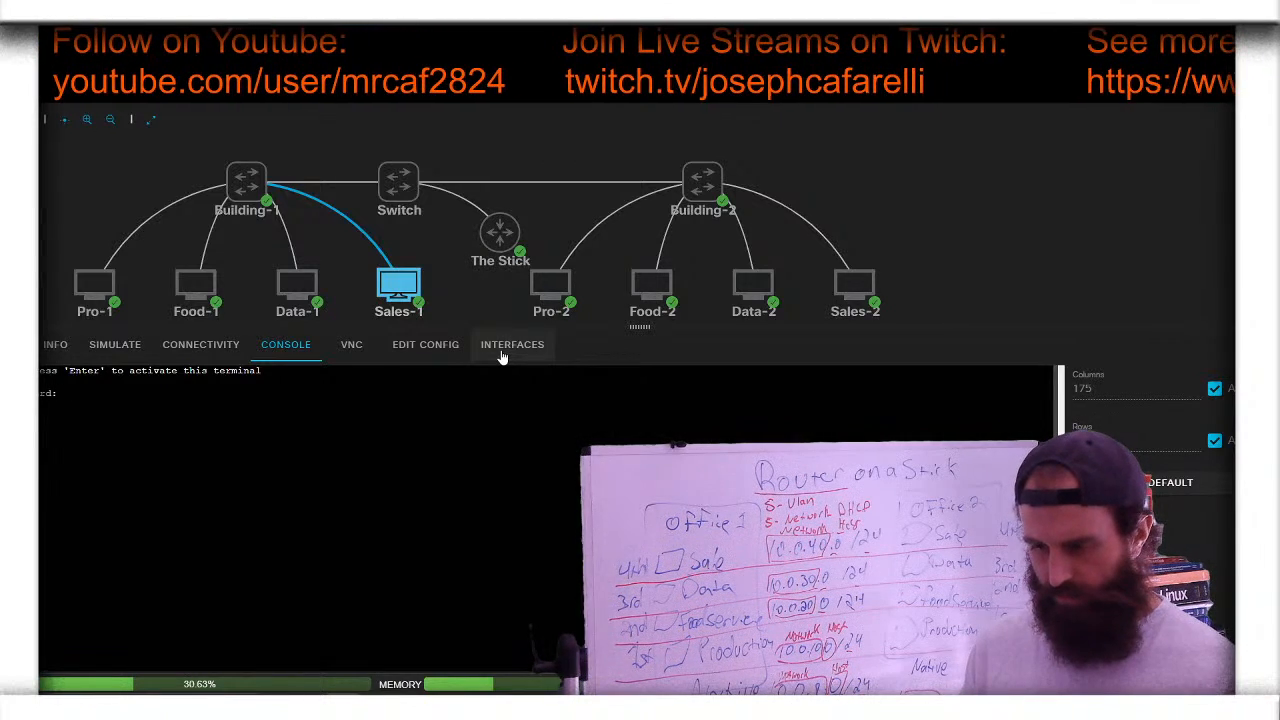
key(Return)
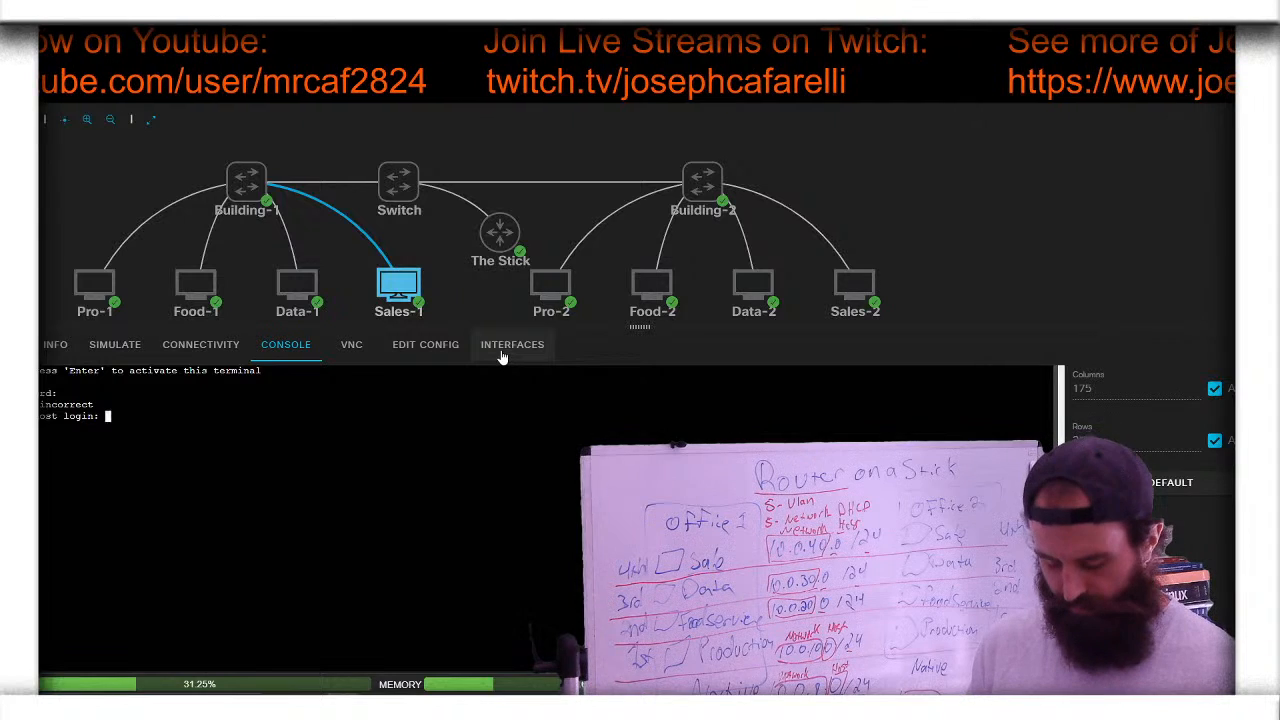
text(cisco)
key(Return)
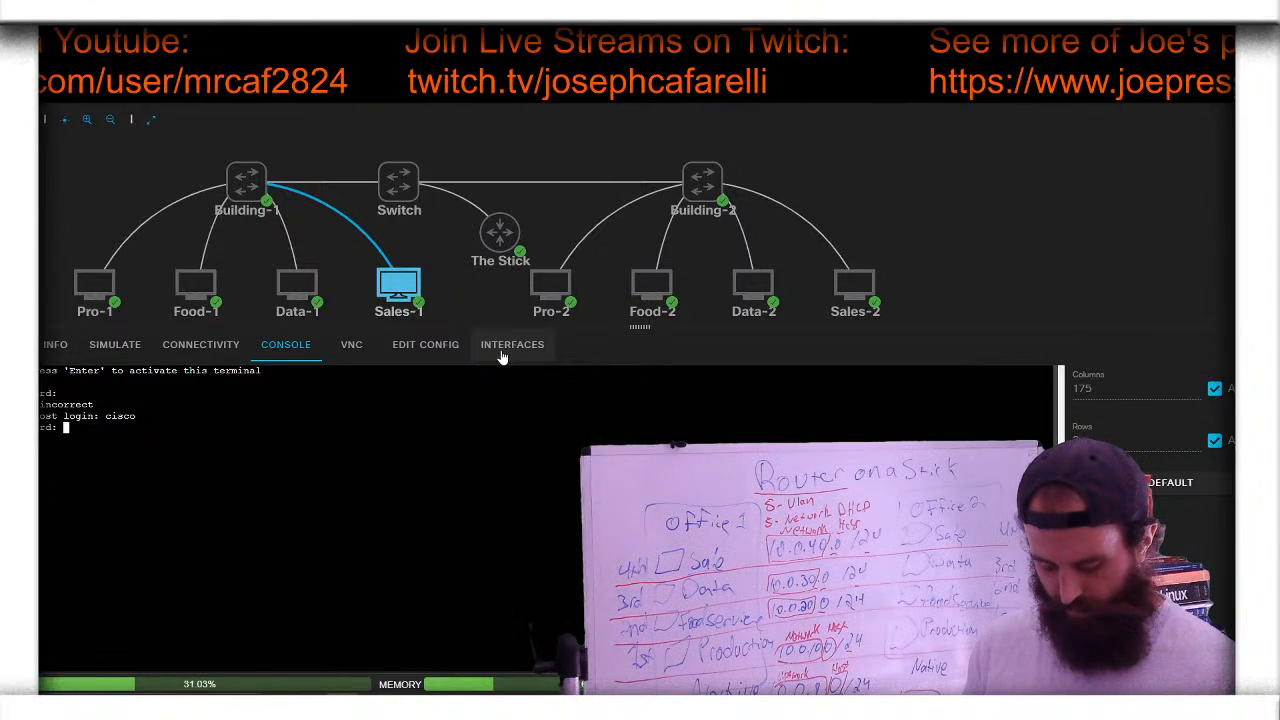
key(Return)
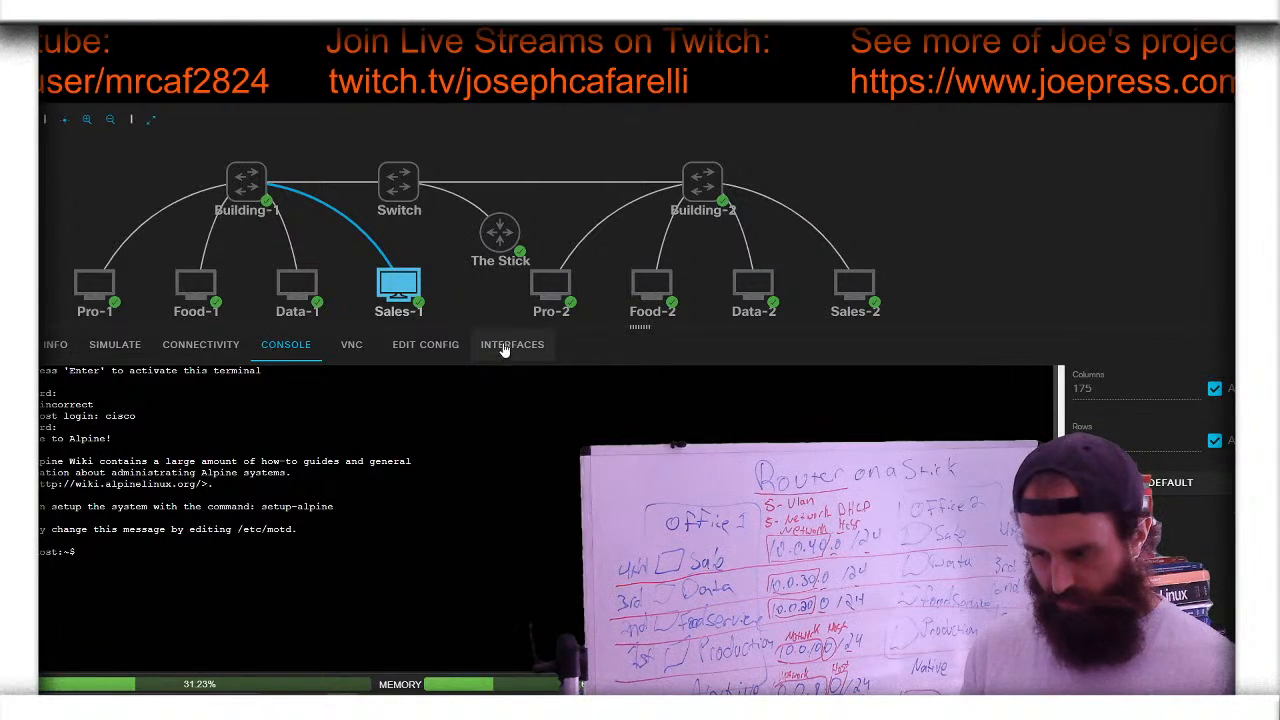
click(555, 283)
click(588, 276)
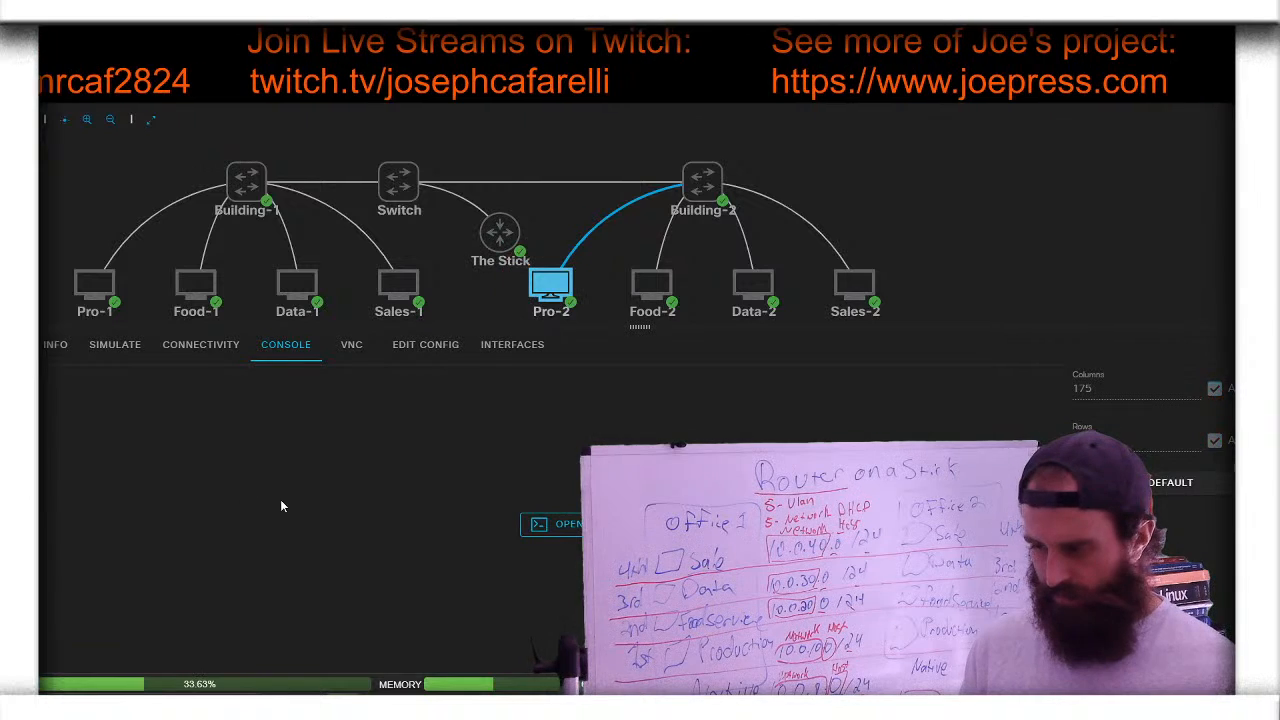
- Log into Pro-2's console as user cisco
click(560, 525)
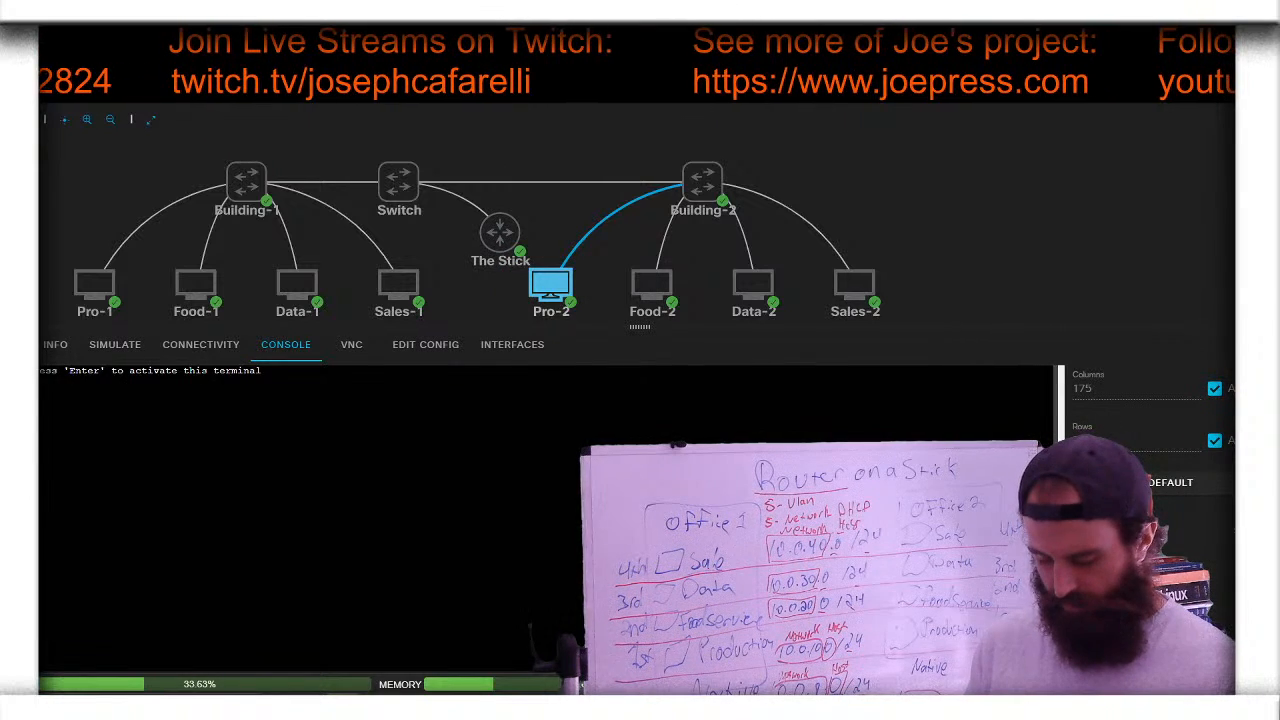
key(Return)
text(cisco)
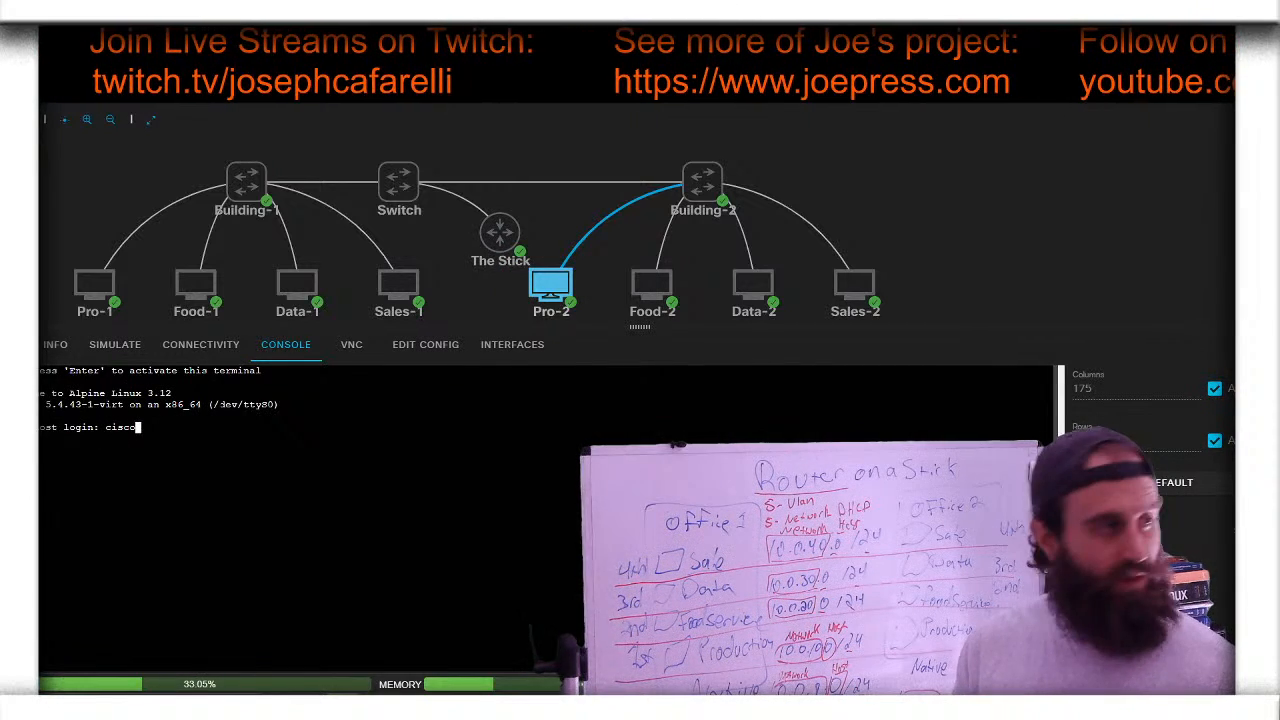
key(Return)
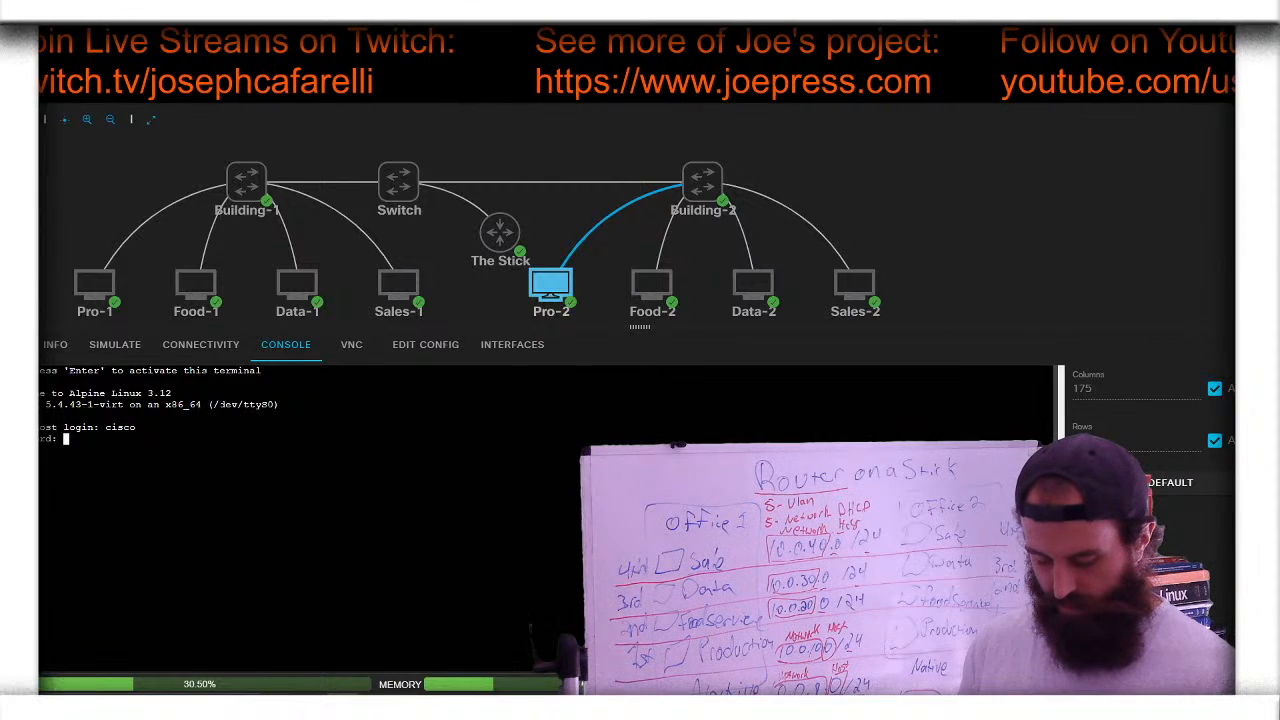
key(Return)
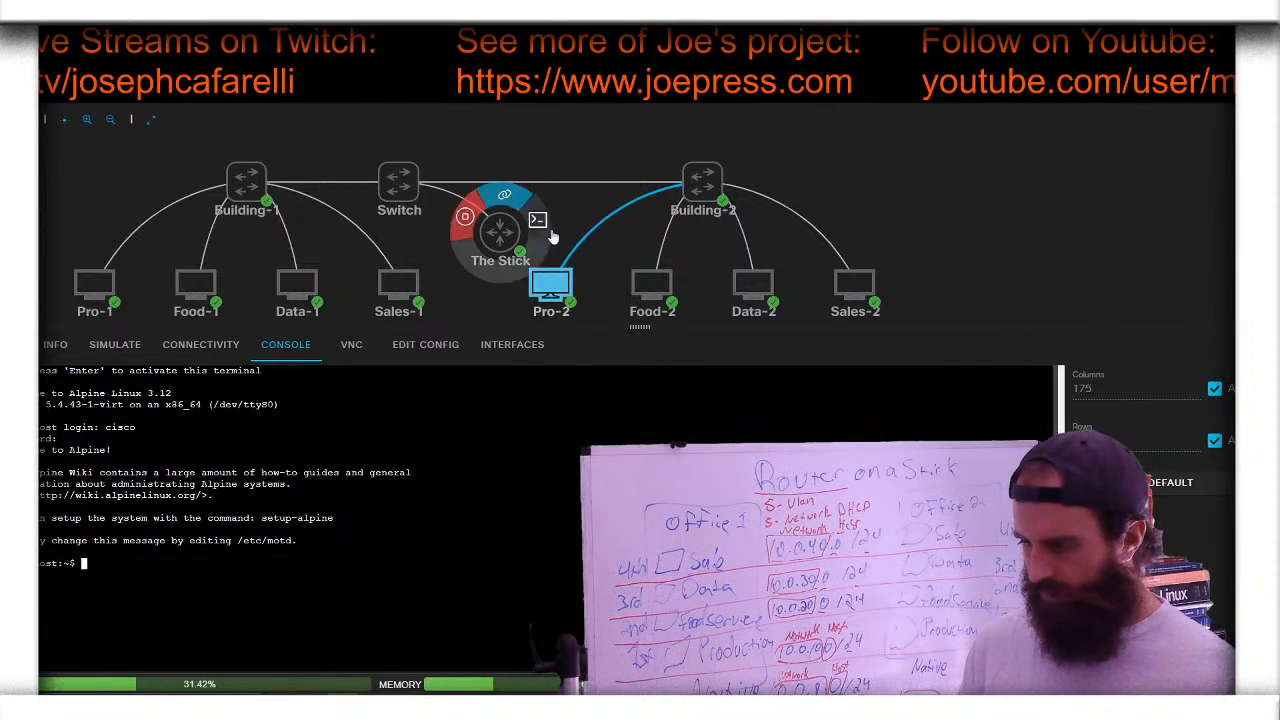
- Log into Food-2's console as user cisco
click(689, 272)
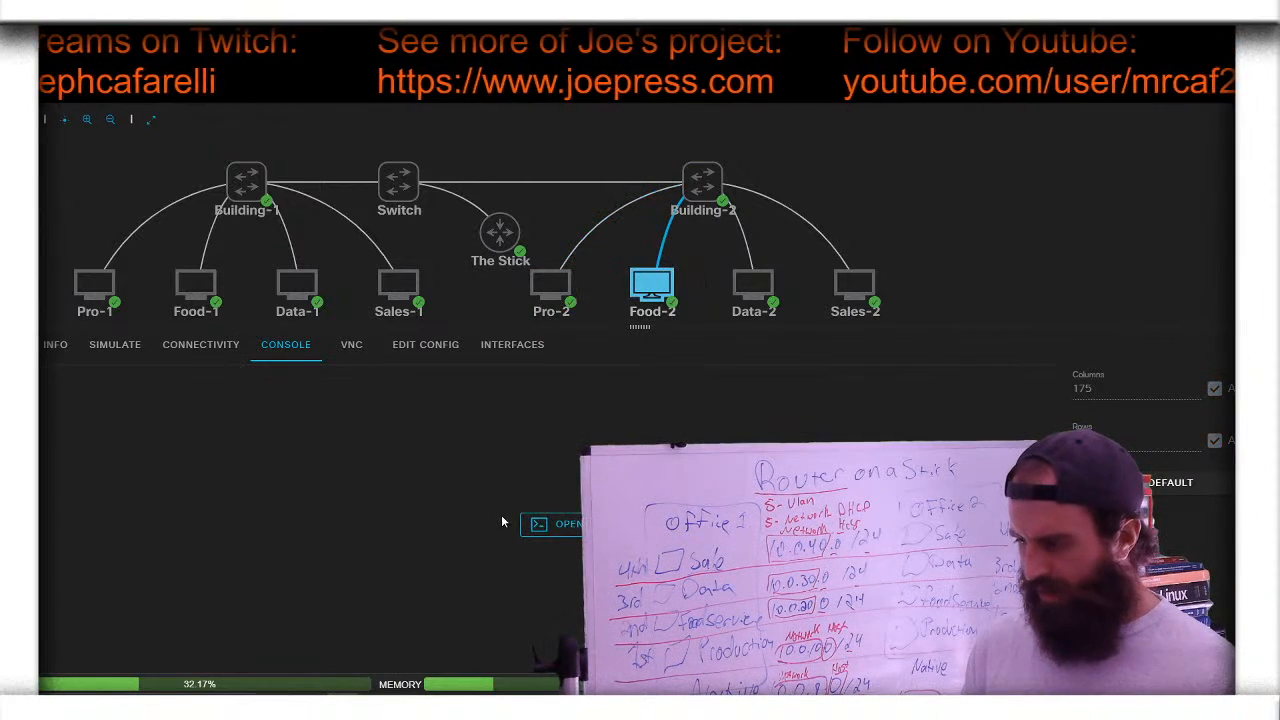
key(Return)
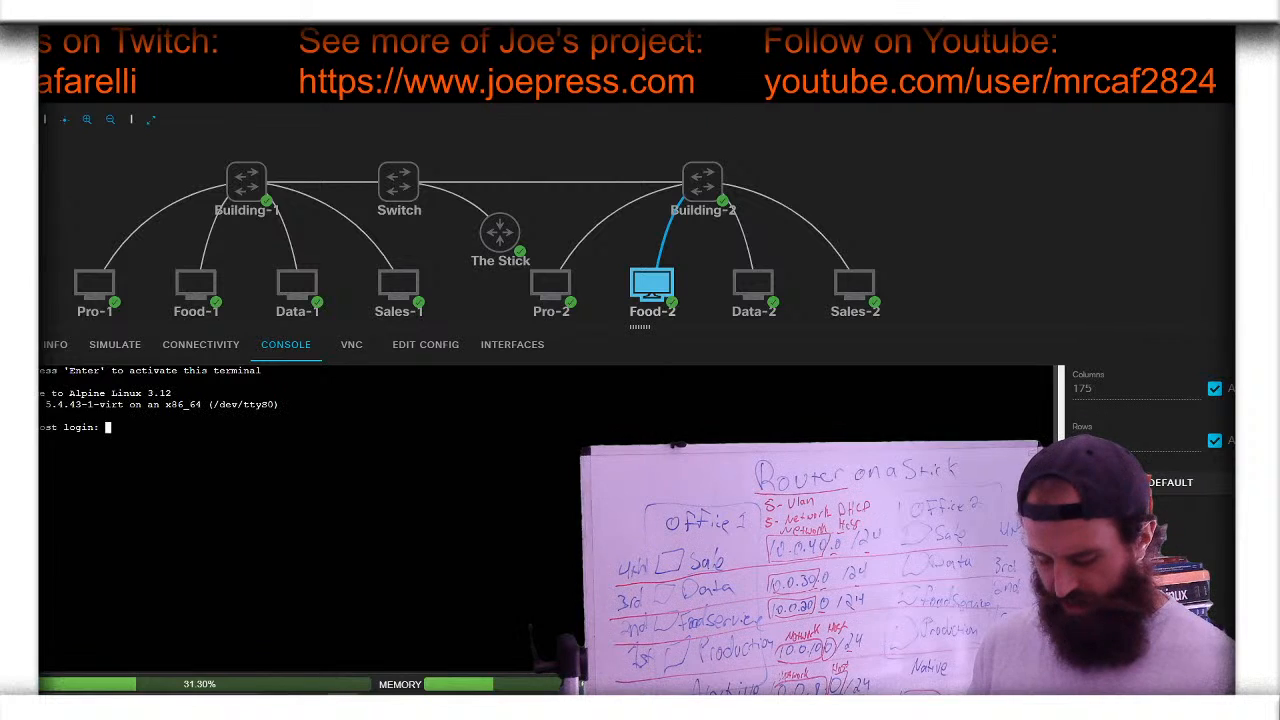
text(cisco)
key(Return)
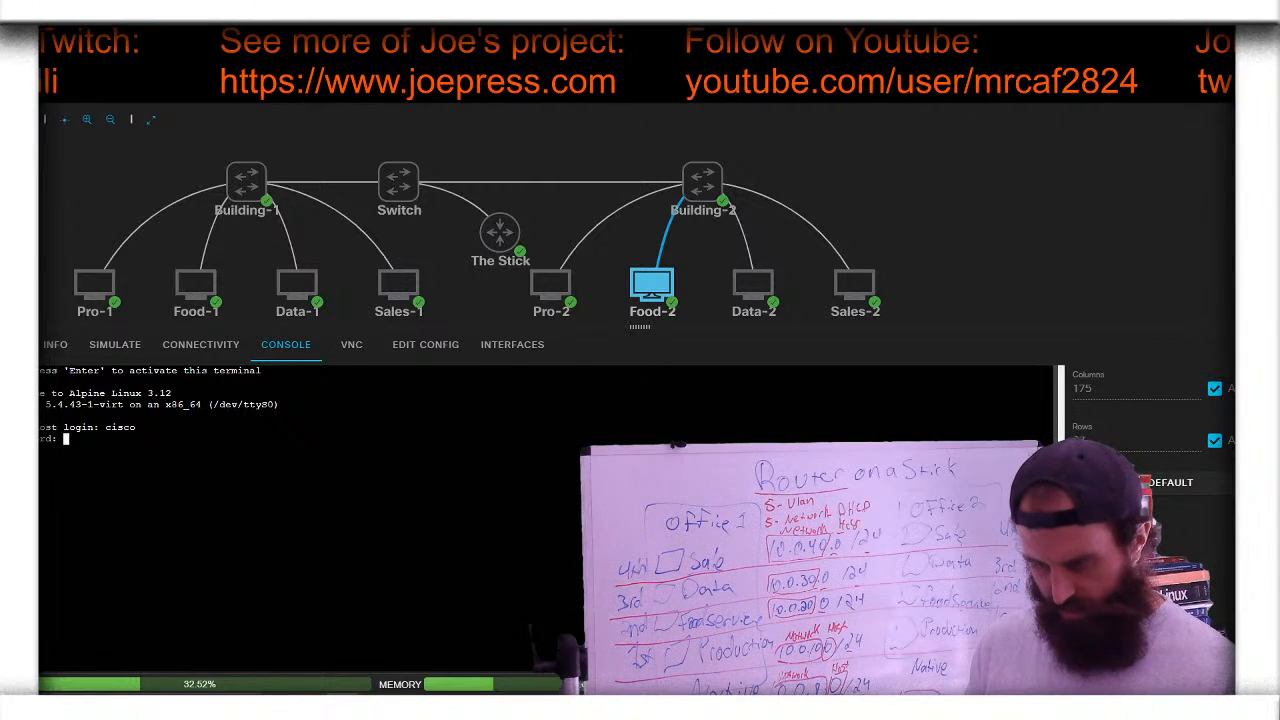
key(Return)
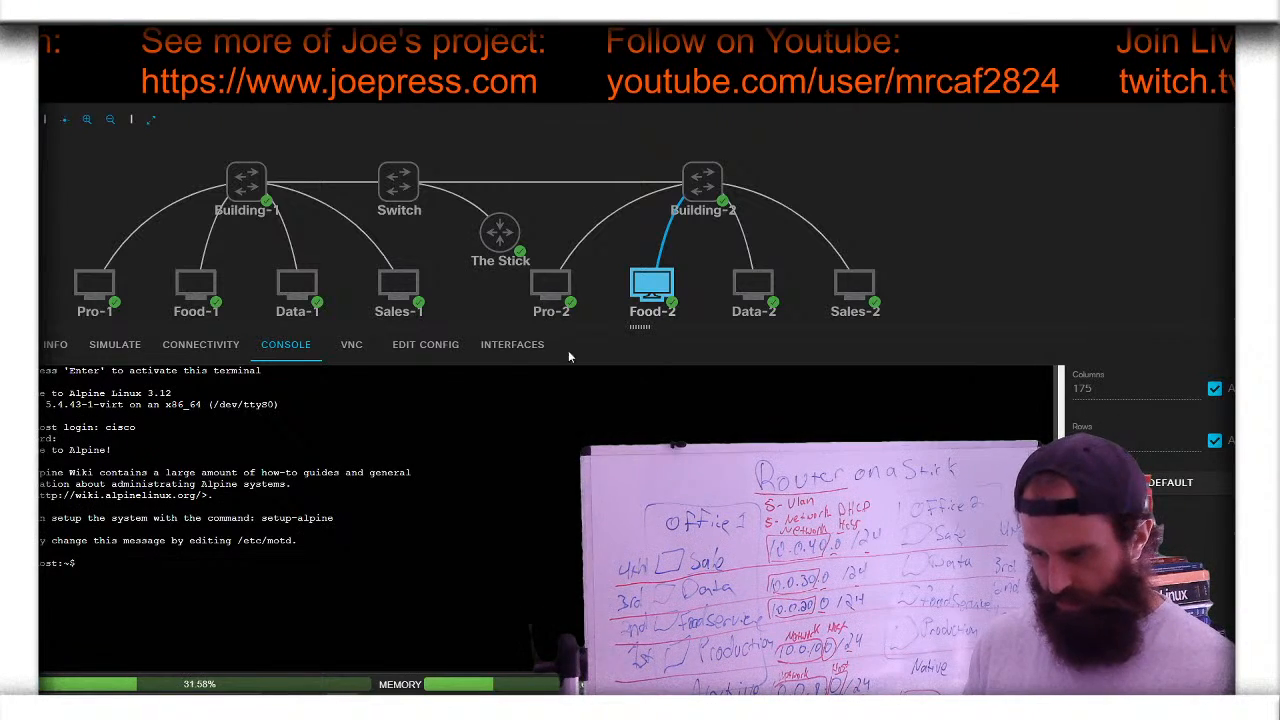
- Log into Data-2's console as user cisco
click(753, 287)
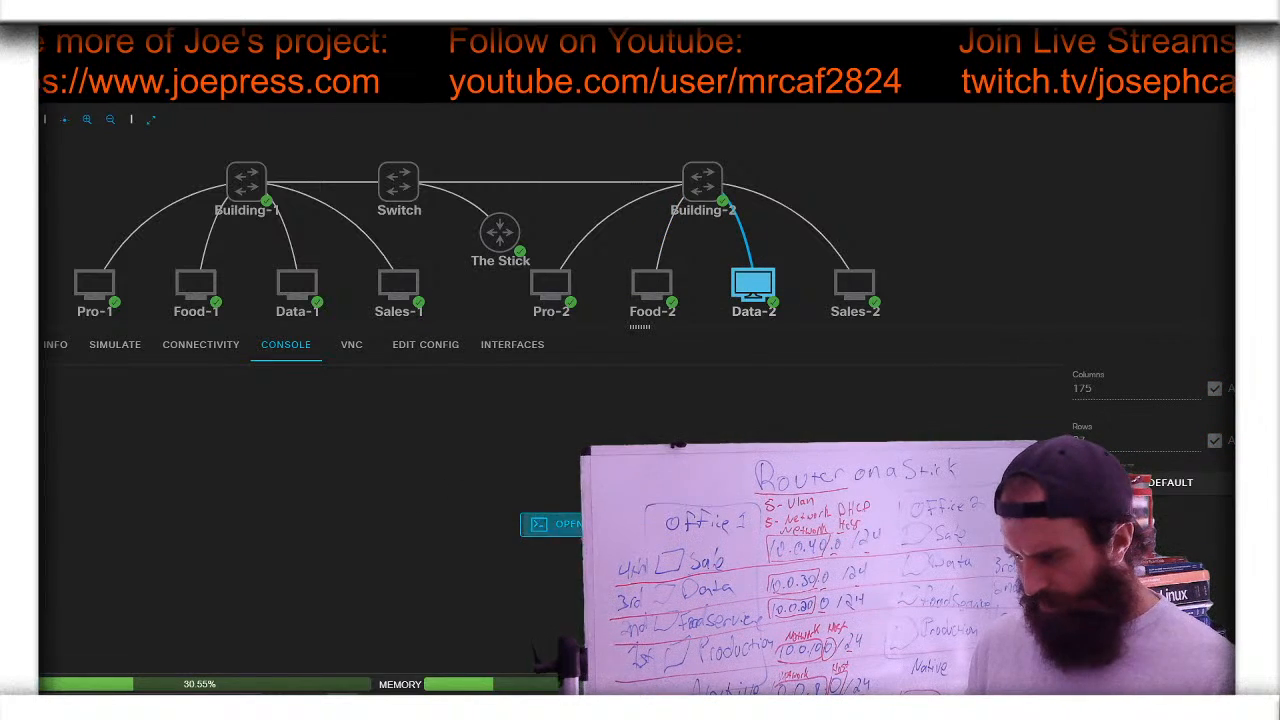
click(553, 523)
key(Return)
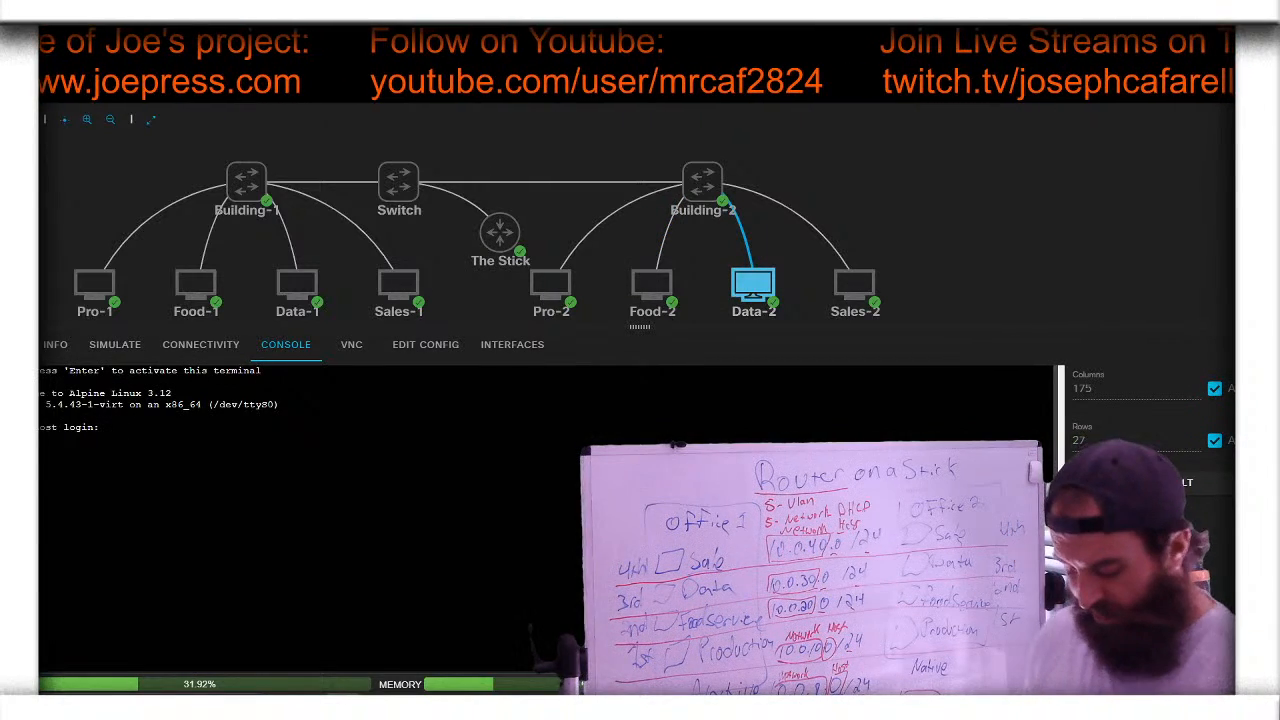
text(cisco)
key(Return)
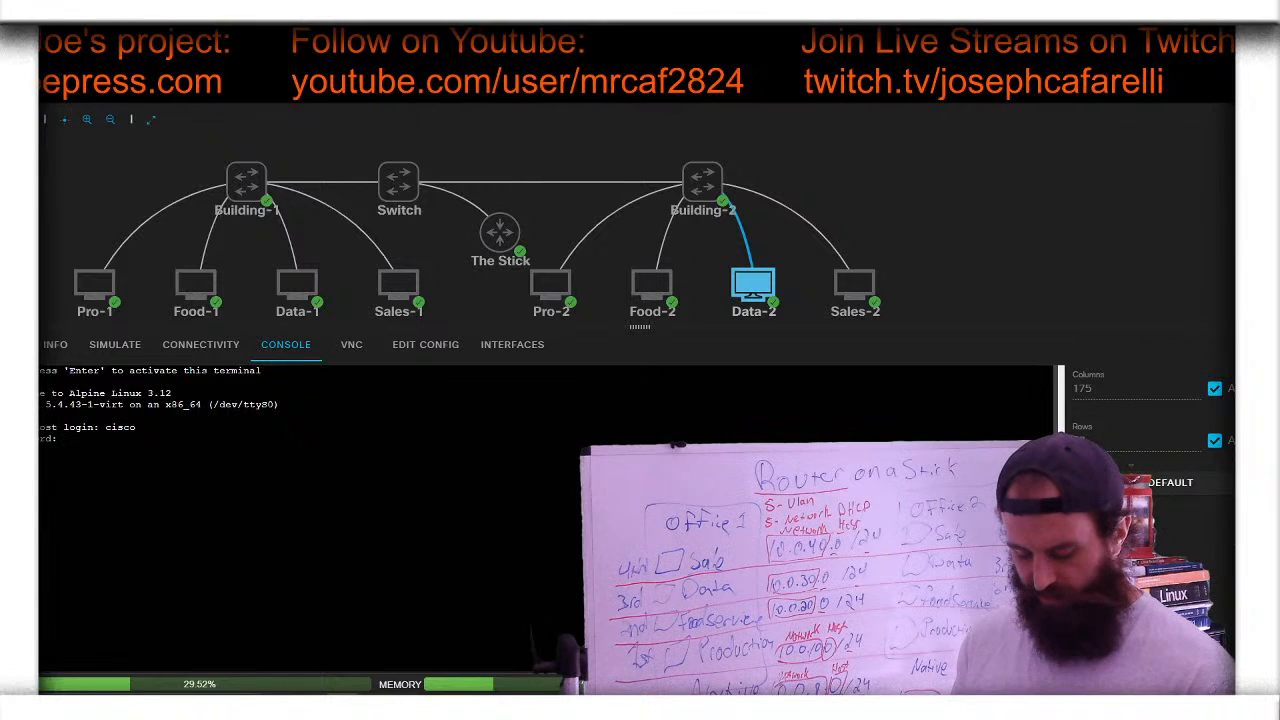
key(Return)
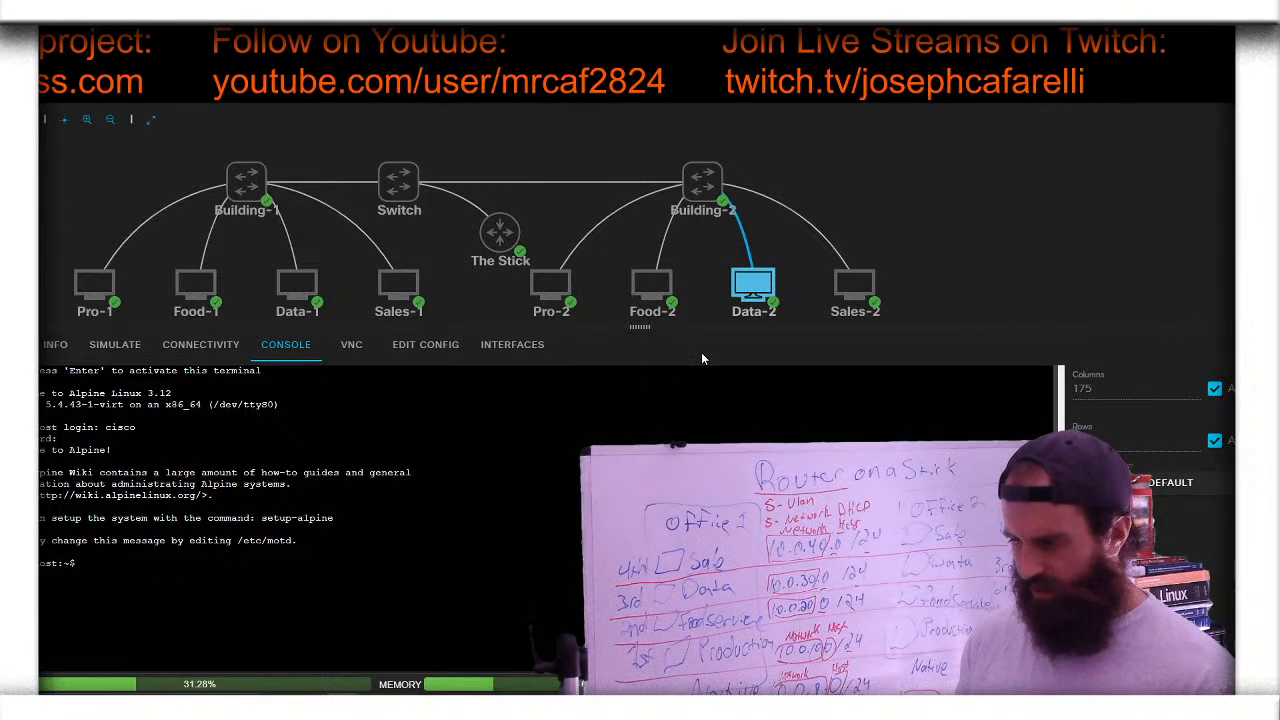
- Log into Sales-2's console as user cisco and enter ip addr
click(891, 272)
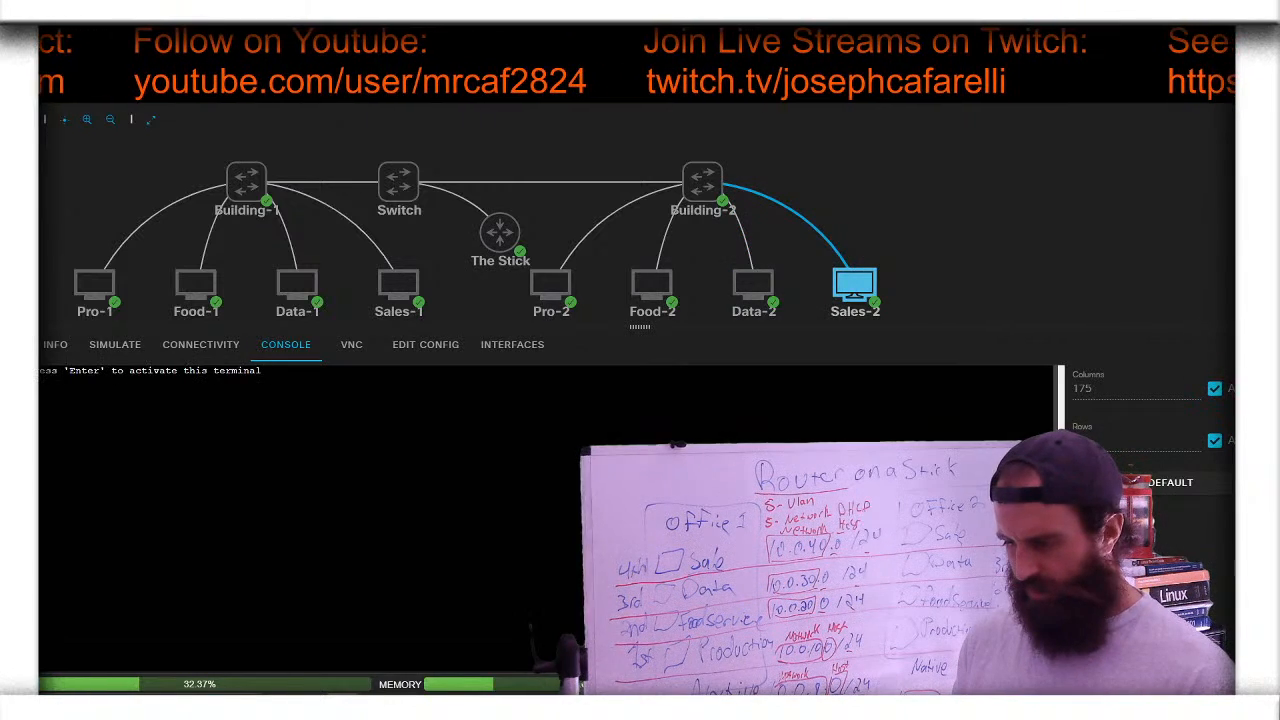
key(Return)
text(cisco)
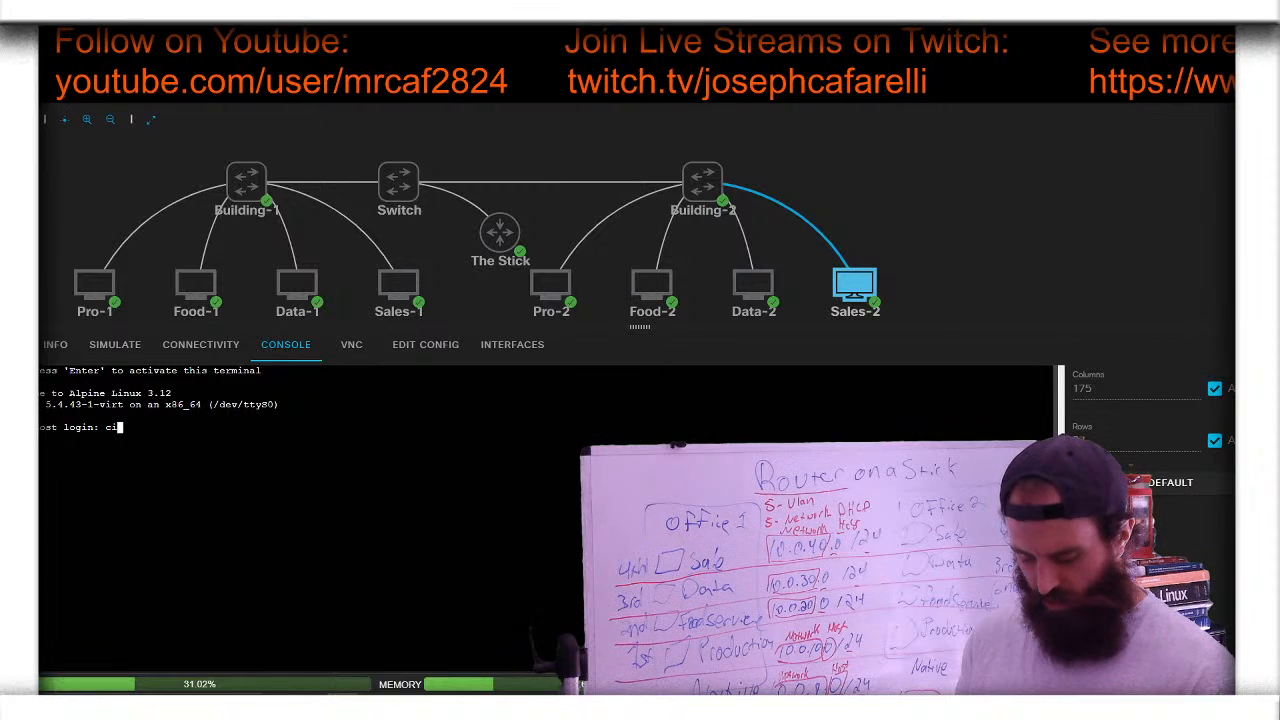
key(Return)
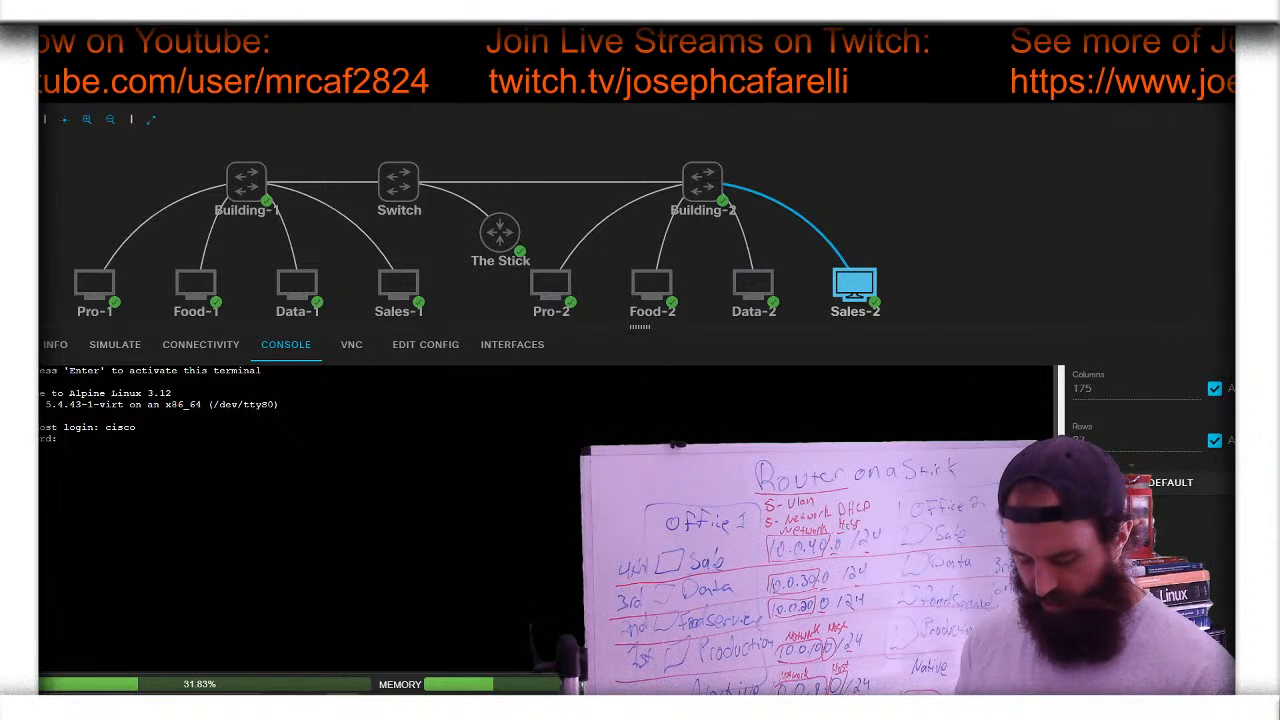
key(Return)
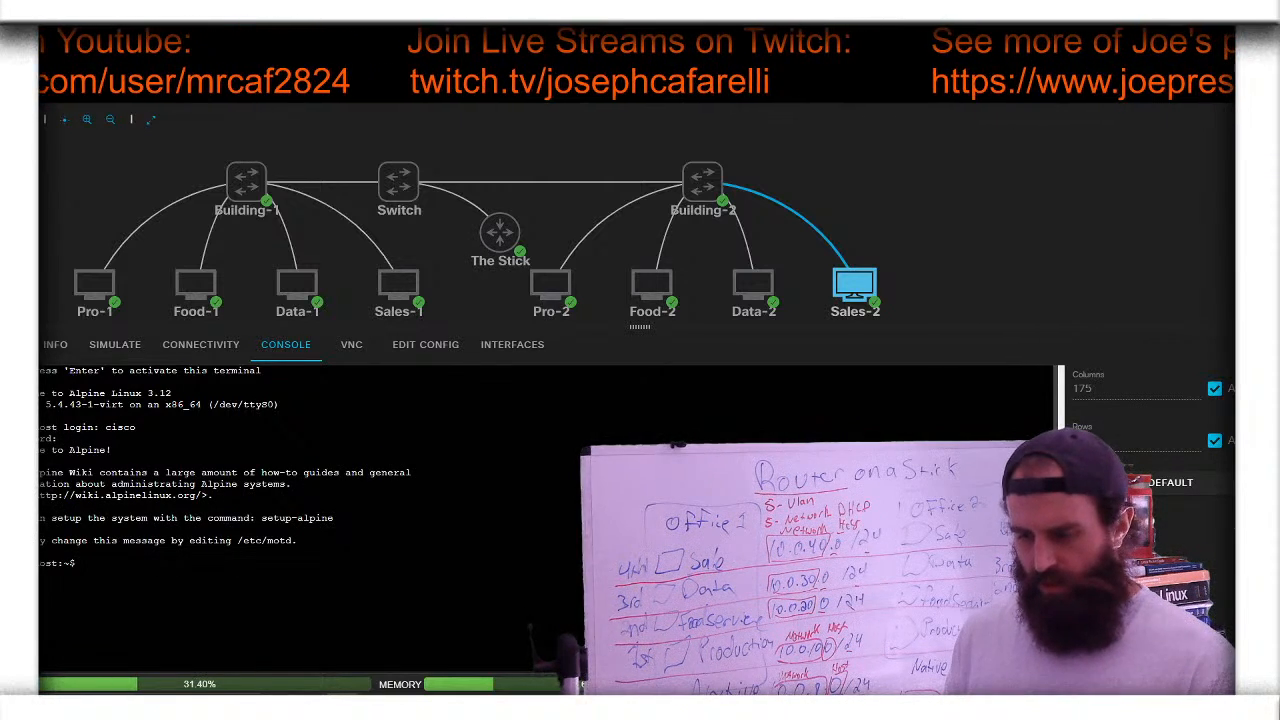
text(ip)
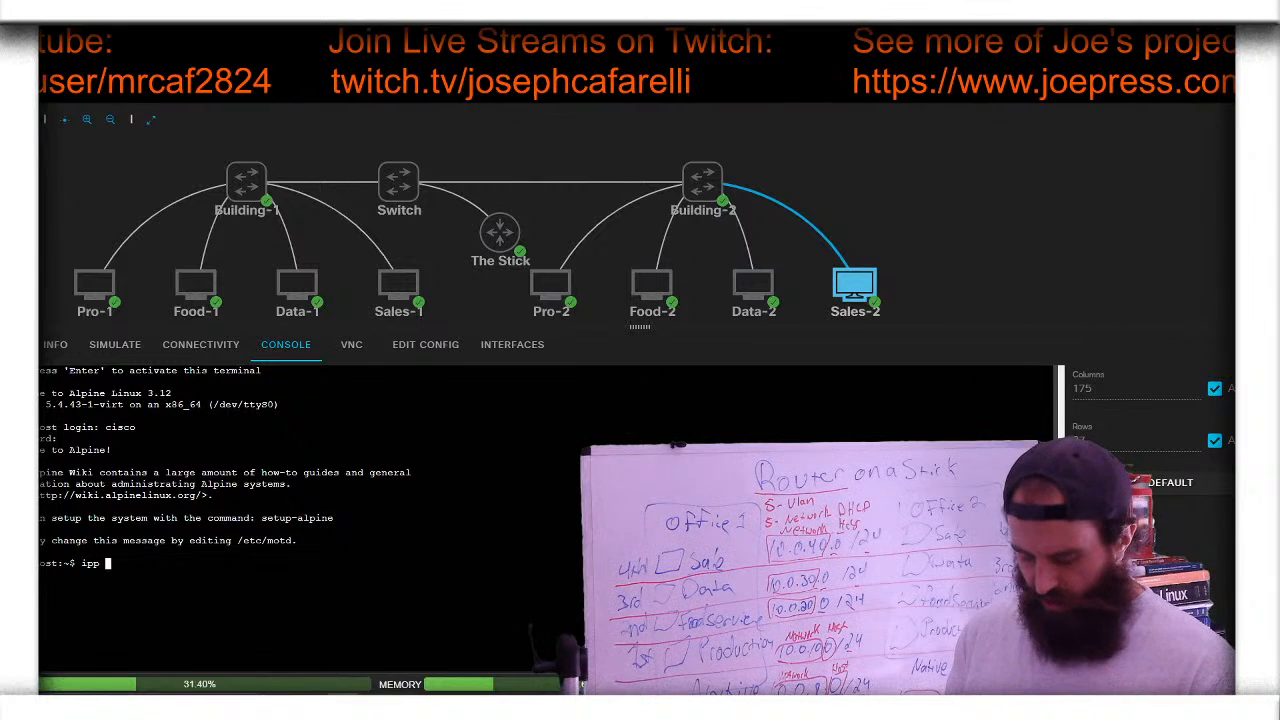
text( addr)
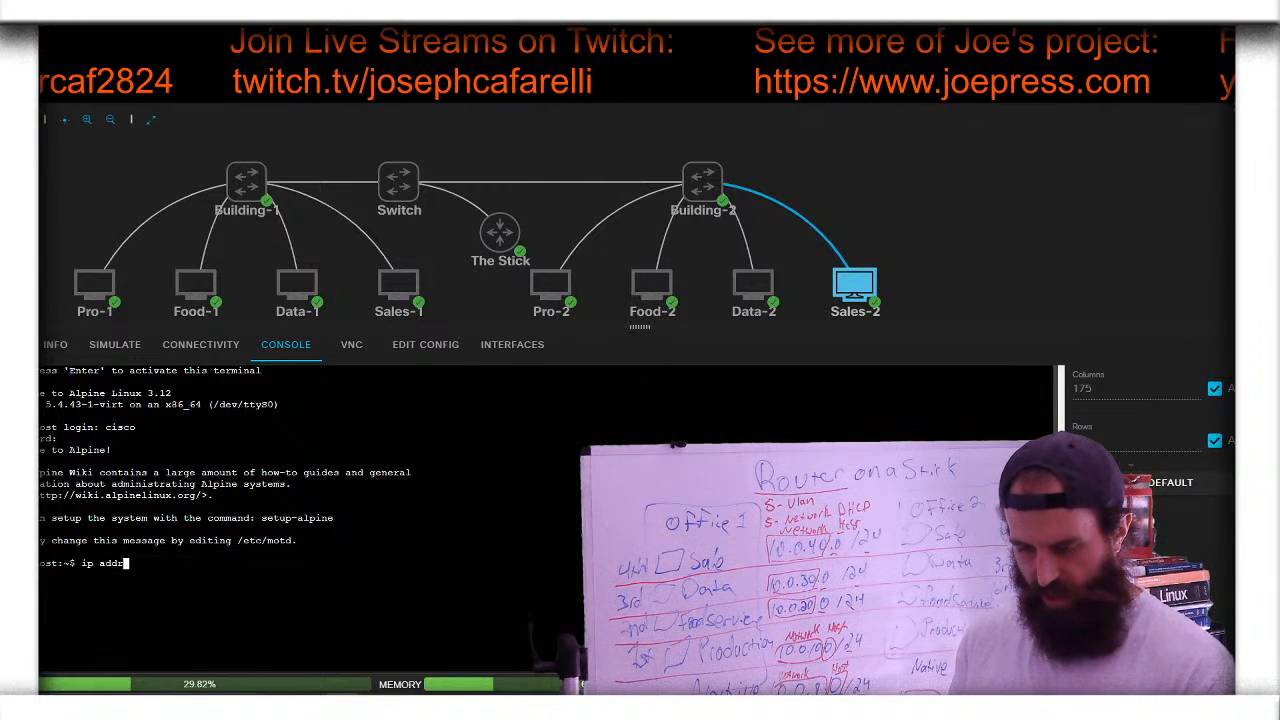
- Run ip addr on Sales-2, showing eth0 with only an IPv6 link-local address, and box the Switch node
key(Return)
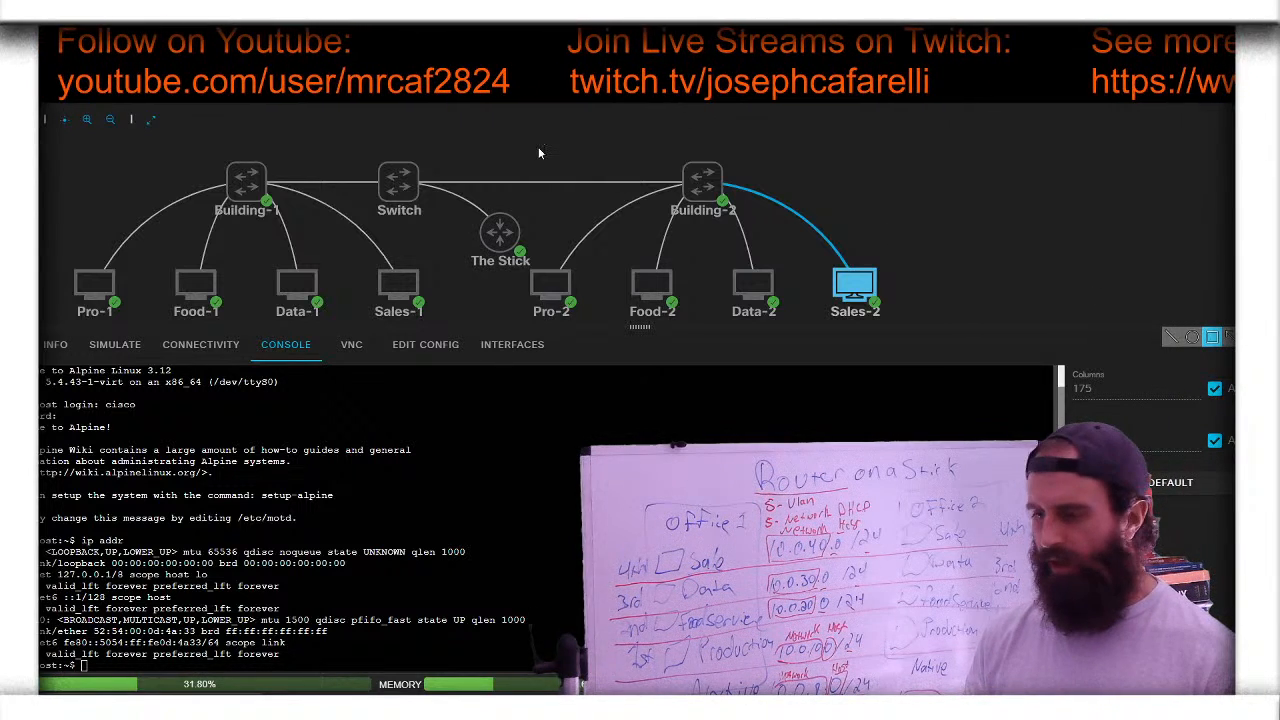
drag(325, 138, 466, 238)
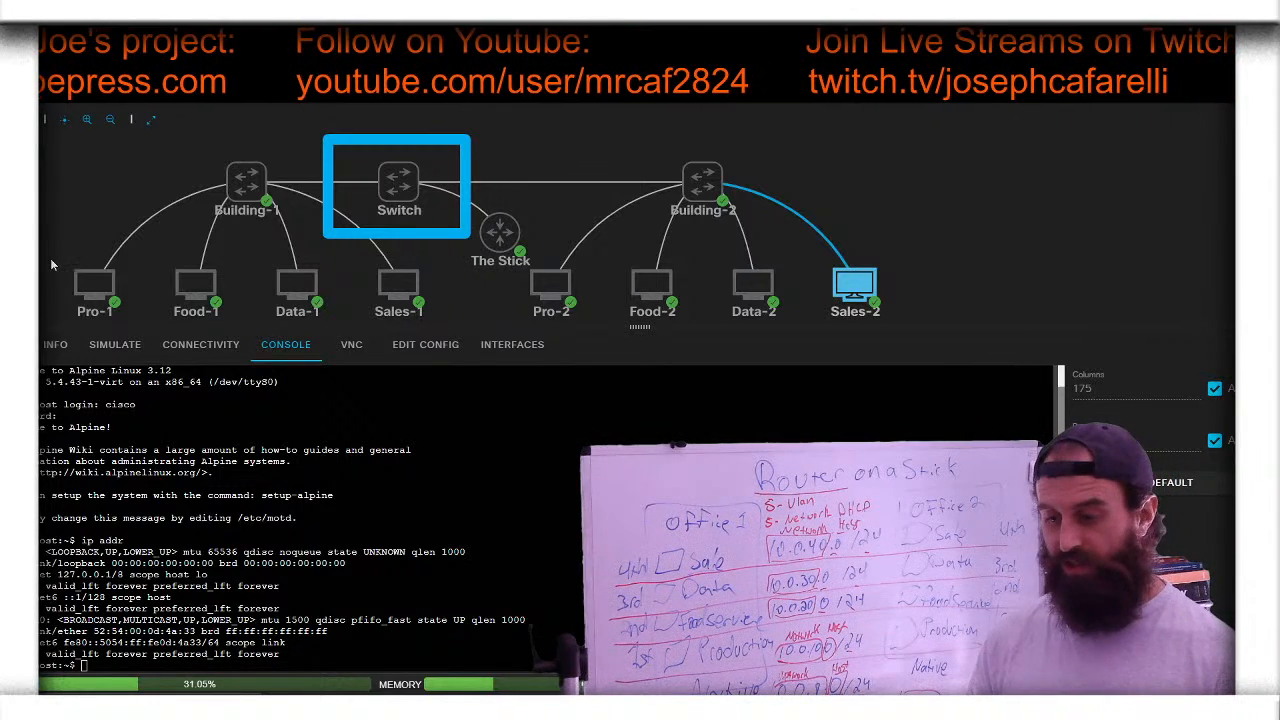
mouse_move(52, 265)
mouse_down()
mouse_move(937, 362)
mouse_move(915, 352)
mouse_up()
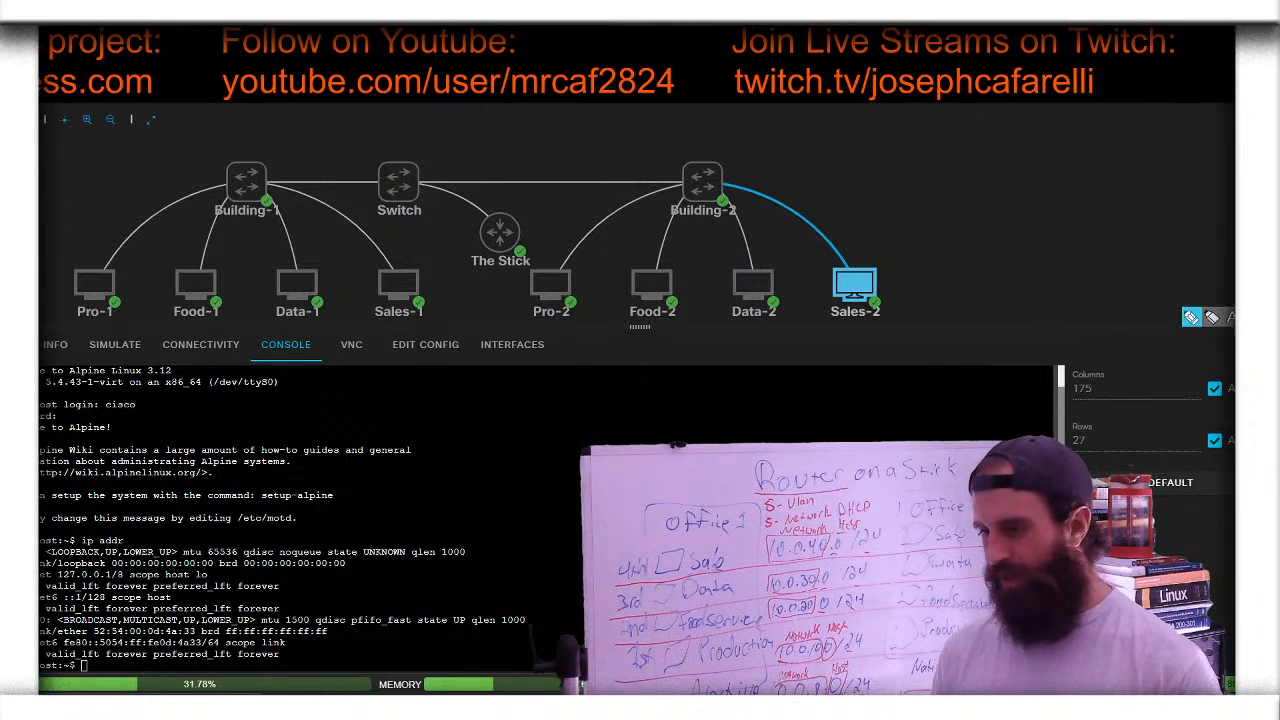
mouse_move(368, 167)
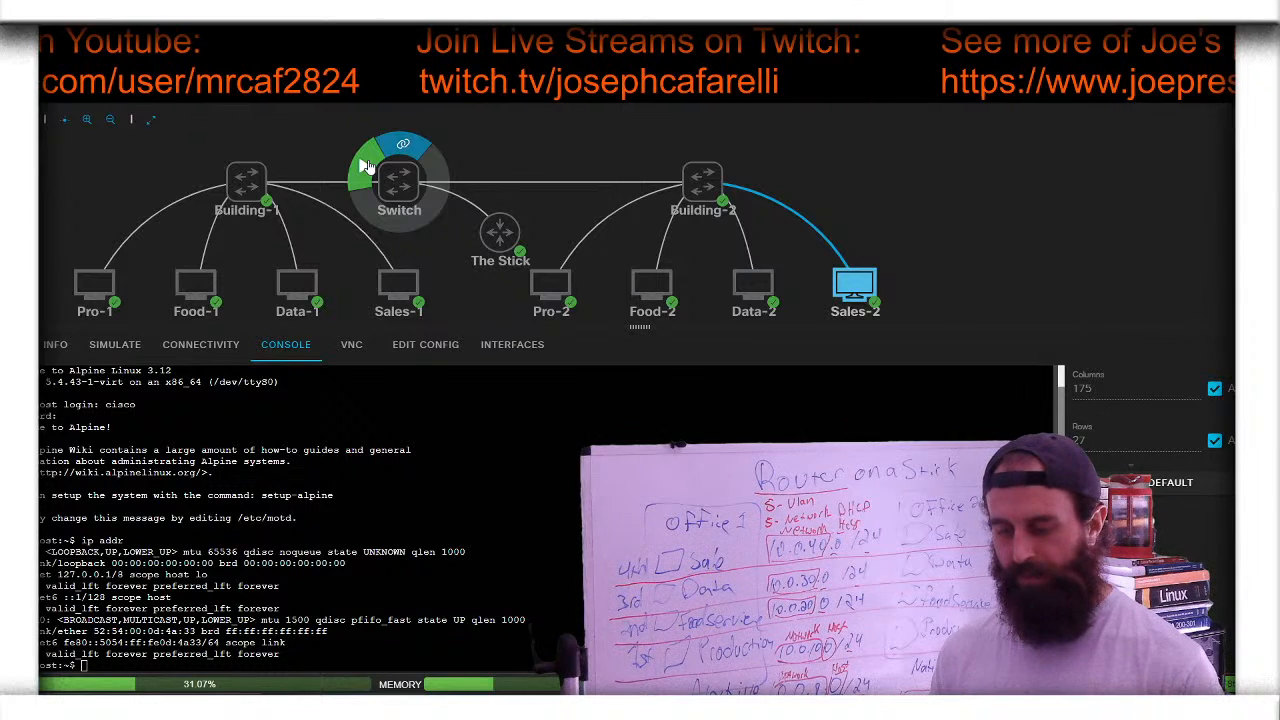
- Start the Switch node so every node runs again, then select Pro-1
click(368, 167)
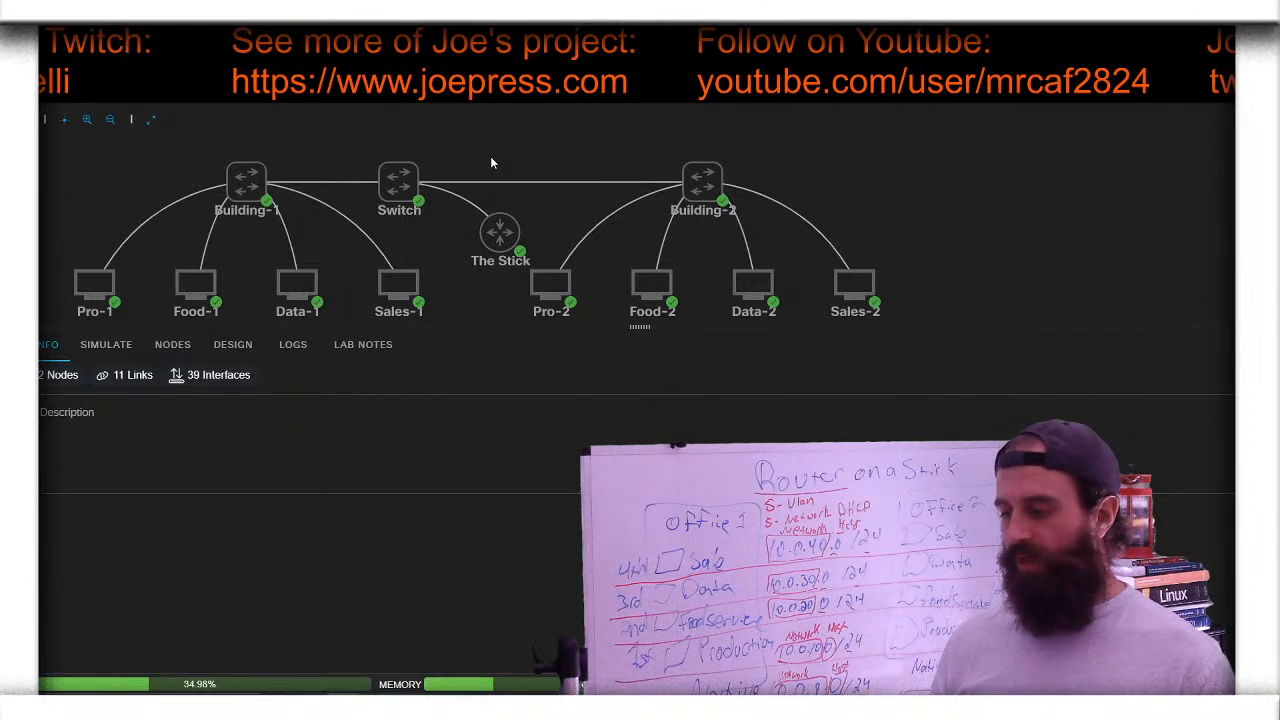
click(100, 314)
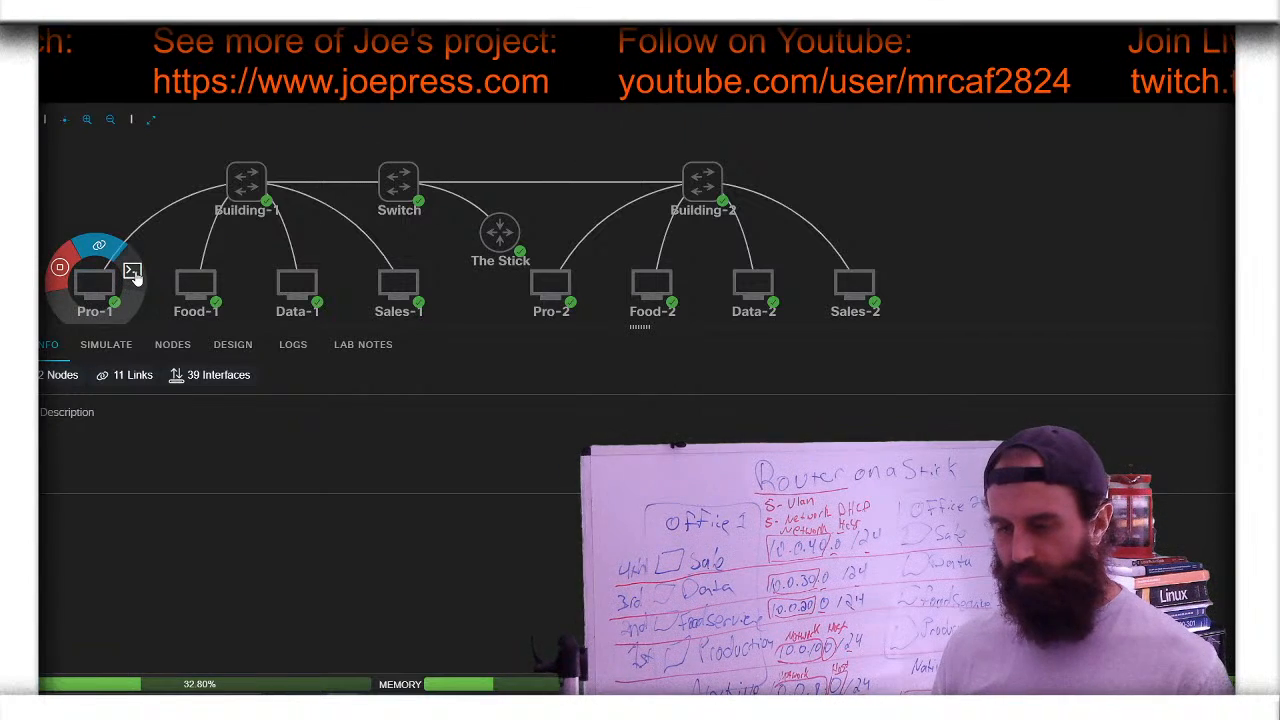
- Rerun ip addr on Pro-1 to show eth0's address 10.0.10.102/24
click(131, 270)
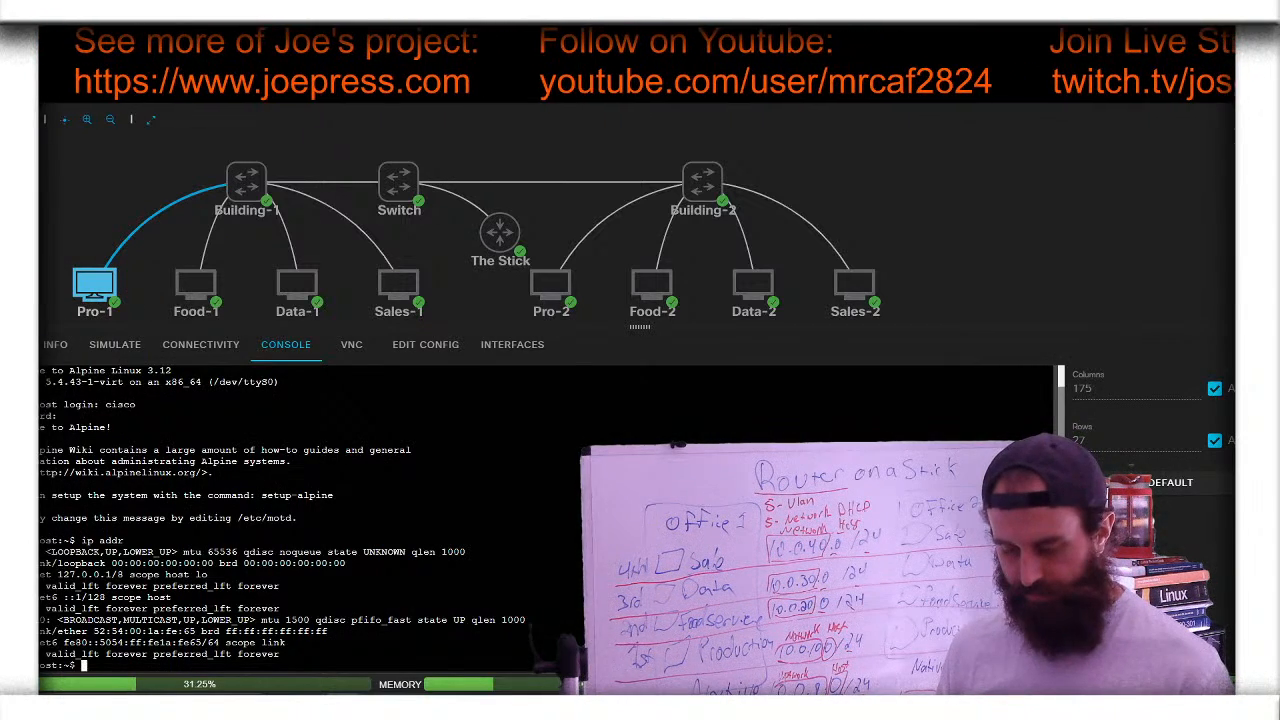
key(Up)
key(Return)
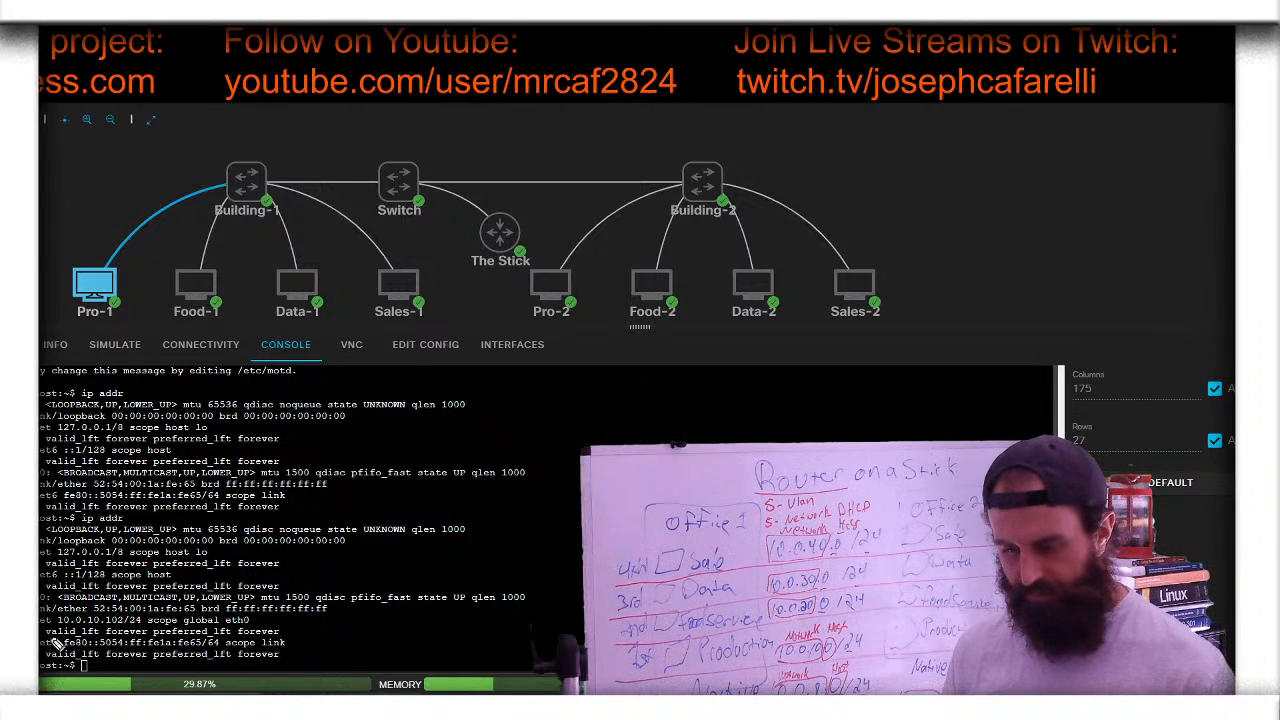
mouse_move(40, 632)
mouse_down()
mouse_move(175, 645)
mouse_move(177, 590)
mouse_move(76, 566)
mouse_move(40, 575)
mouse_move(41, 640)
mouse_up()
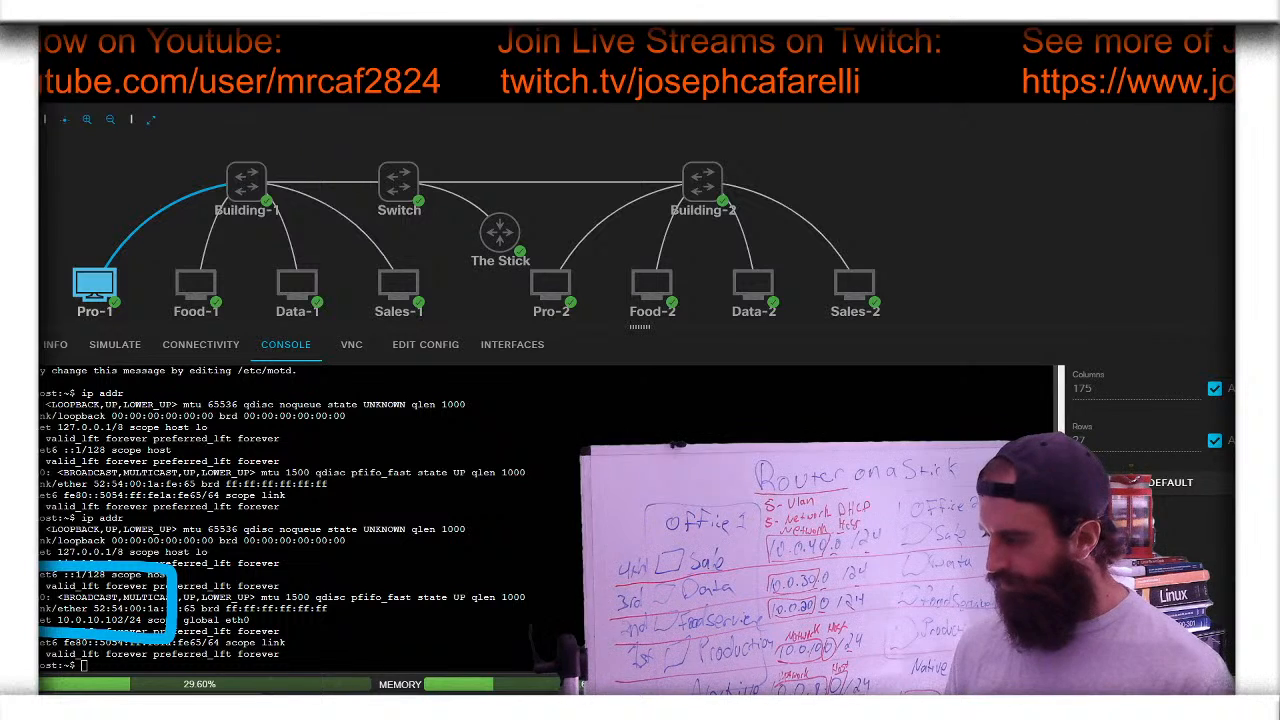
key(Escape)
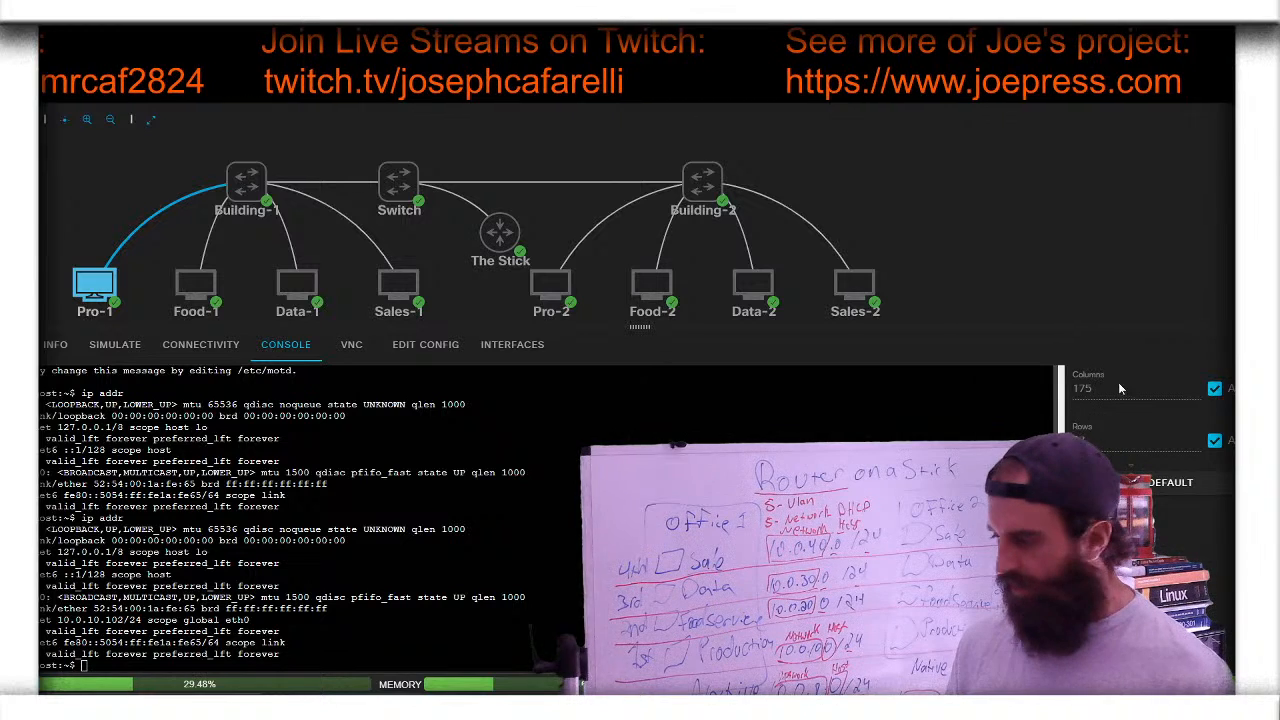
- Add a small text label 10.0.10.102/24 beside Pro-1 on the topology
click(1234, 318)
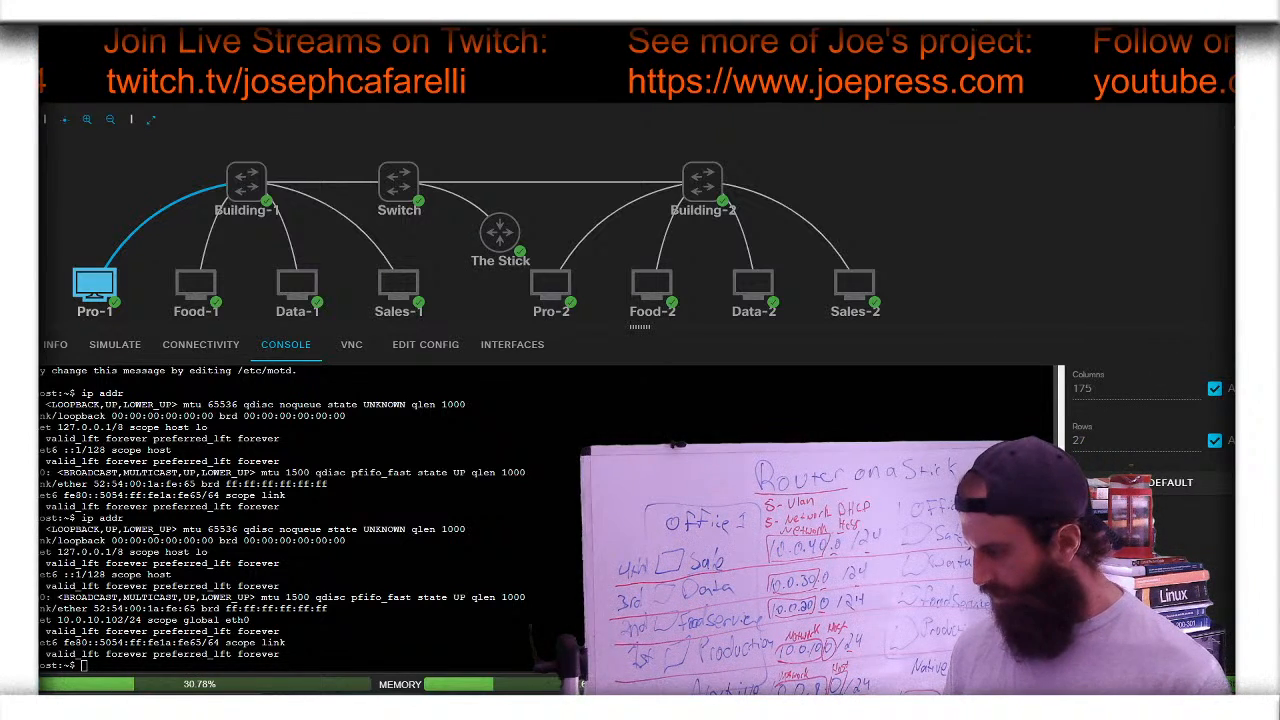
click(1234, 337)
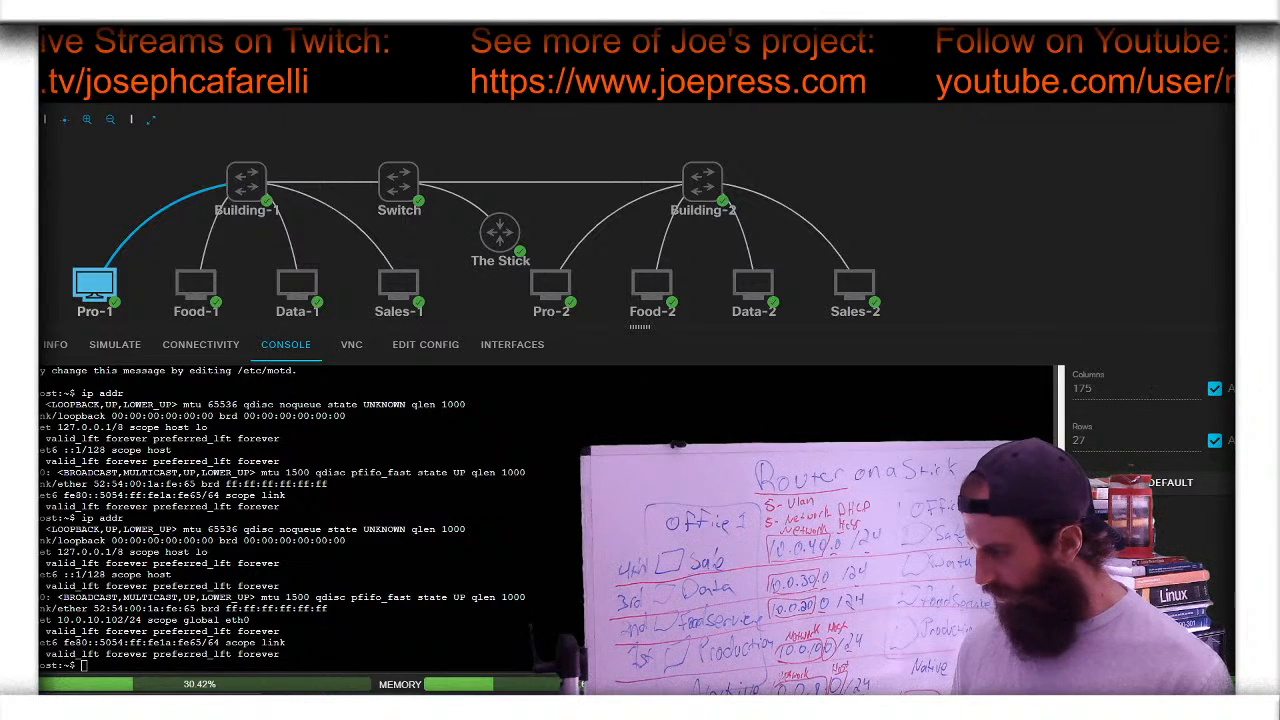
click(1232, 377)
click(1187, 377)
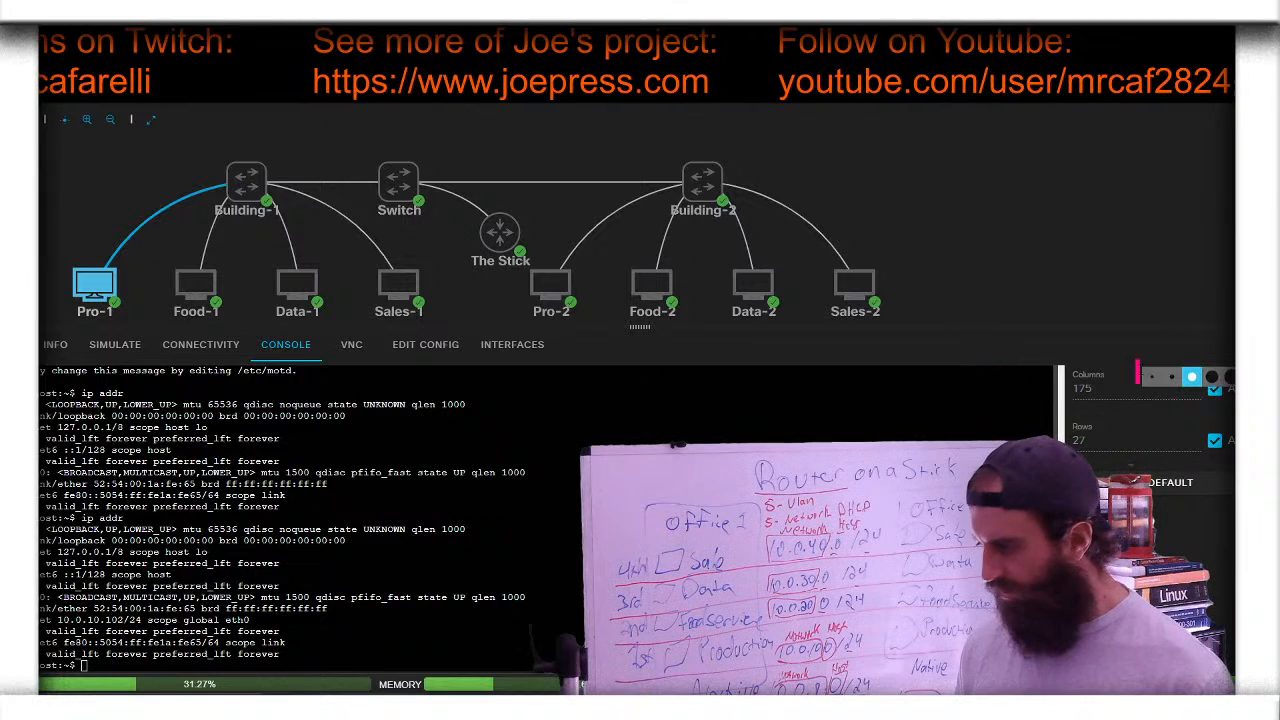
click(1172, 378)
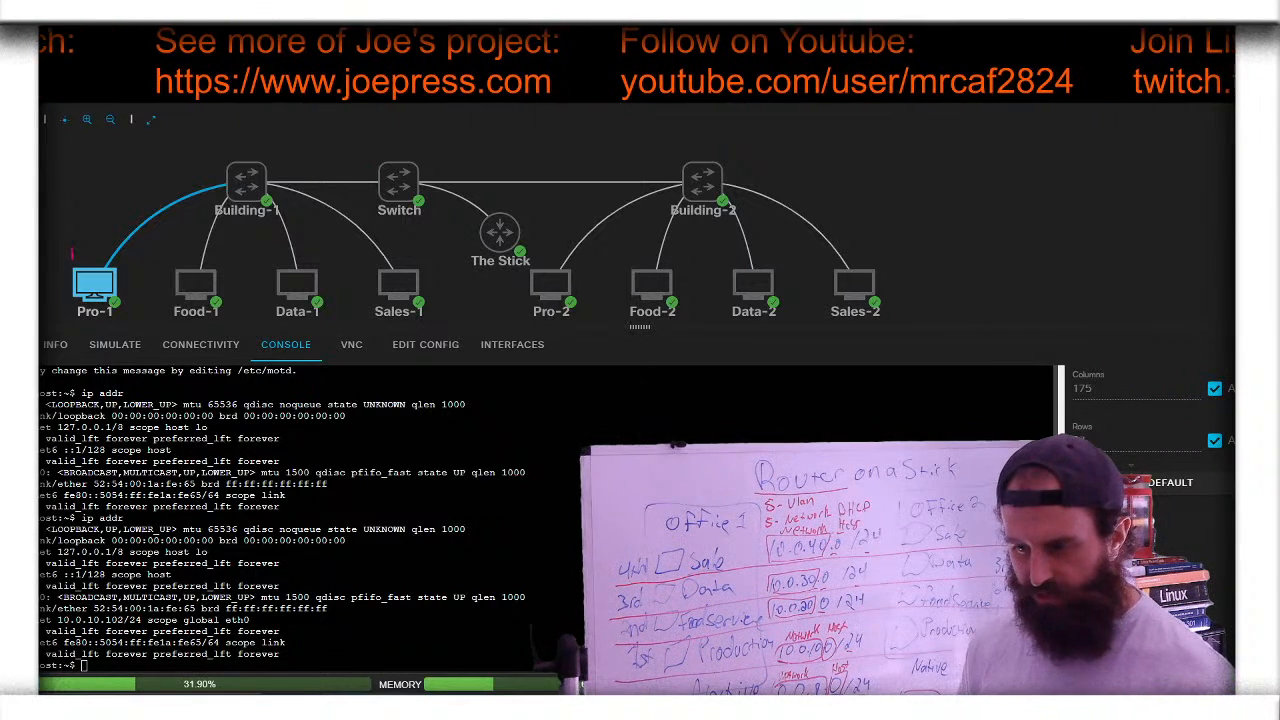
text(10.0.10.10)
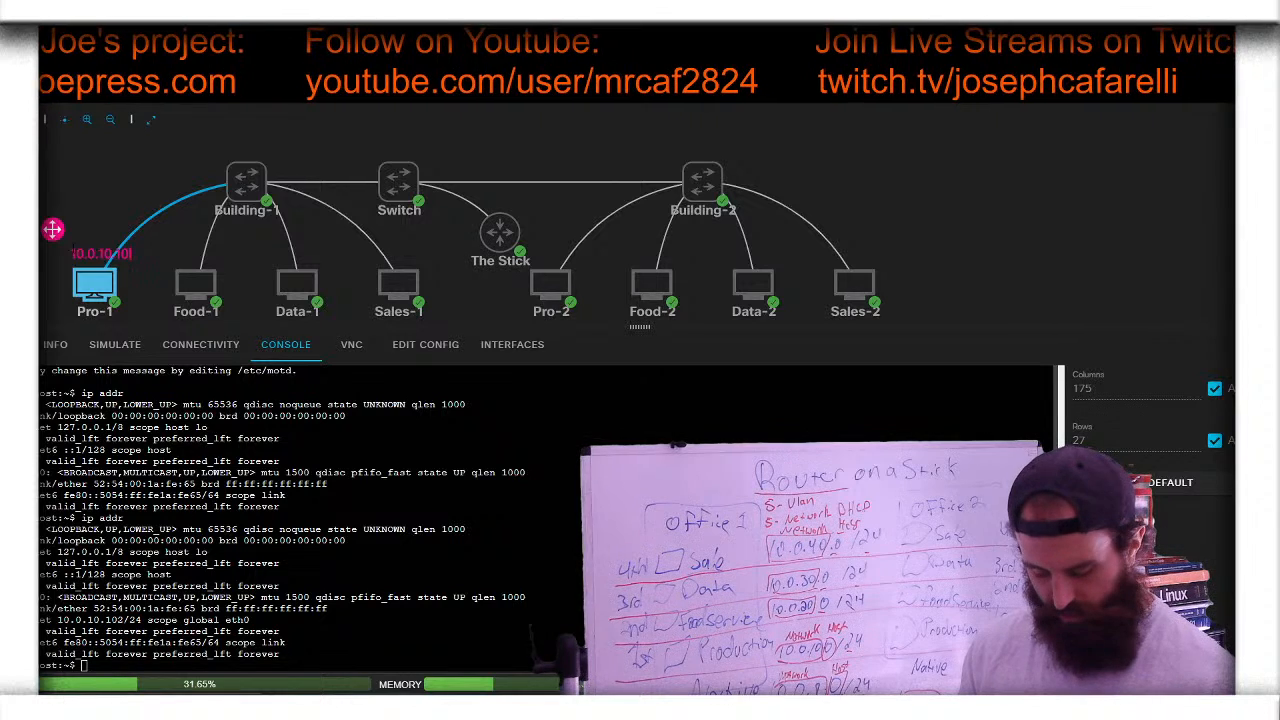
text(2/24)
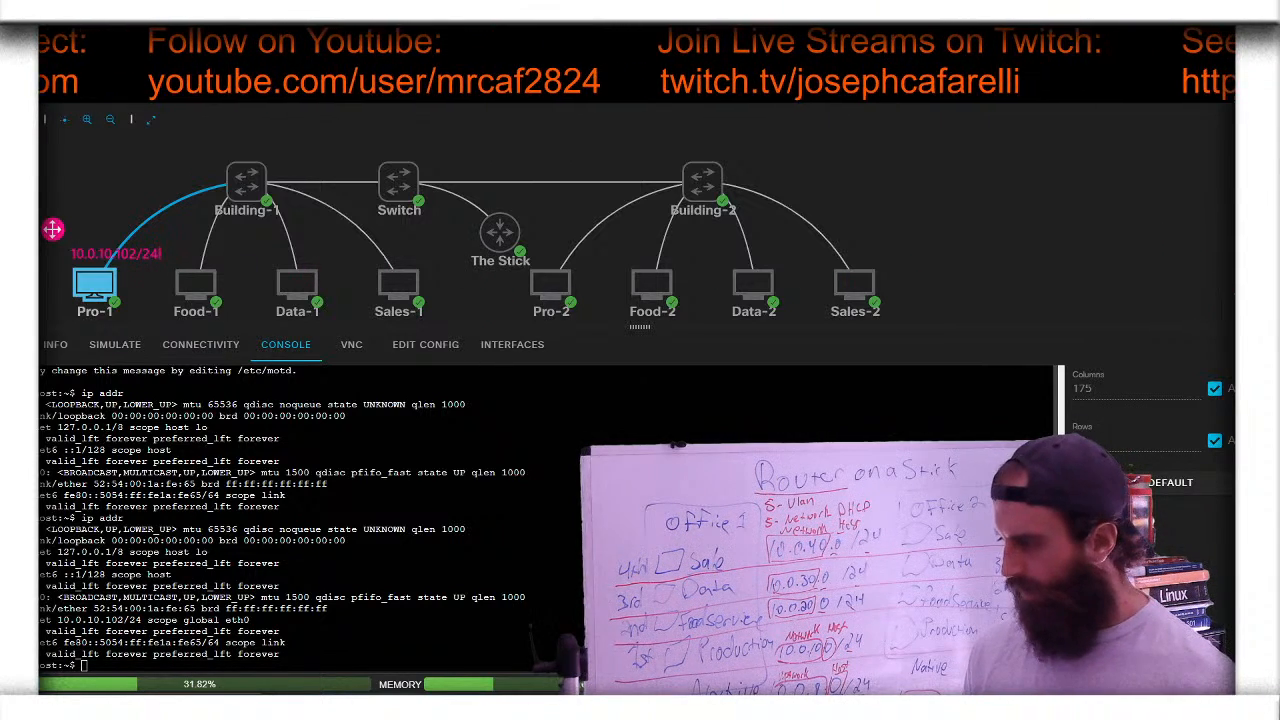
click(1230, 305)
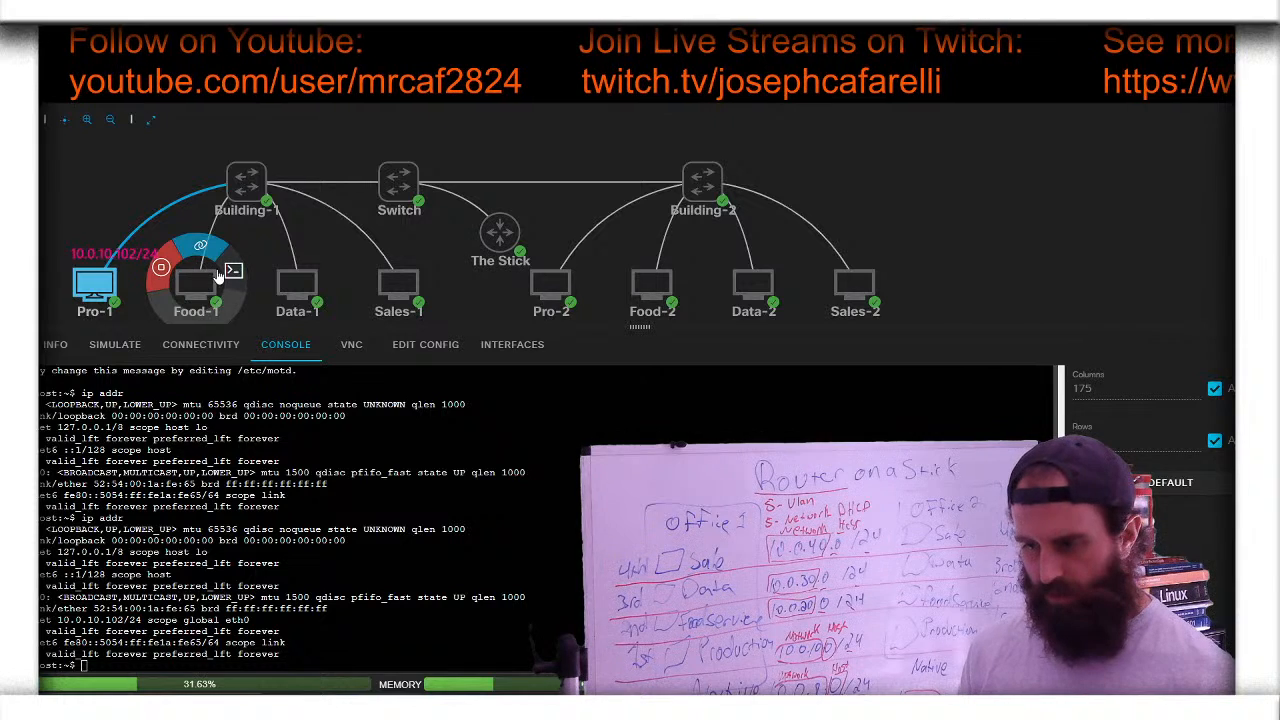
- Rerun ip addr on Food-1 and place a 10.0.20.102/24 label beside it
click(198, 285)
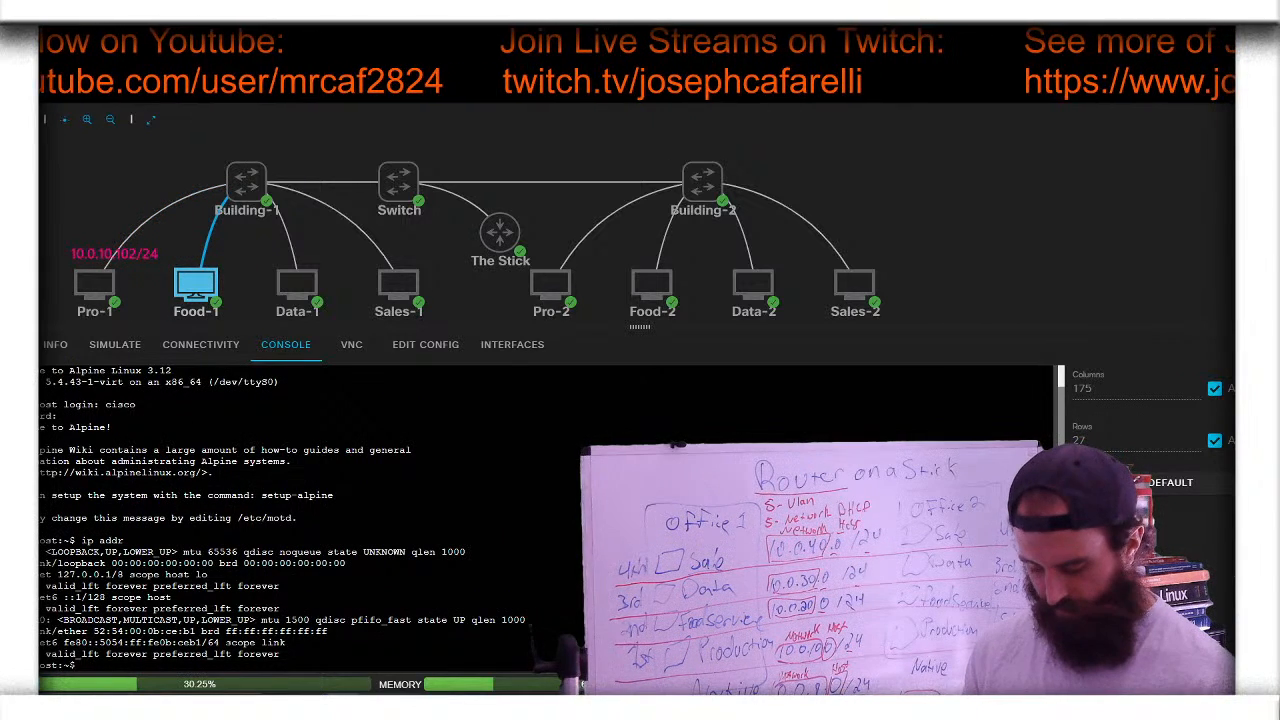
key(Up)
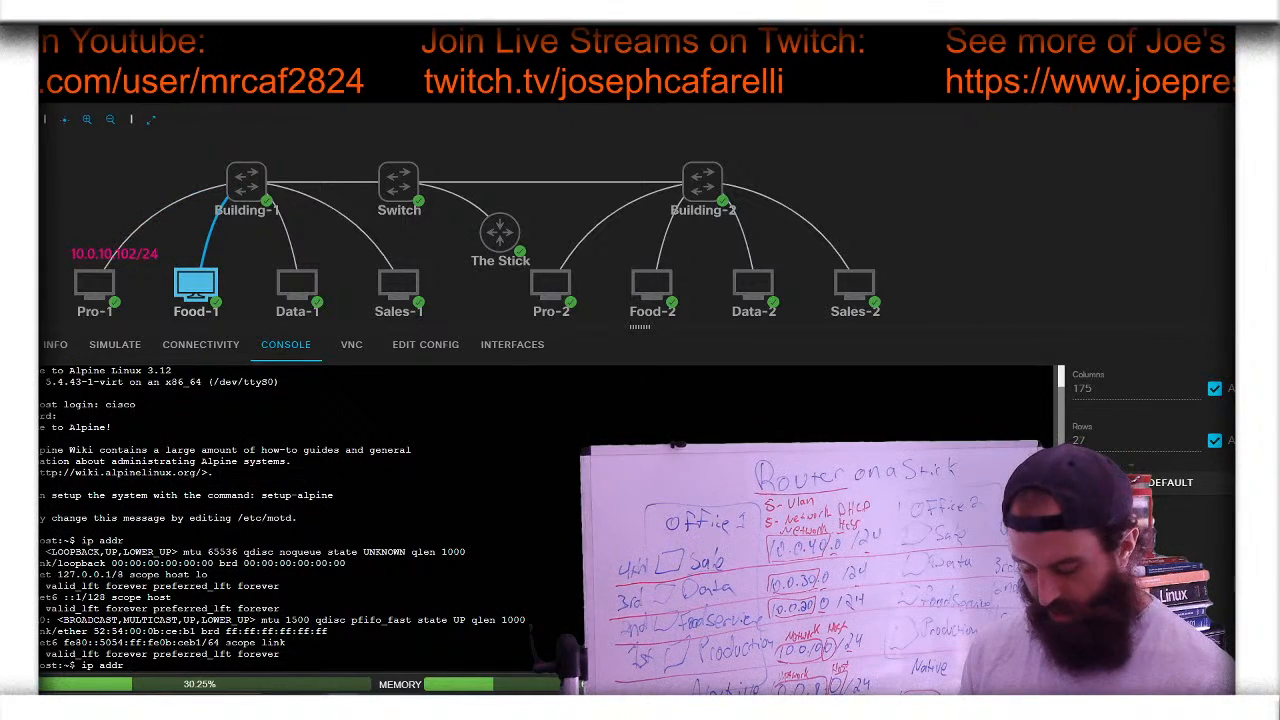
key(Return)
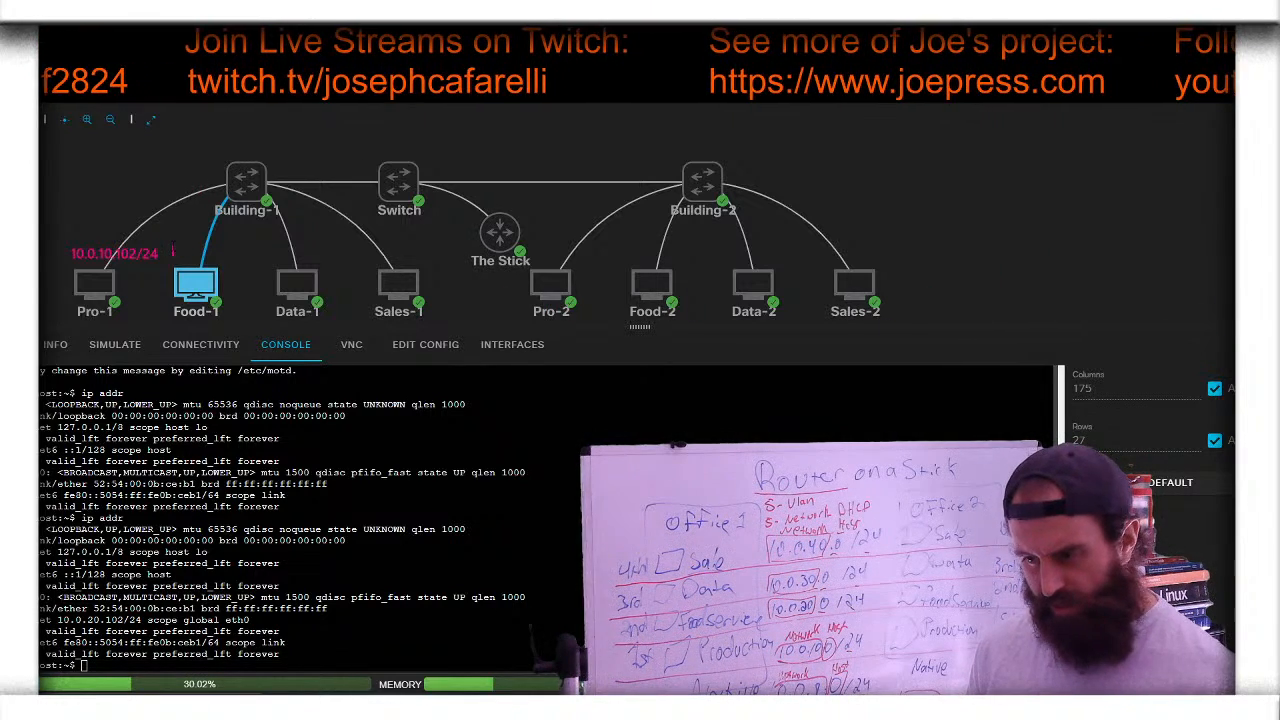
text(10.0.20)
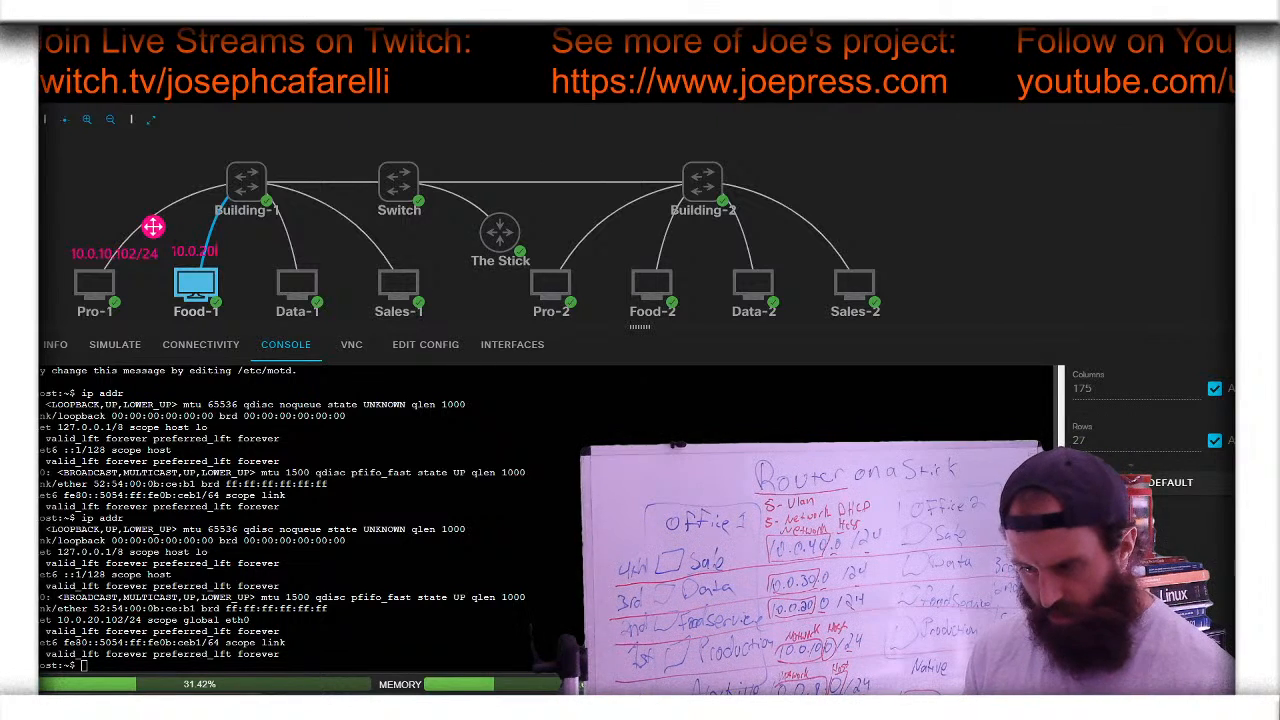
text(2)
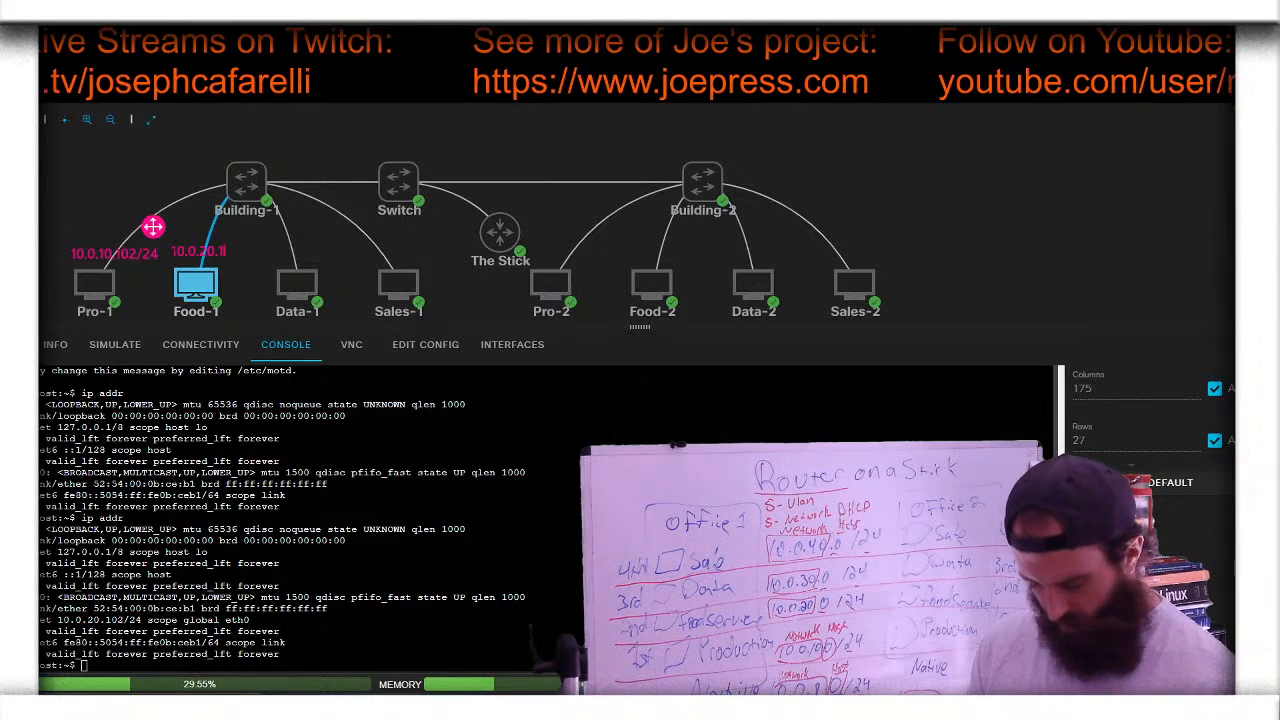
text(/24)
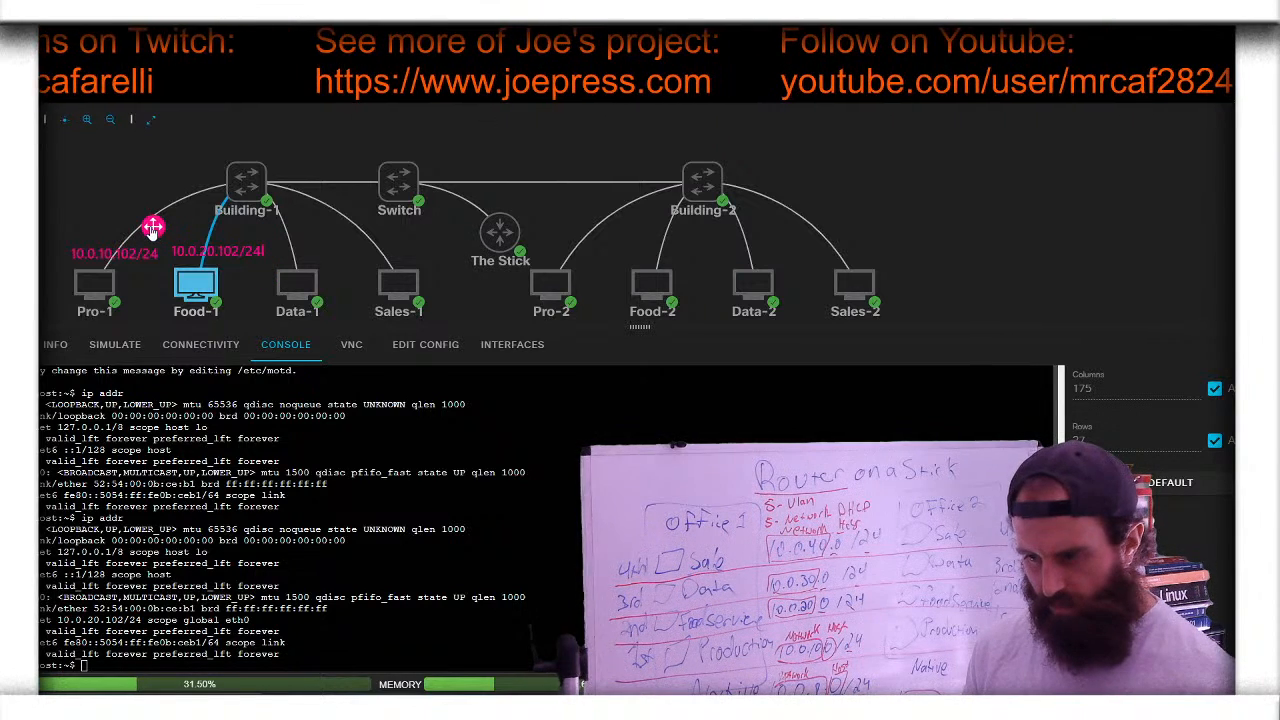
drag(152, 231, 147, 237)
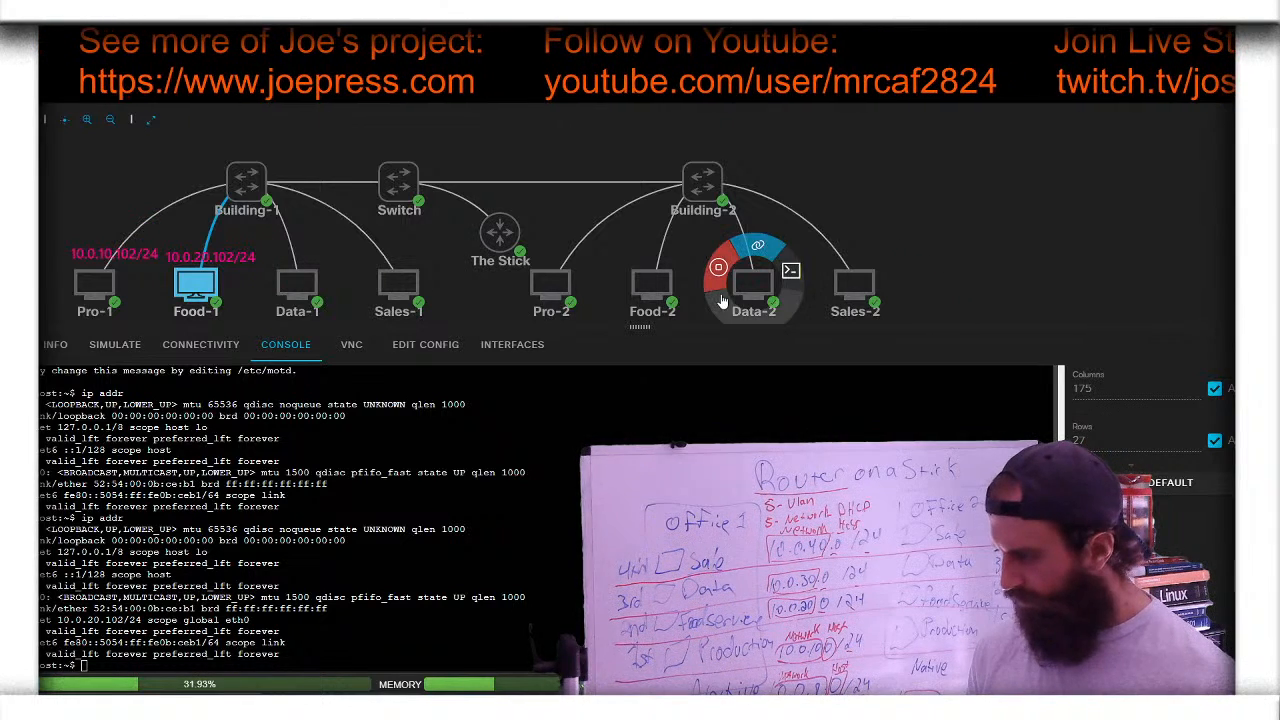
- Run ip addr on Data-1 and type a 10.0.30.102/24 label above the node
click(297, 285)
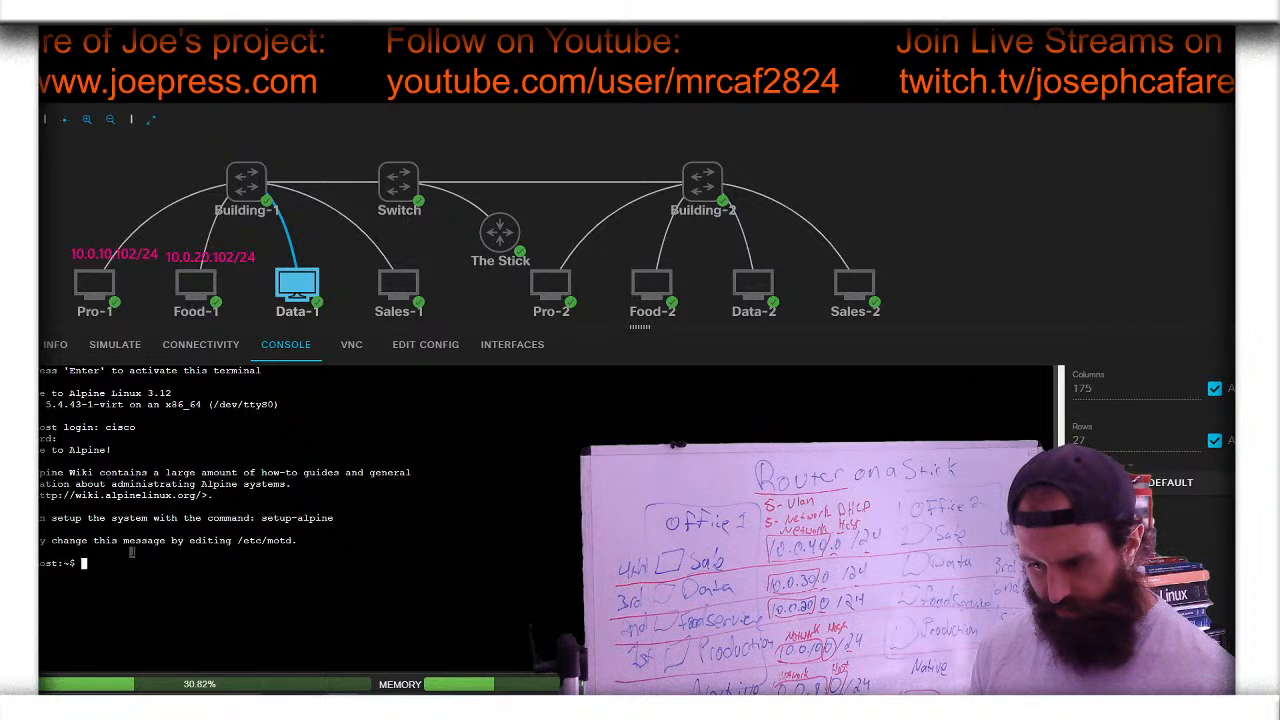
text(ip)
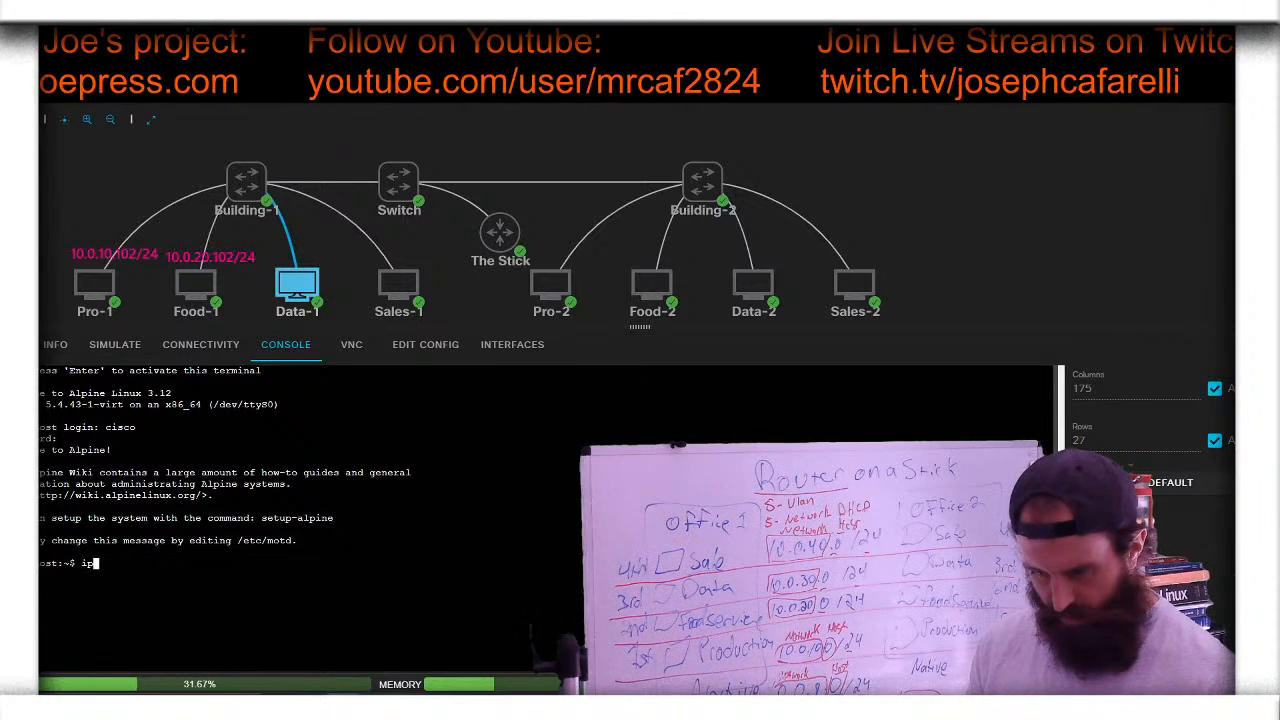
text( addr)
key(Return)
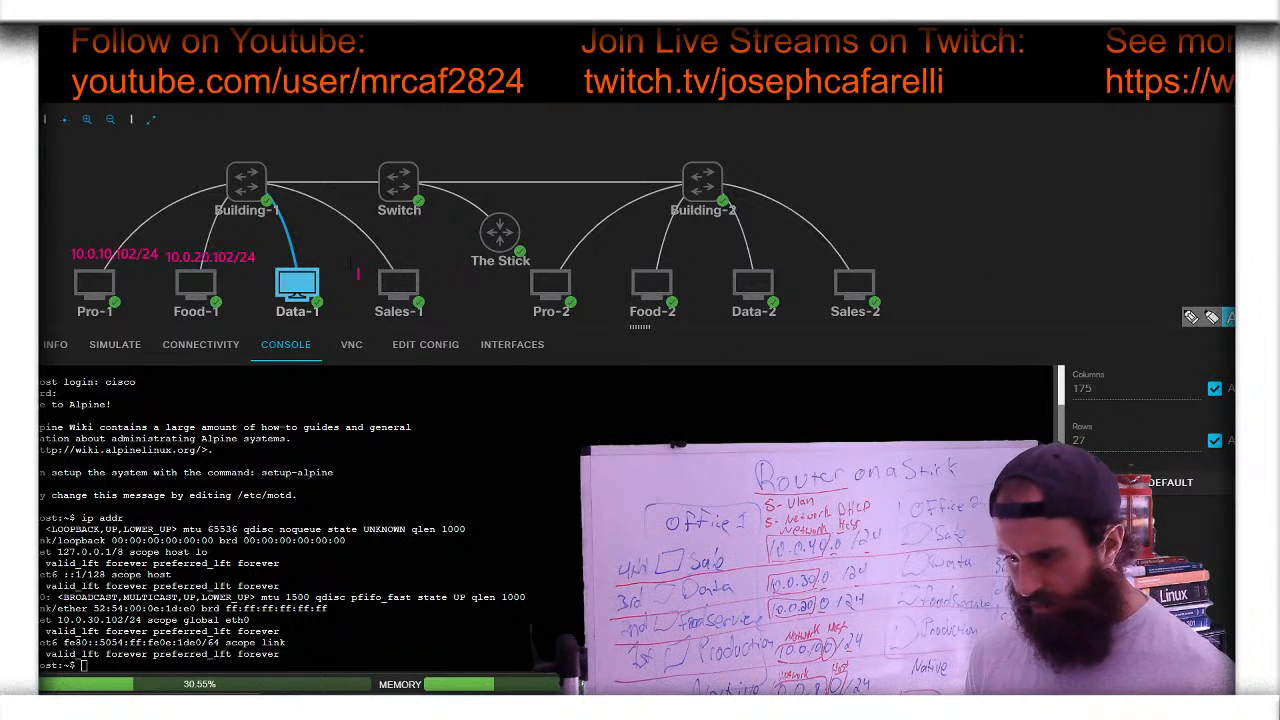
click(269, 262)
text(1)
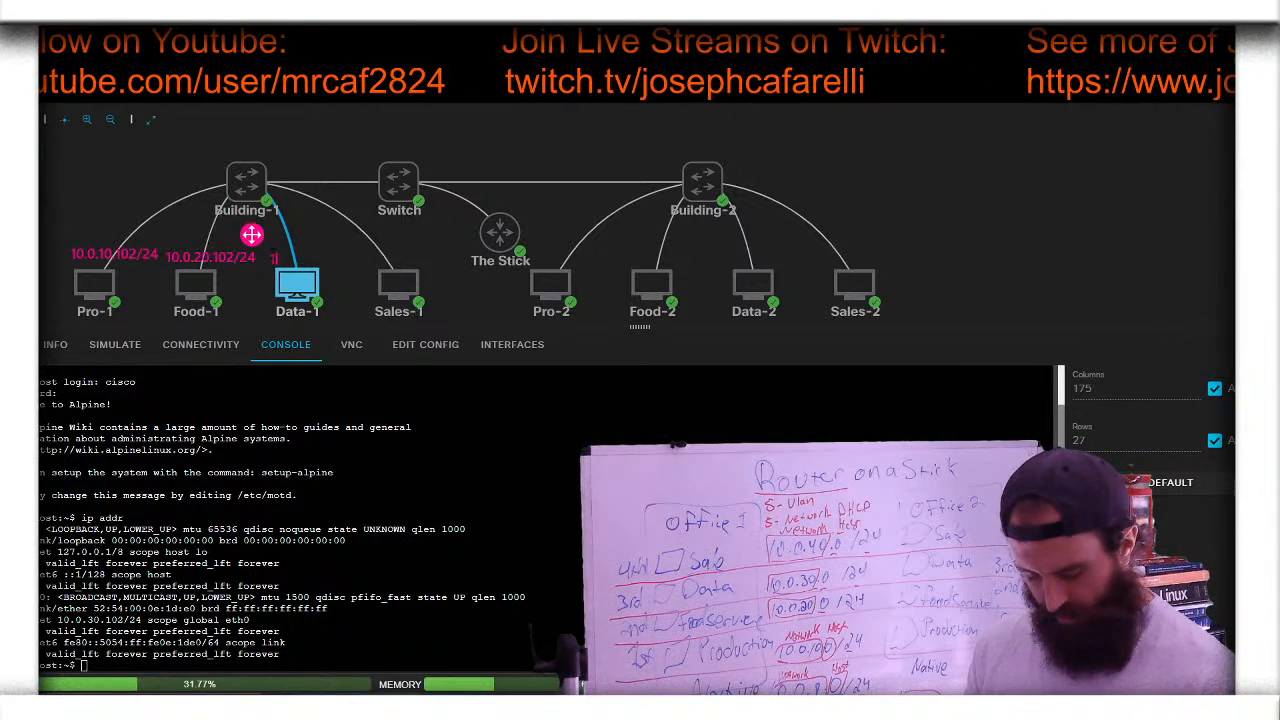
text(0.0.30)
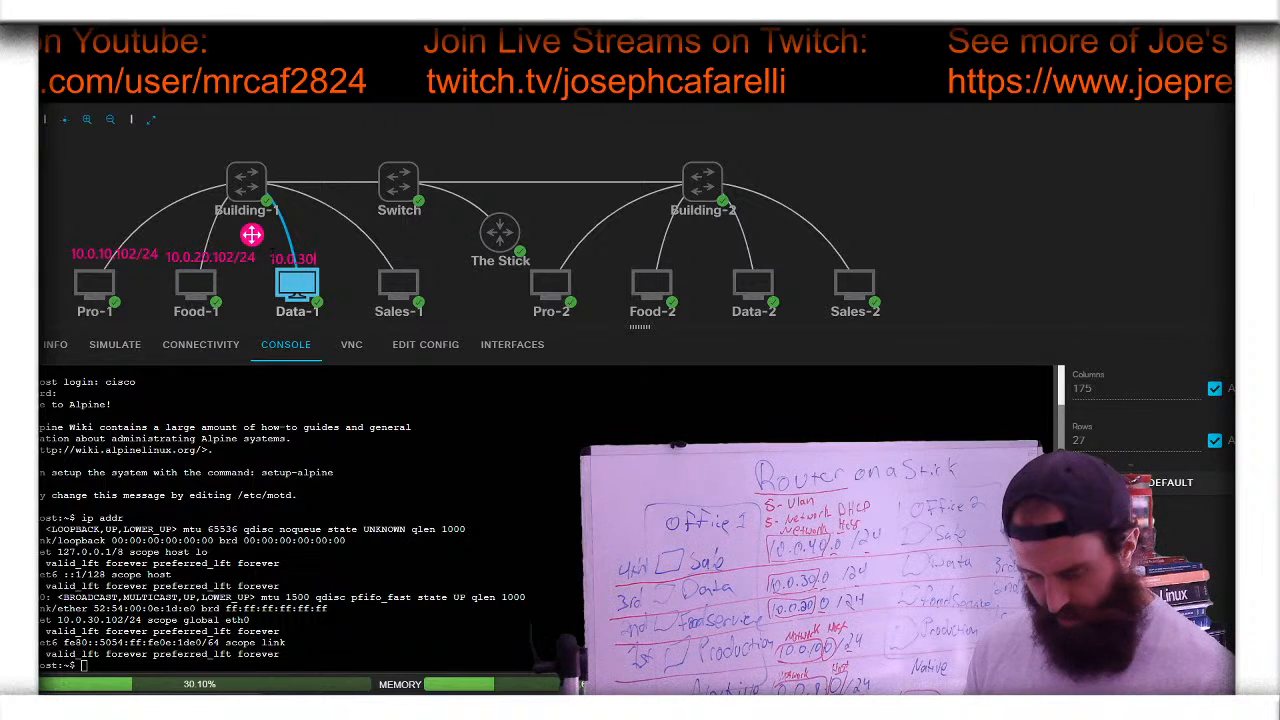
text(.10)
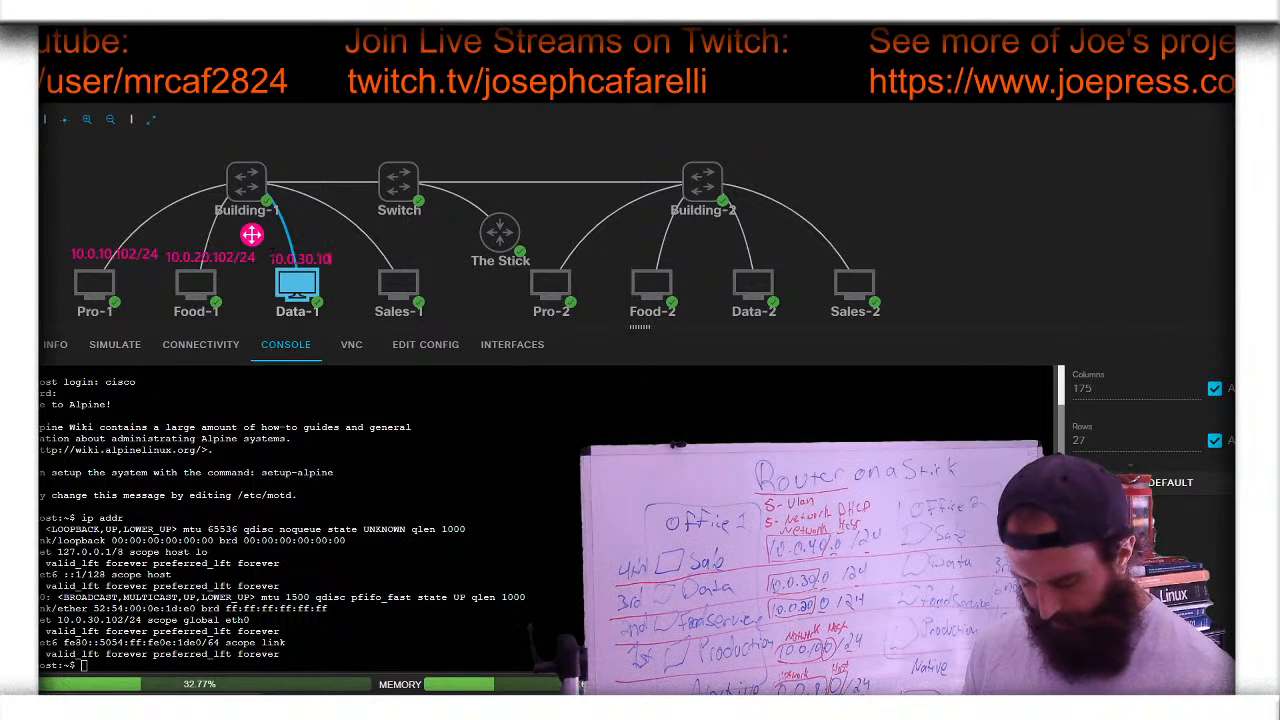
text(2/24)
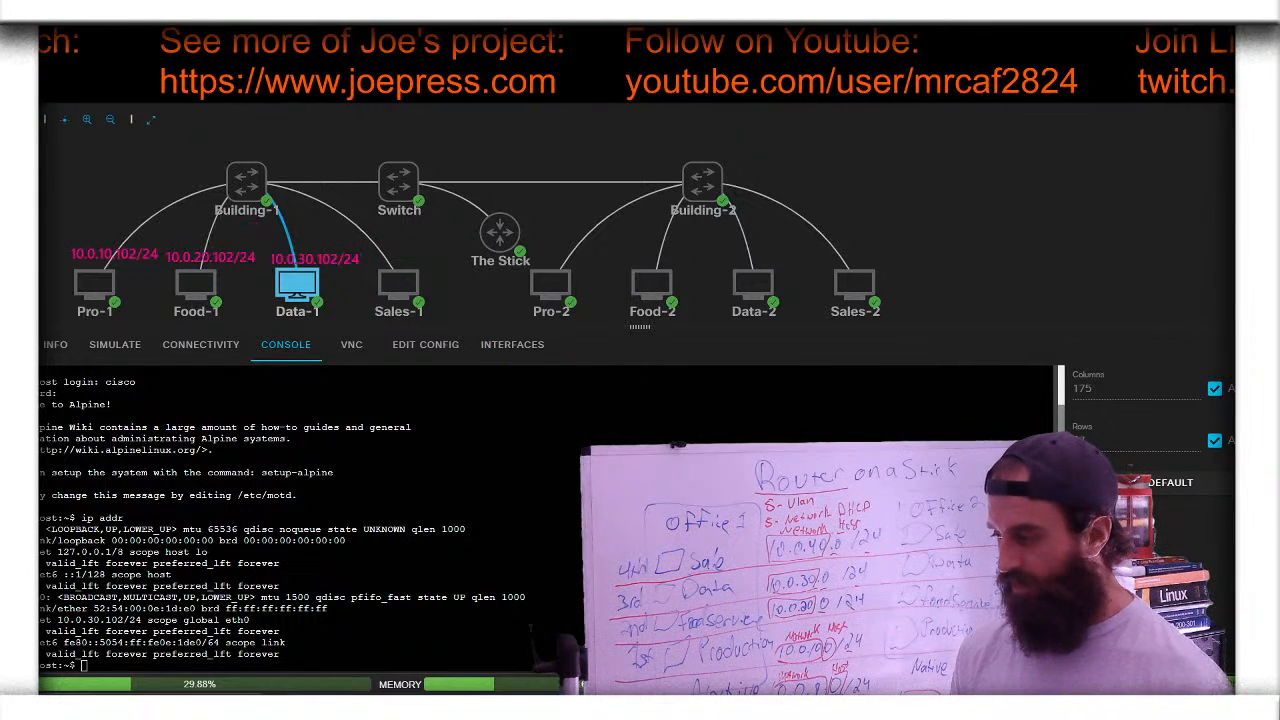
- Run ip addr on Sales-1 and finish its 10.0.40.101/24 address label on the topology
mouse_move(395, 282)
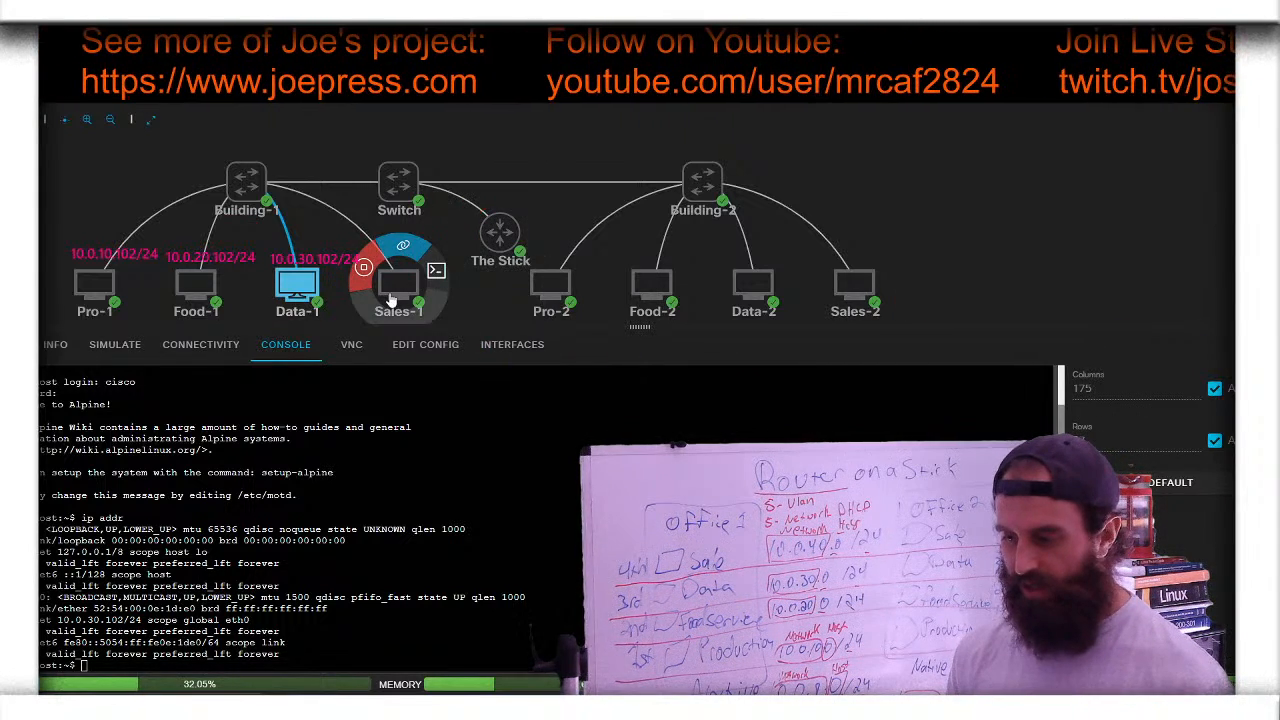
click(435, 273)
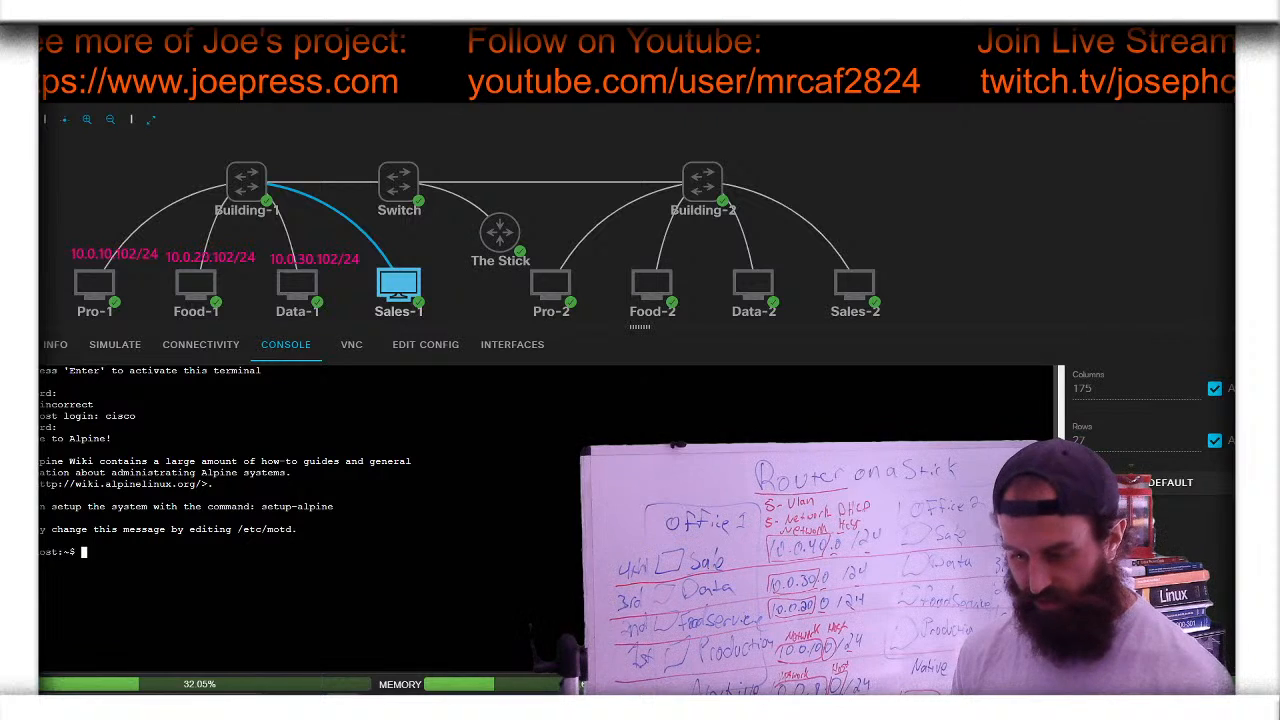
text(i)
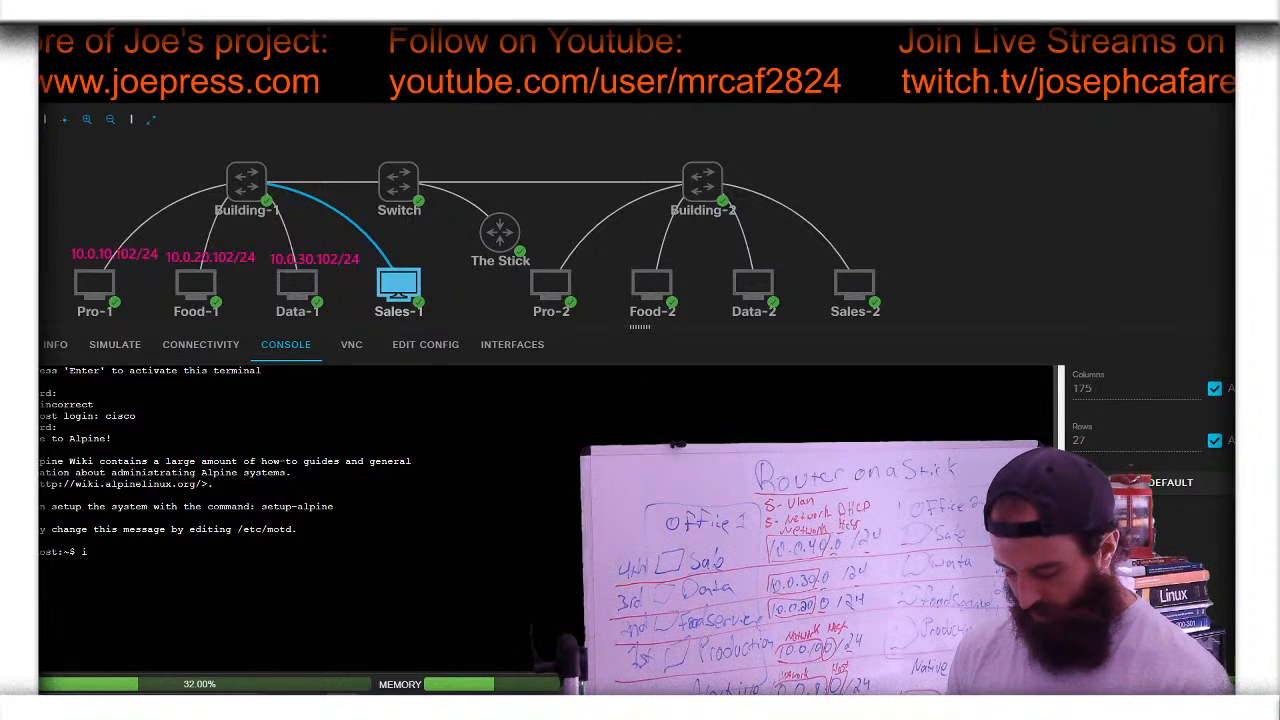
text(p addr)
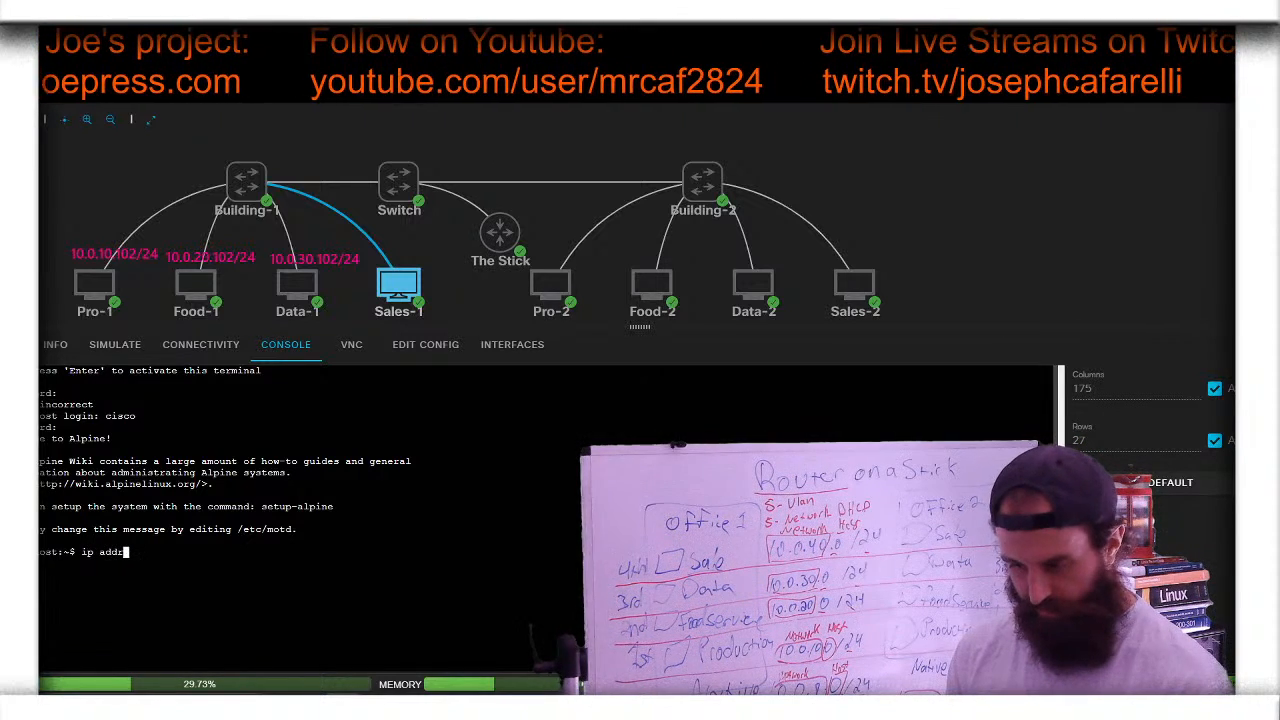
key(Return)
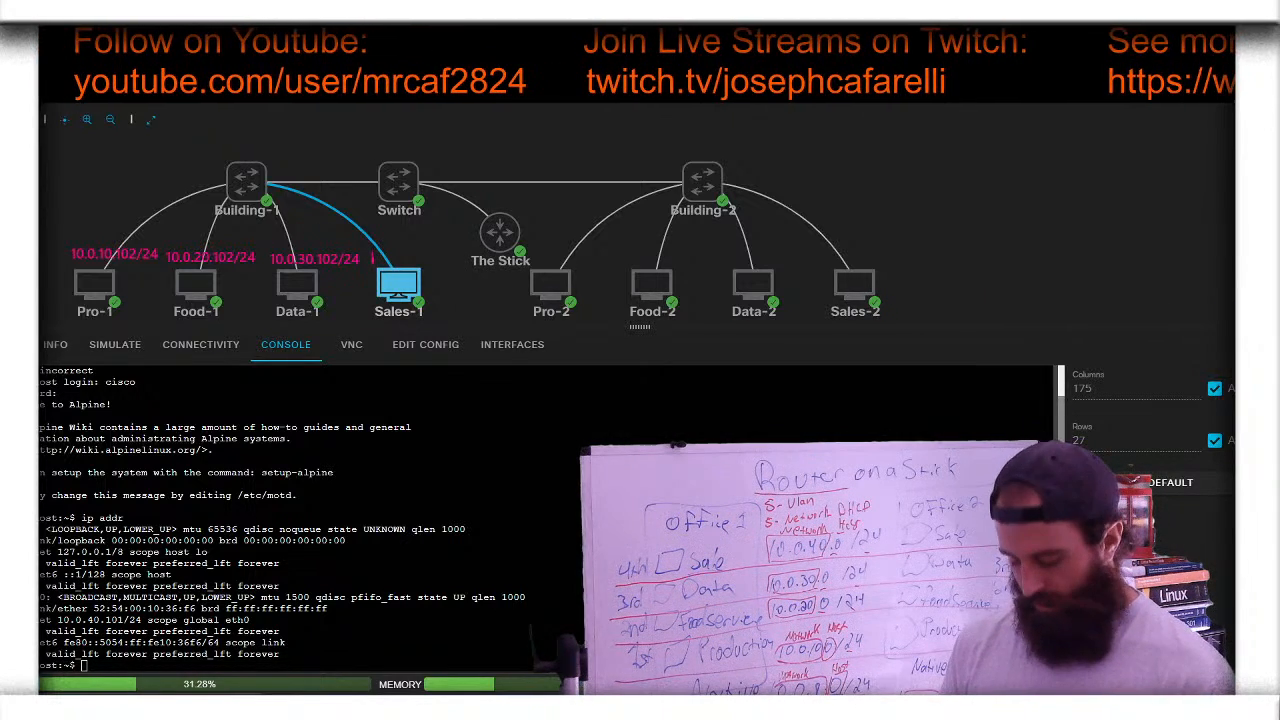
text(0.0.)
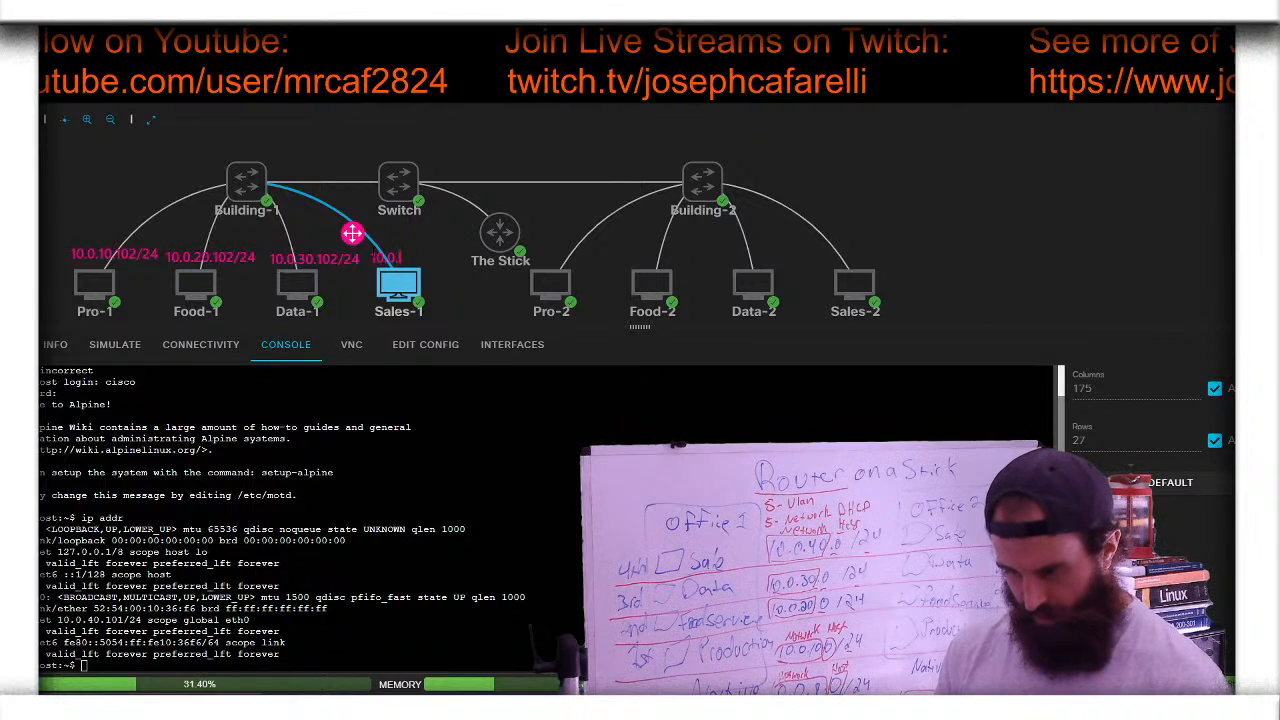
text(40.)
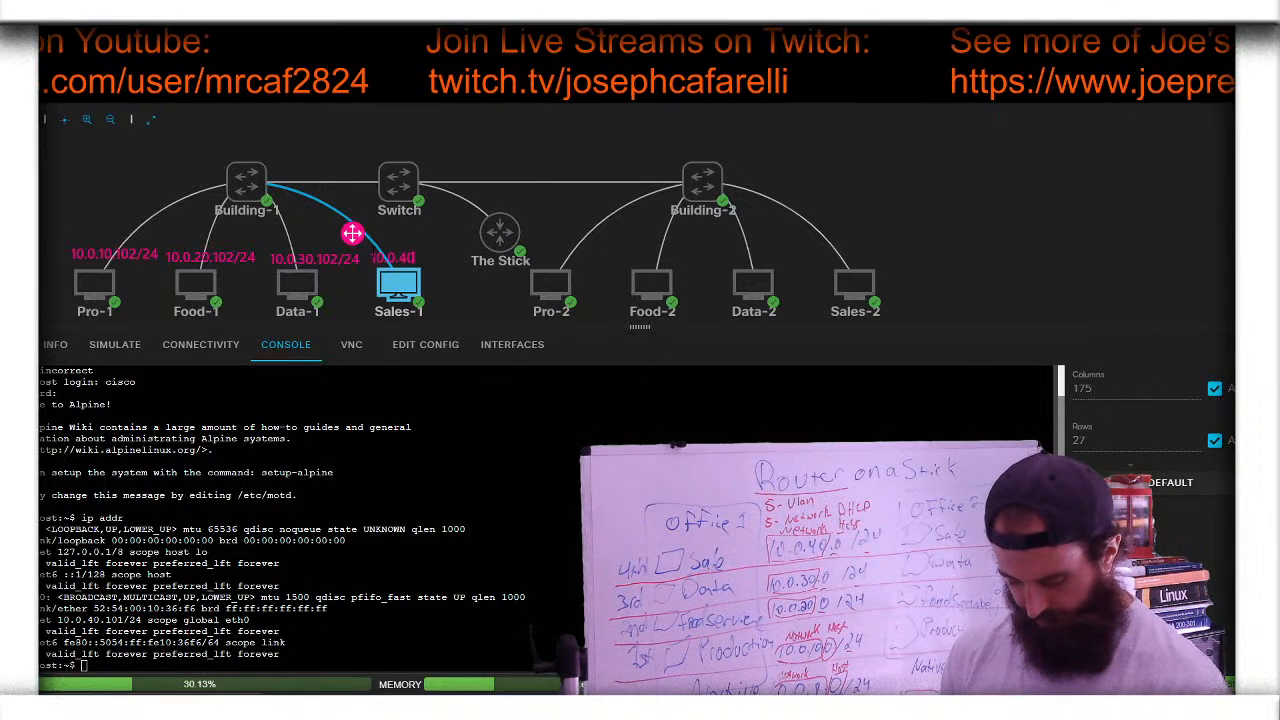
text(10)
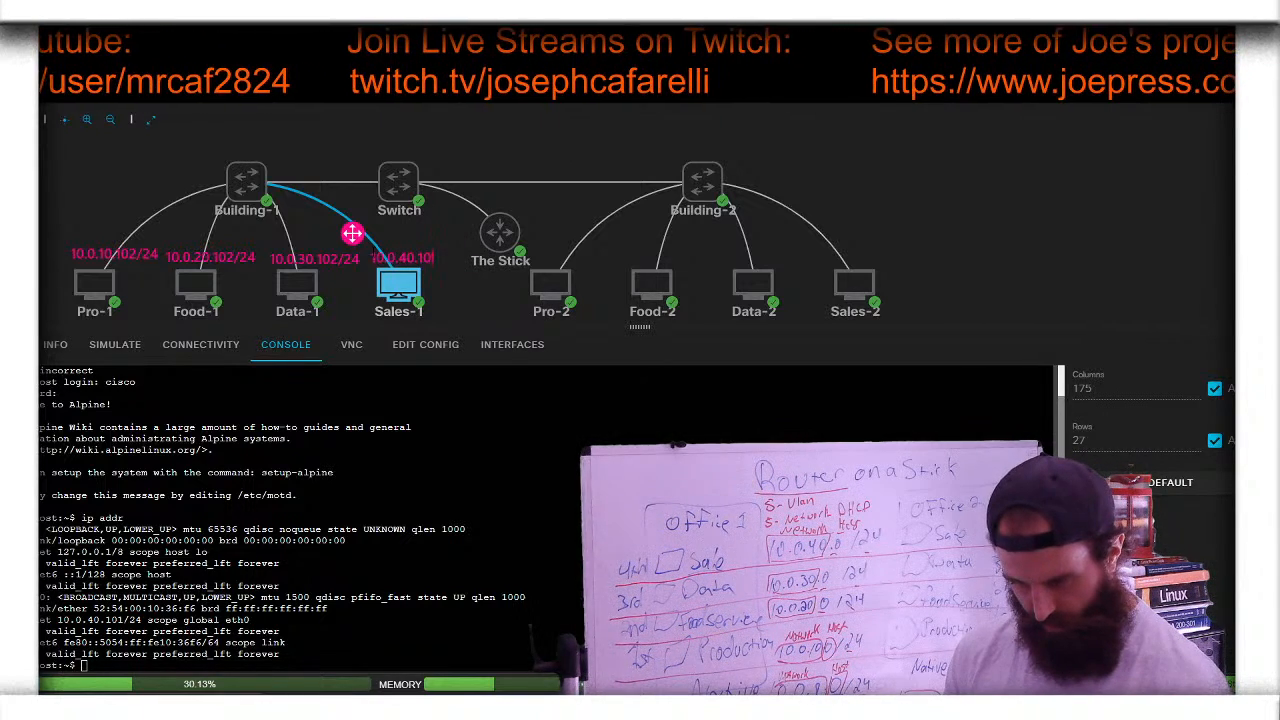
text(1)
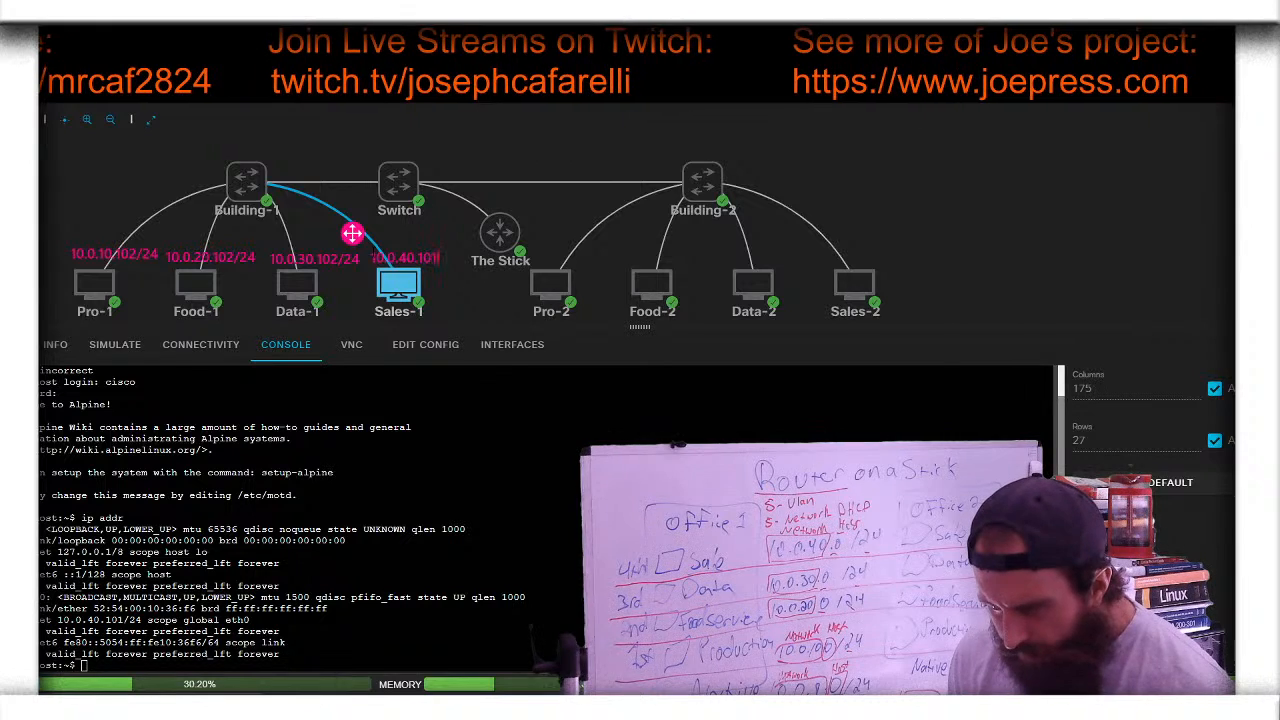
text(/24)
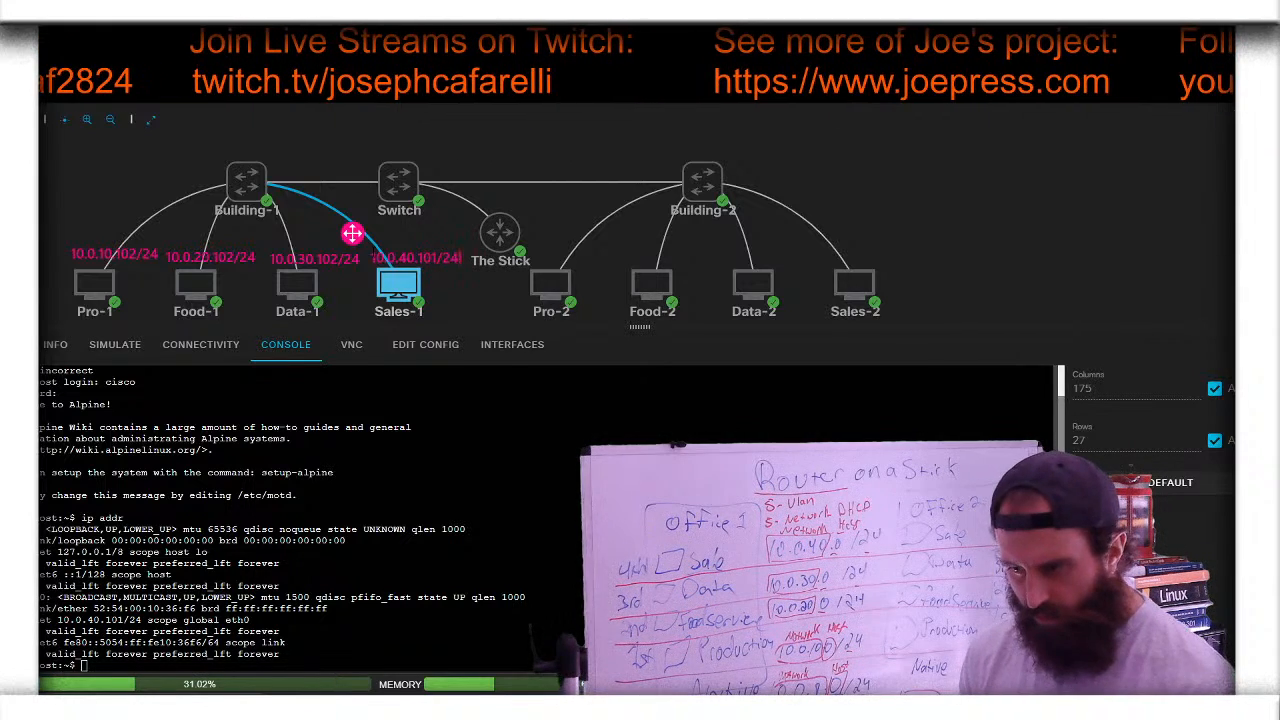
click(690, 287)
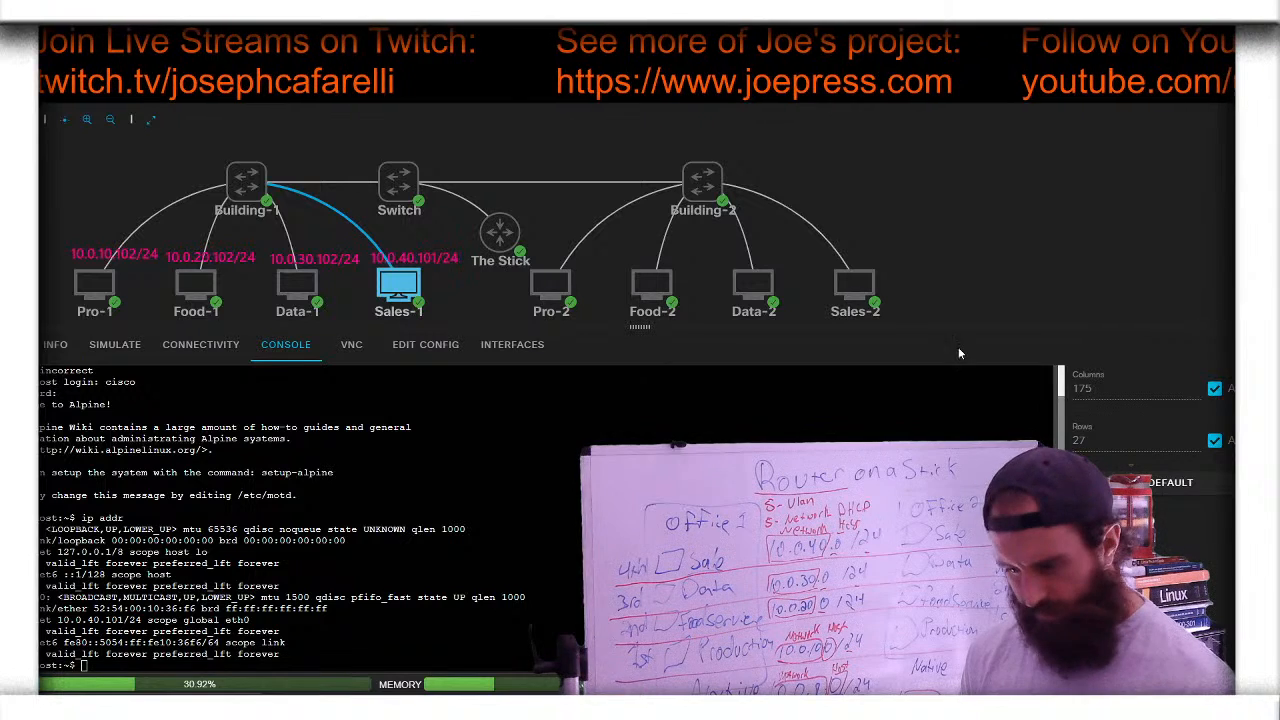
click(640, 285)
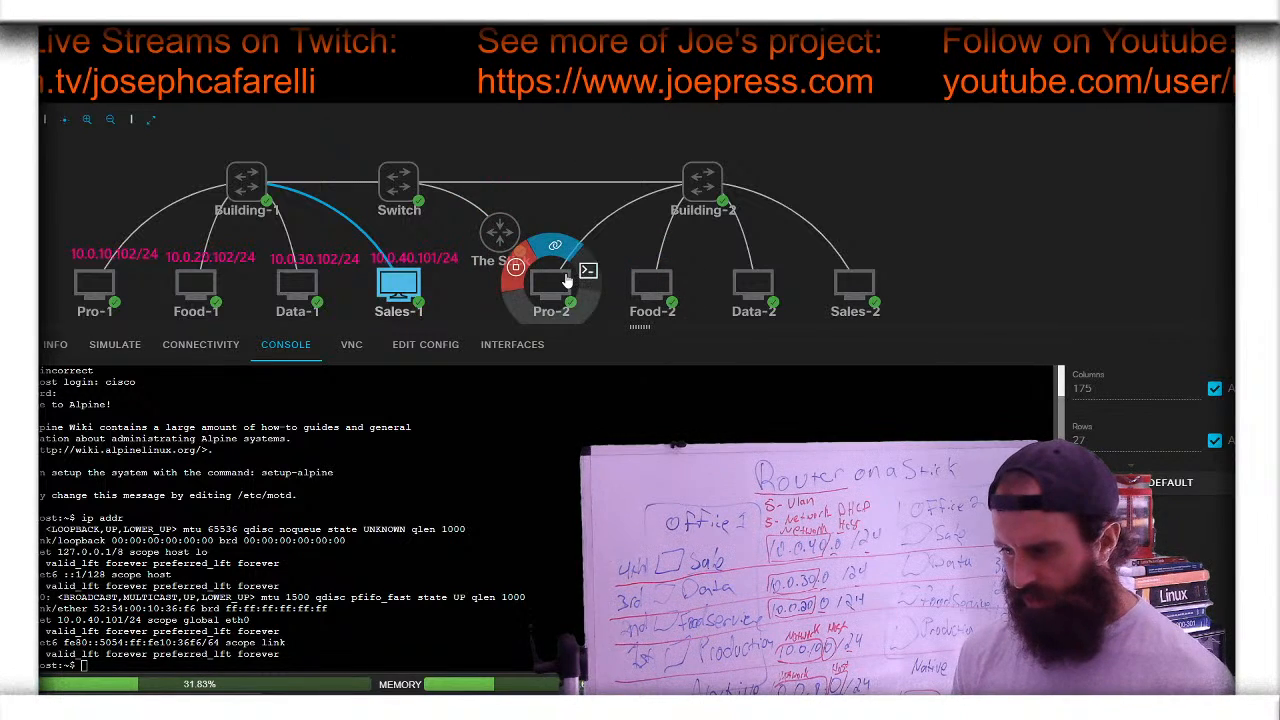
- Run ip addr on Pro-2 and label the node 10.0.10.101/24
click(588, 271)
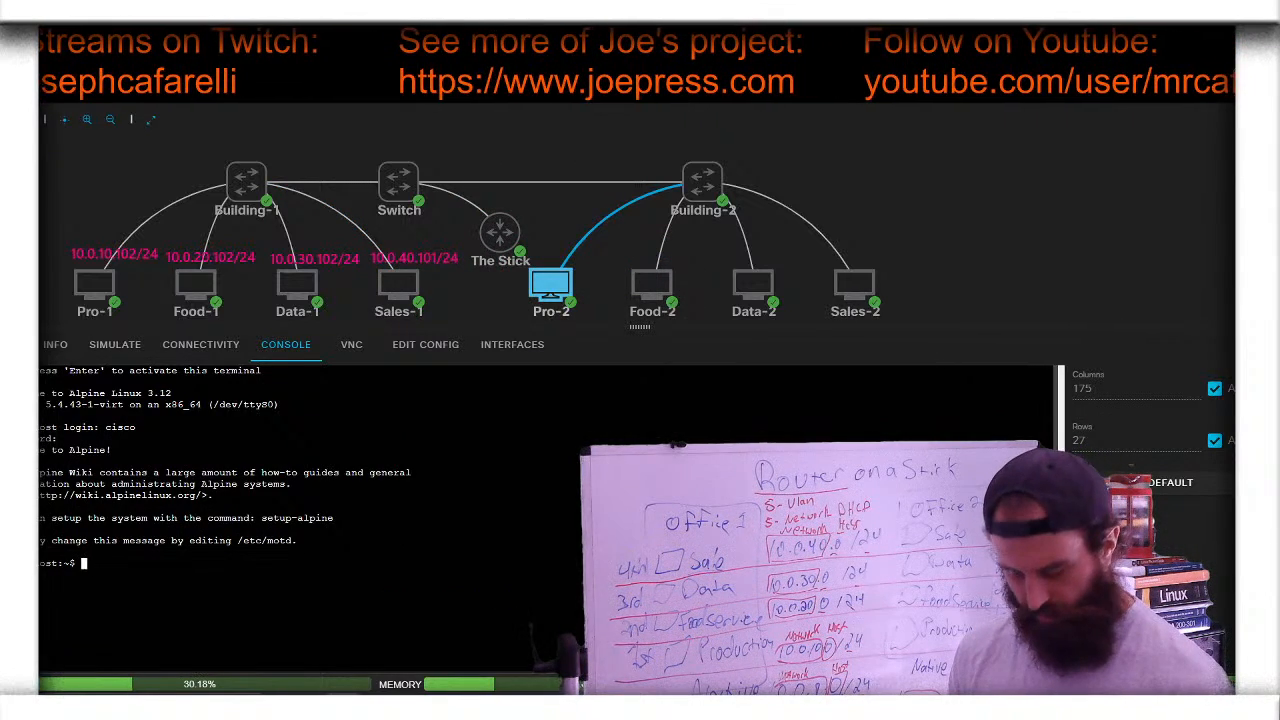
text(ip addr)
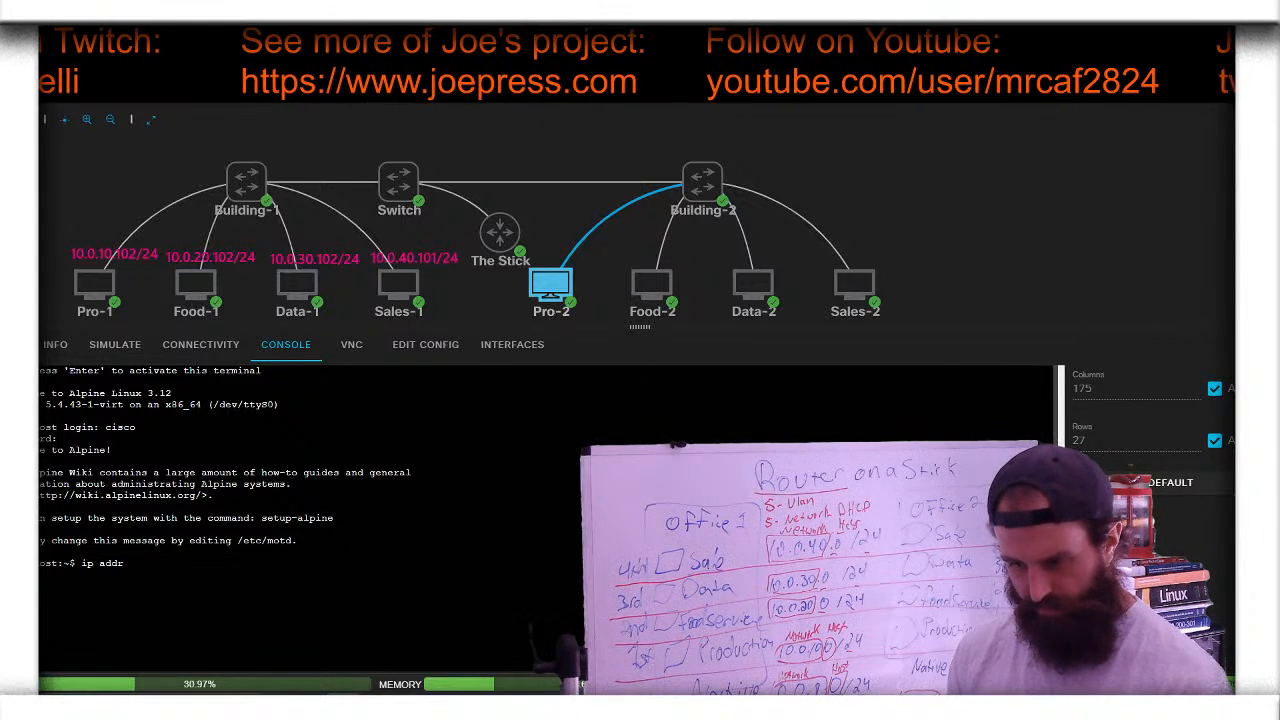
key(Return)
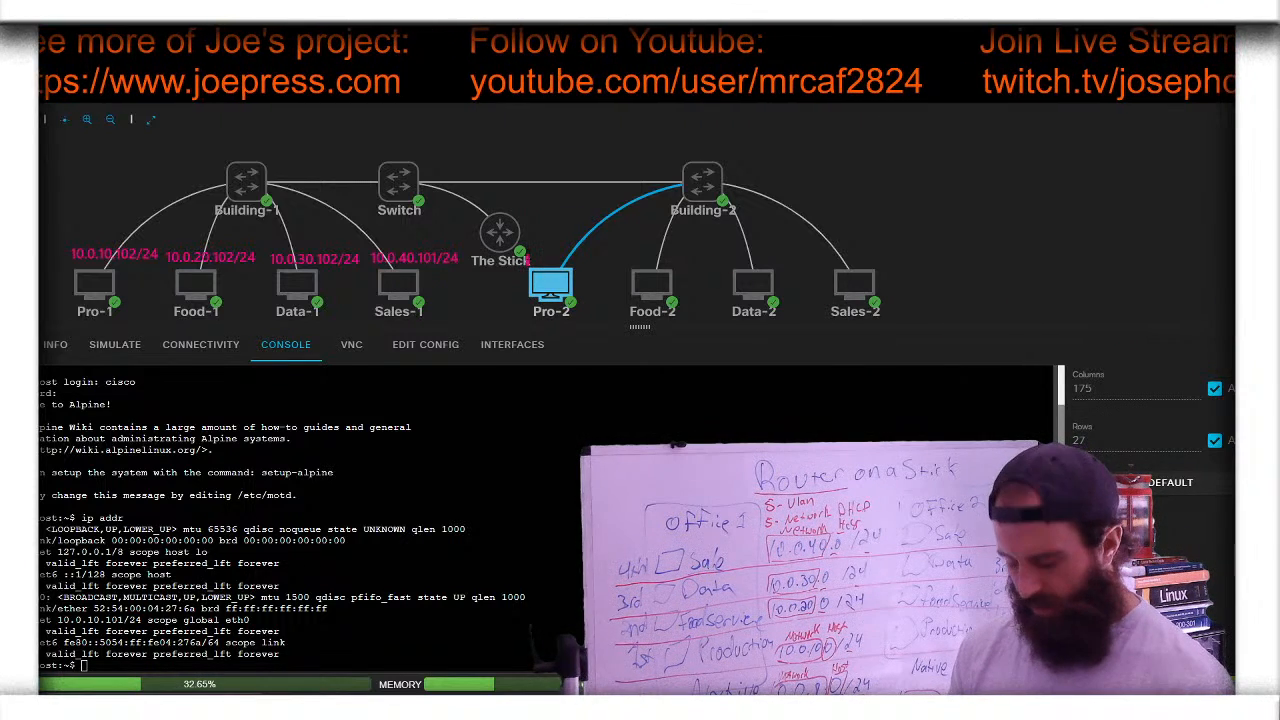
text(10.0.0.)
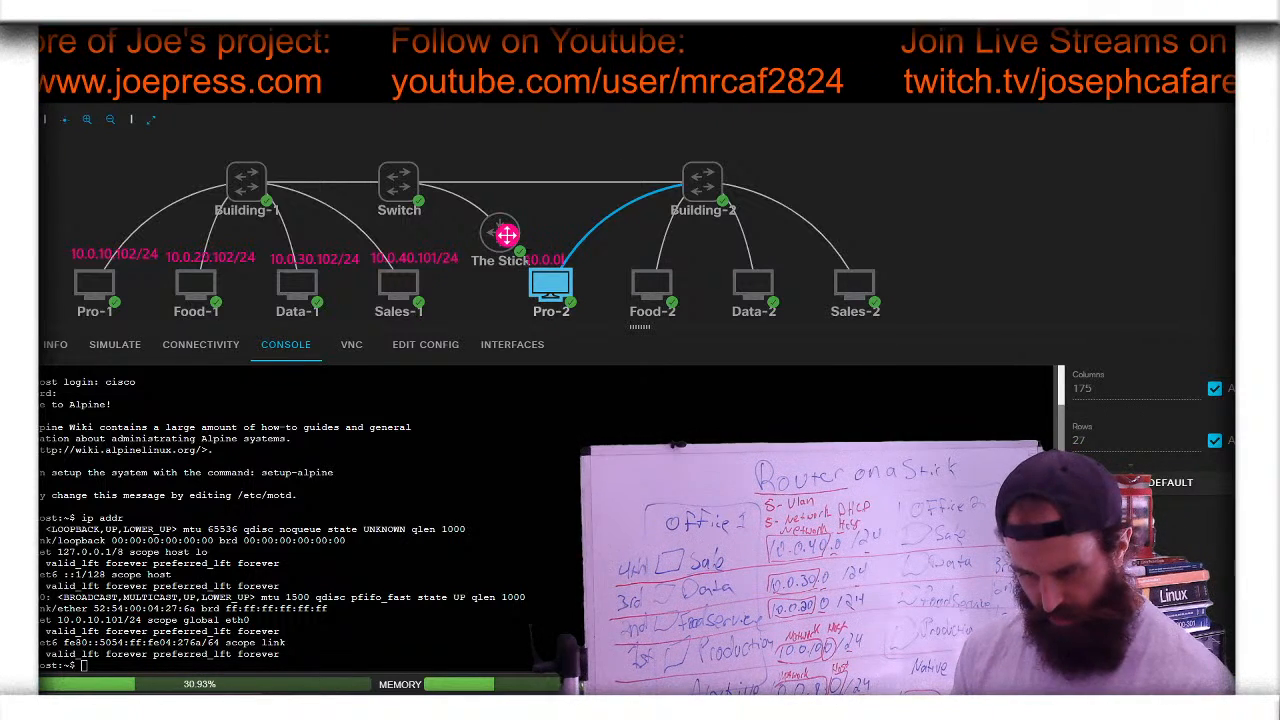
key(BackSpace)
text(10.1)
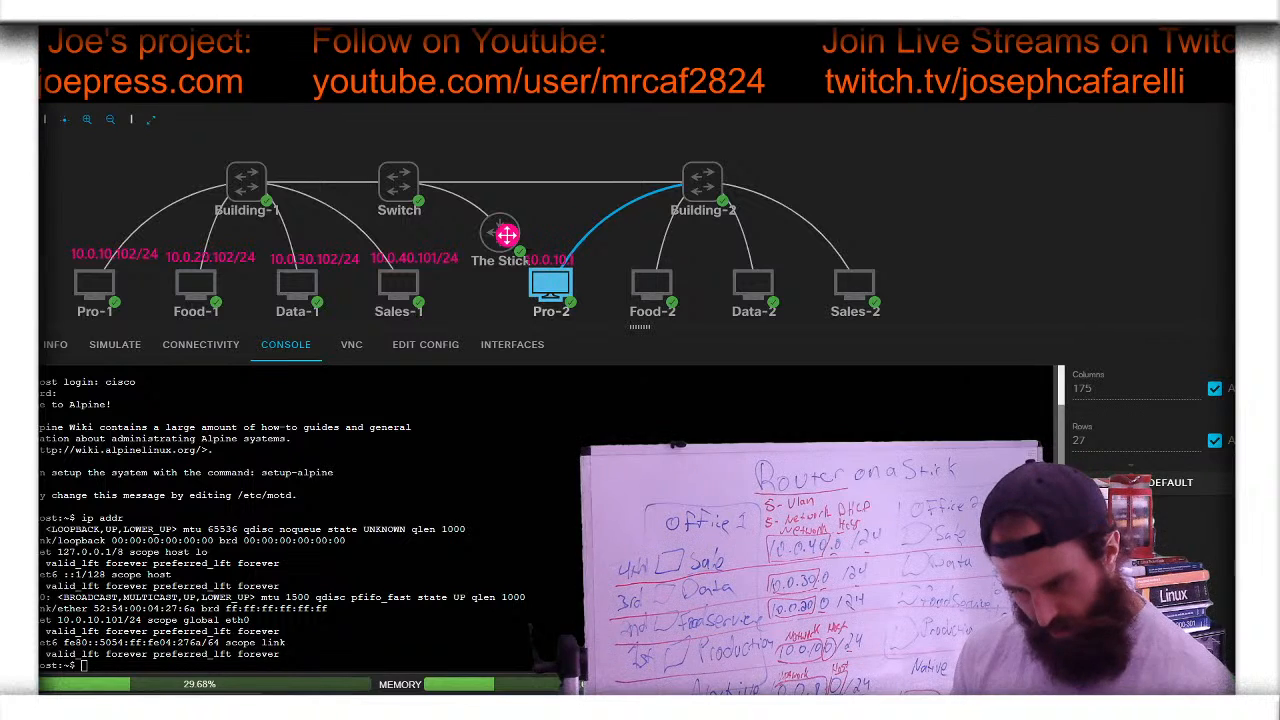
text(01/24)
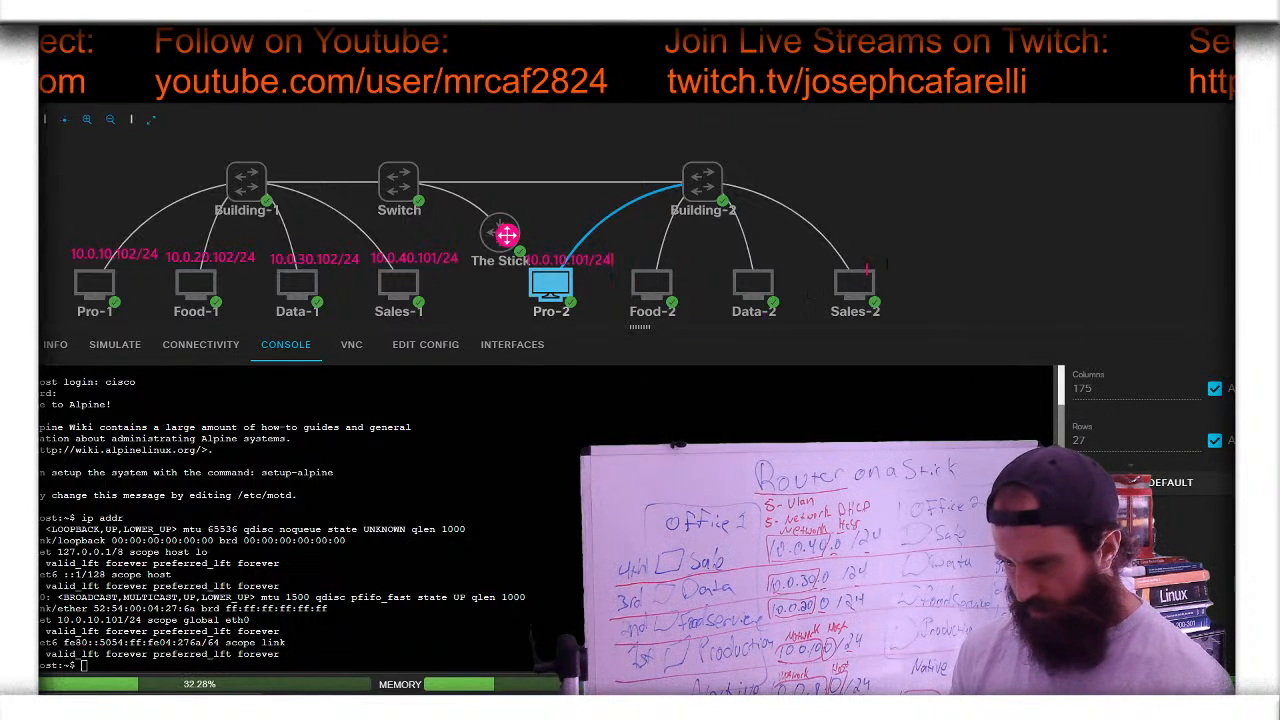
click(1250, 305)
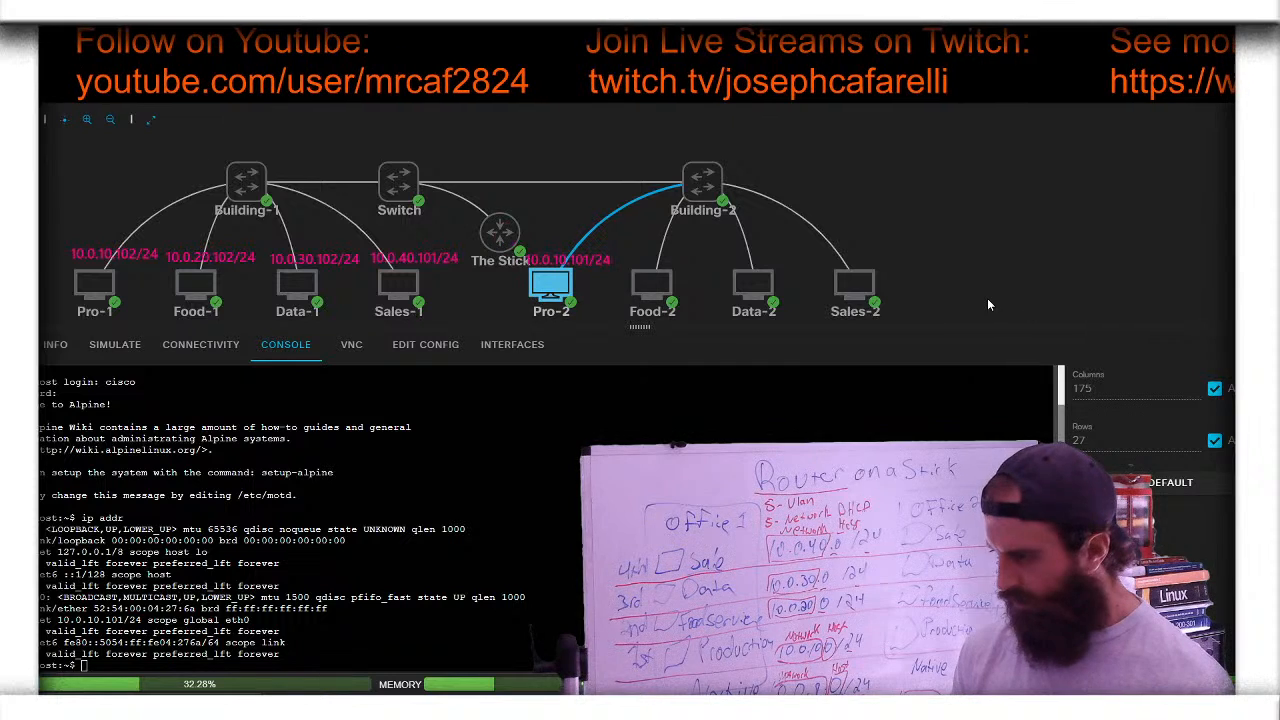
- Run ip addr on Food-2 and type its 10.0.20.101/24 label beside the node
click(689, 270)
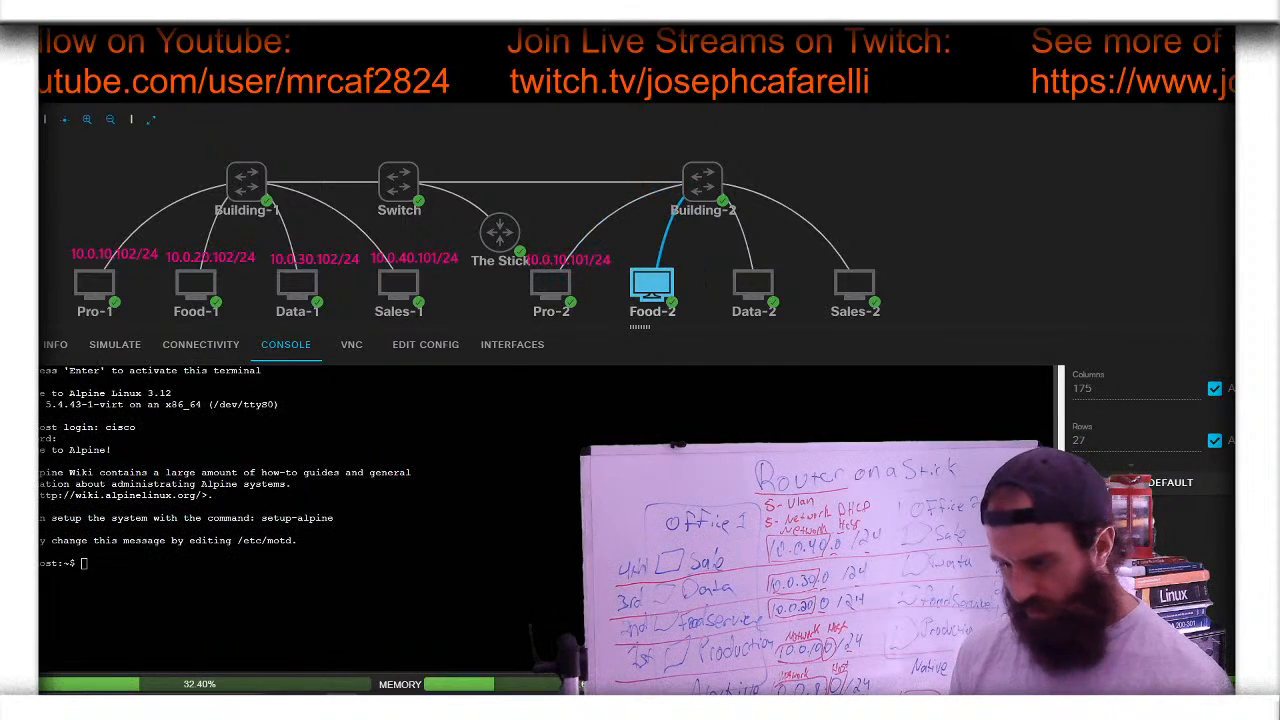
text(ip)
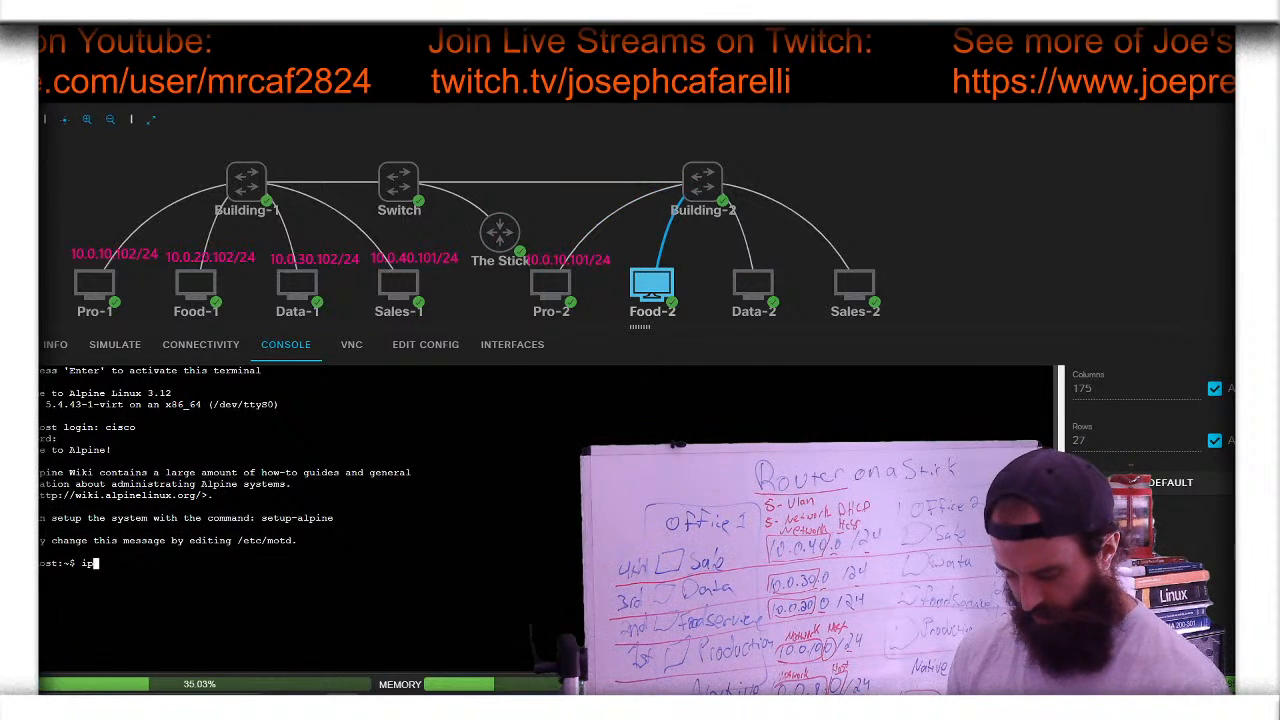
text( addr)
key(Return)
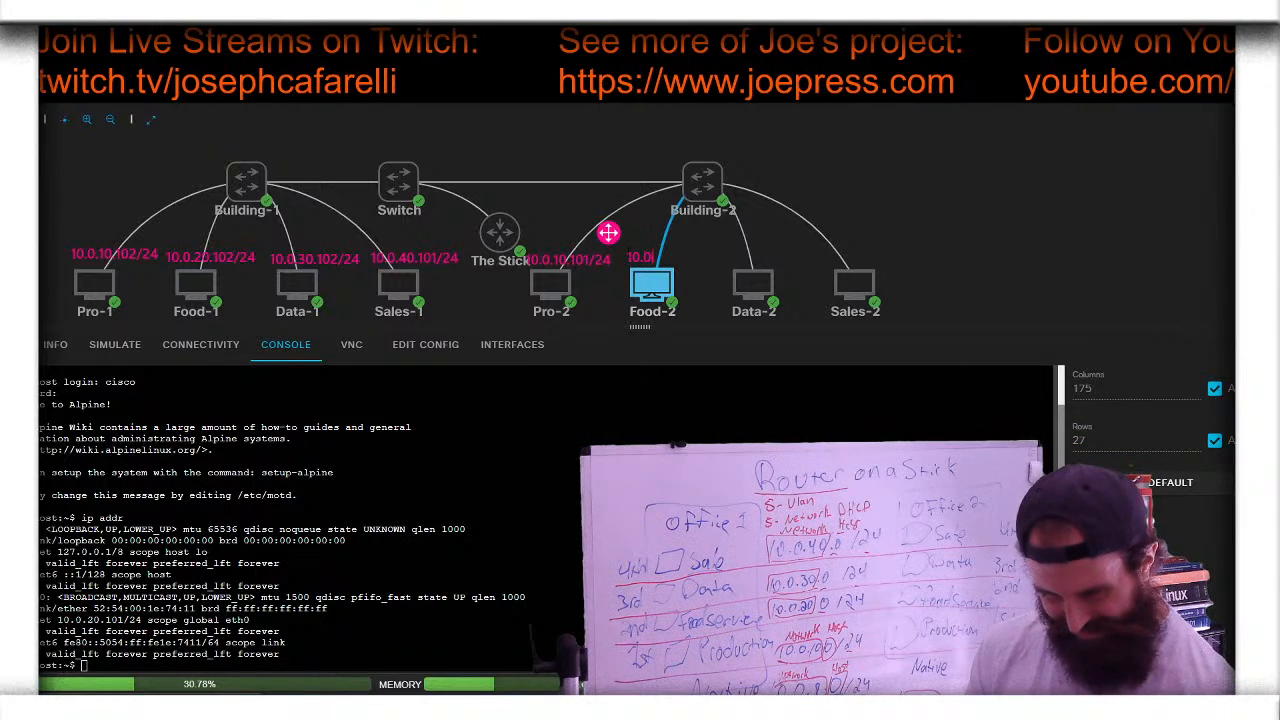
text(.20)
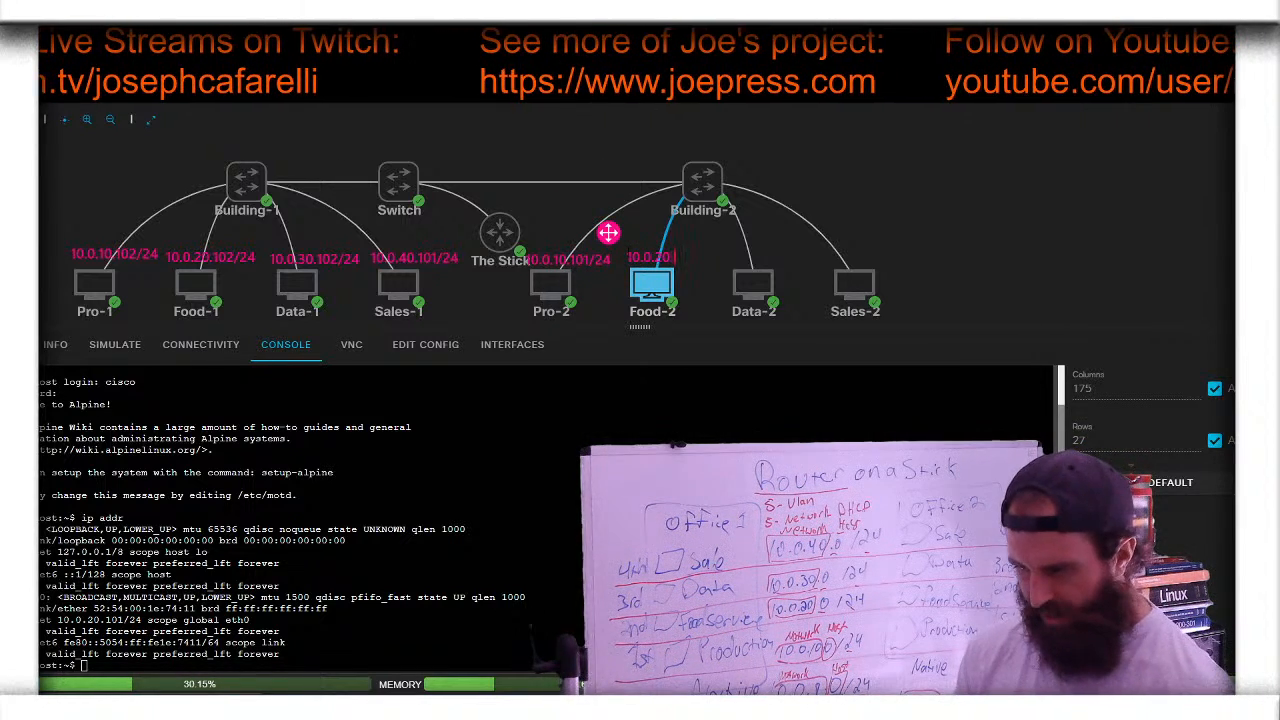
text(.)
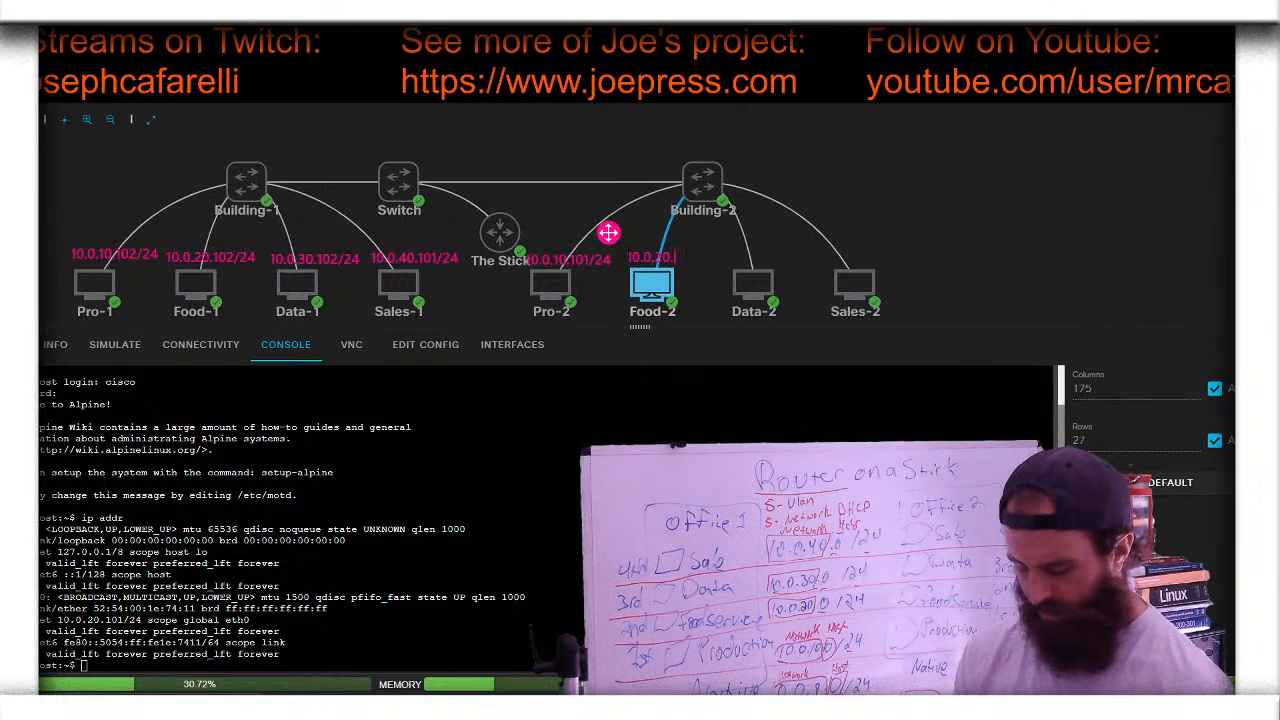
text(101)
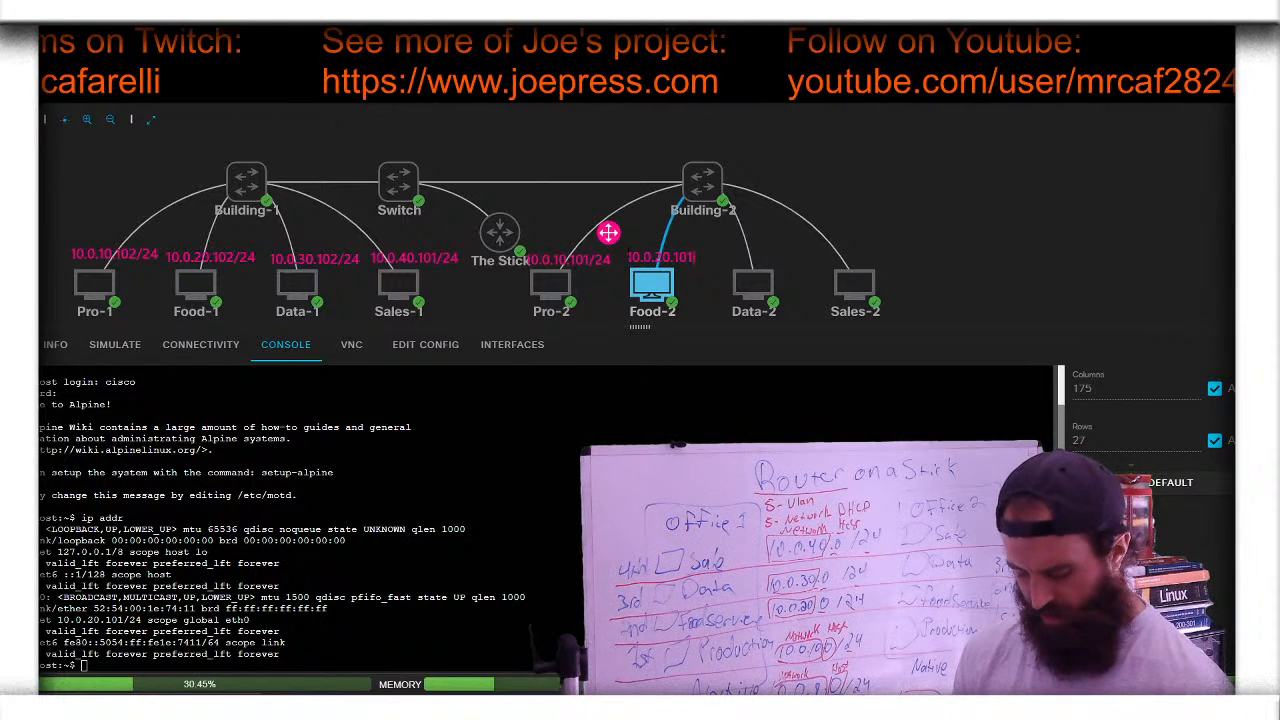
text(/2)
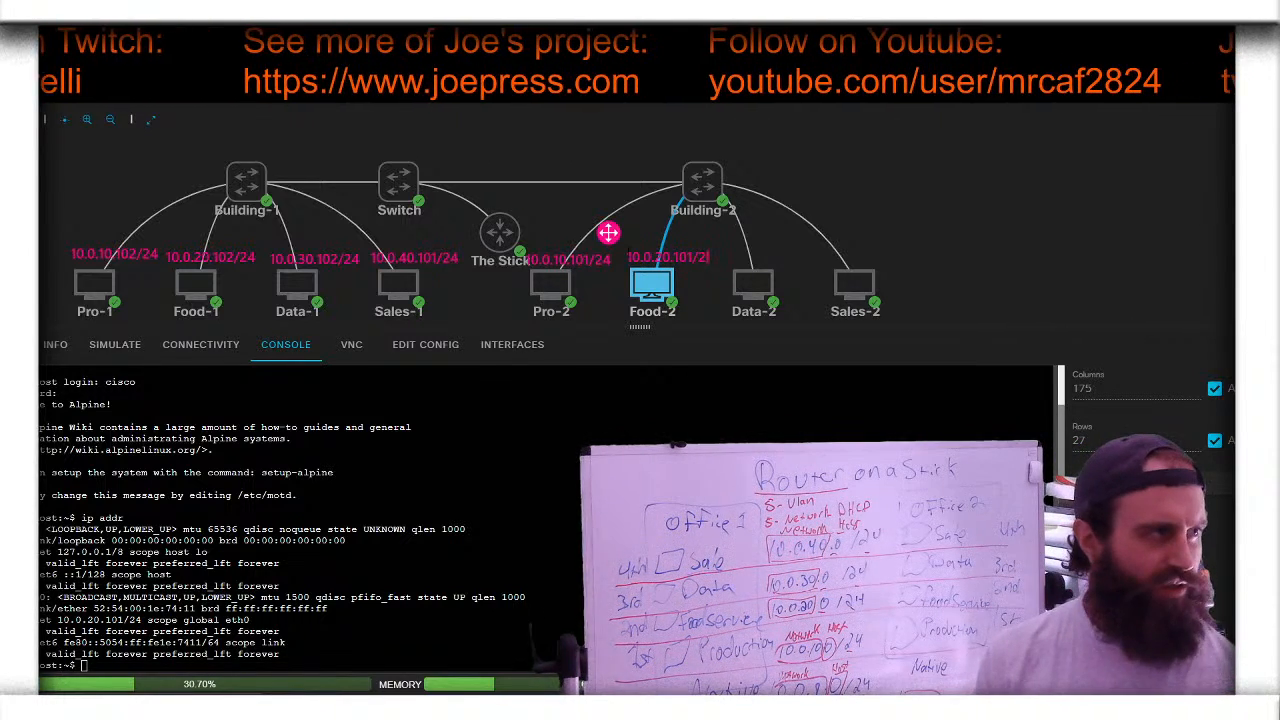
text(4)
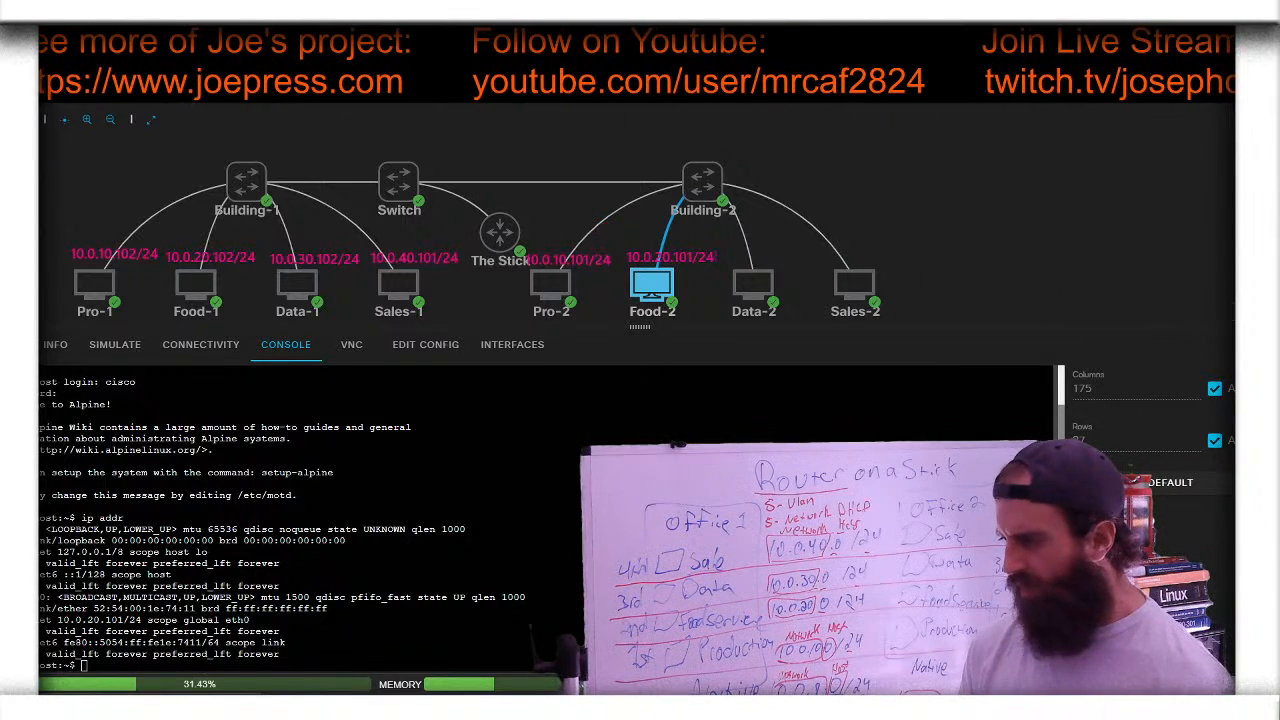
- Run ip addr on Data-2's console and label Data-2 with 10.0.30.101/24
click(753, 285)
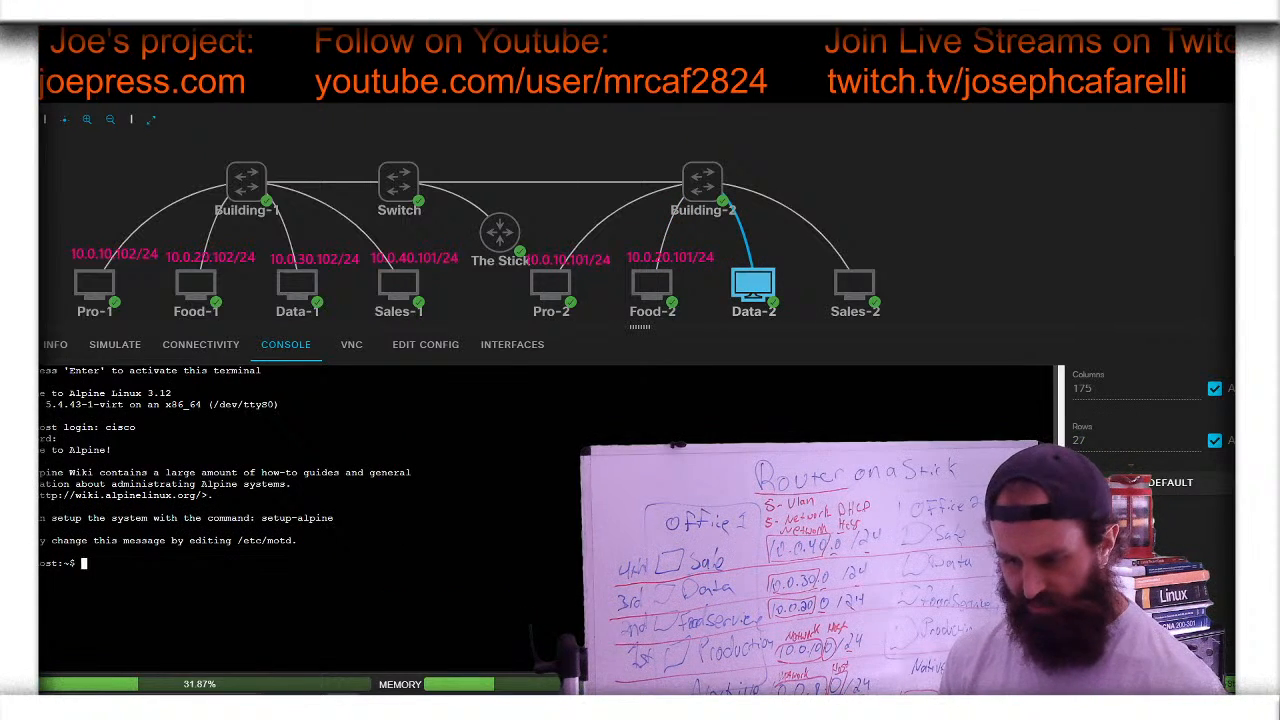
text(ip addr)
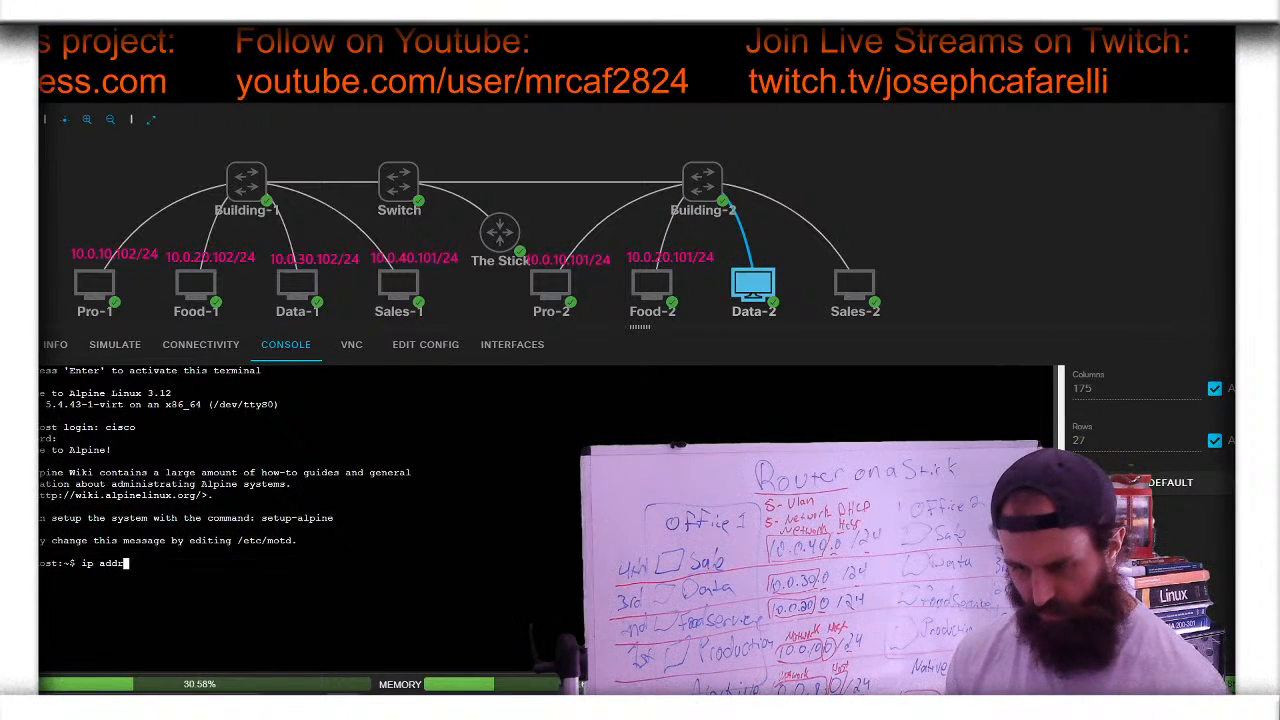
key(Return)
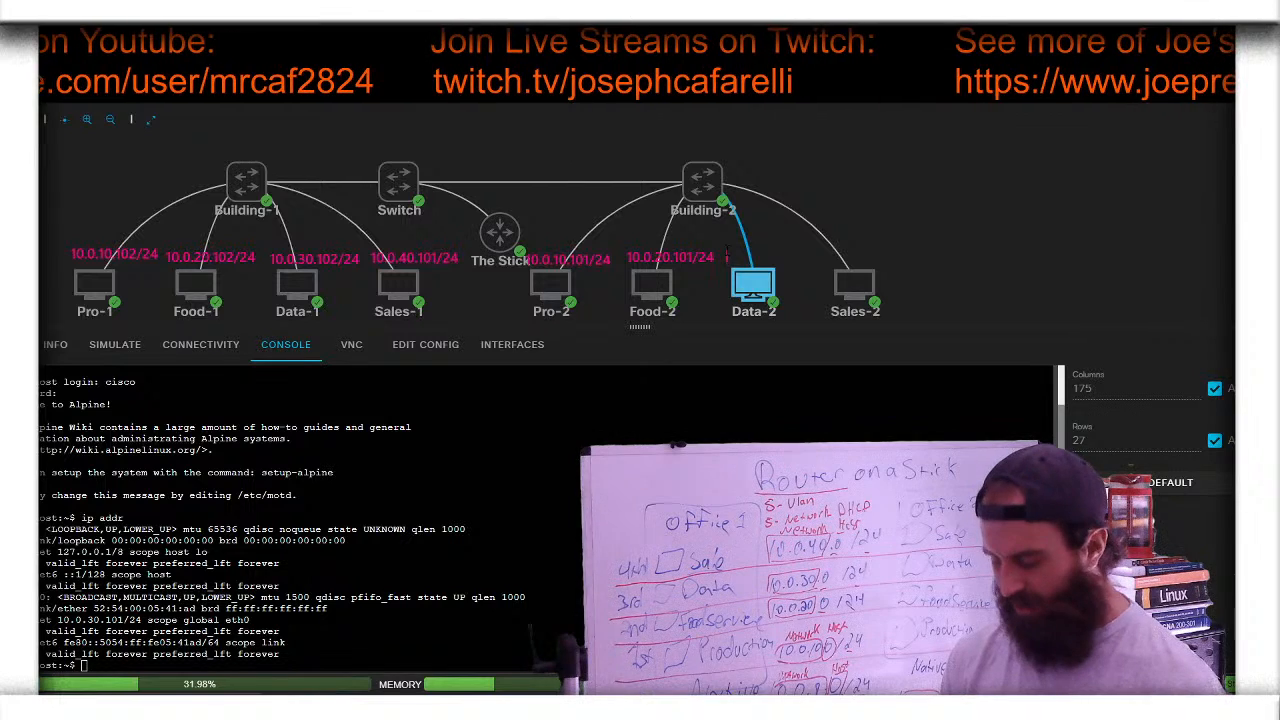
text(10)
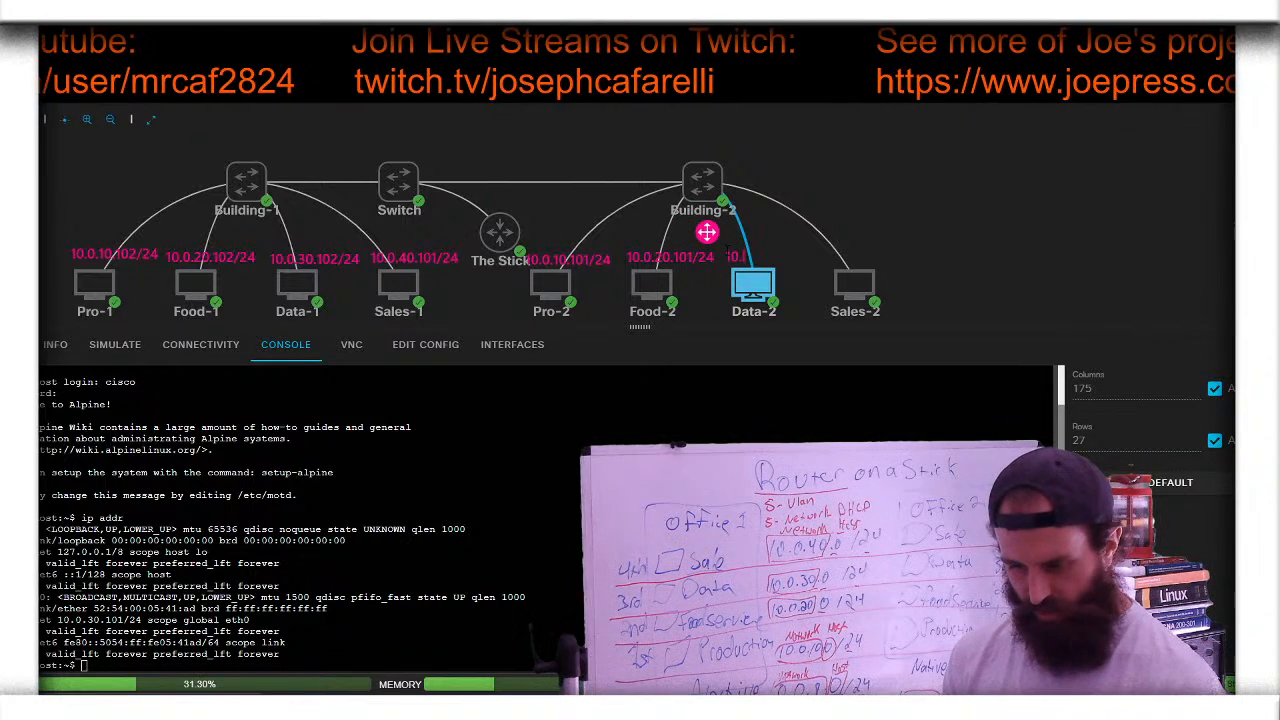
text(.0.30)
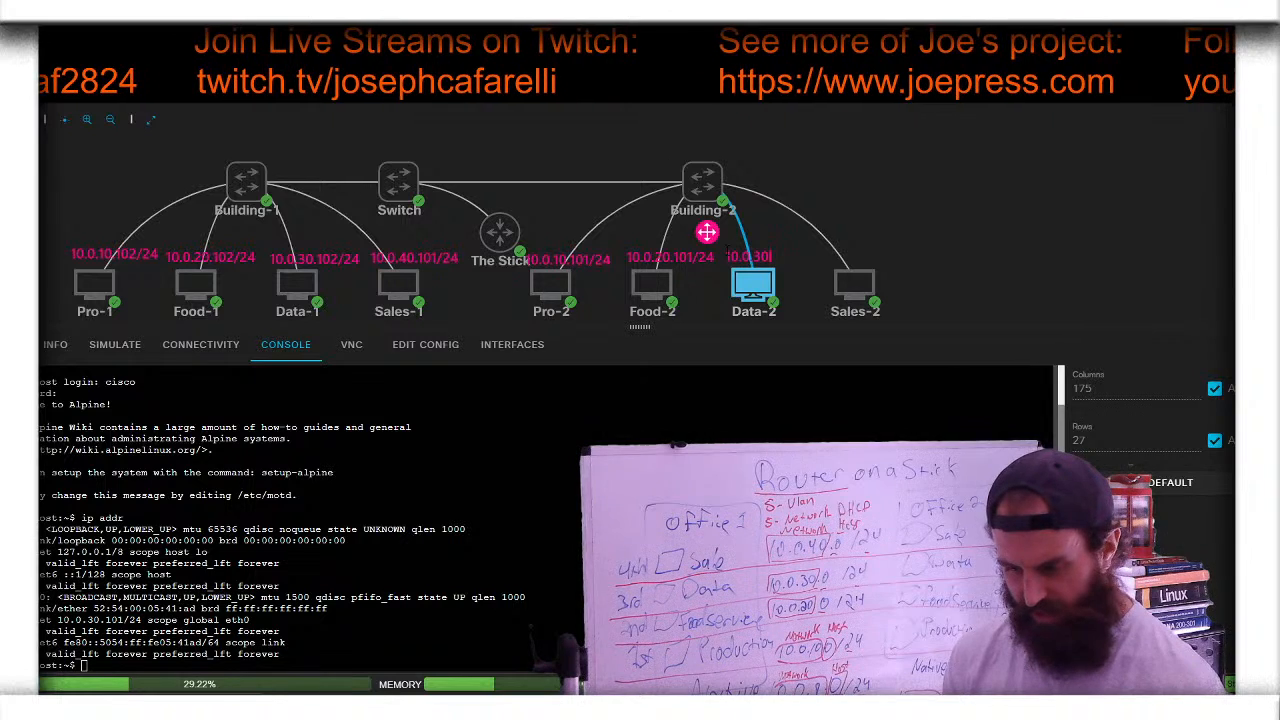
text(.101/24)
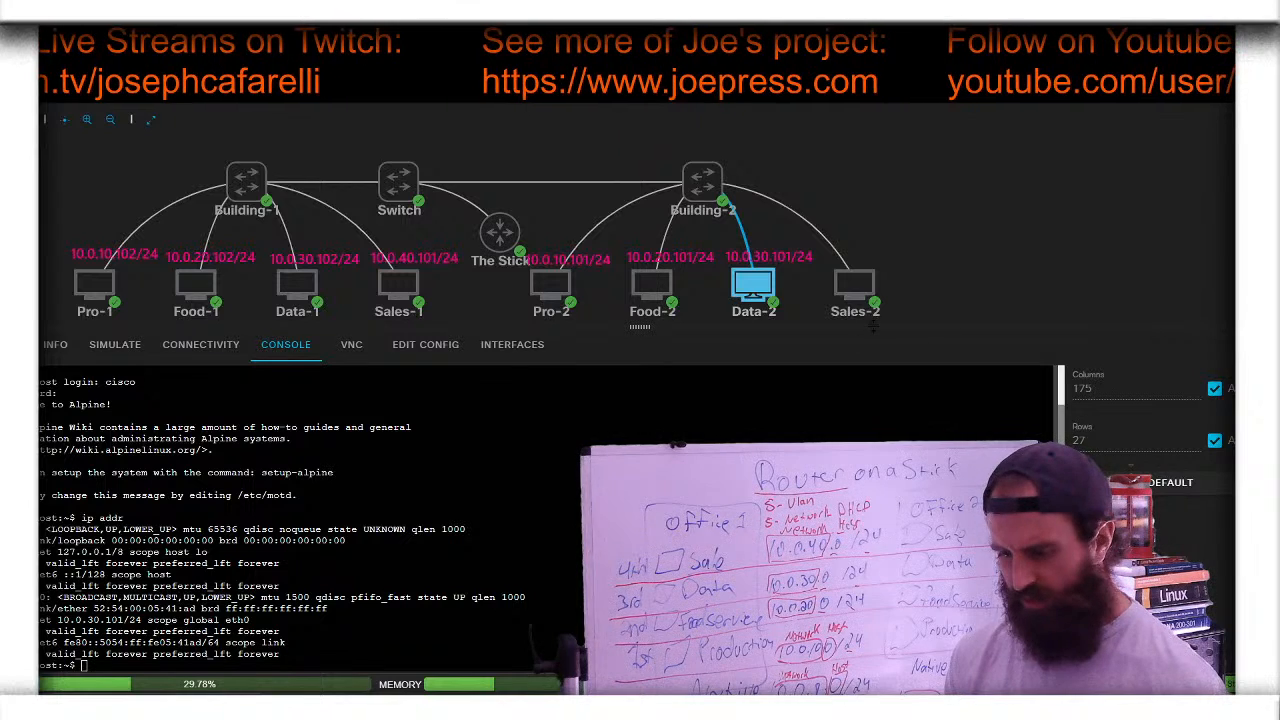
- Rerun ip addr on Sales-2's console and label Sales-2 with 10.0.40.102/24
click(854, 285)
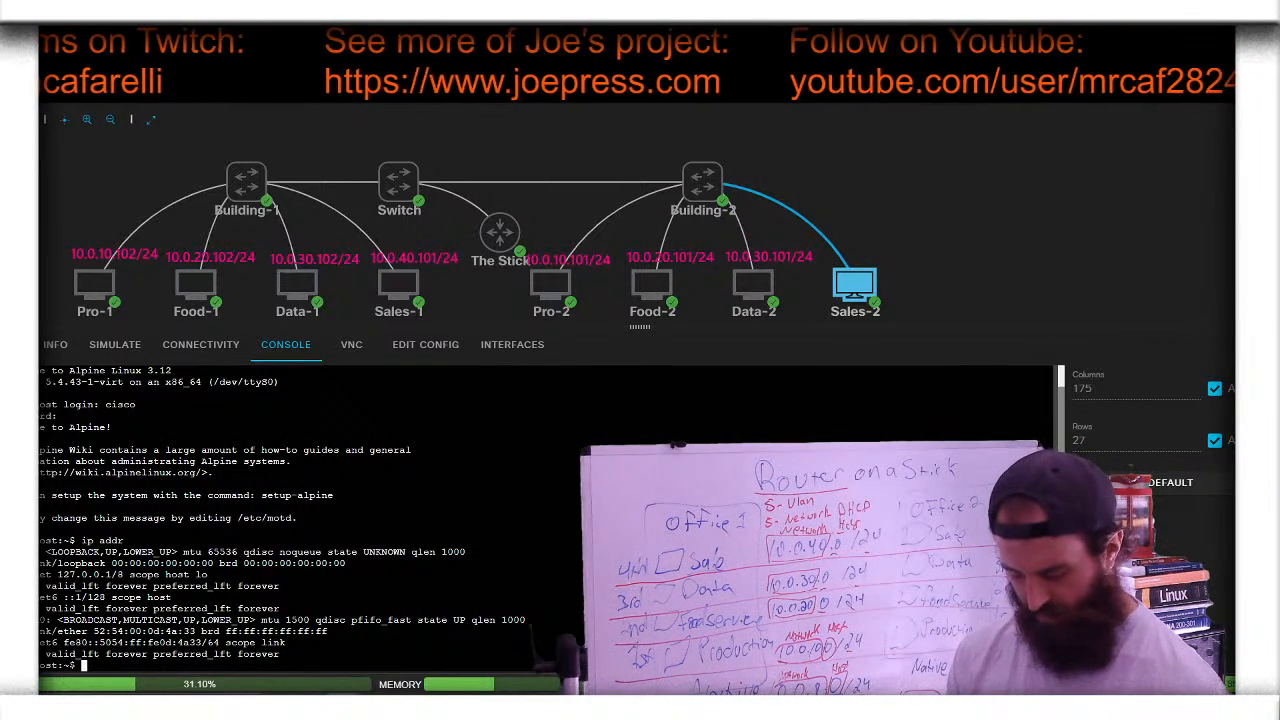
key(Up)
key(Return)
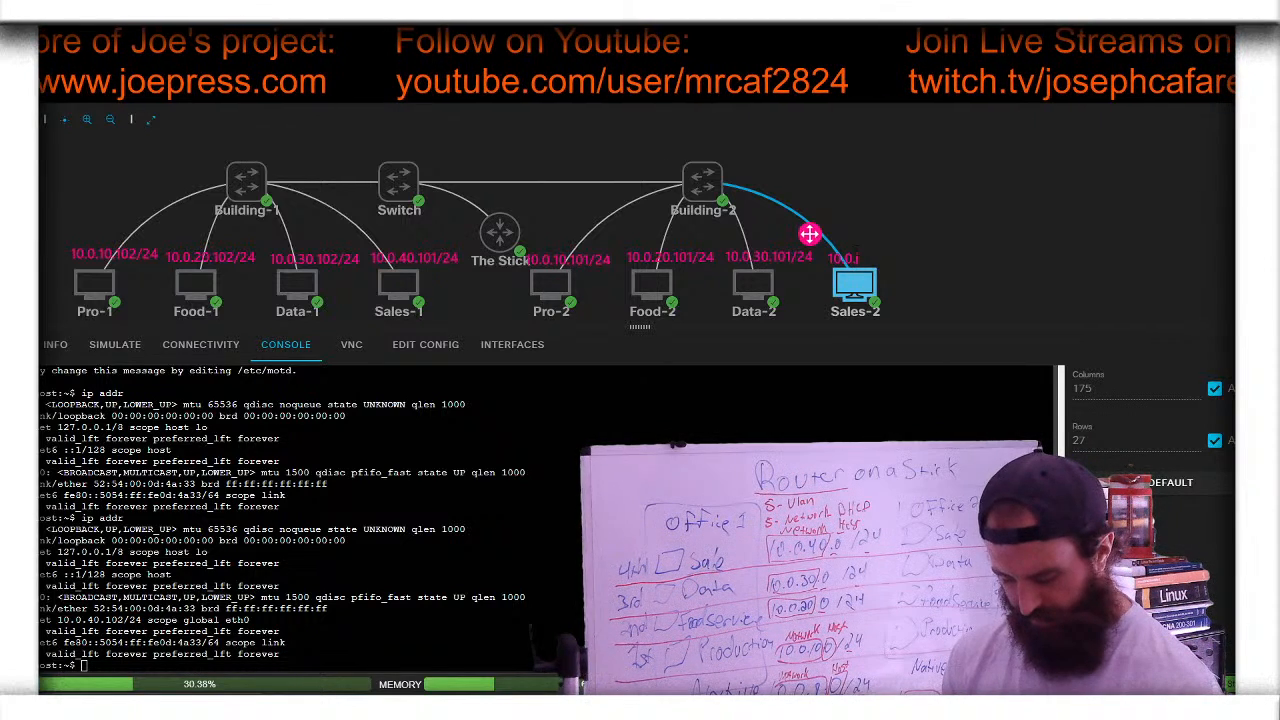
text(40.)
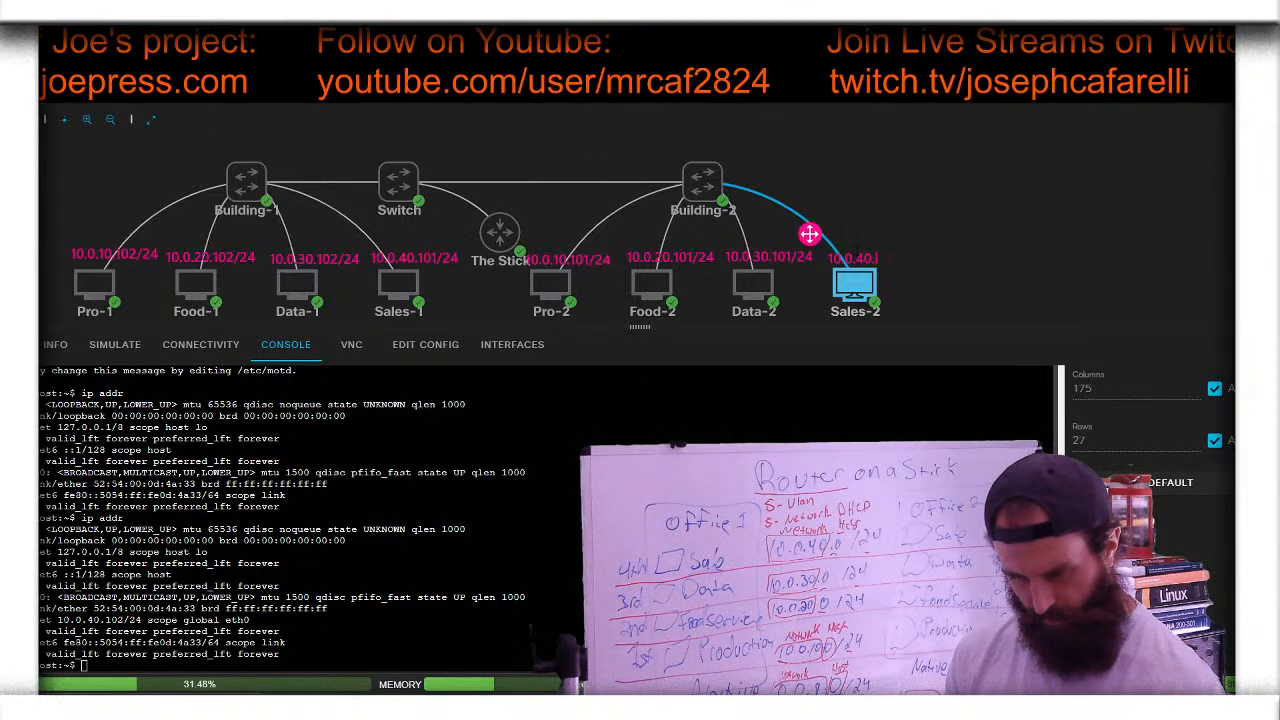
text(102/)
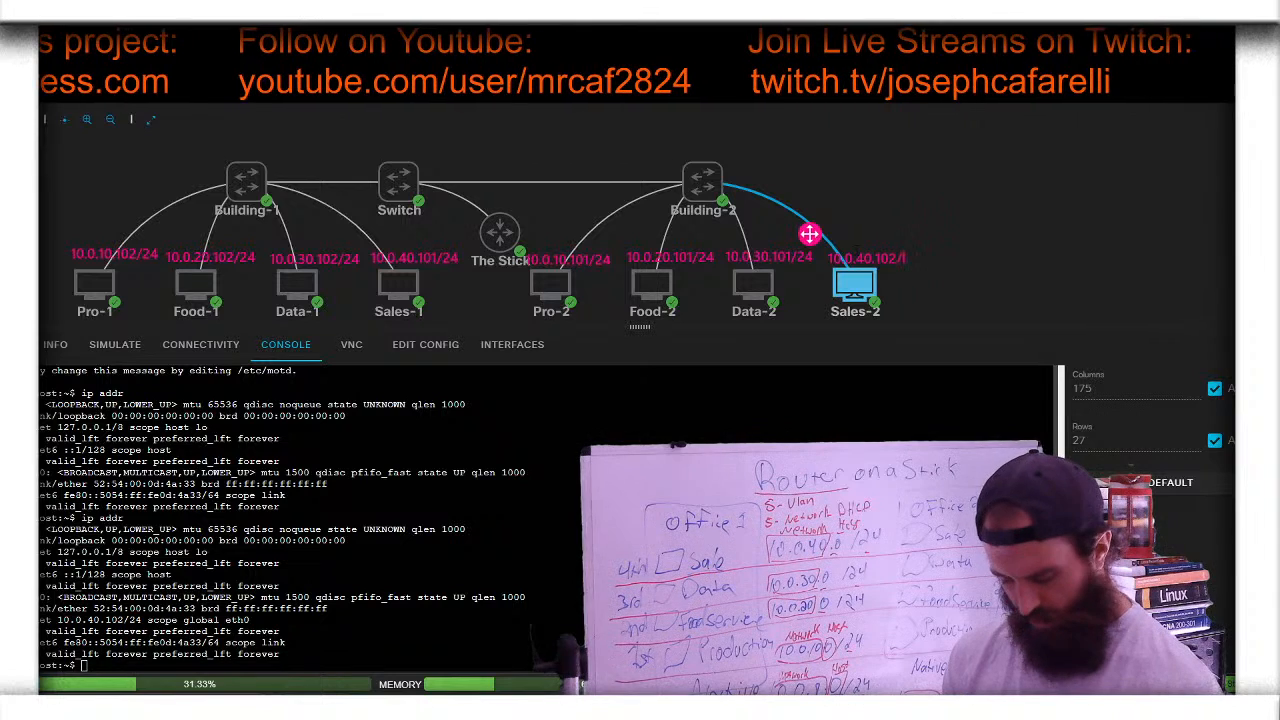
text(24)
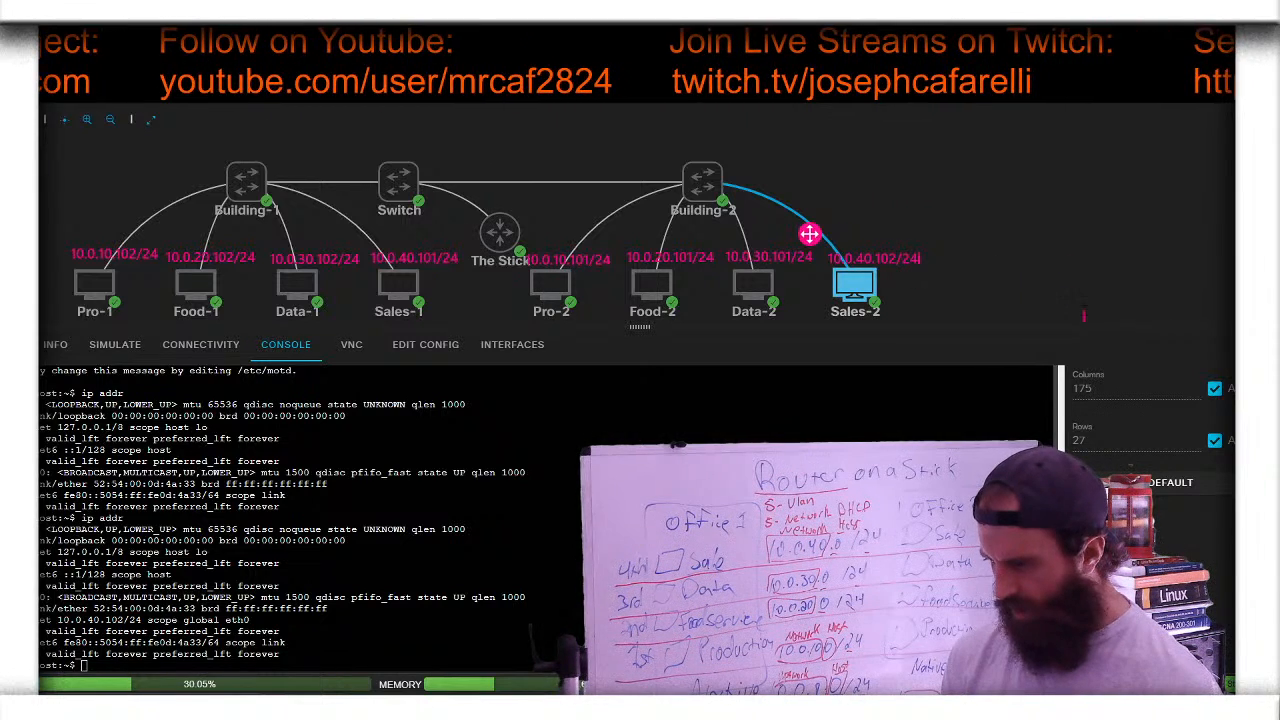
key(Escape)
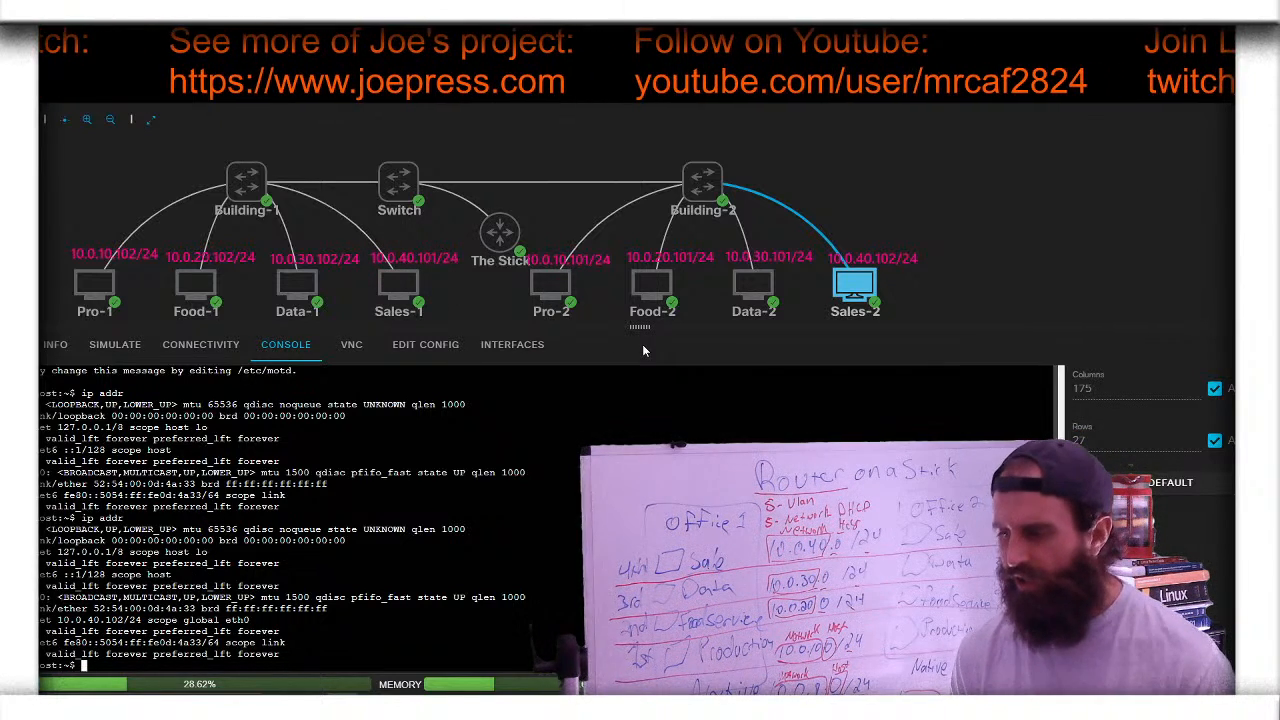
- Select the Pro-1 node and open its console showing address 10.0.10.102
mouse_move(735, 303)
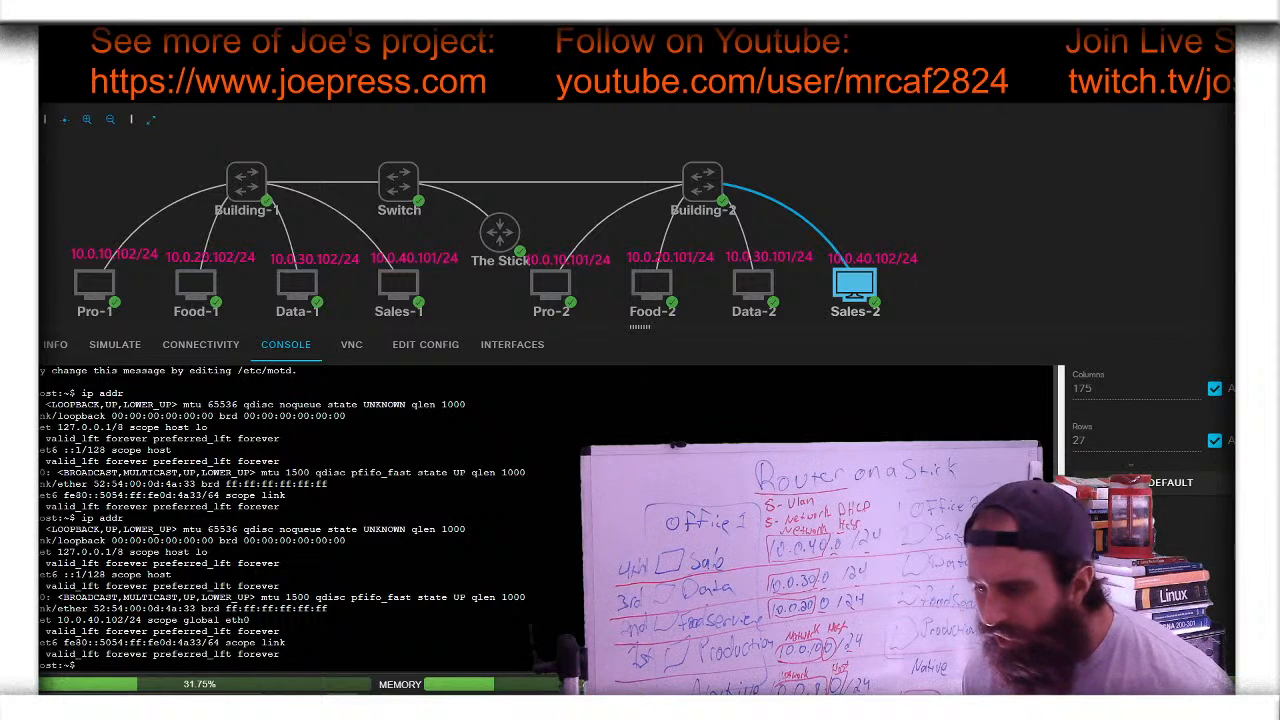
click(552, 290)
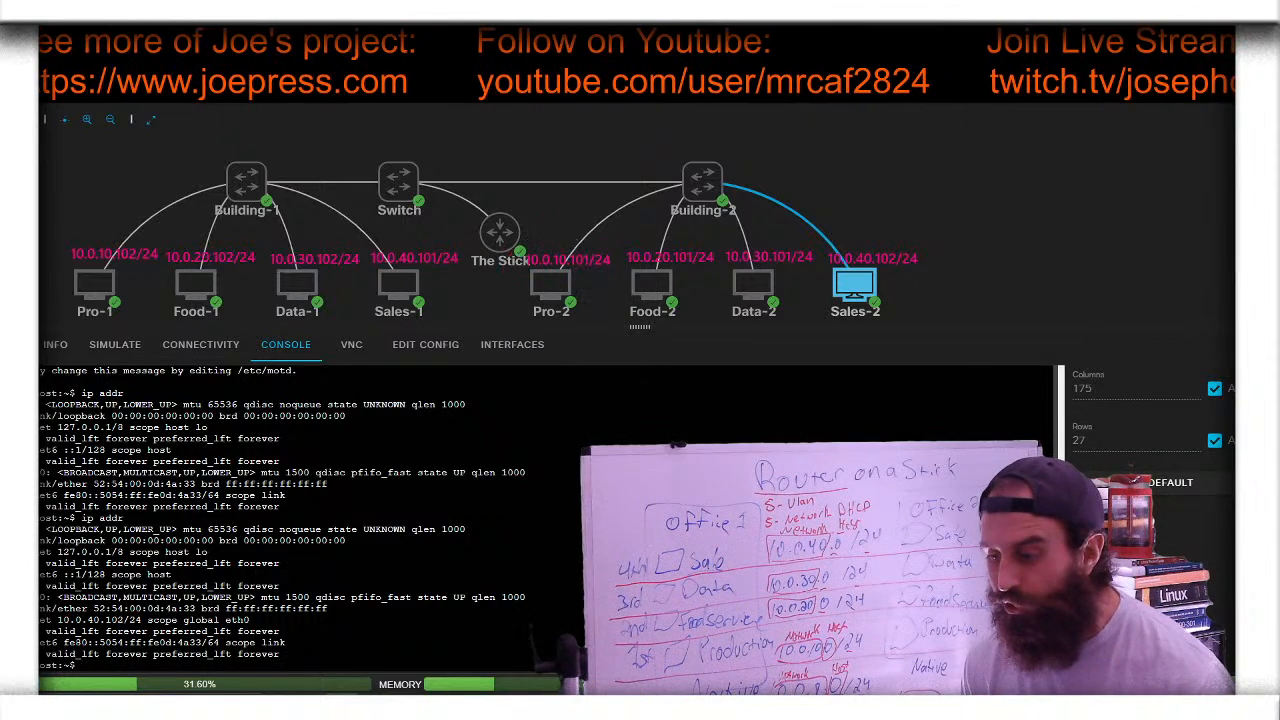
click(95, 308)
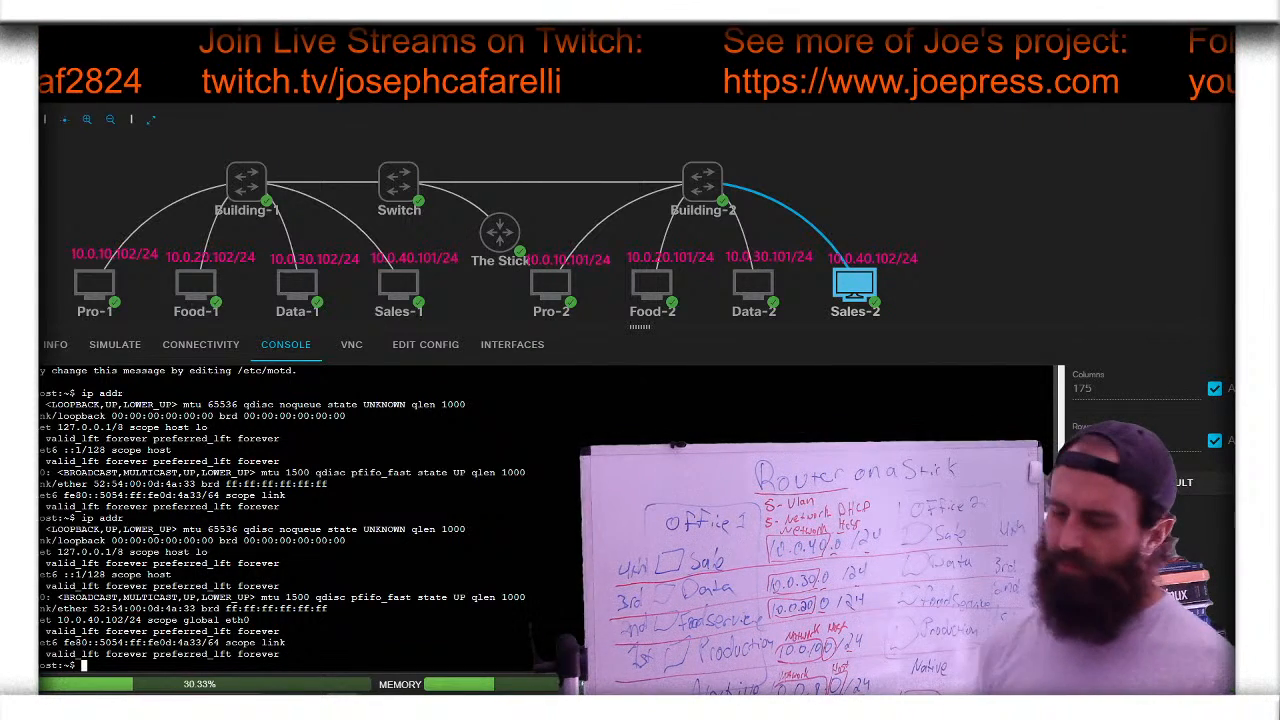
click(105, 284)
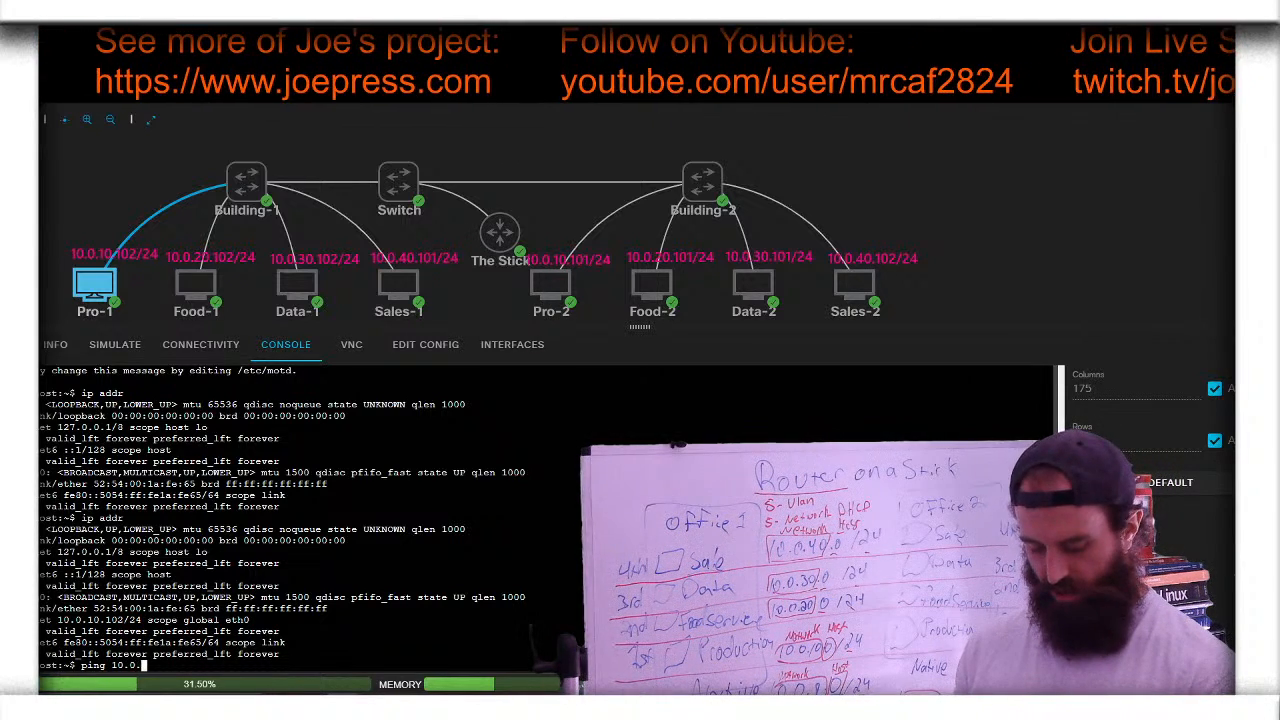
- Ping 10.0.40.102 from Pro-1 and stop it after 17 replies with 0% loss
text(40.)
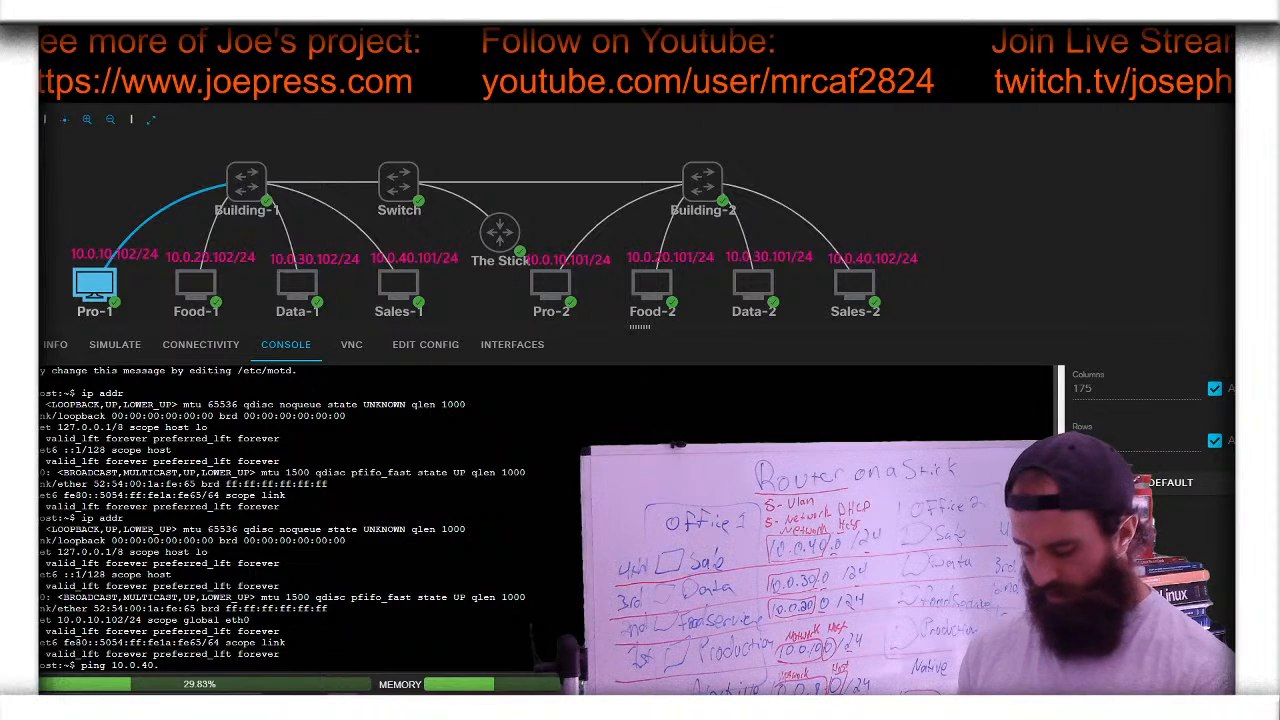
text(102)
key(Return)
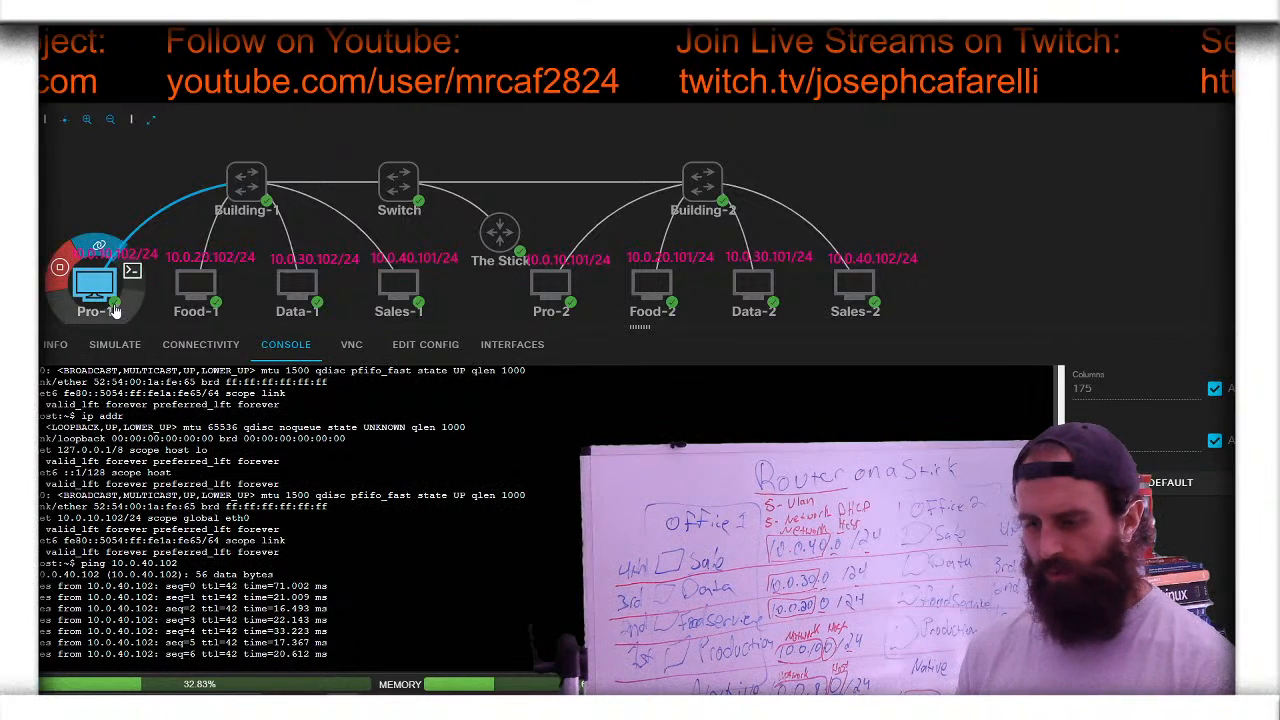
mouse_move(872, 280)
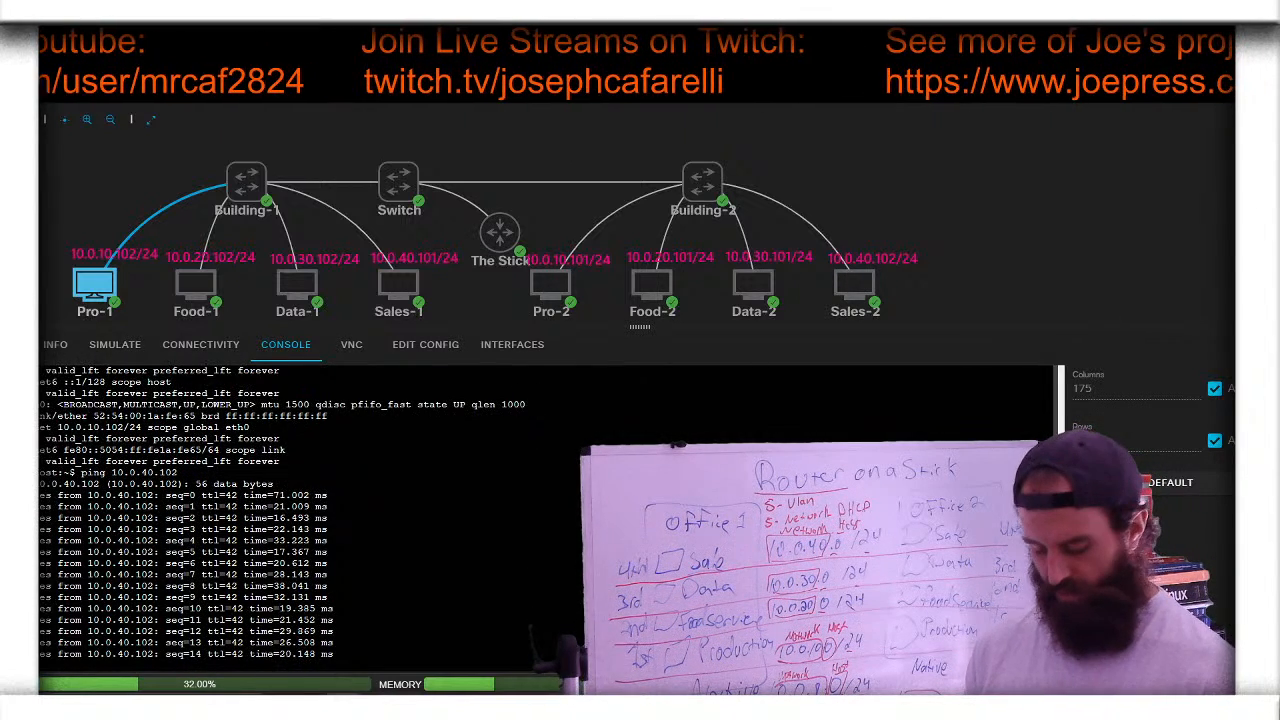
key(ctrl+c)
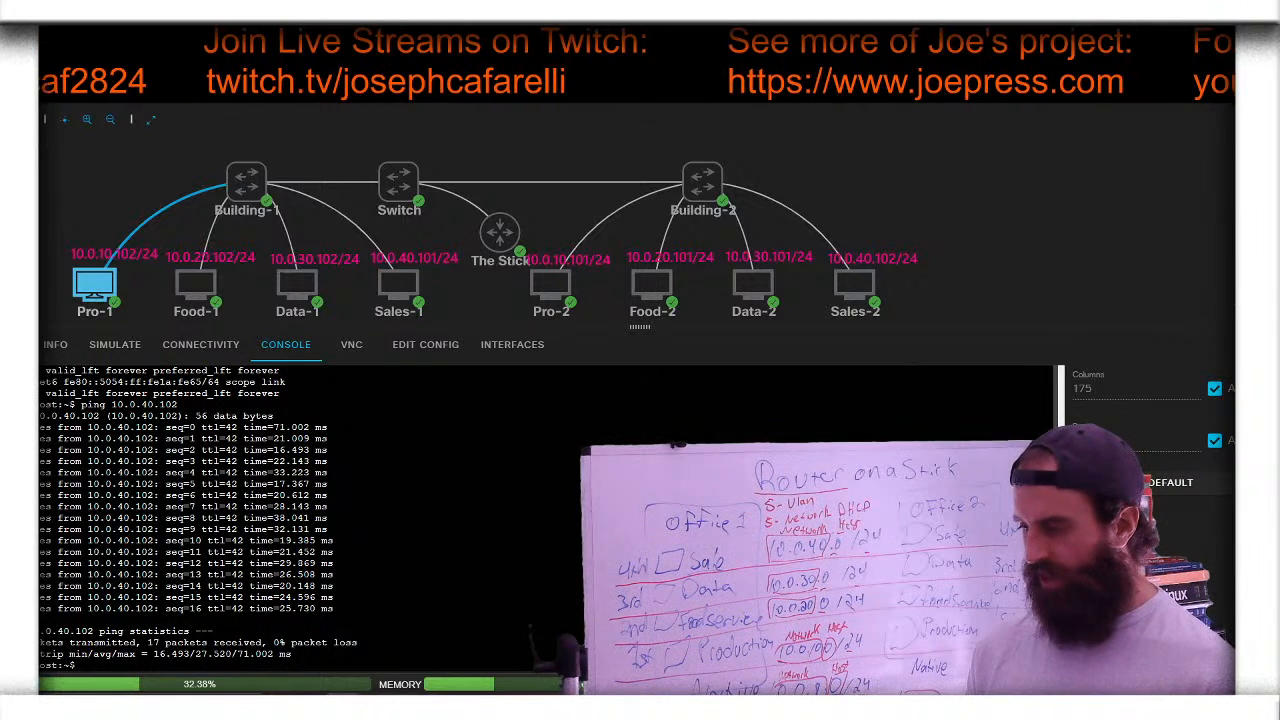
- Start a packet capture on the Building-2–Sales-2 link
mouse_move(828, 246)
click(876, 221)
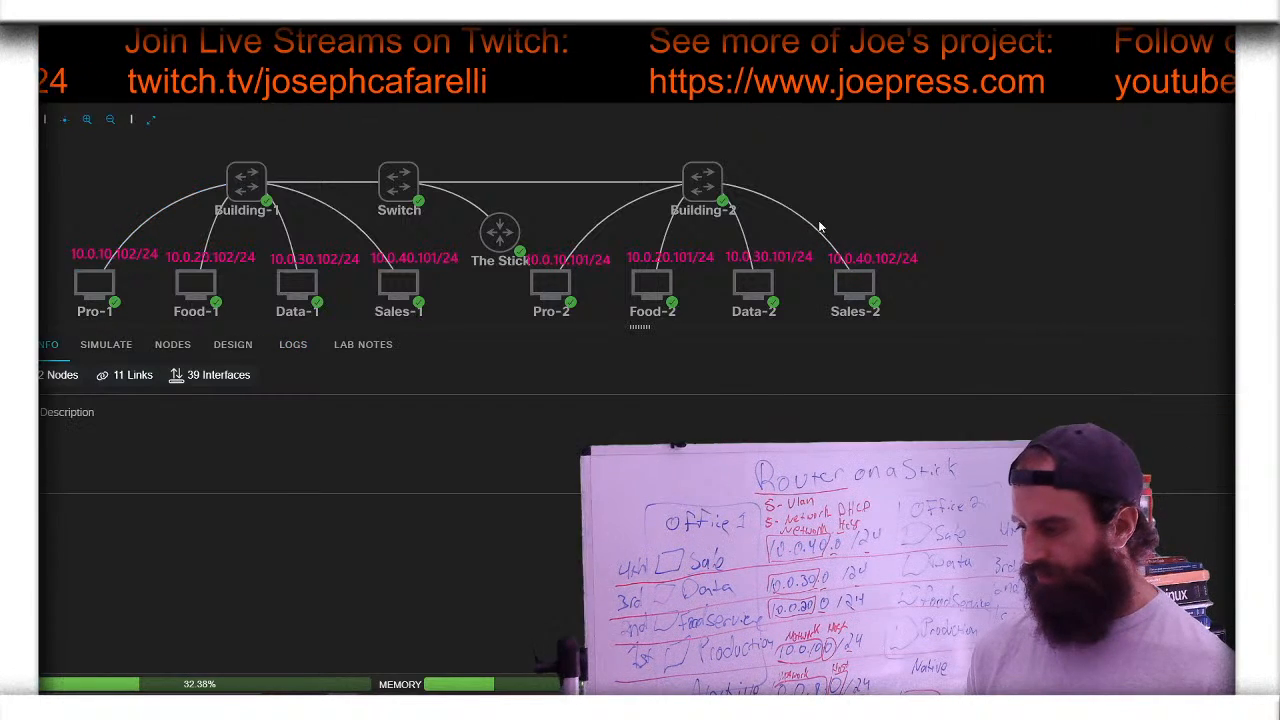
click(810, 233)
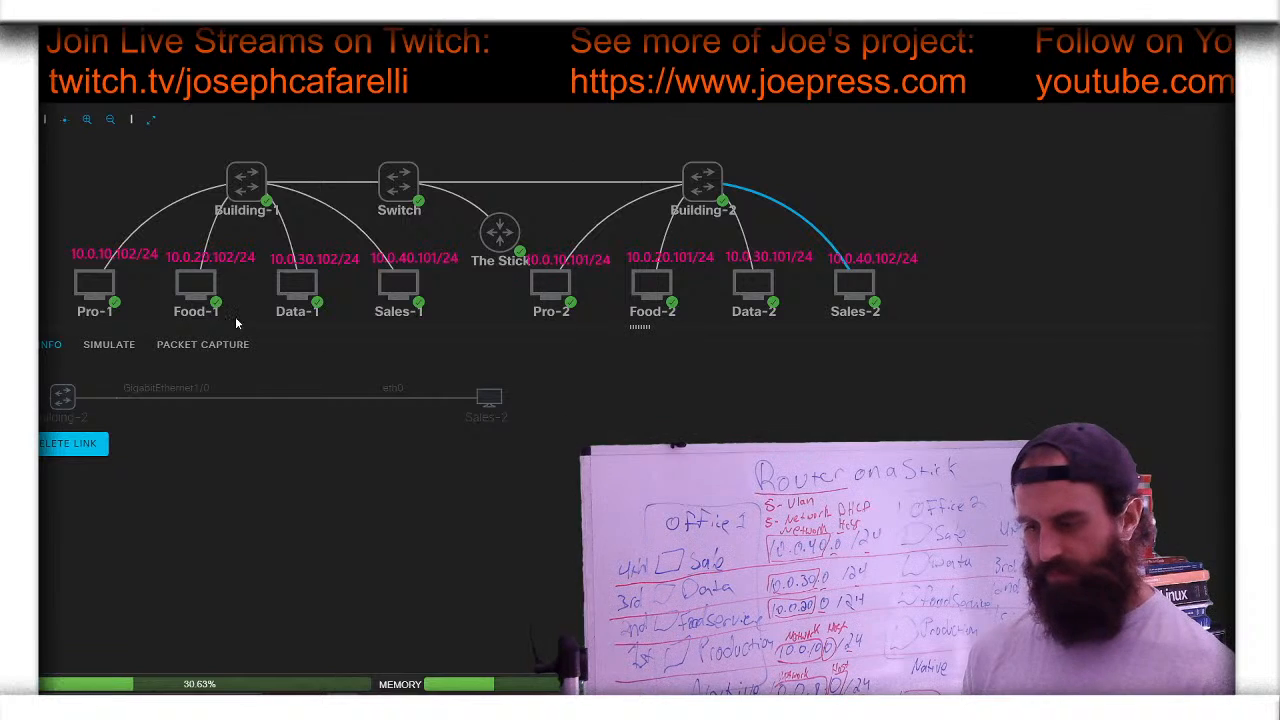
click(226, 350)
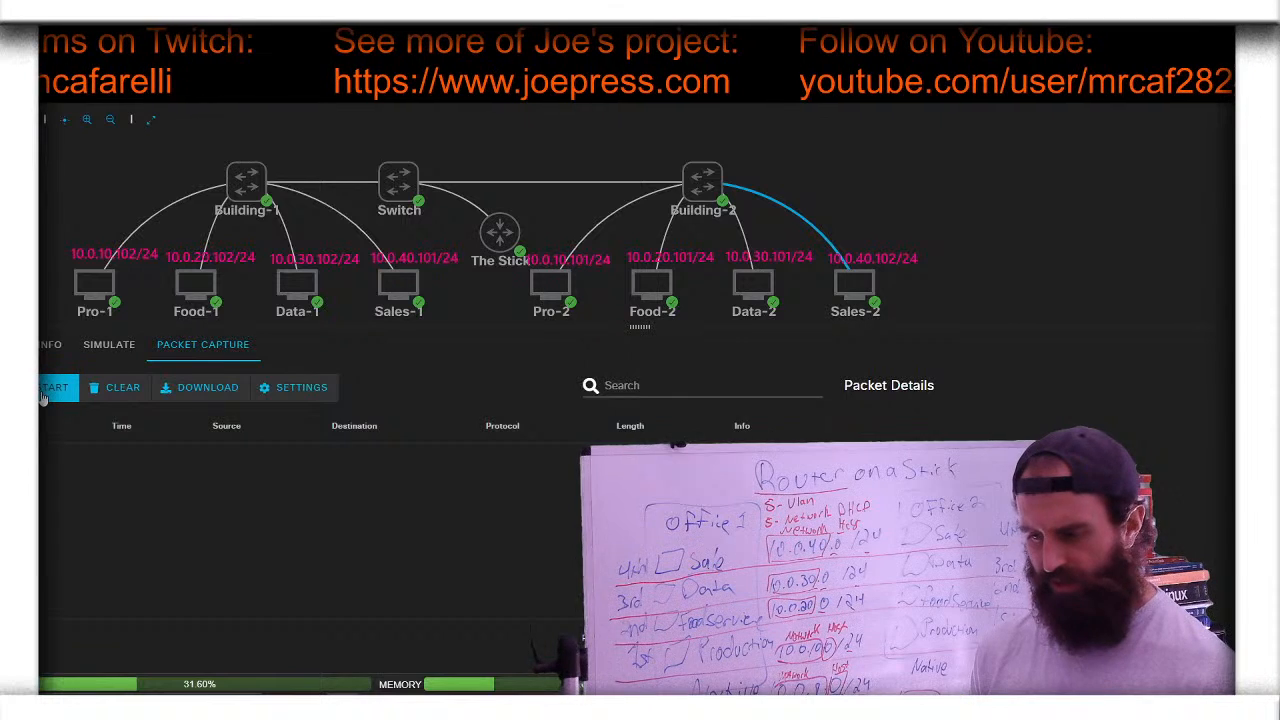
click(100, 288)
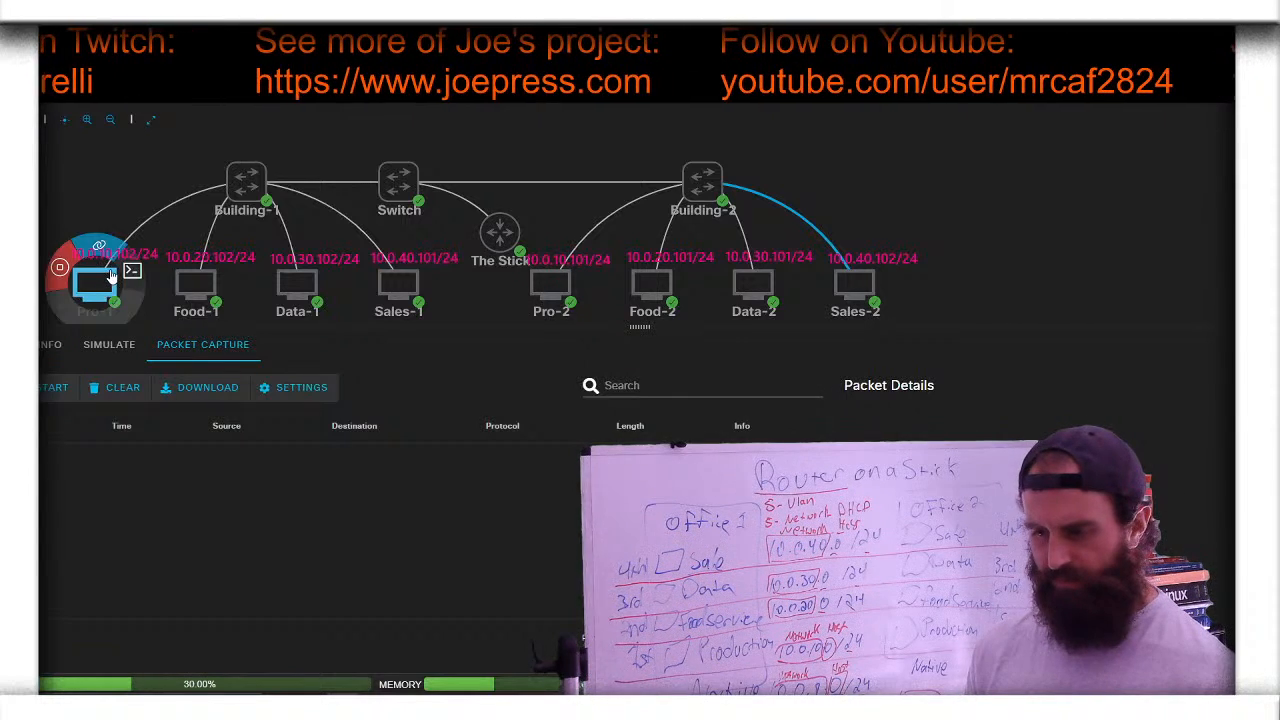
- Rerun the ping to 10.0.40.102 from Pro-1 and view the running capture
click(55, 387)
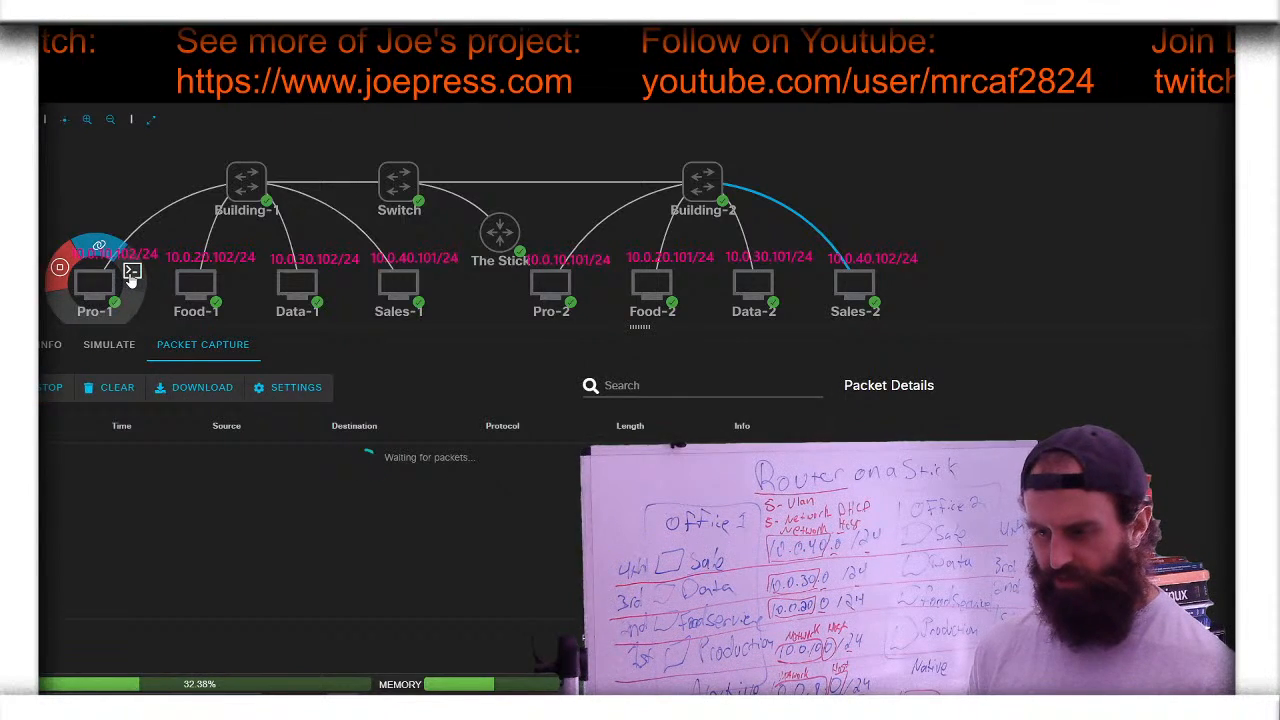
click(131, 271)
key(Up)
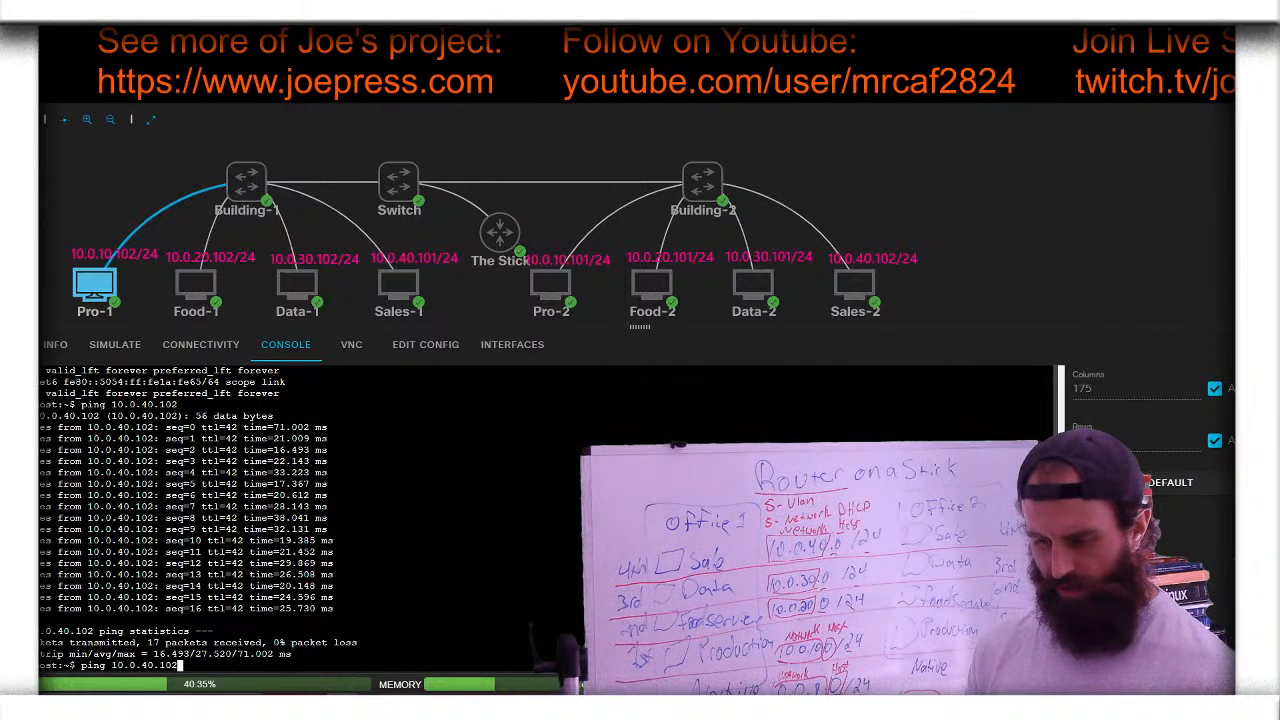
key(Return)
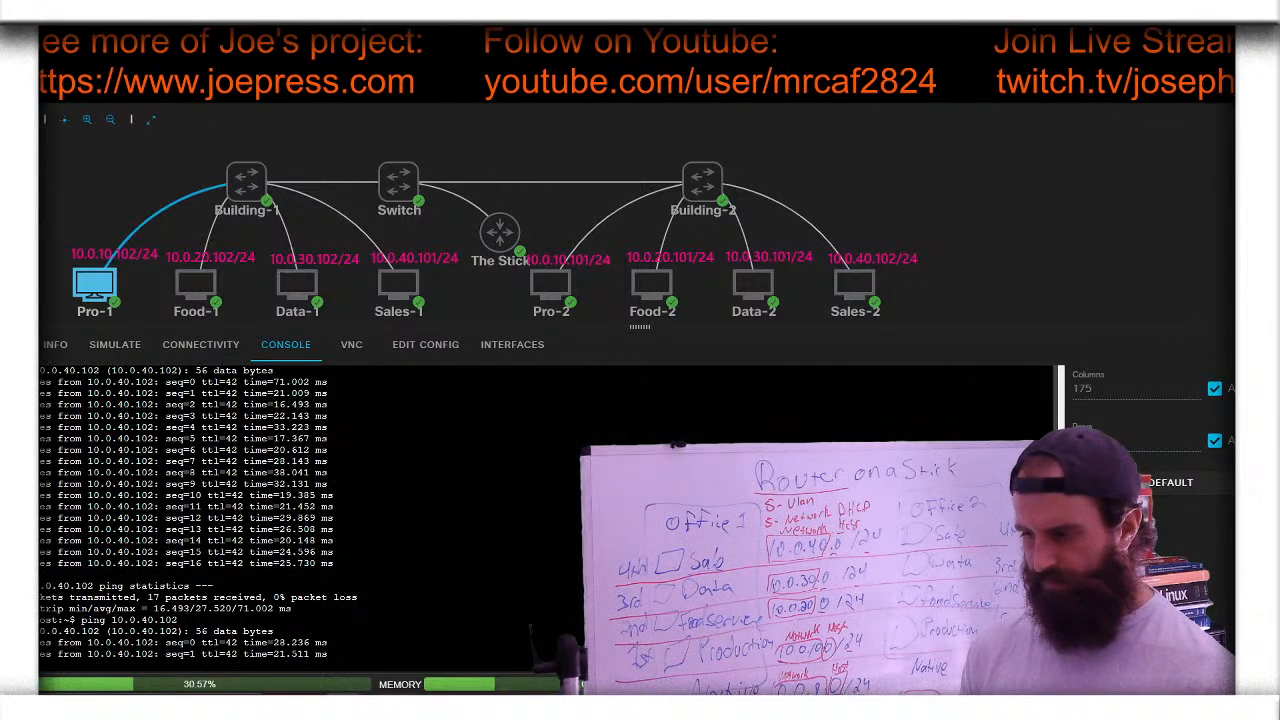
click(852, 215)
click(816, 234)
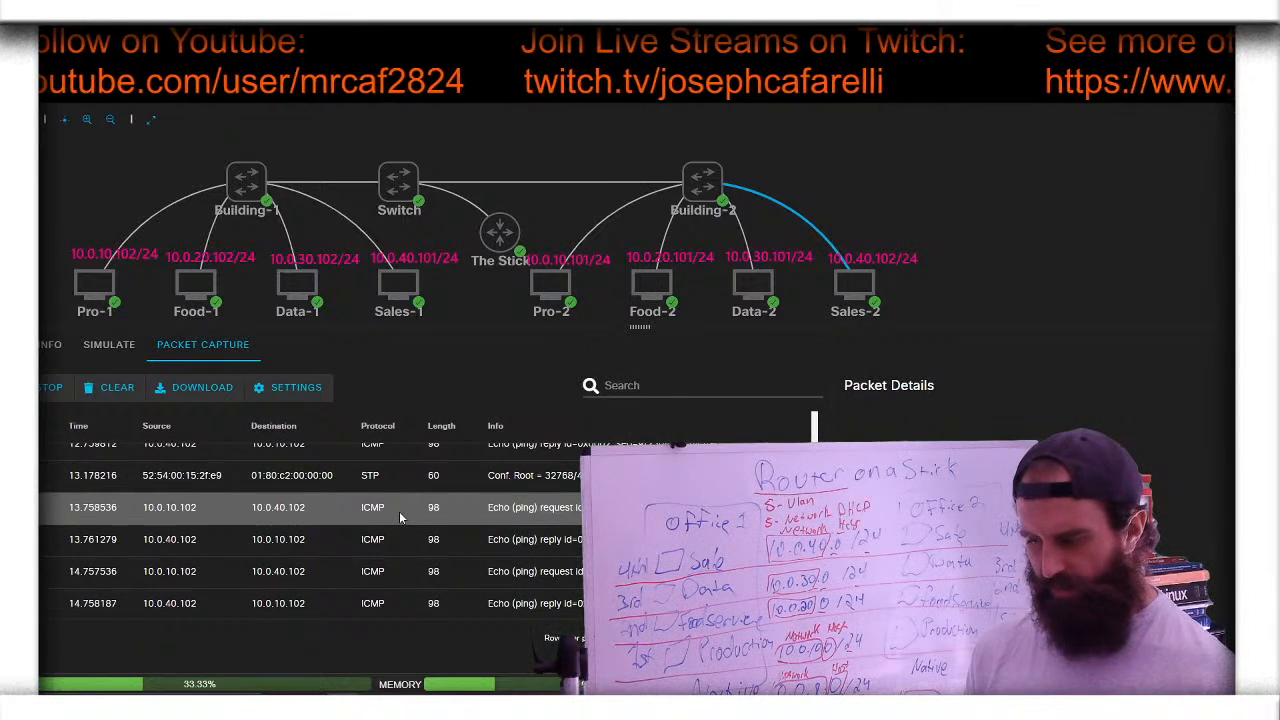
- Stop Pro-1's ping after 19 replies and return to the lab overview
click(92, 286)
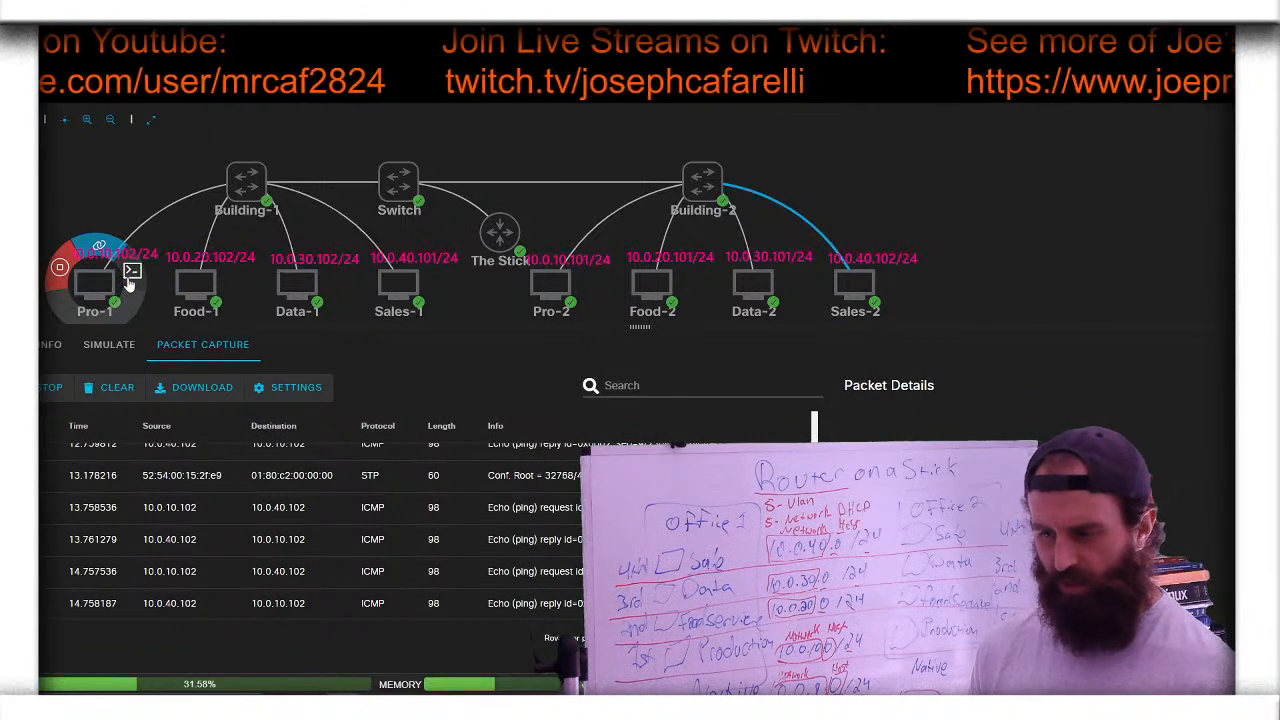
click(132, 271)
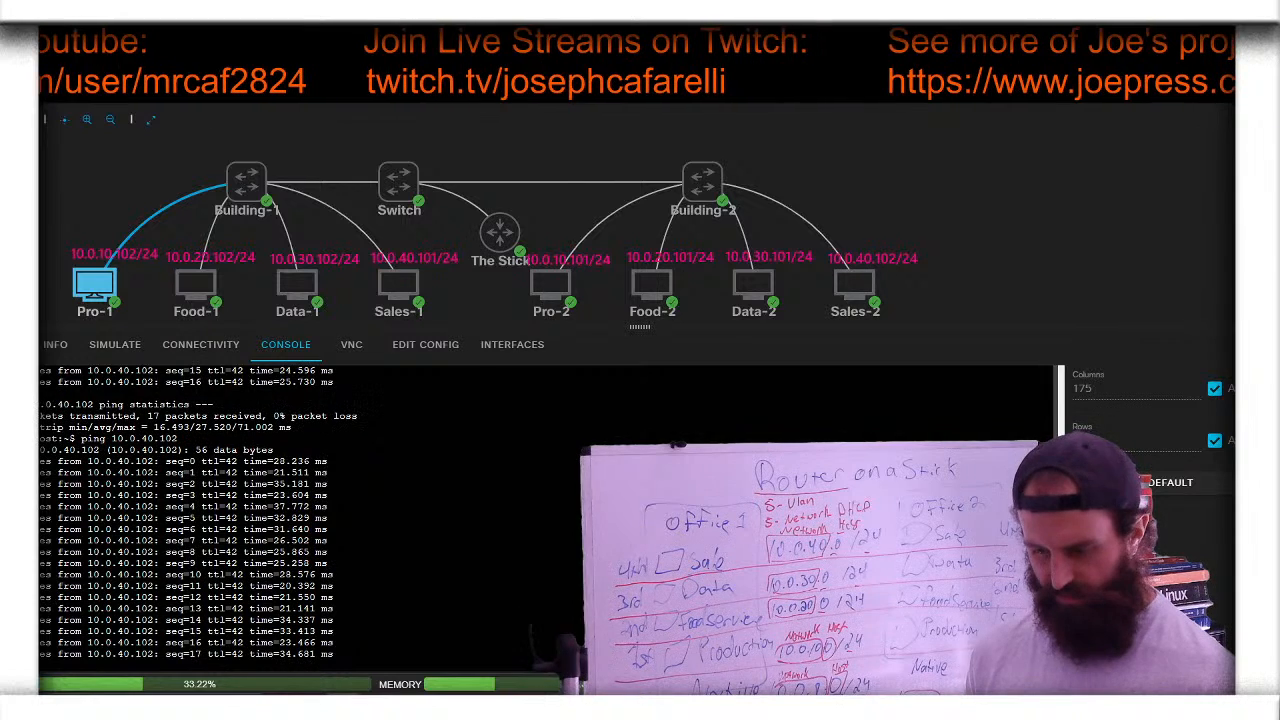
key(ctrl+c)
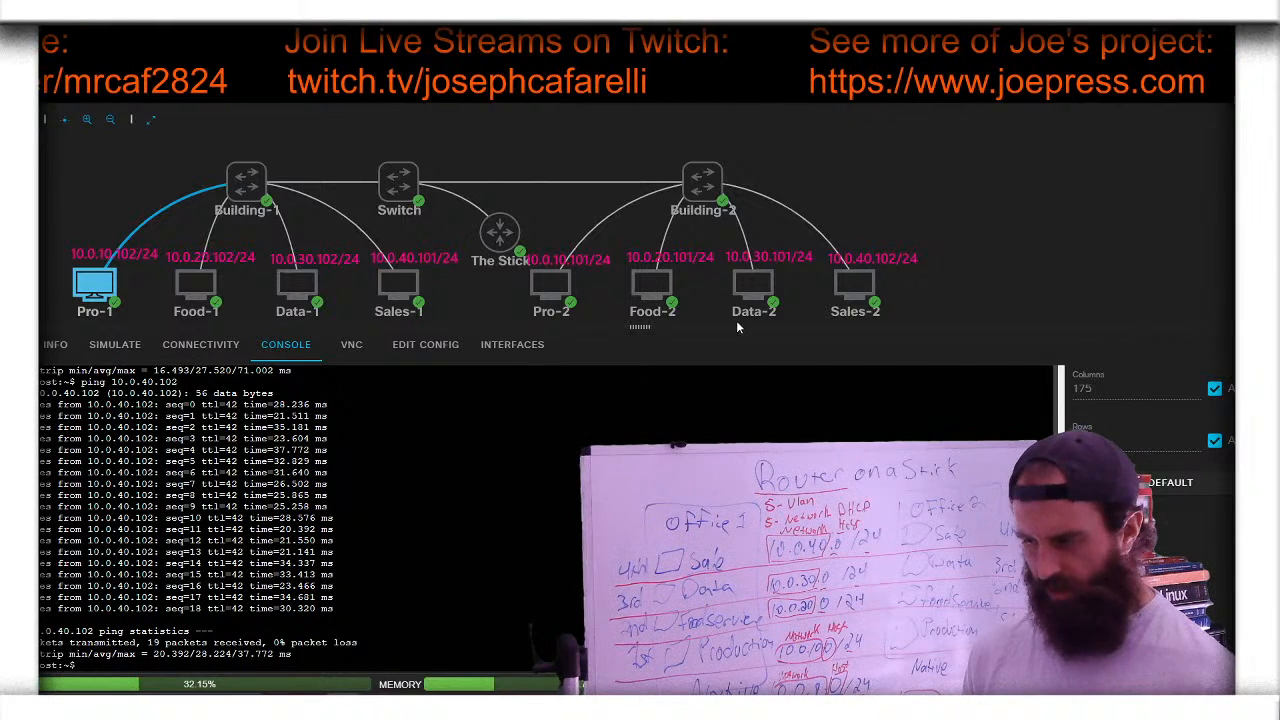
click(888, 143)
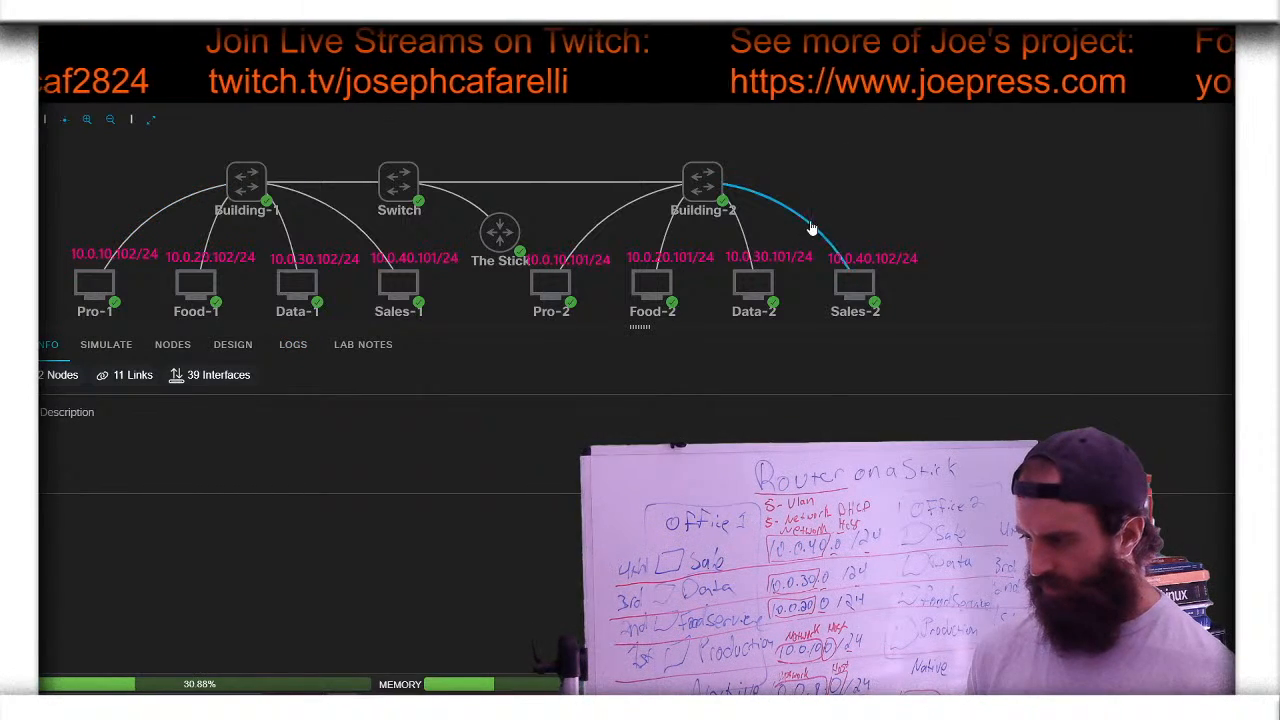
- Highlight the ICMP rows' source 10.0.10.102, destination 10.0.40.102 and protocol, then erase the marks
click(811, 229)
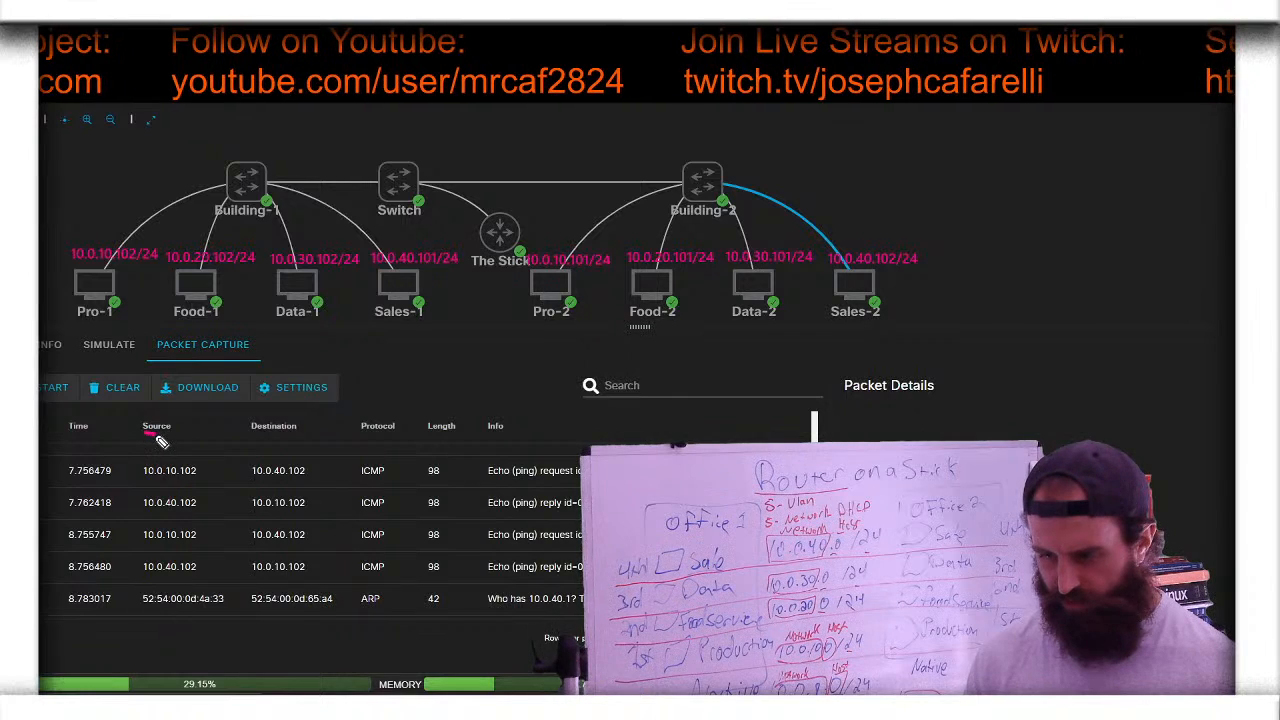
drag(253, 434, 296, 434)
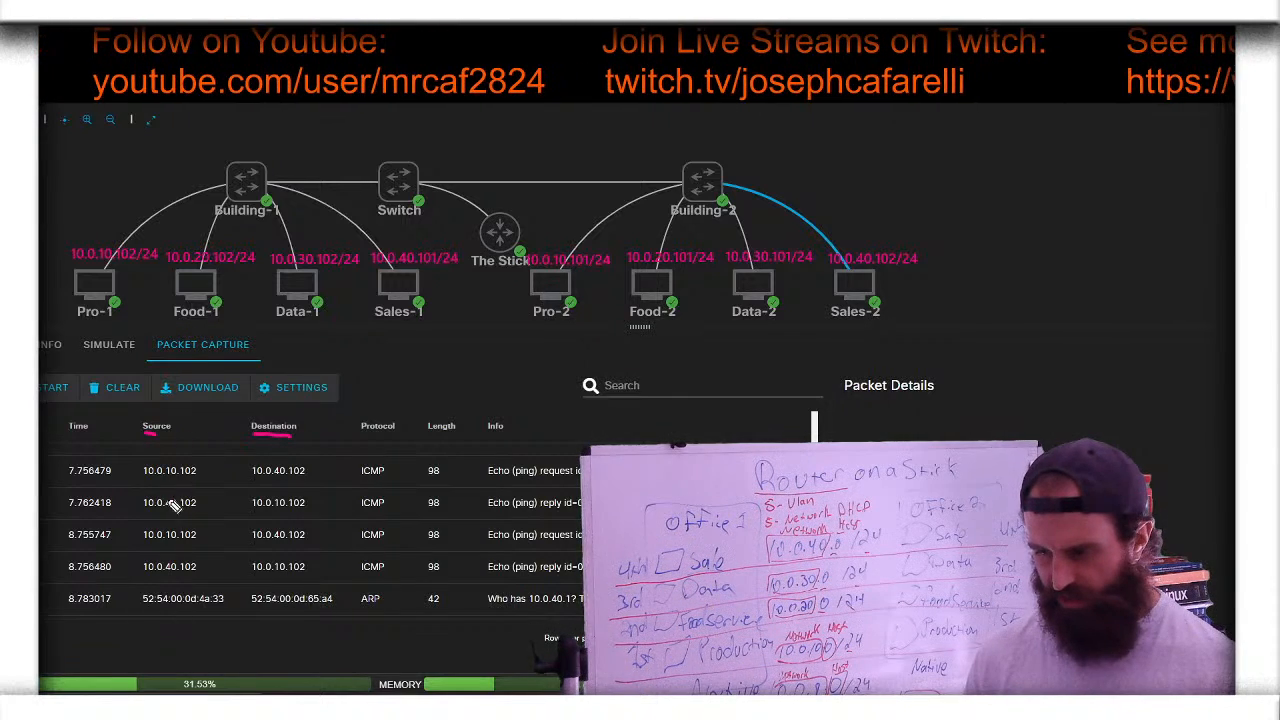
drag(144, 488, 198, 488)
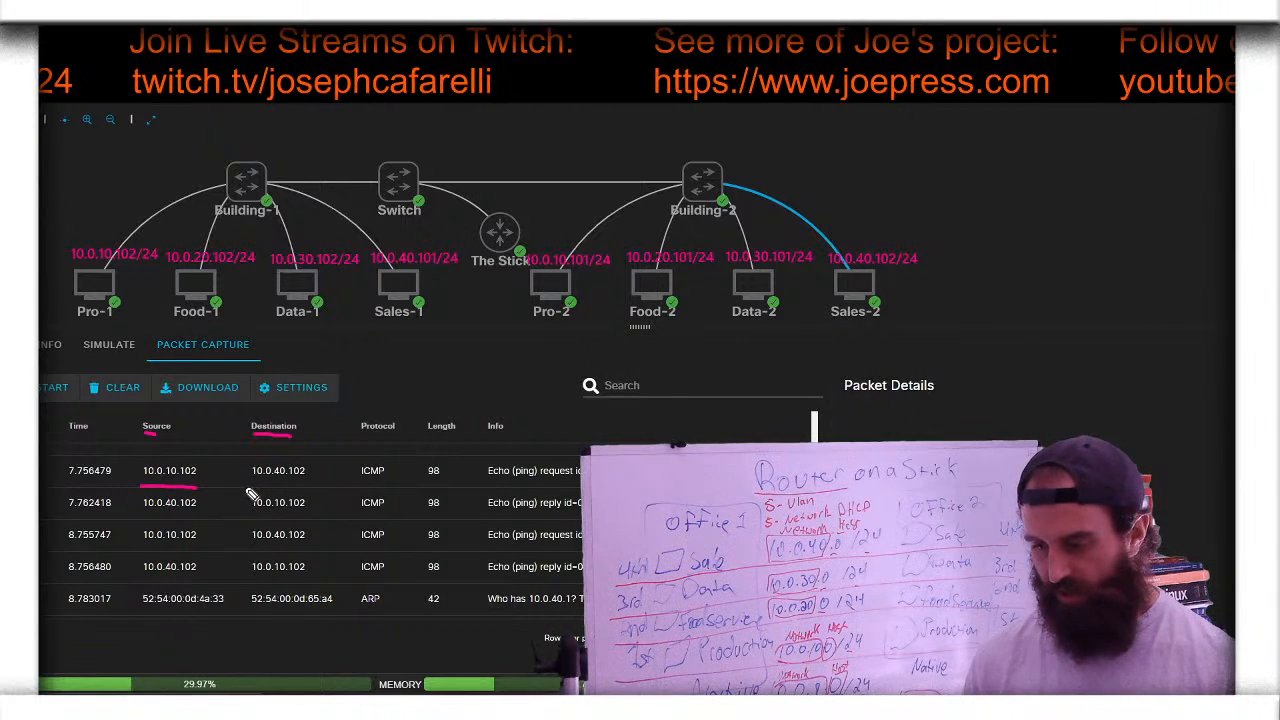
drag(258, 493, 312, 493)
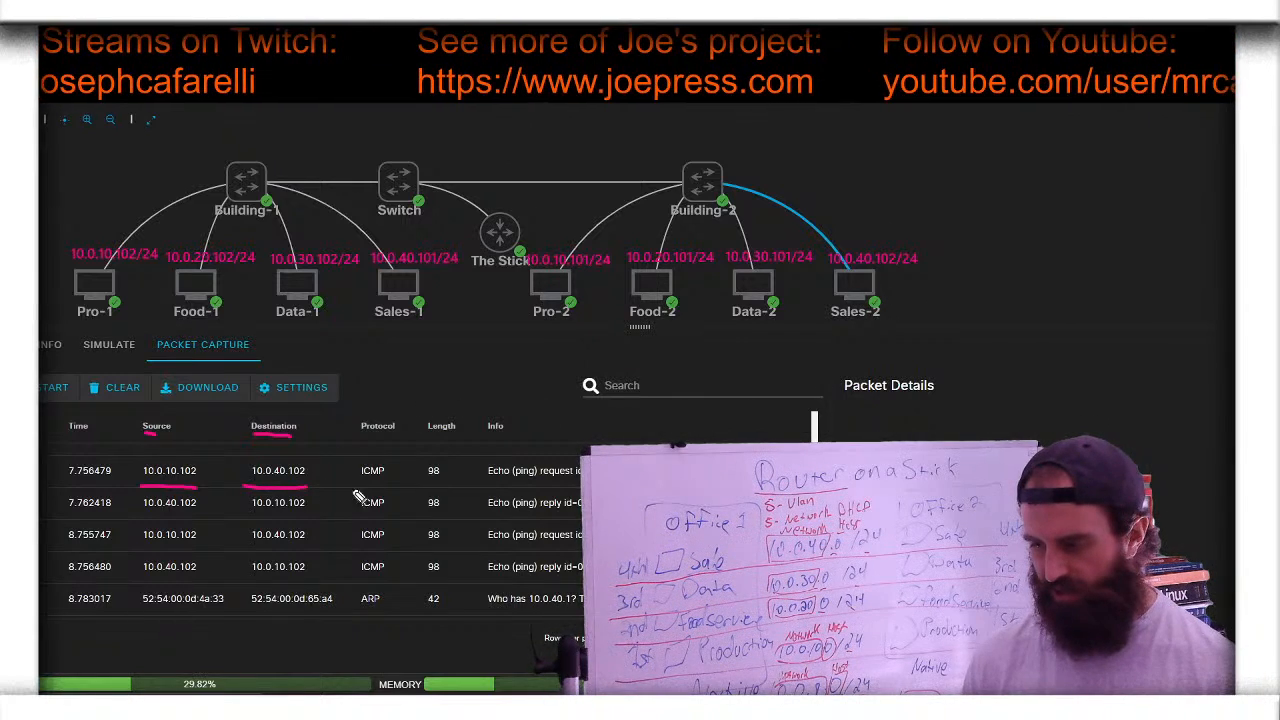
drag(348, 482, 385, 484)
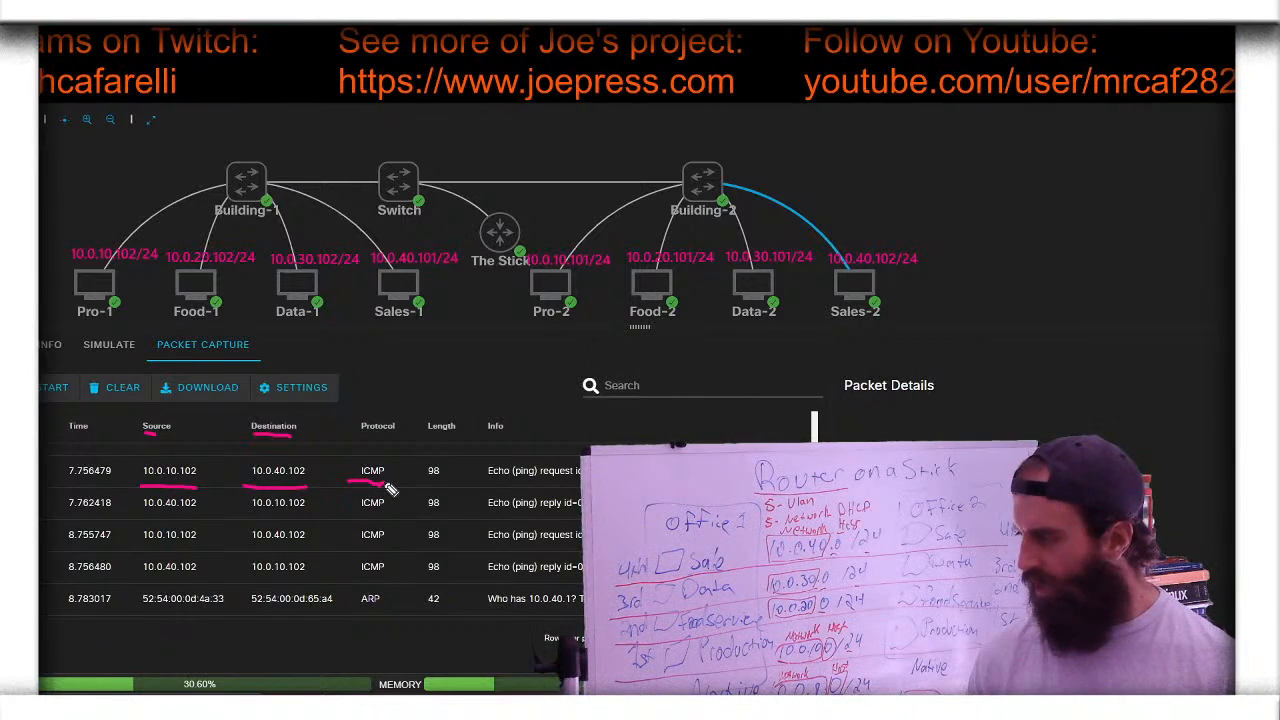
drag(348, 436, 413, 432)
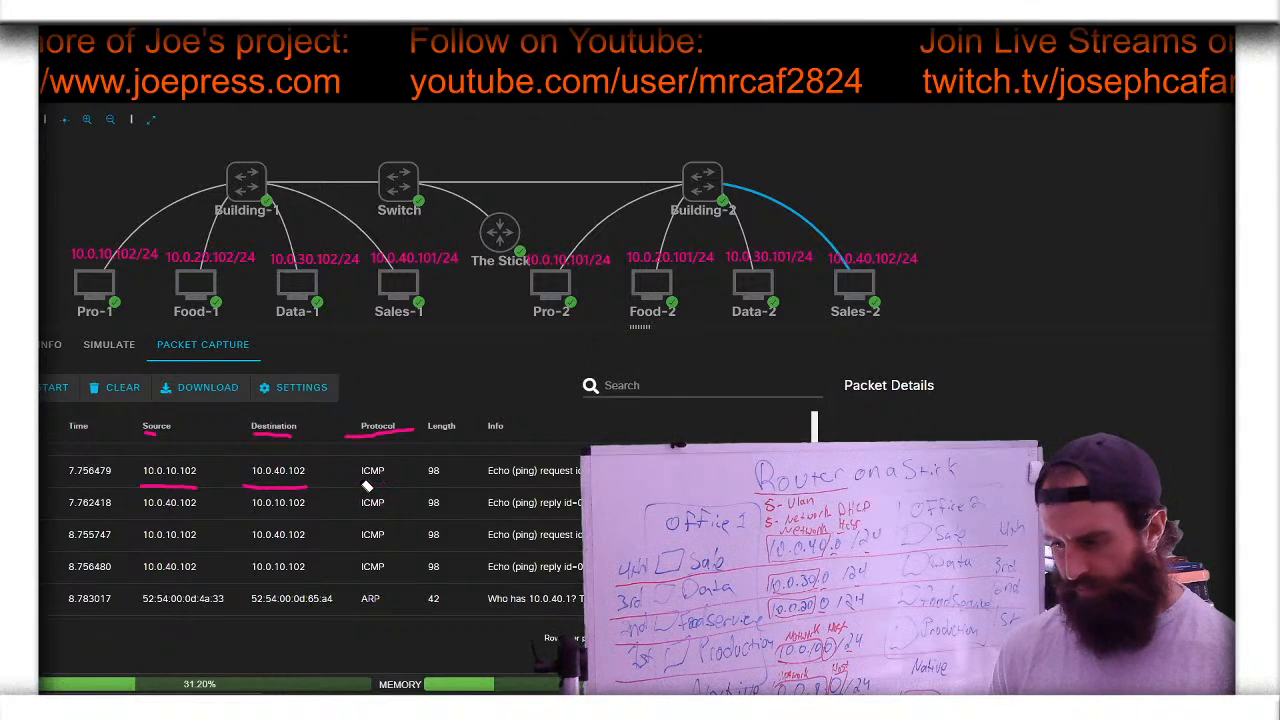
click(282, 489)
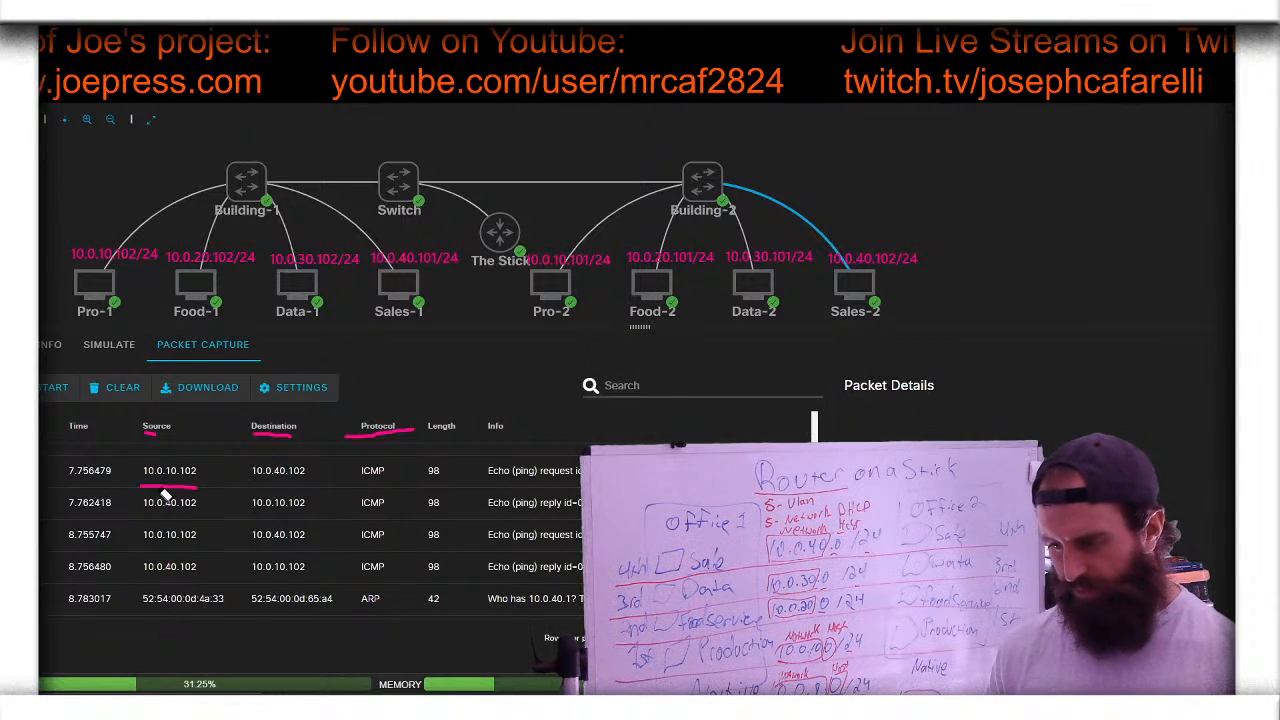
drag(161, 436, 155, 434)
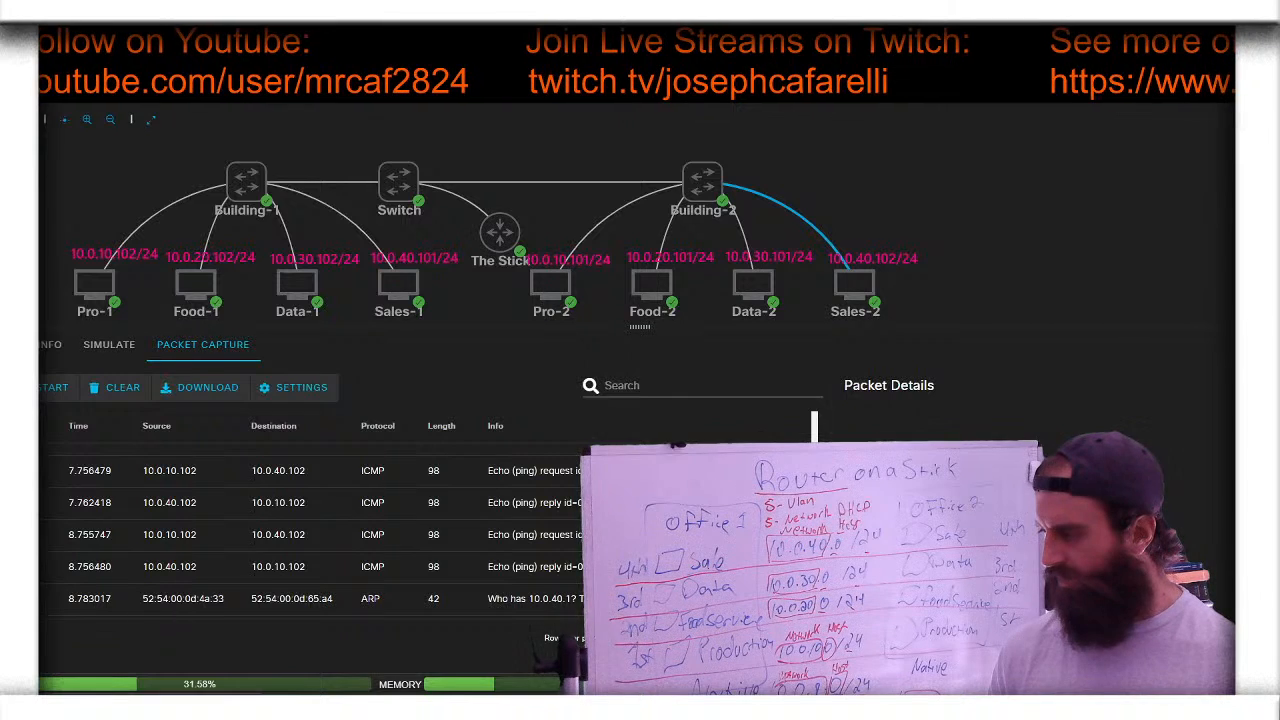
- Clear the packet capture and open Building-2's console in privileged (en) mode
click(122, 403)
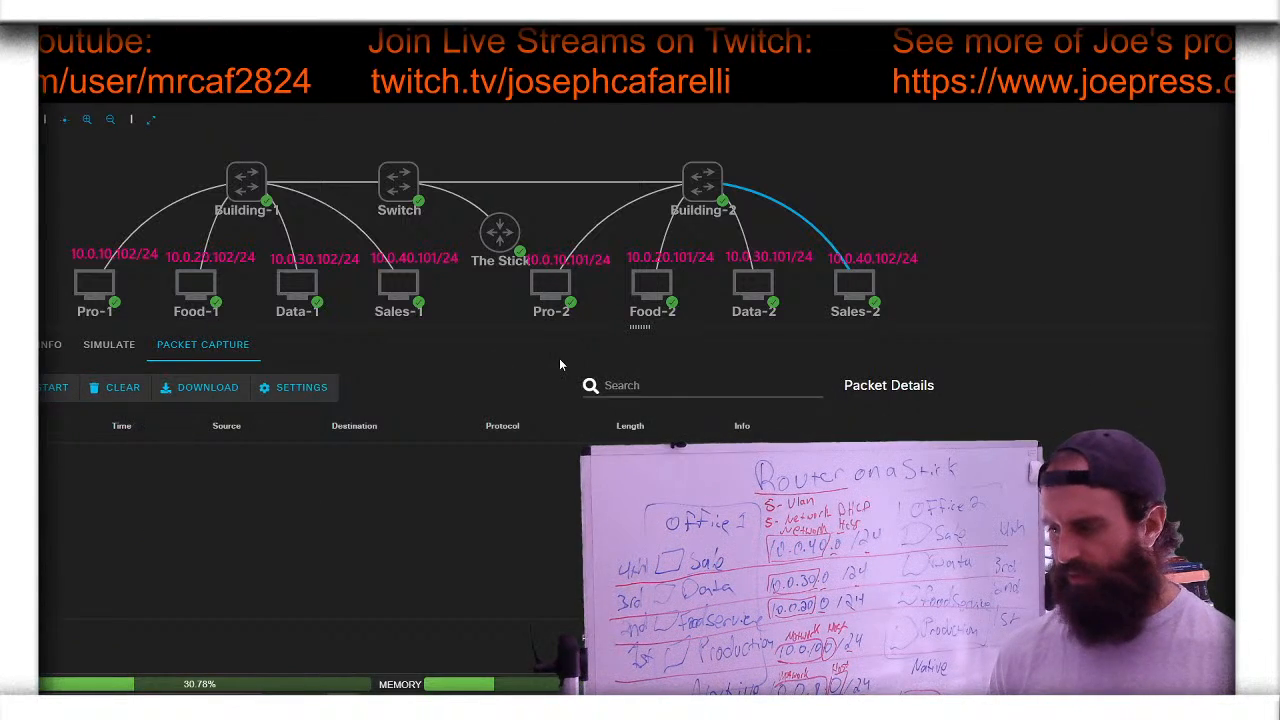
click(918, 217)
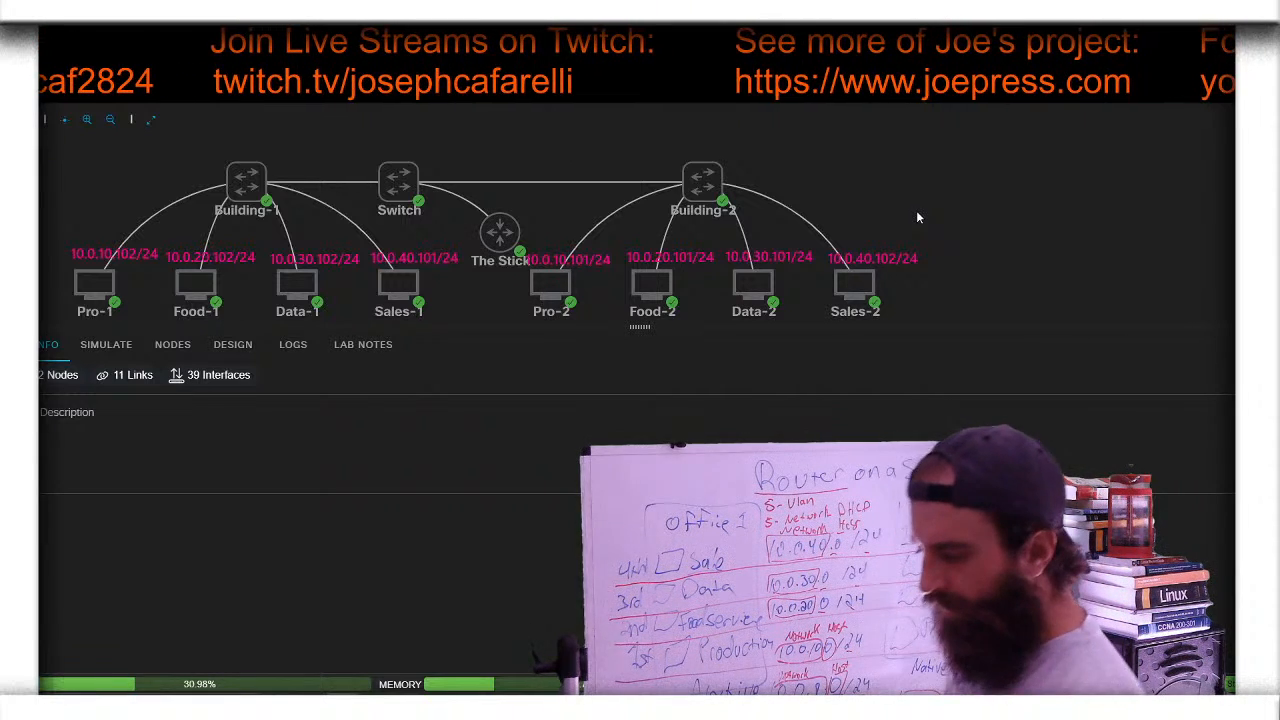
click(698, 181)
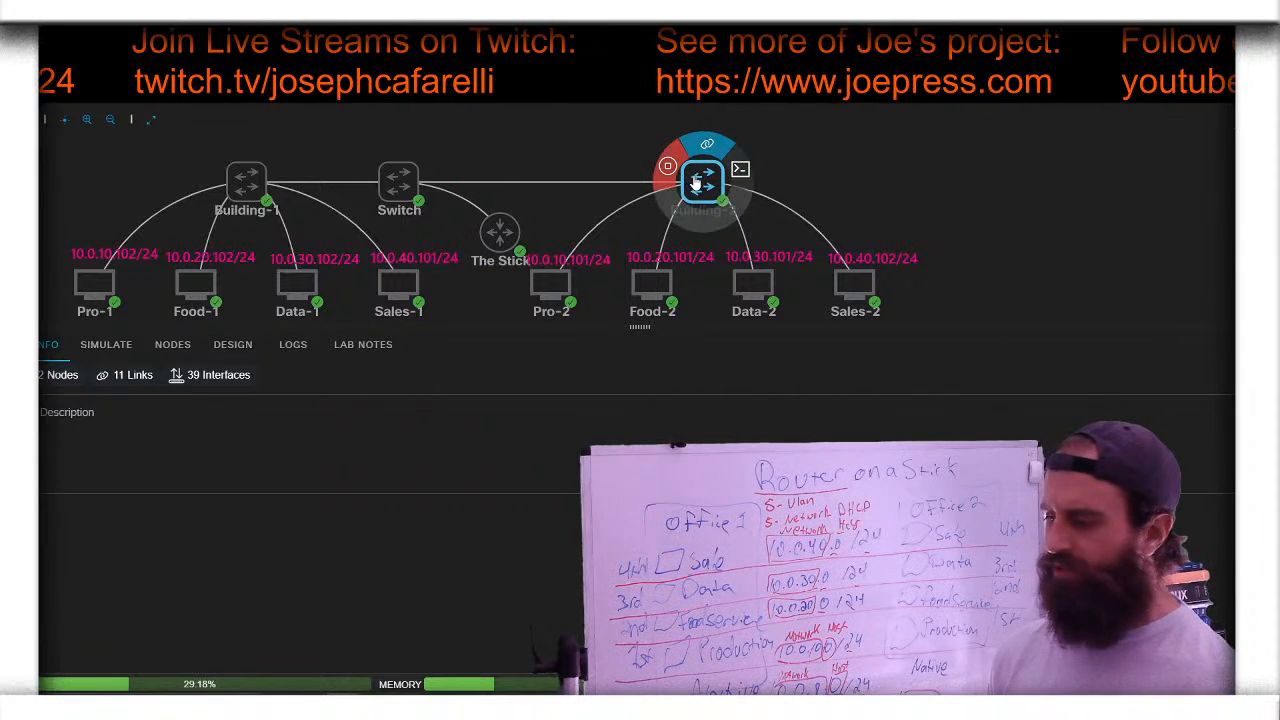
click(740, 169)
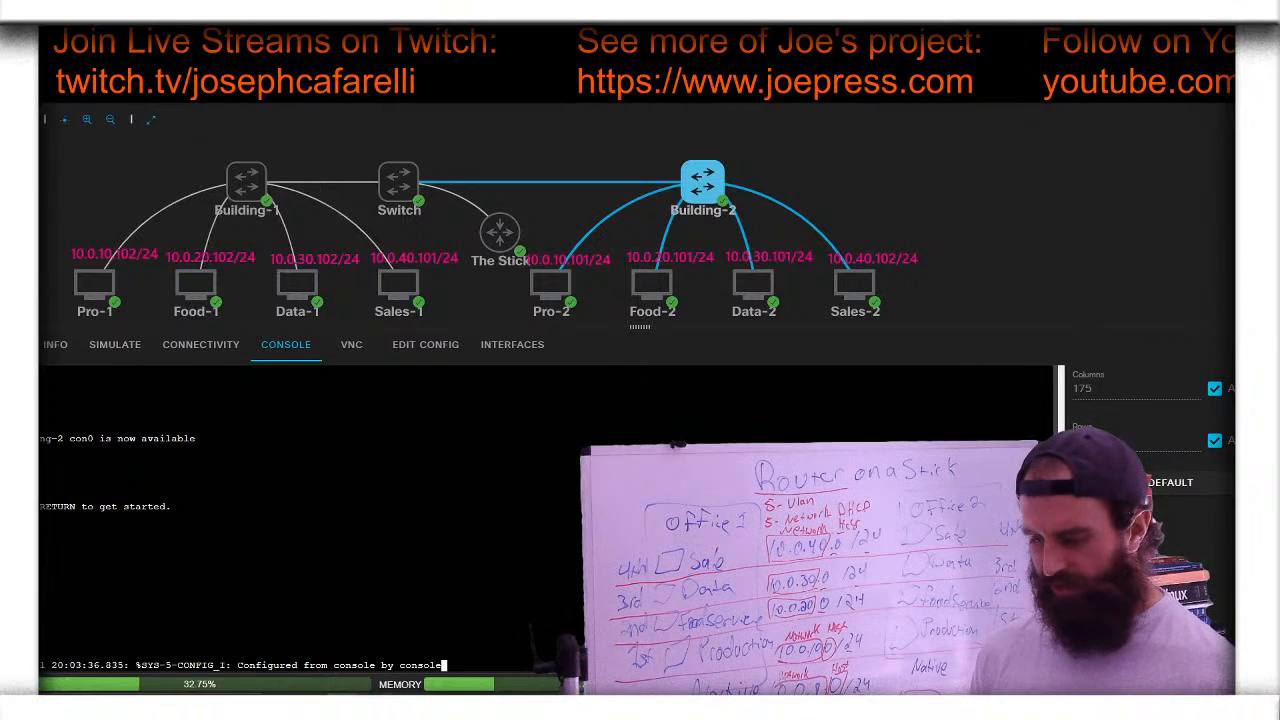
key(Return)
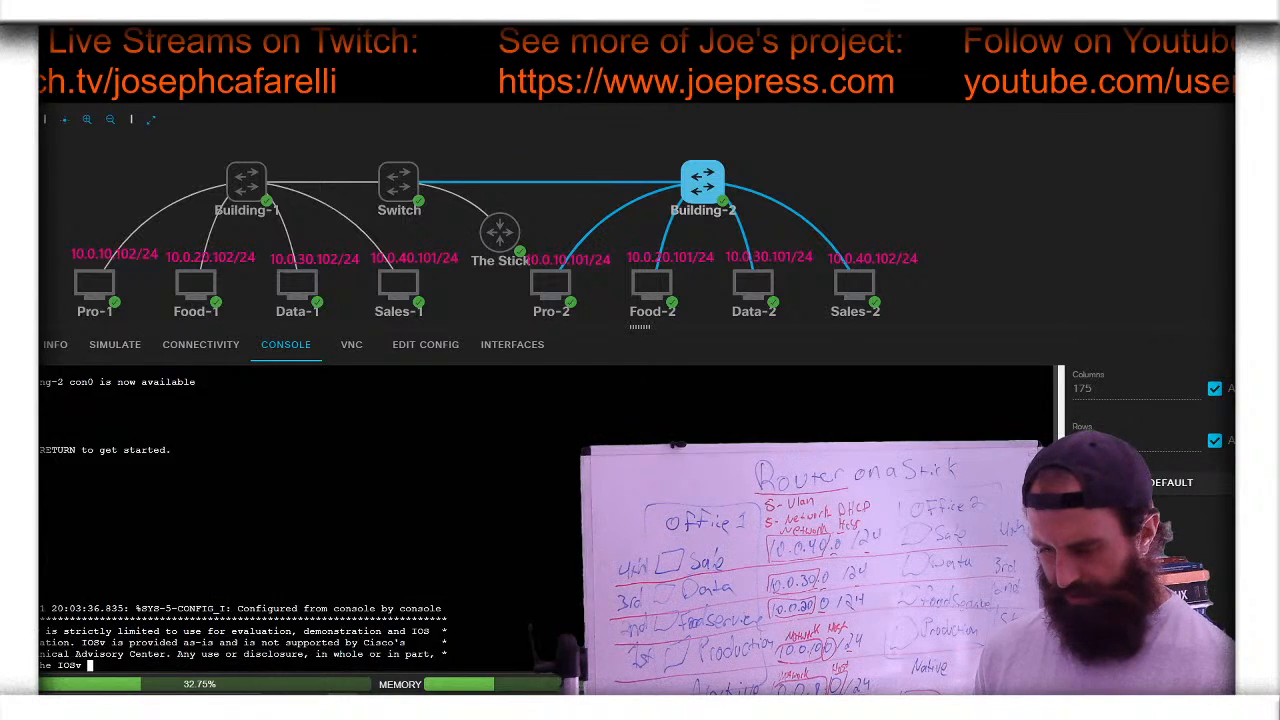
text(e)
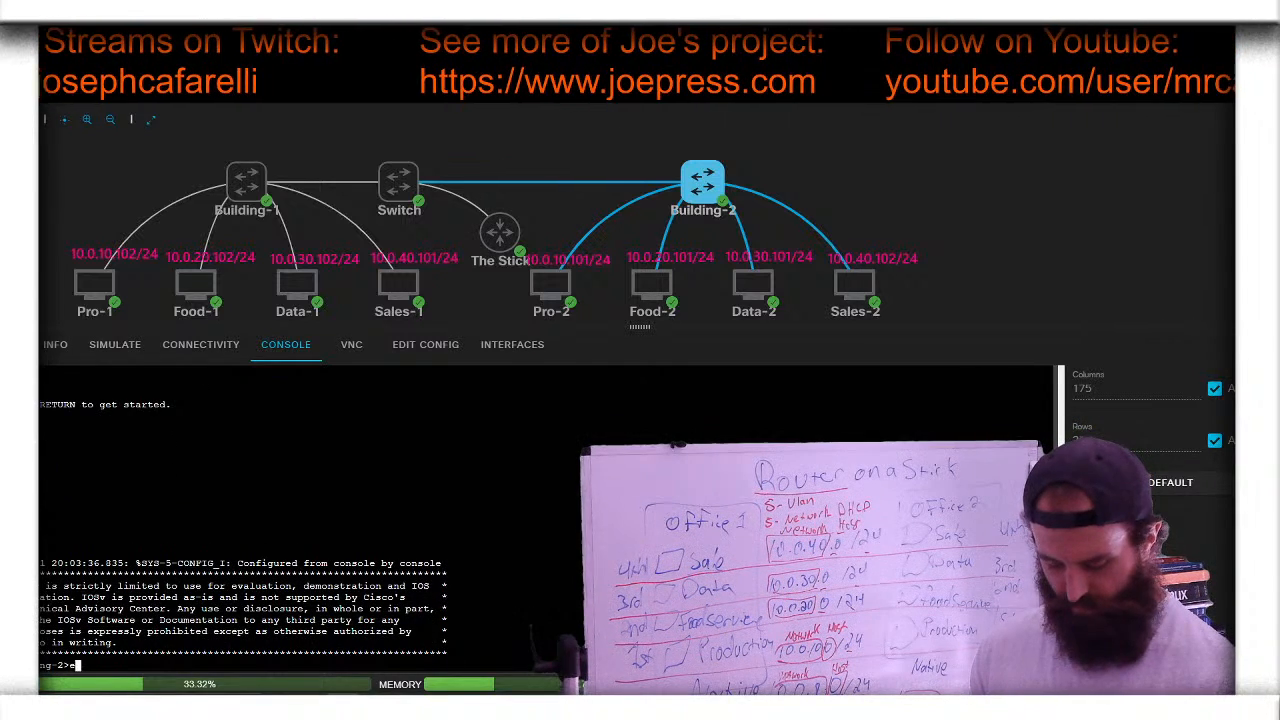
text(n)
key(Return)
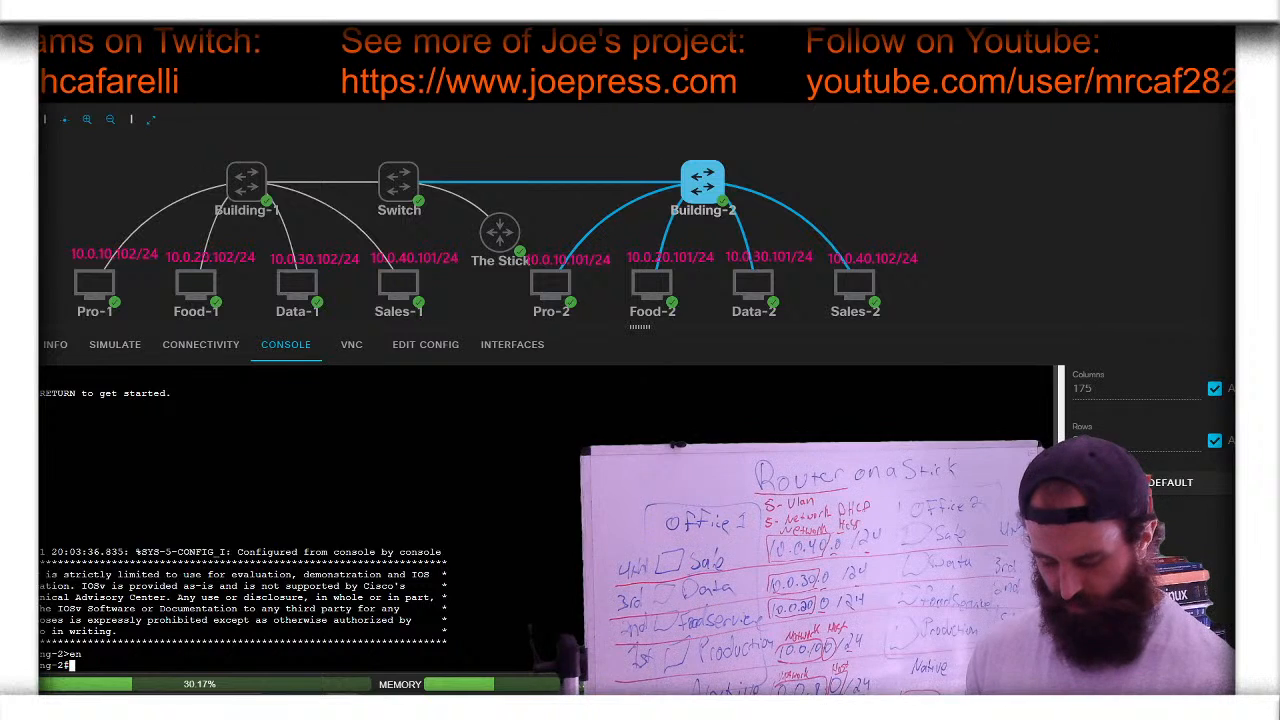
- Run show mac address-table dynamic on Building-2, listing 15 learned addresses
text(show mac)
key(Tab)
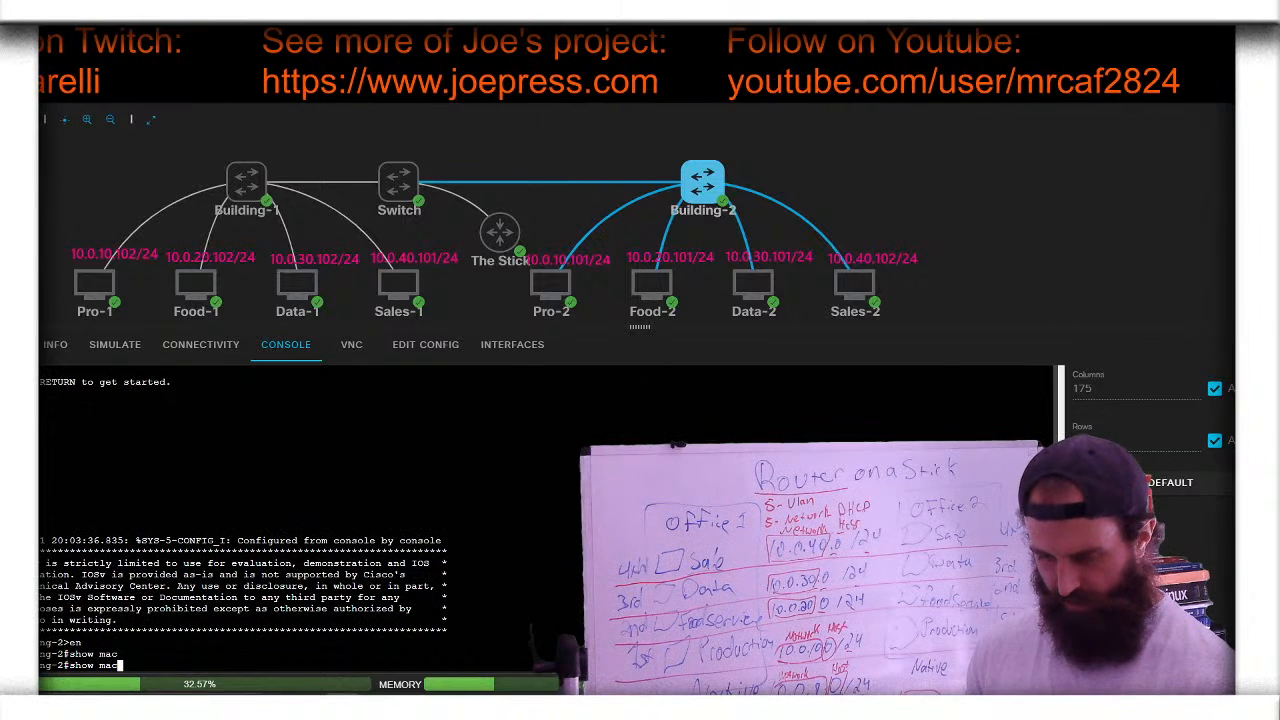
text(-t)
key(Tab)
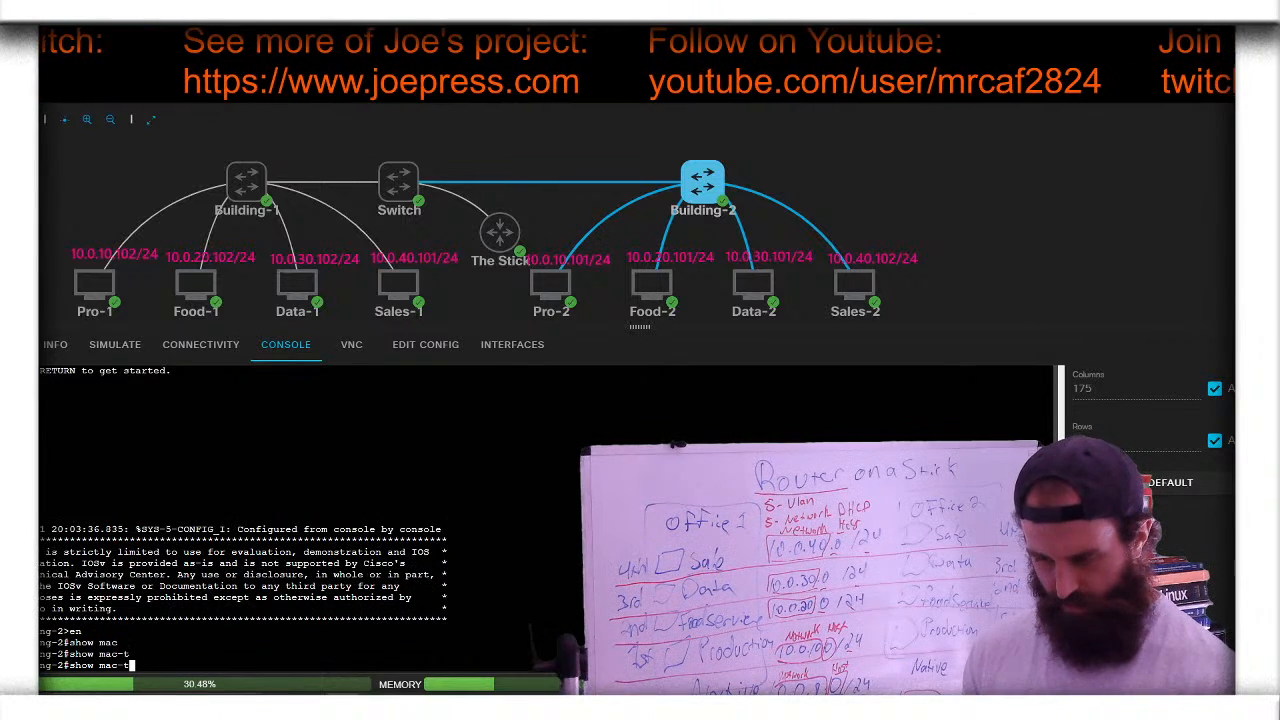
key(BackSpace)
key(BackSpace)
key(BackSpace)
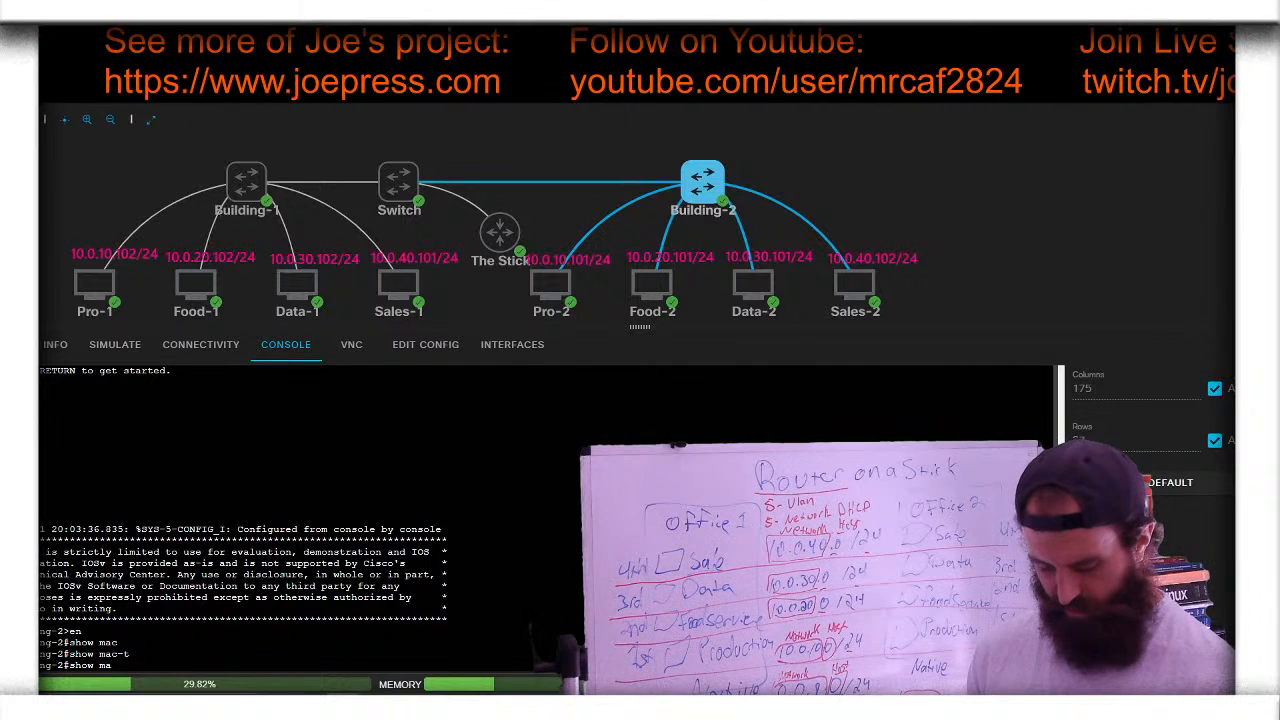
key(Tab)
key(Tab)
key(BackSpace)
key(BackSpace)
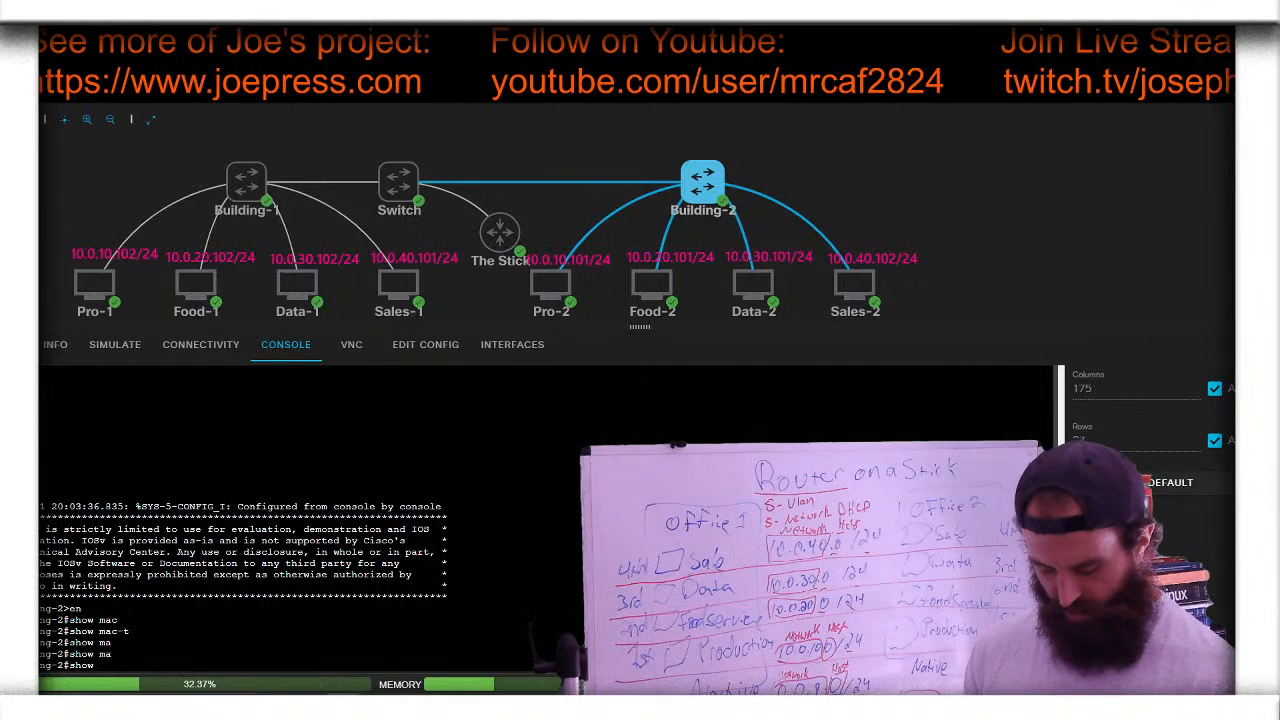
text(m)
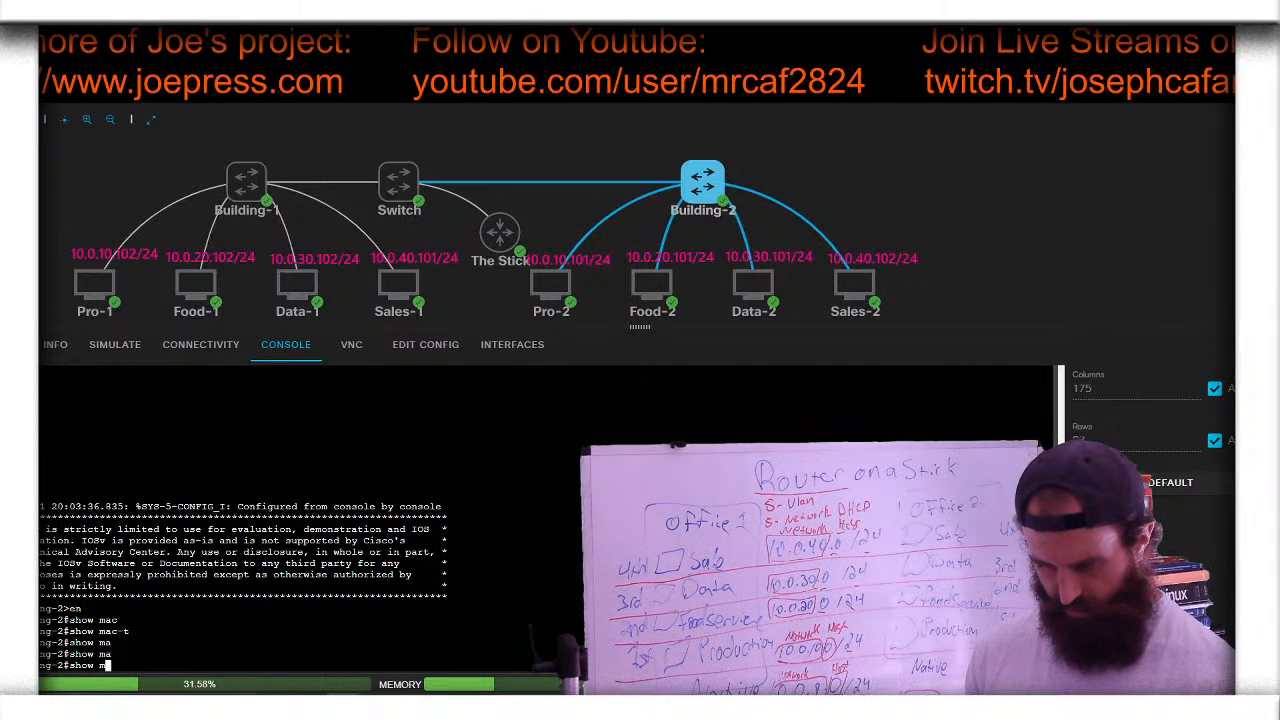
text(ac)
key(Tab)
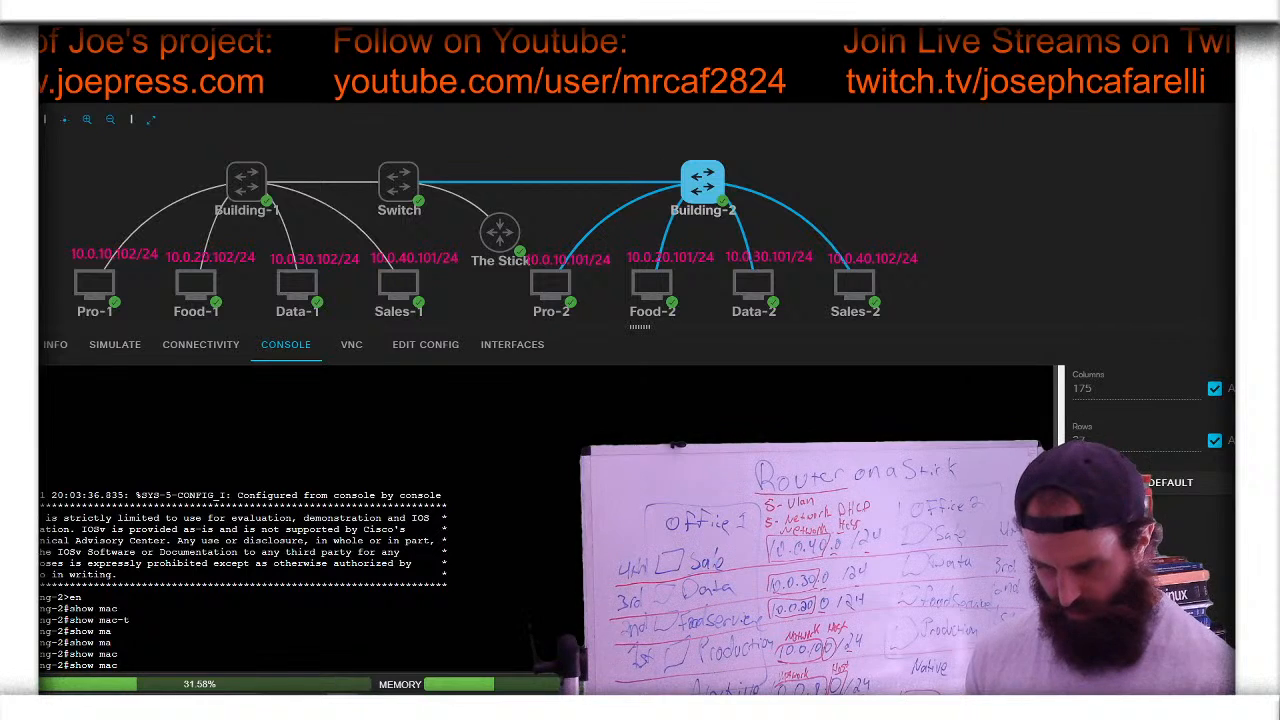
text(?)
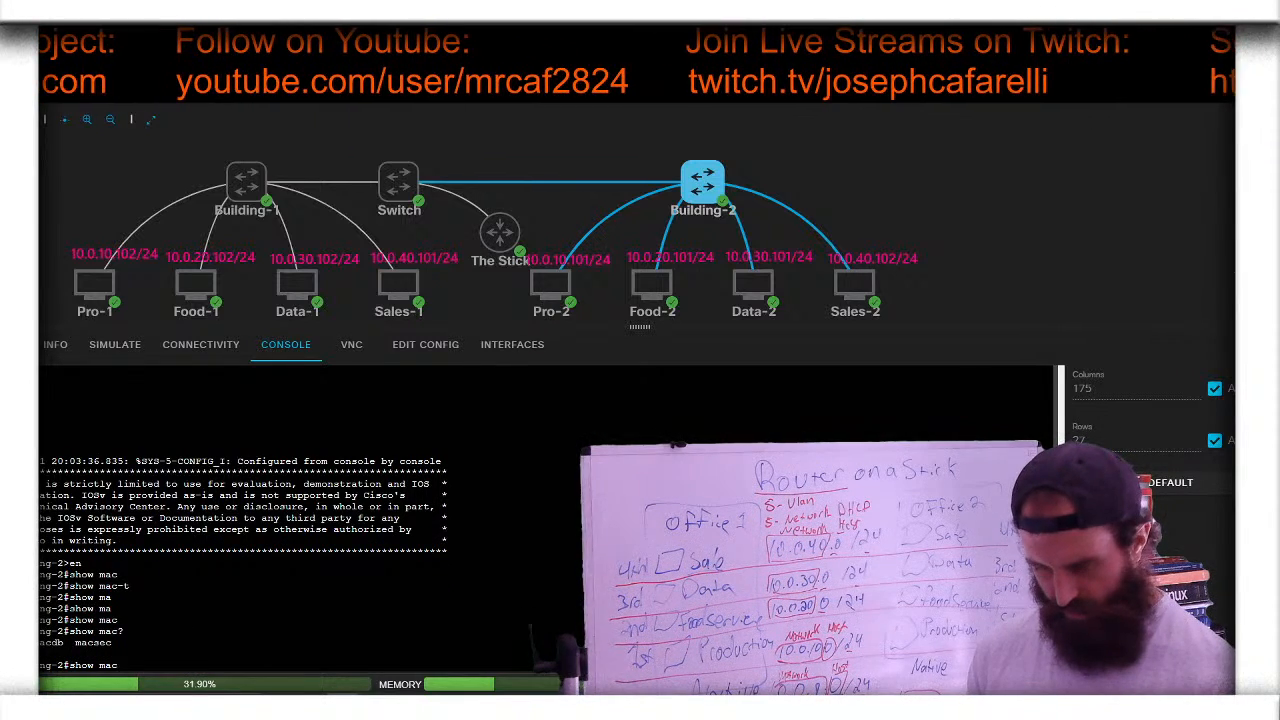
text( ?)
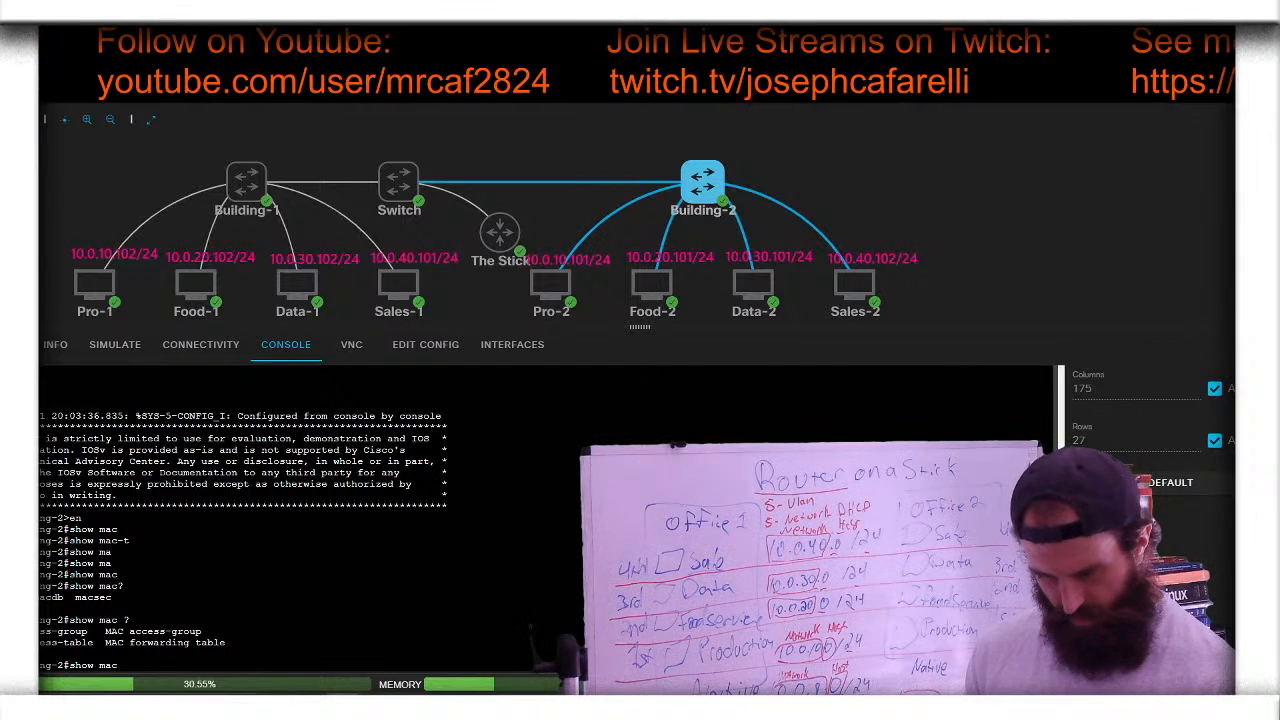
text(ac)
key(Tab)
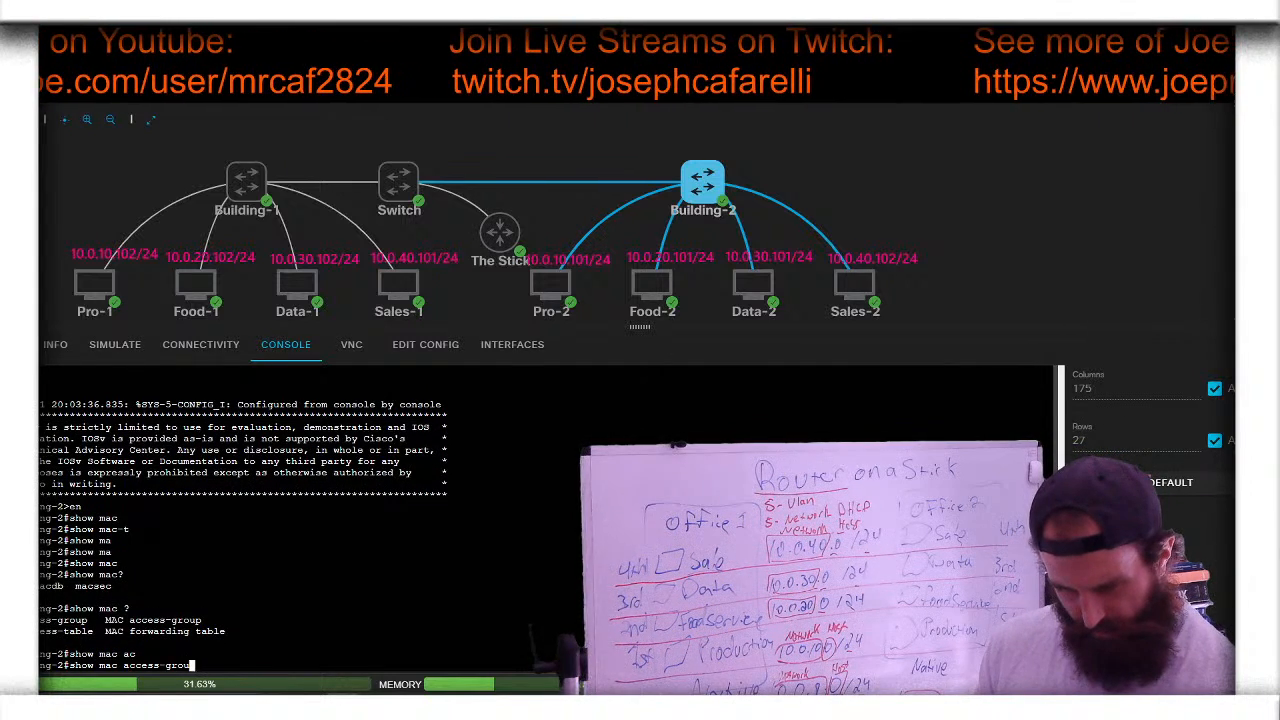
key(BackSpace)
key(BackSpace)
key(BackSpace)
key(BackSpace)
key(BackSpace)
key(BackSpace)
key(BackSpace)
key(BackSpace)
key(BackSpace)
key(BackSpace)
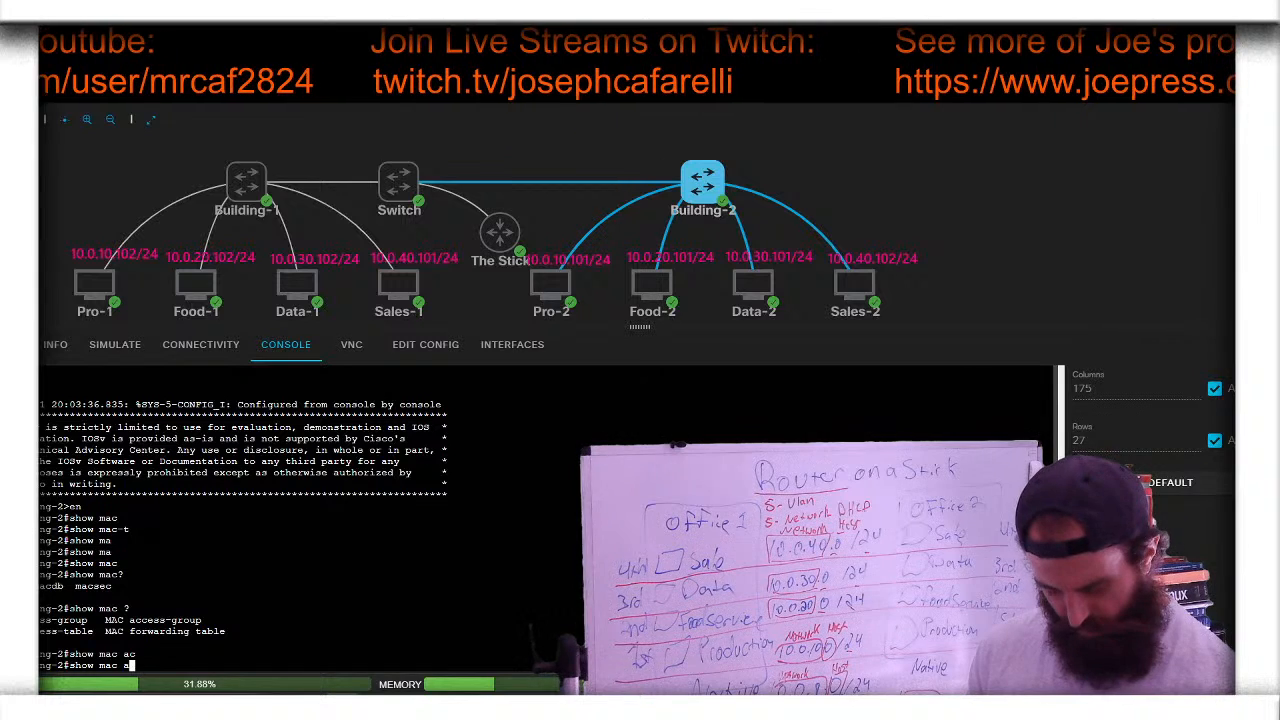
text(d)
key(Tab)
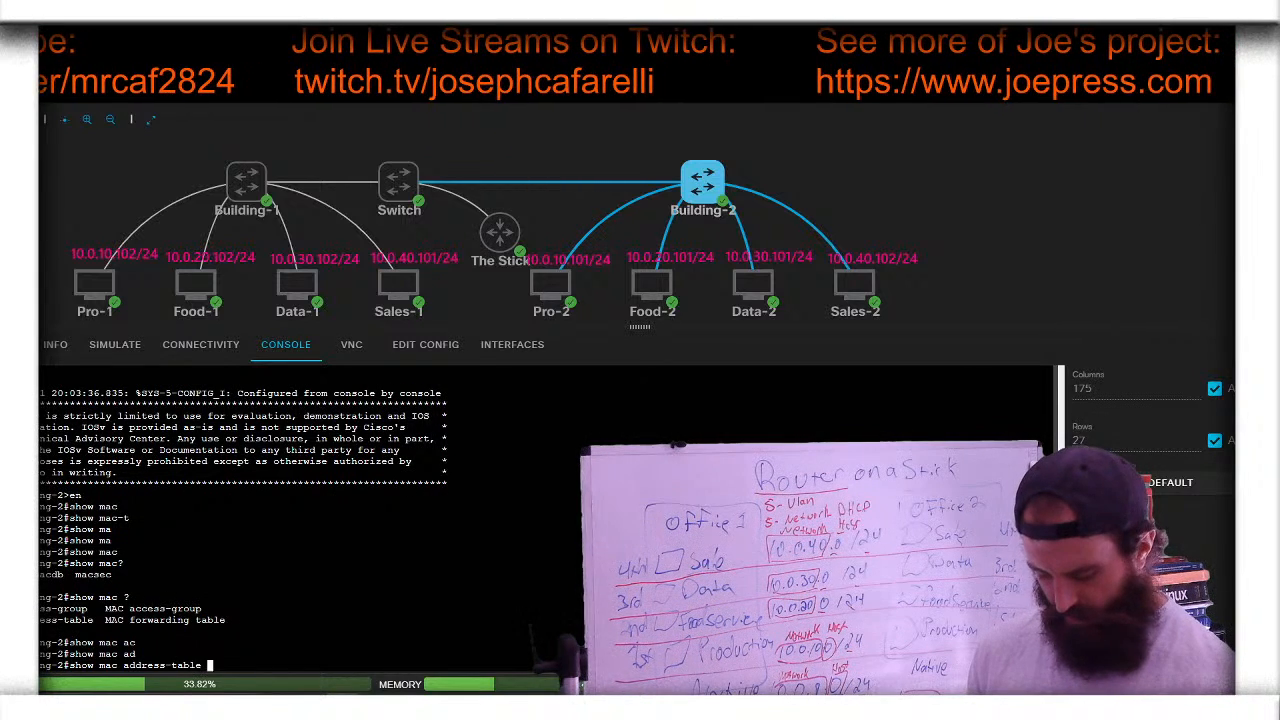
text(?)
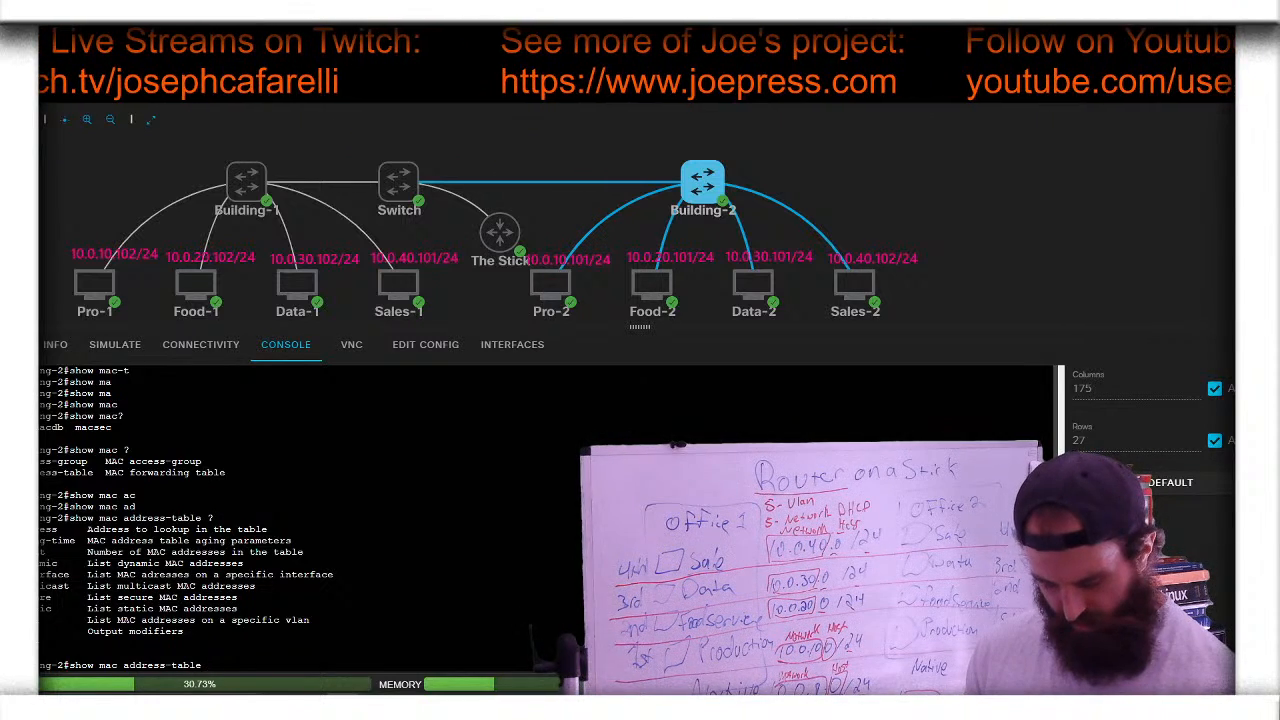
text(dy)
key(Tab)
key(Return)
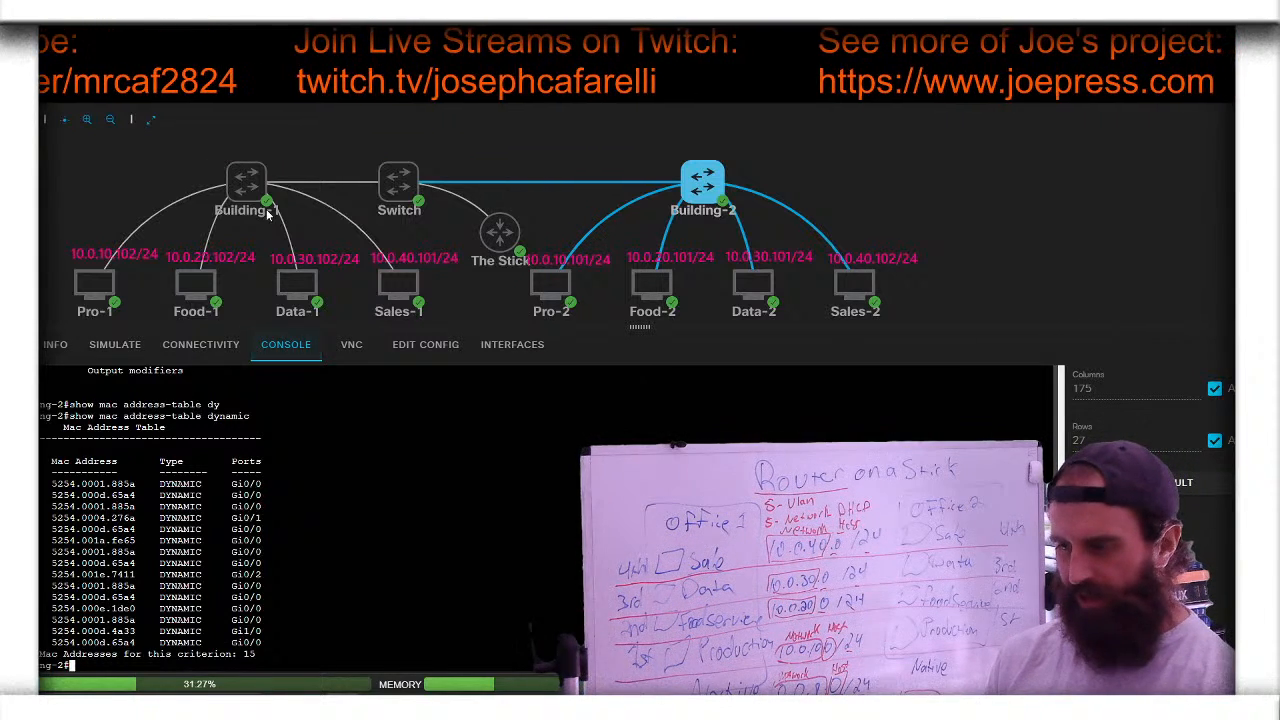
- Open Building-1's console, enter enable mode, and run show mac address-table
click(246, 183)
click(287, 170)
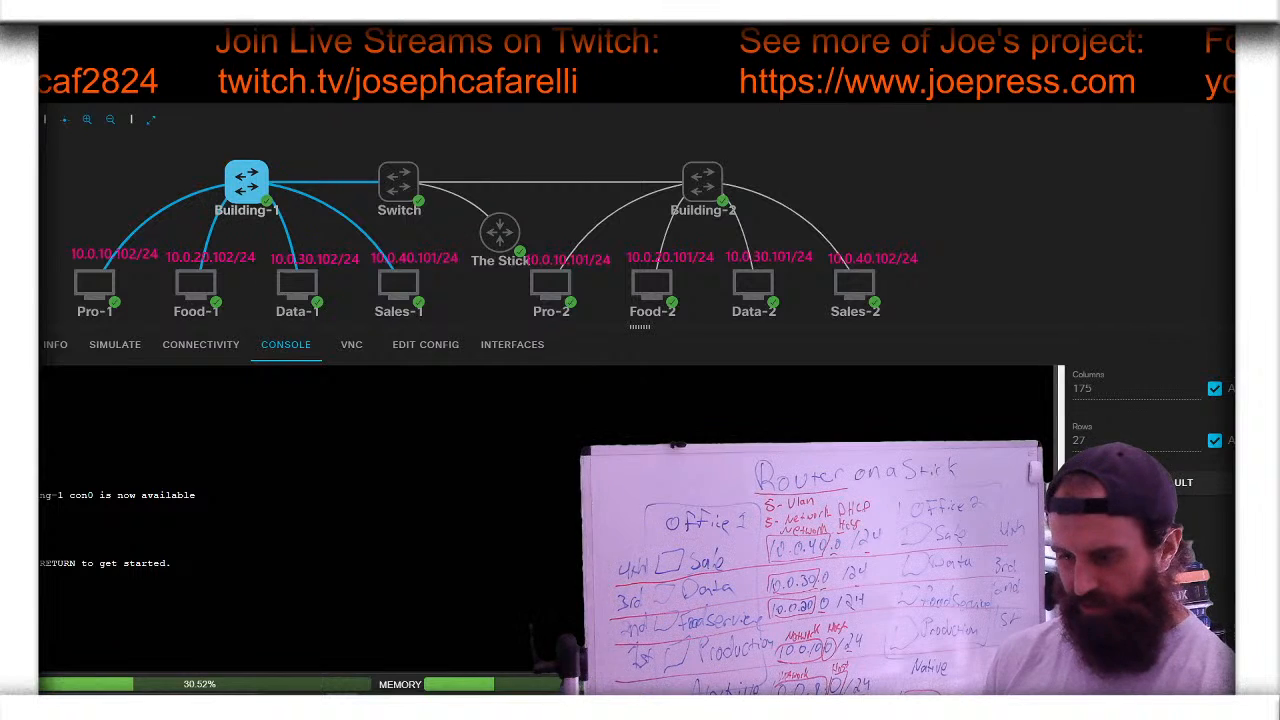
key(Return)
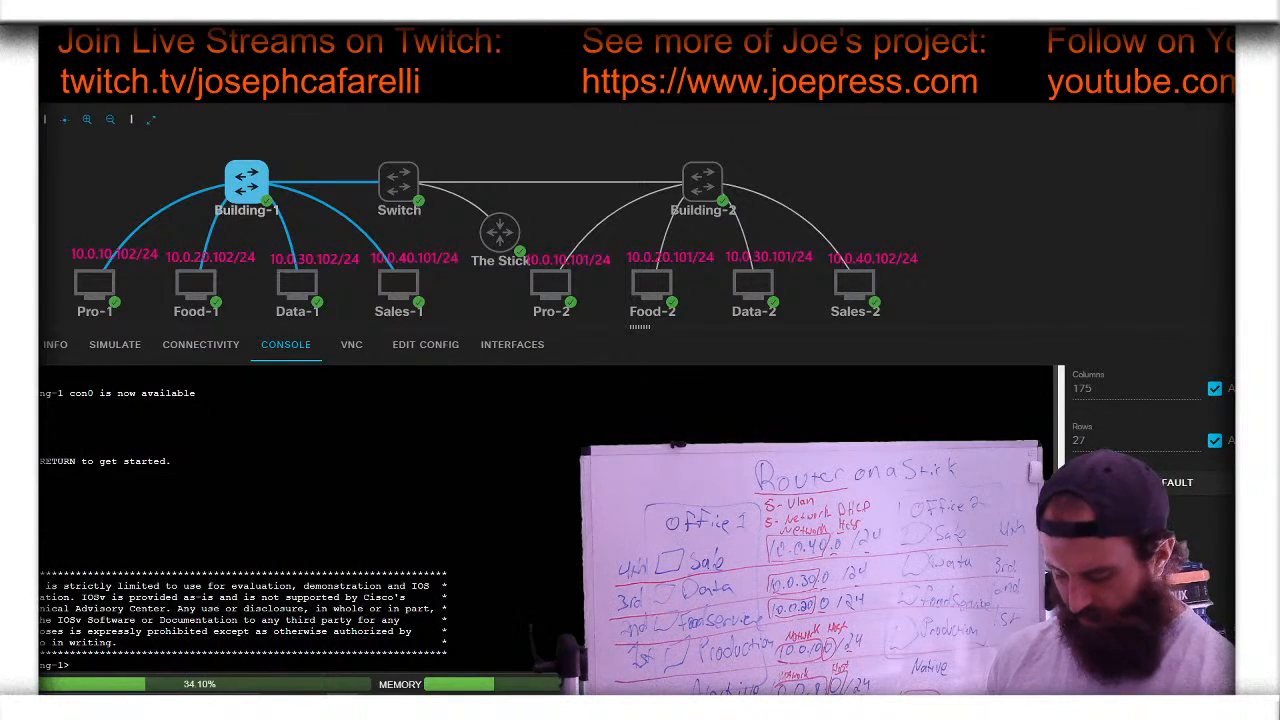
text(en)
key(Return)
text(sh)
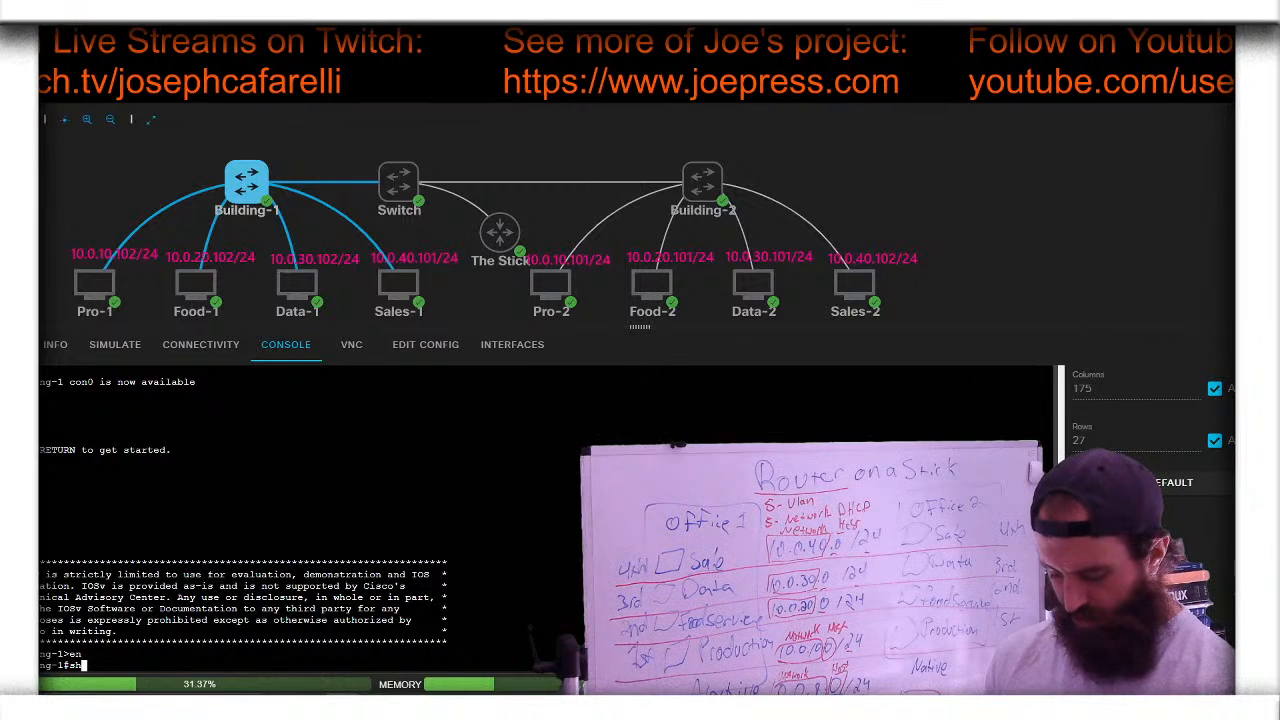
text(ow mac add)
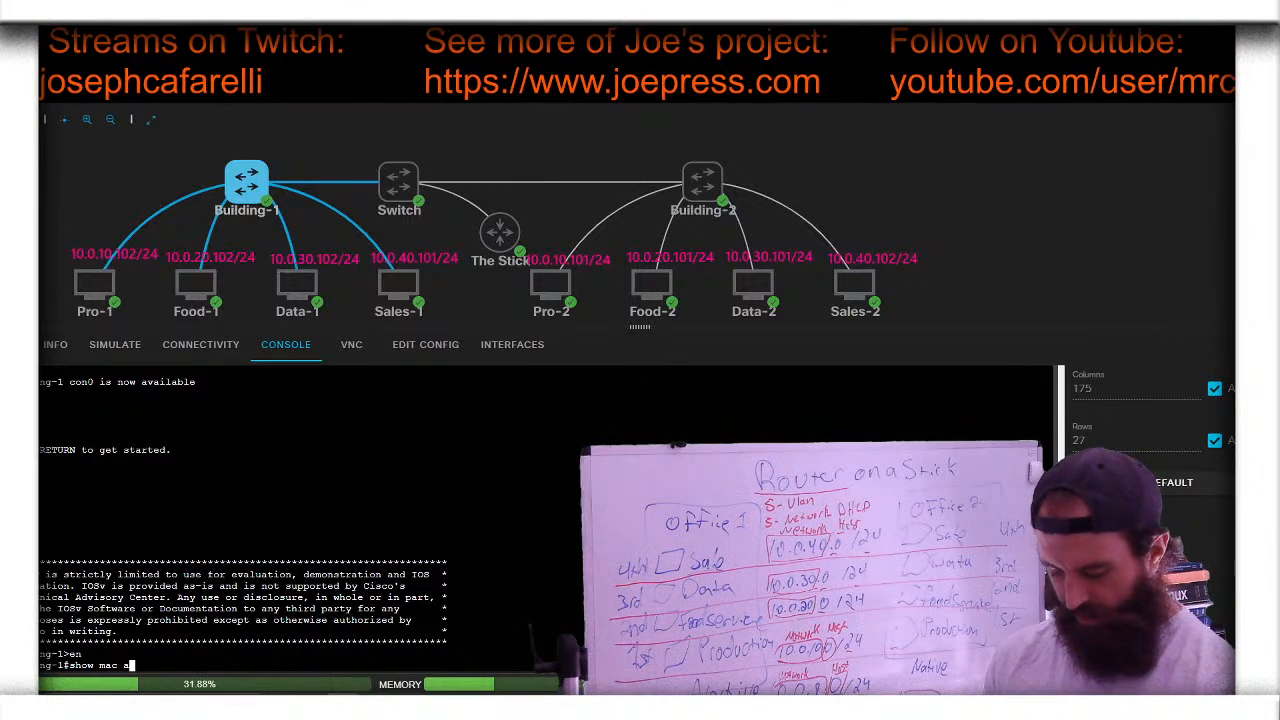
key(Tab)
key(Return)
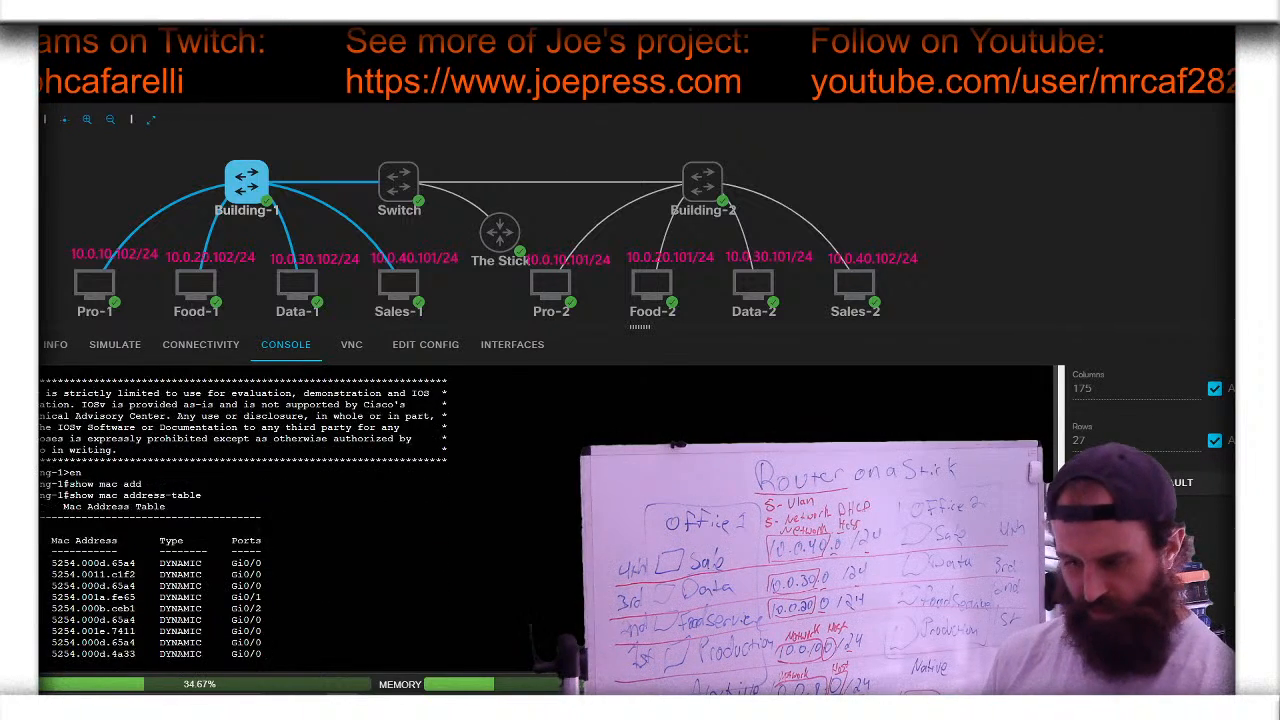